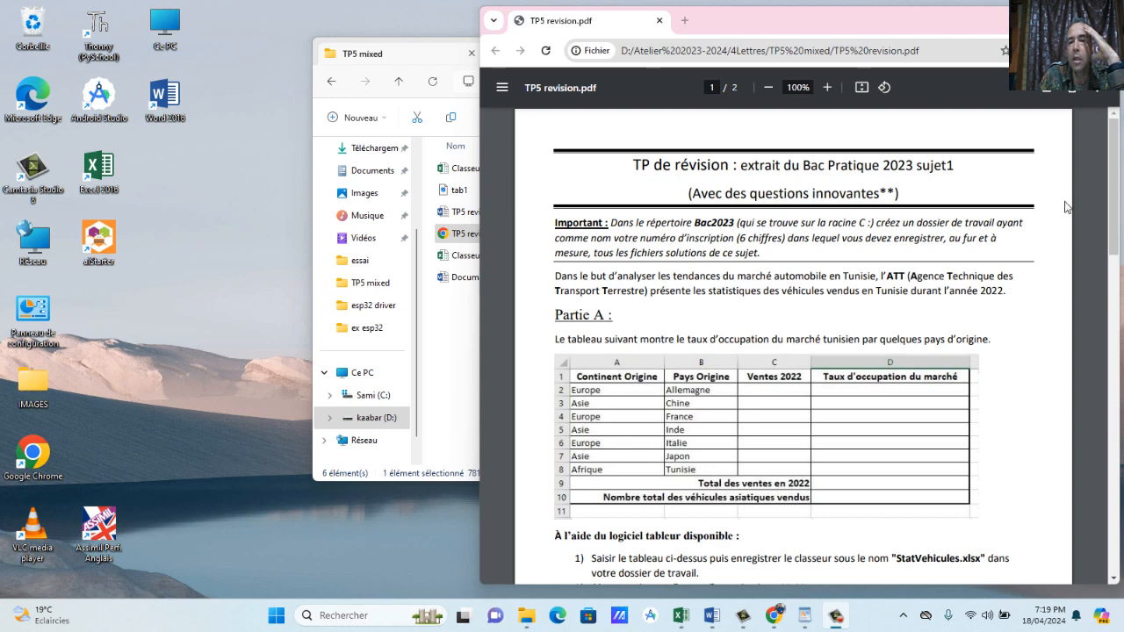
Read through the exercise instructions for parts A and B in TP5 revision.pdf.
left_click_drag(1114, 169, 1114, 254)
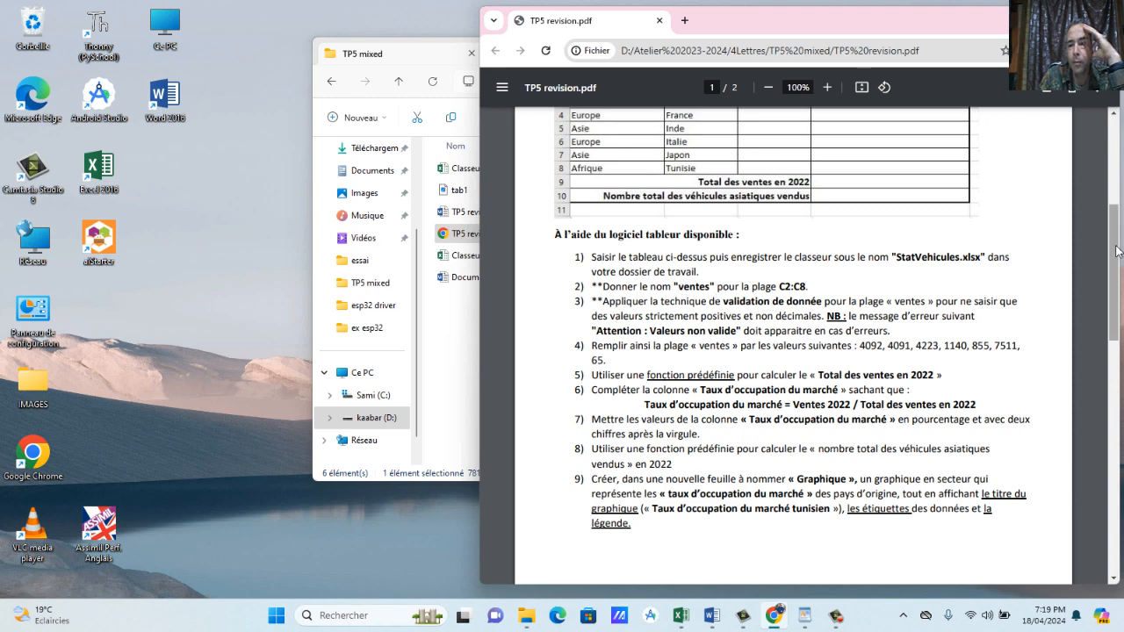
left_click_drag(1117, 251, 1117, 335)
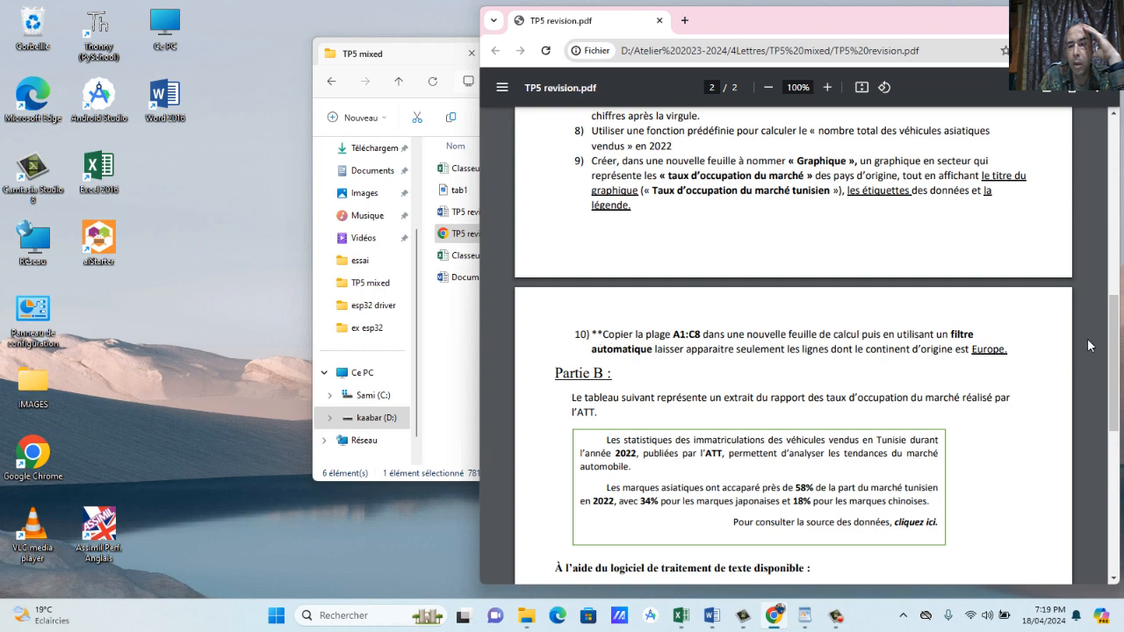
left_click_drag(1118, 332, 1120, 386)
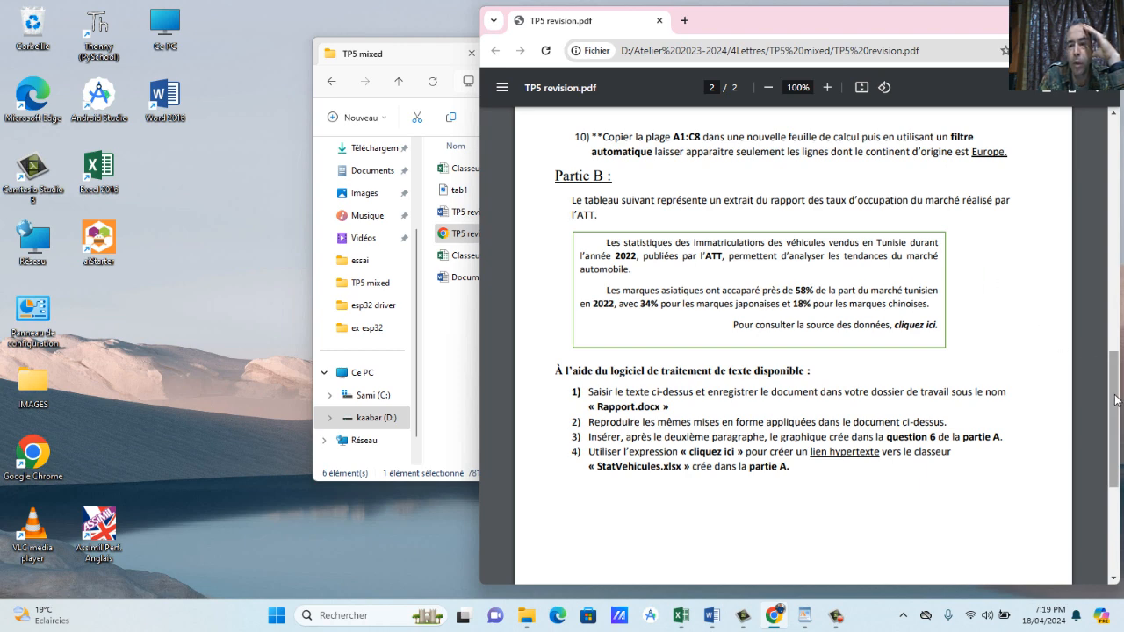
left_click_drag(1116, 401, 1121, 249)
scroll(1121, 249, "down", 1)
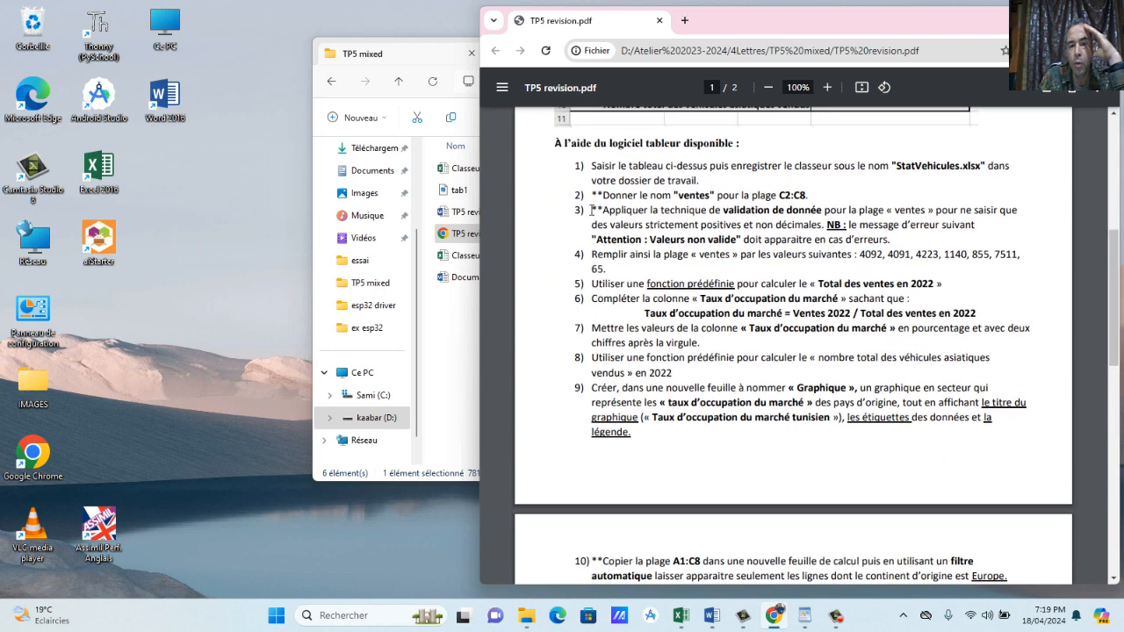
left_click_drag(1117, 290, 1119, 179)
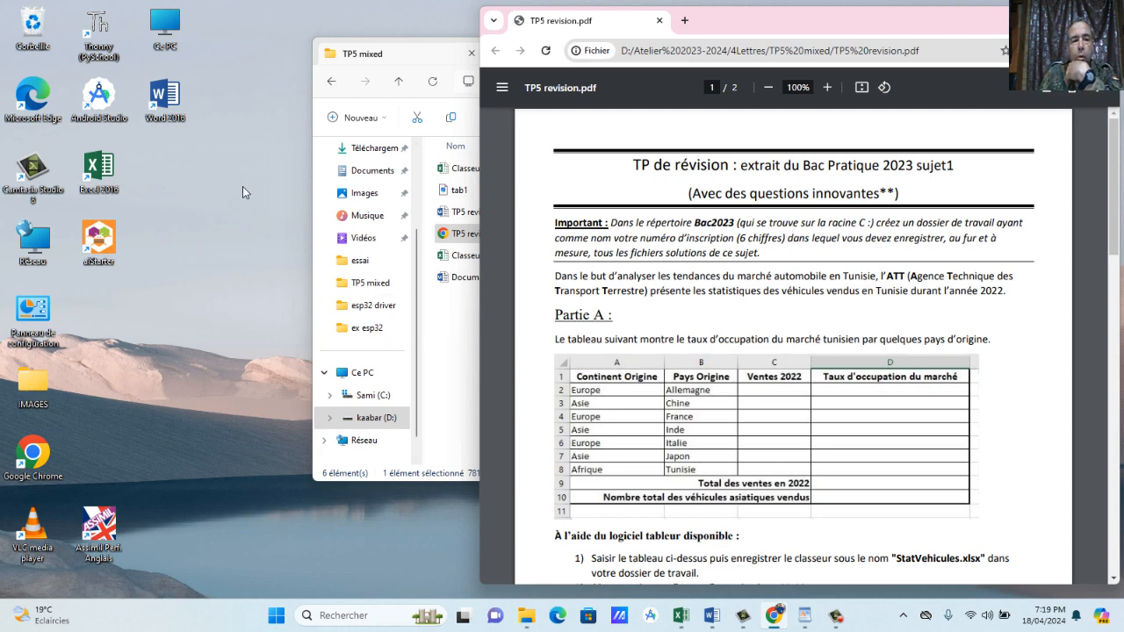
Create a folder named with the six-digit registration number inside Bac2023 on drive C, open it, and close the file window.
double_click(160, 33)
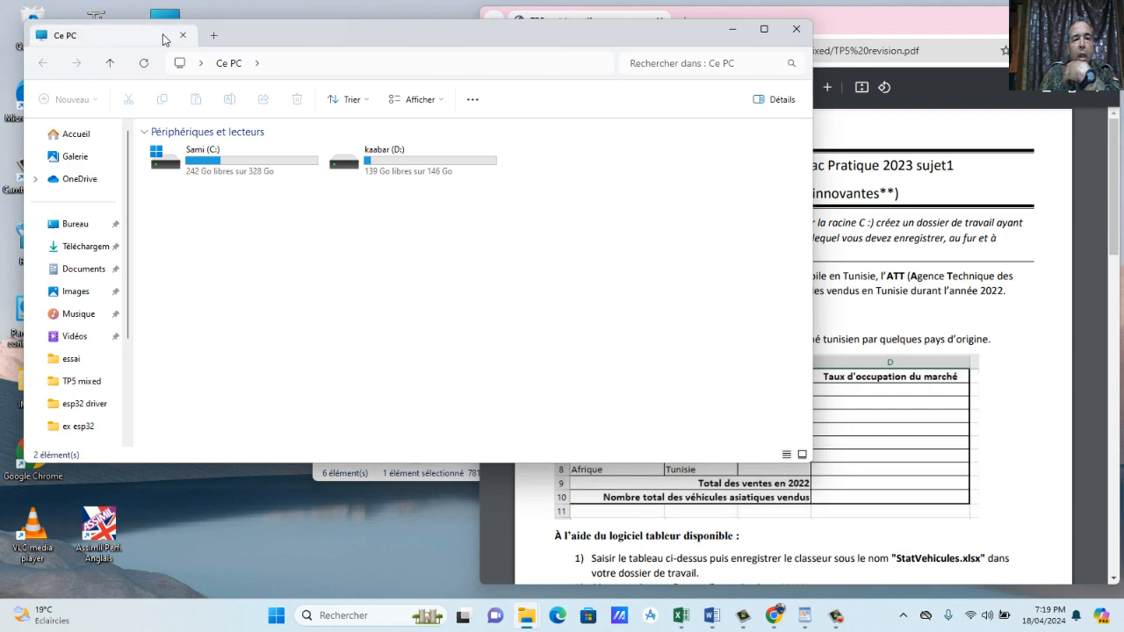
double_click(230, 156)
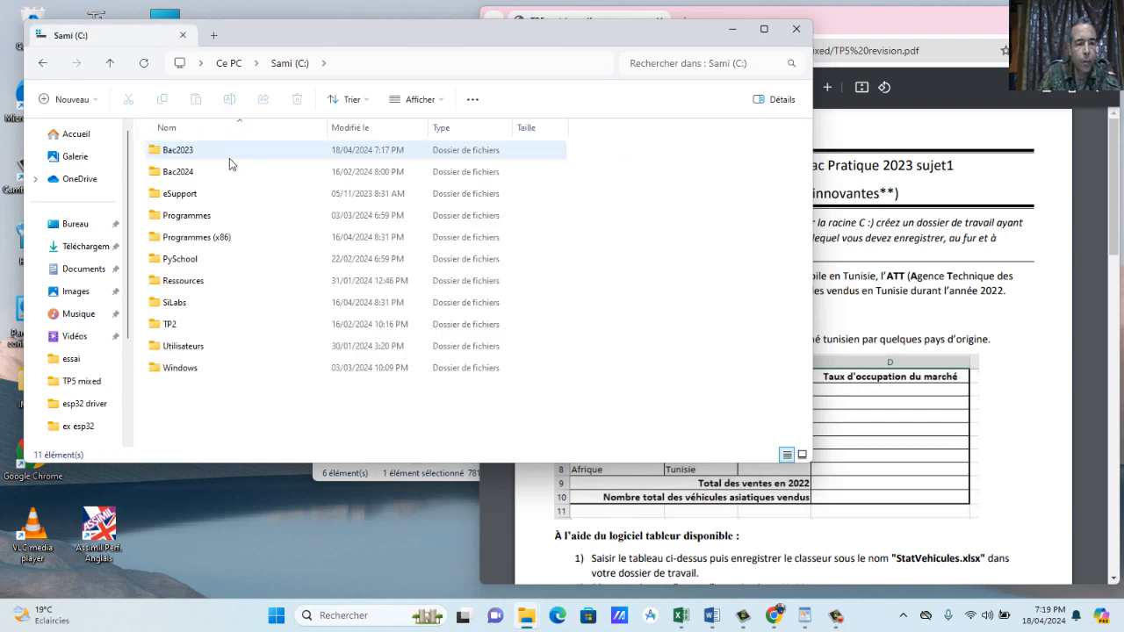
double_click(187, 151)
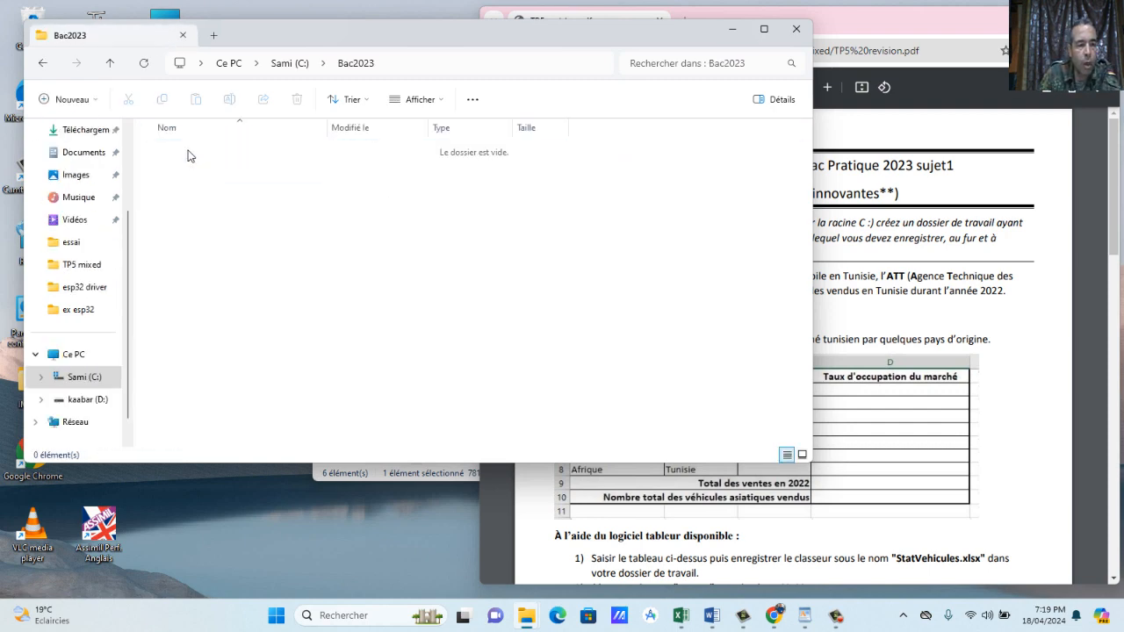
right_click(166, 173)
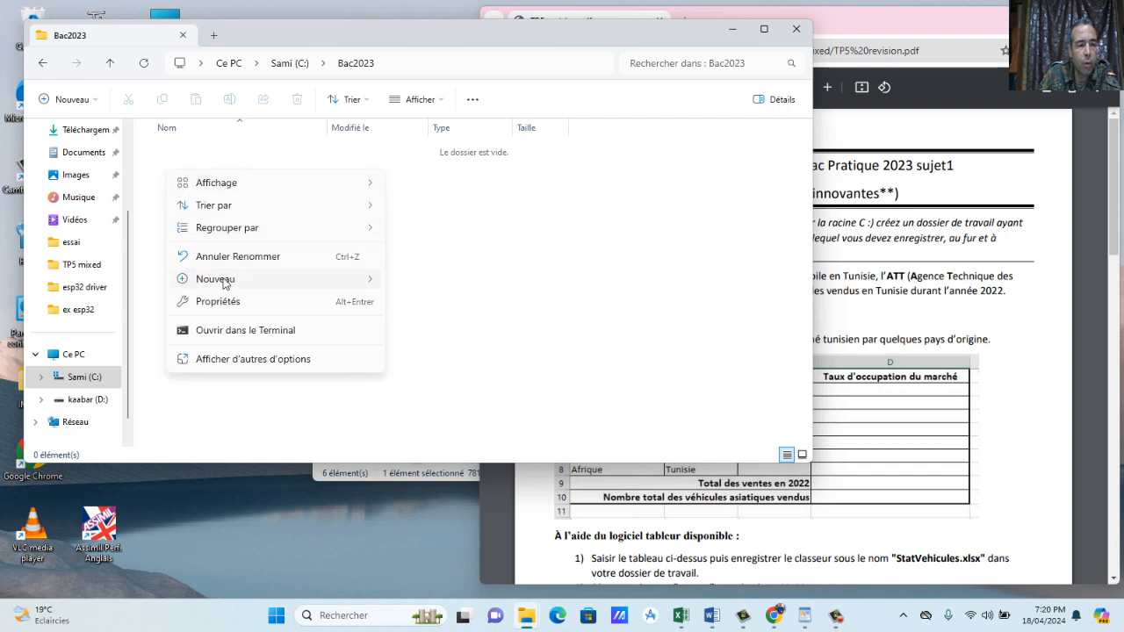
mouse_move(300, 281)
left_click(426, 280)
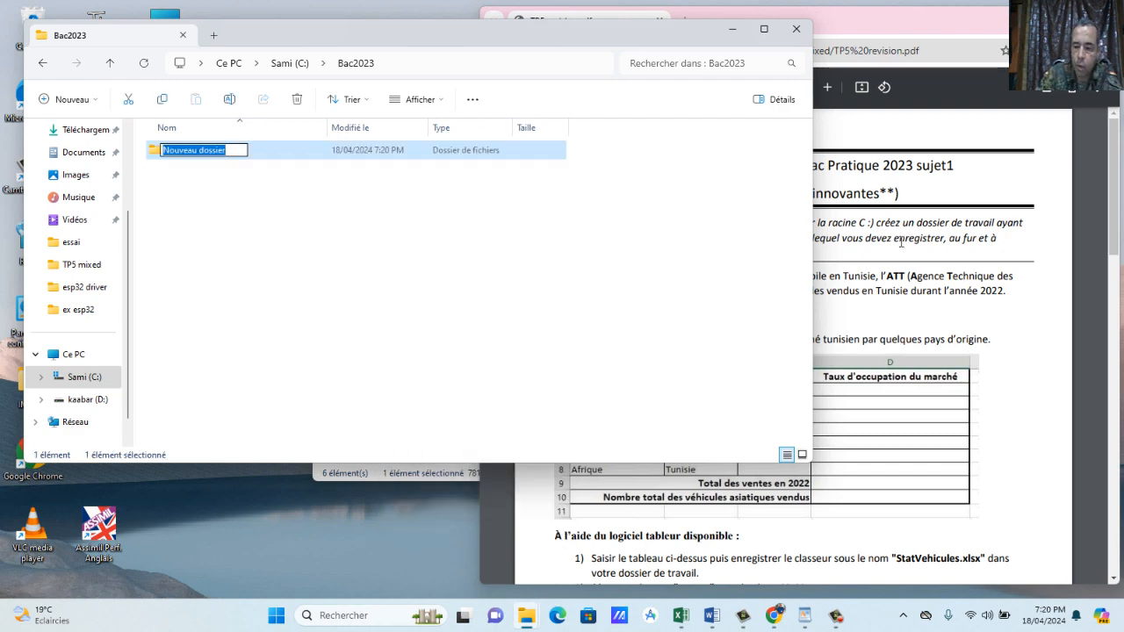
type("123456")
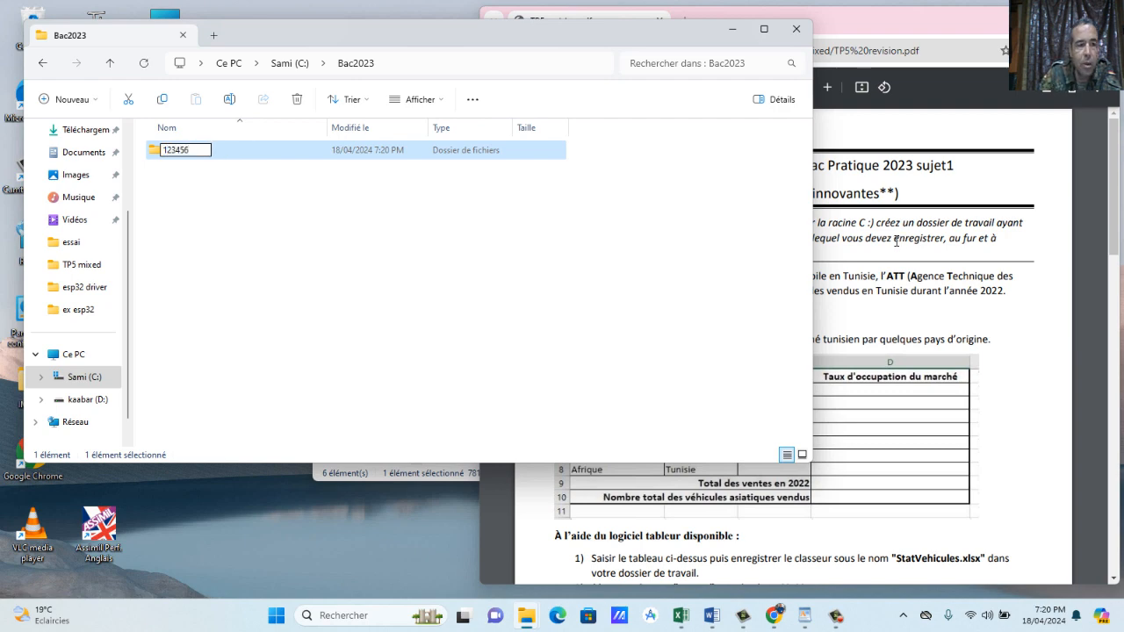
key("Return")
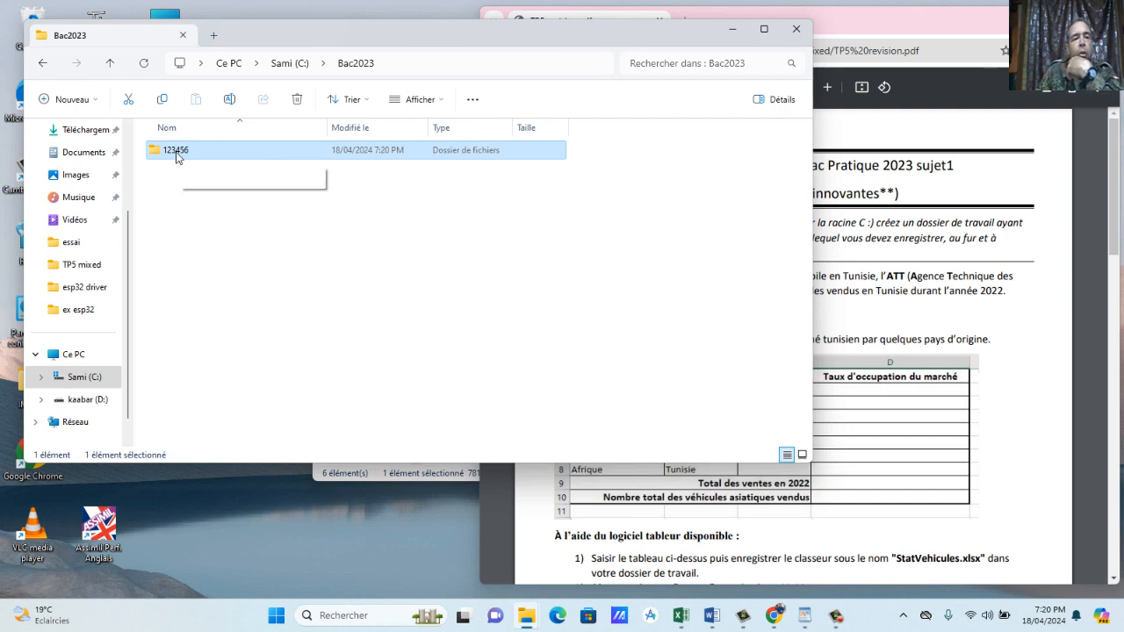
double_click(177, 155)
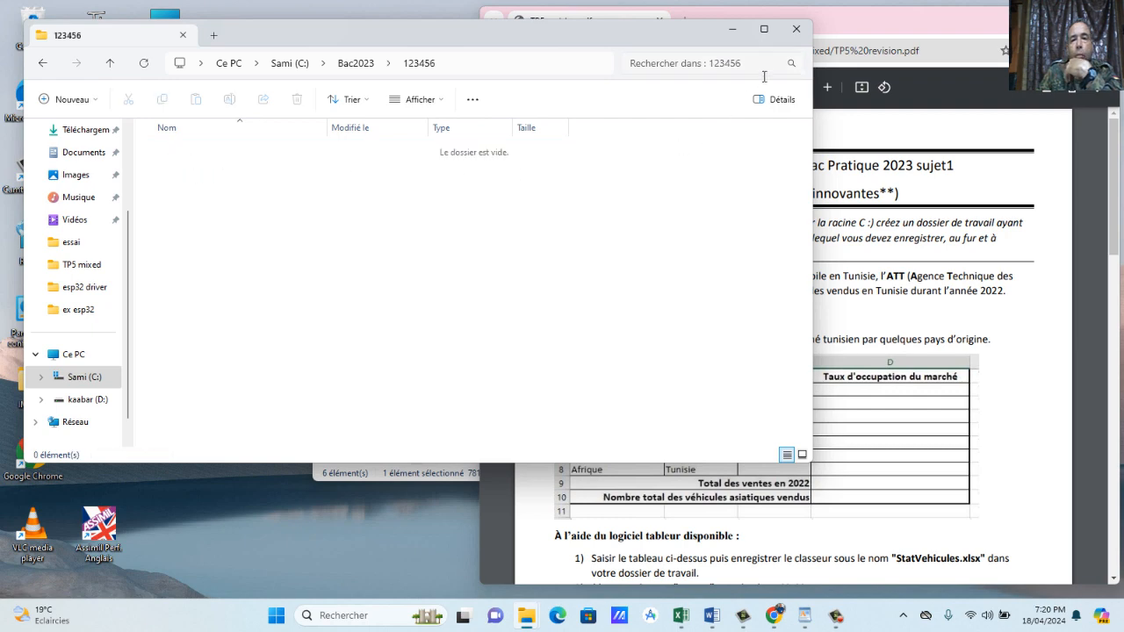
left_click(784, 38)
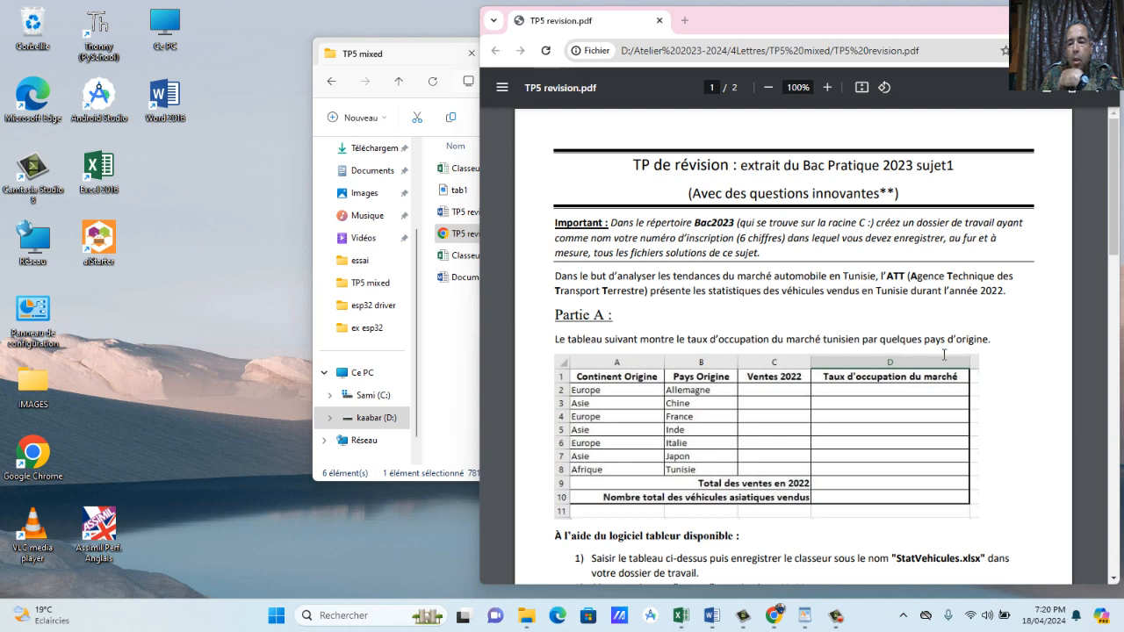
Switch to Excel and save the Classeur0 workbook as StatVehicules in the registration-number folder inside Bac2023 on drive C.
left_click_drag(1113, 211, 1105, 260)
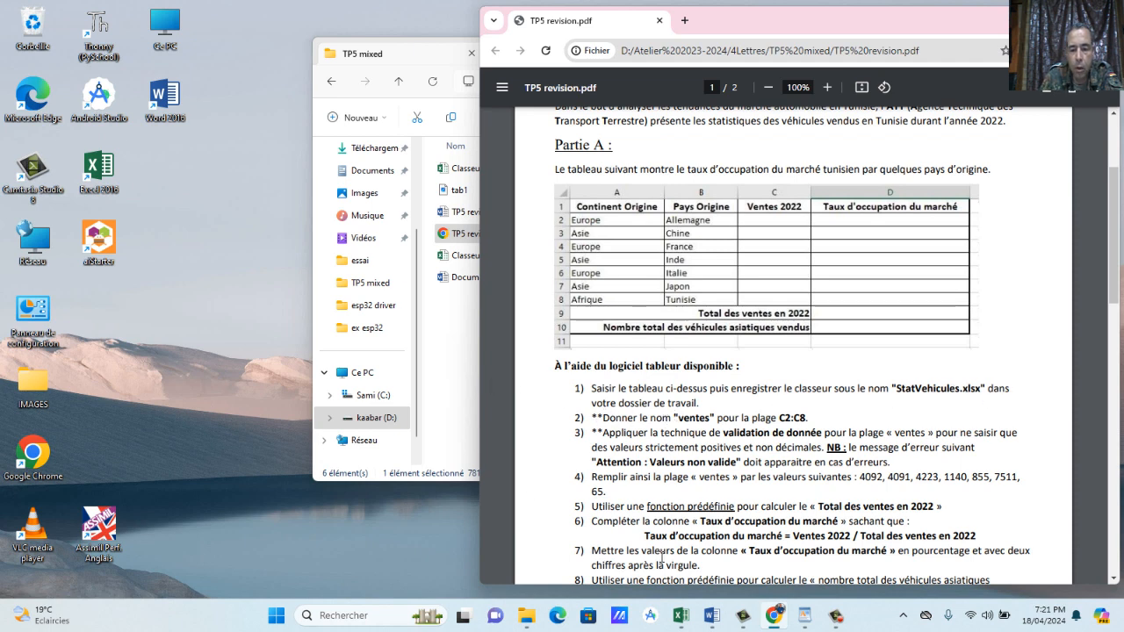
left_click(682, 618)
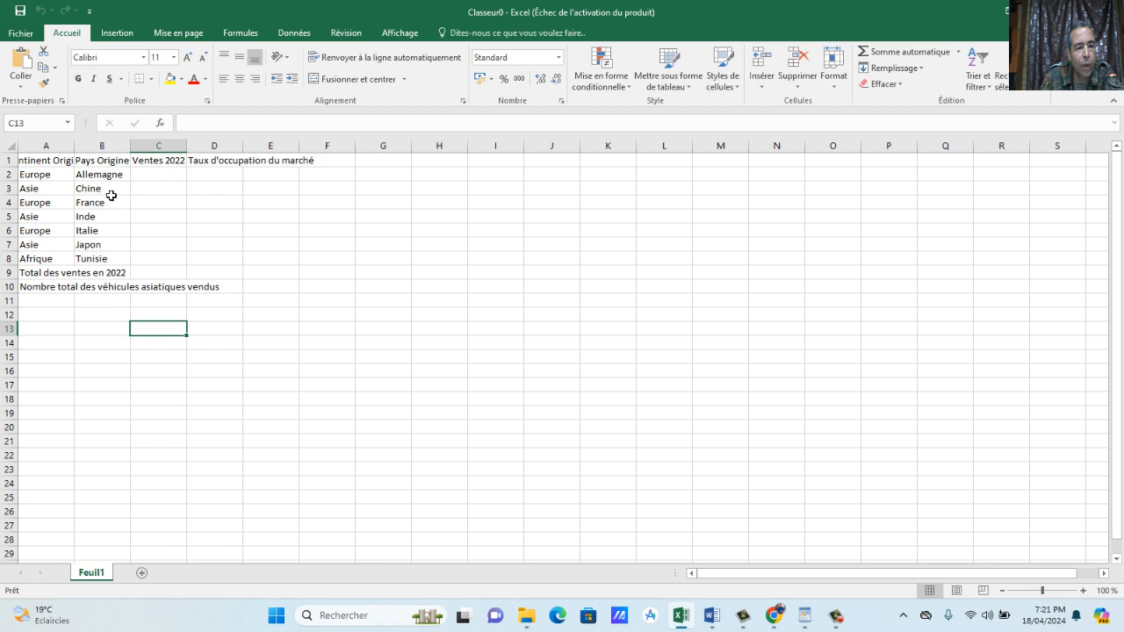
left_click(21, 35)
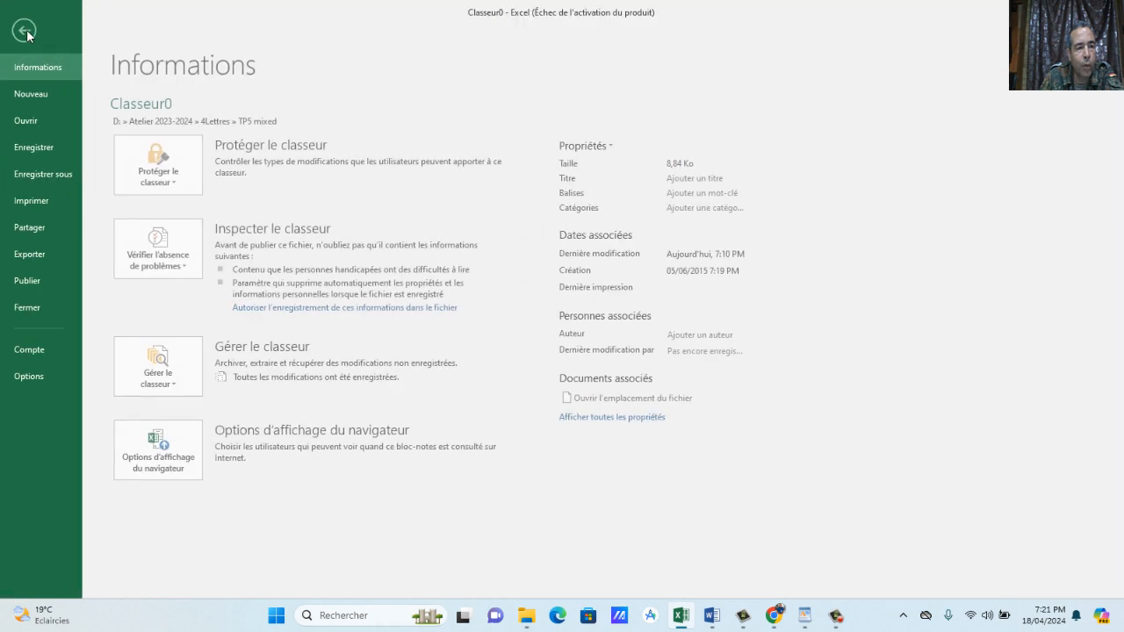
left_click(49, 177)
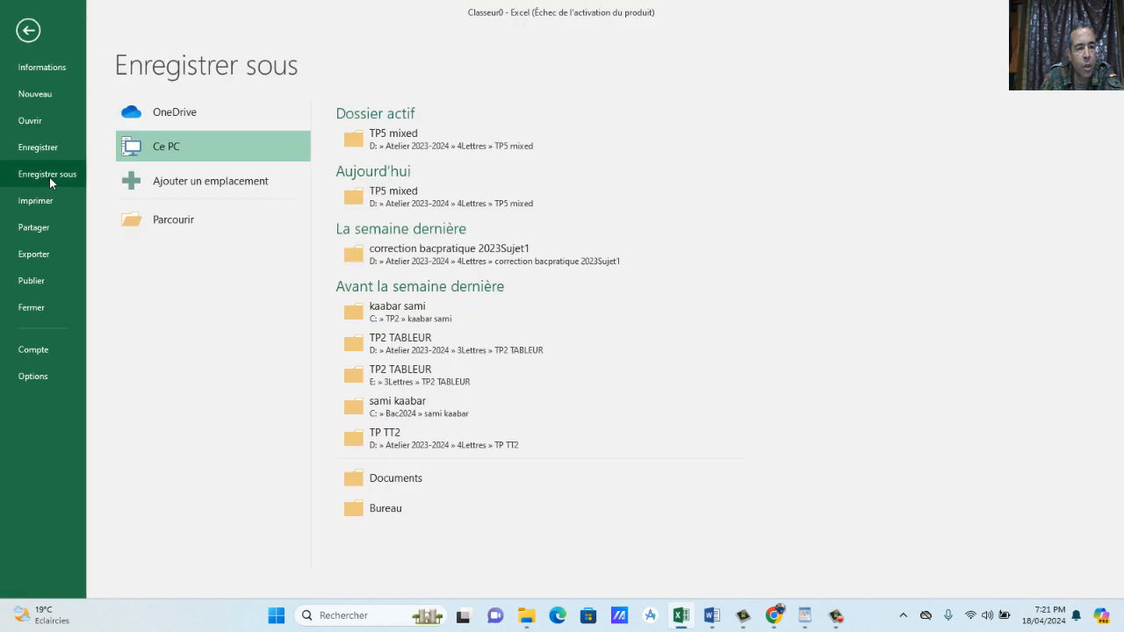
left_click(180, 223)
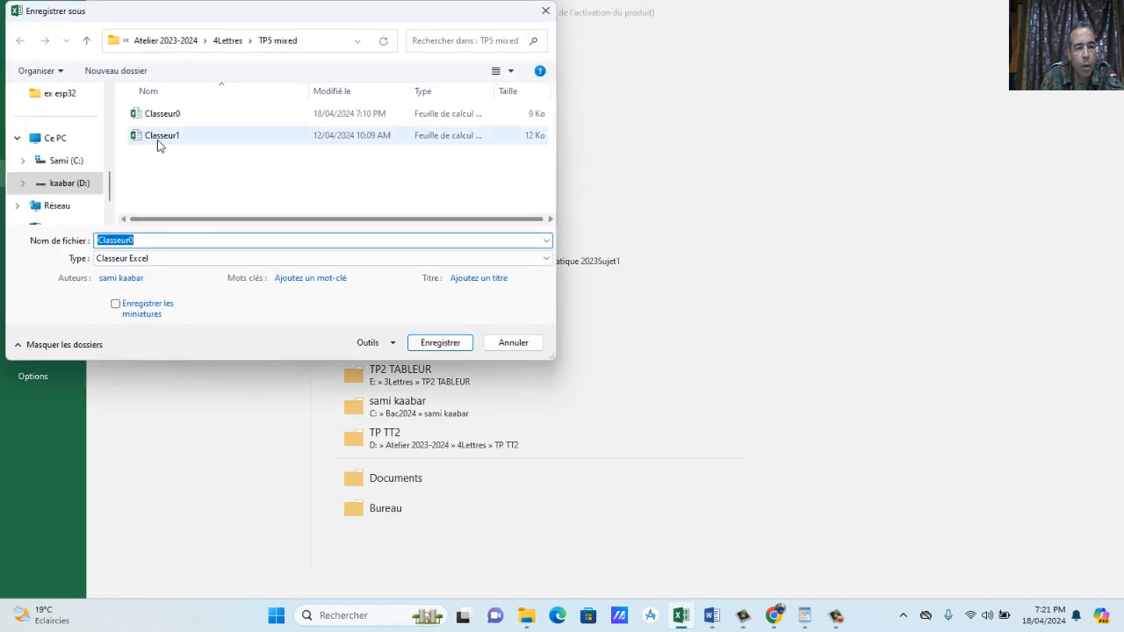
left_click(79, 159)
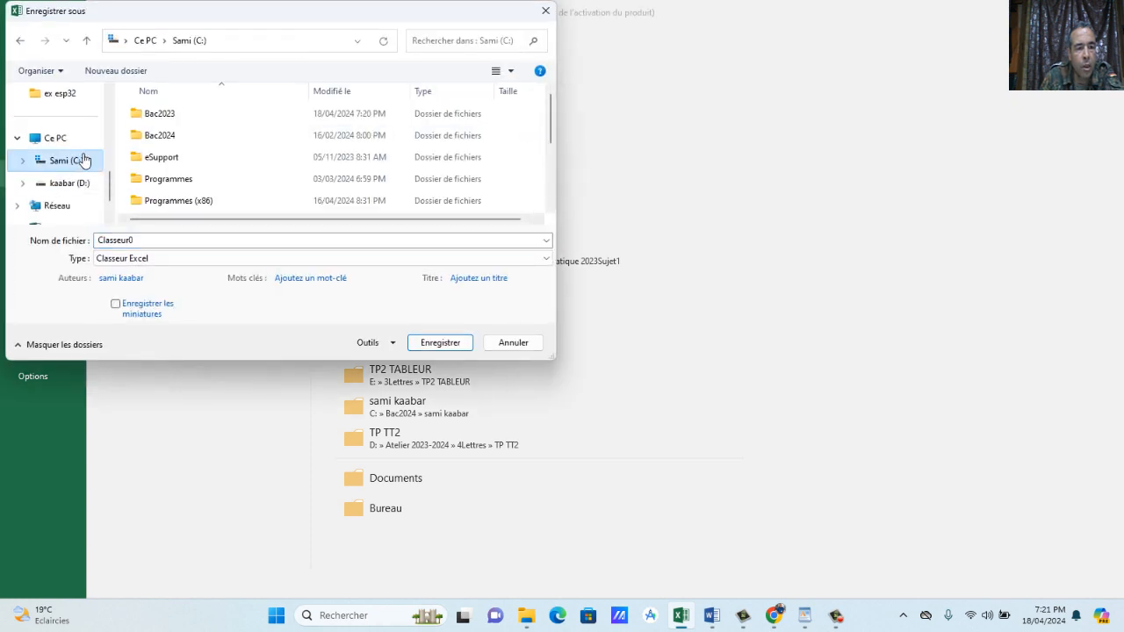
double_click(160, 115)
double_click(158, 116)
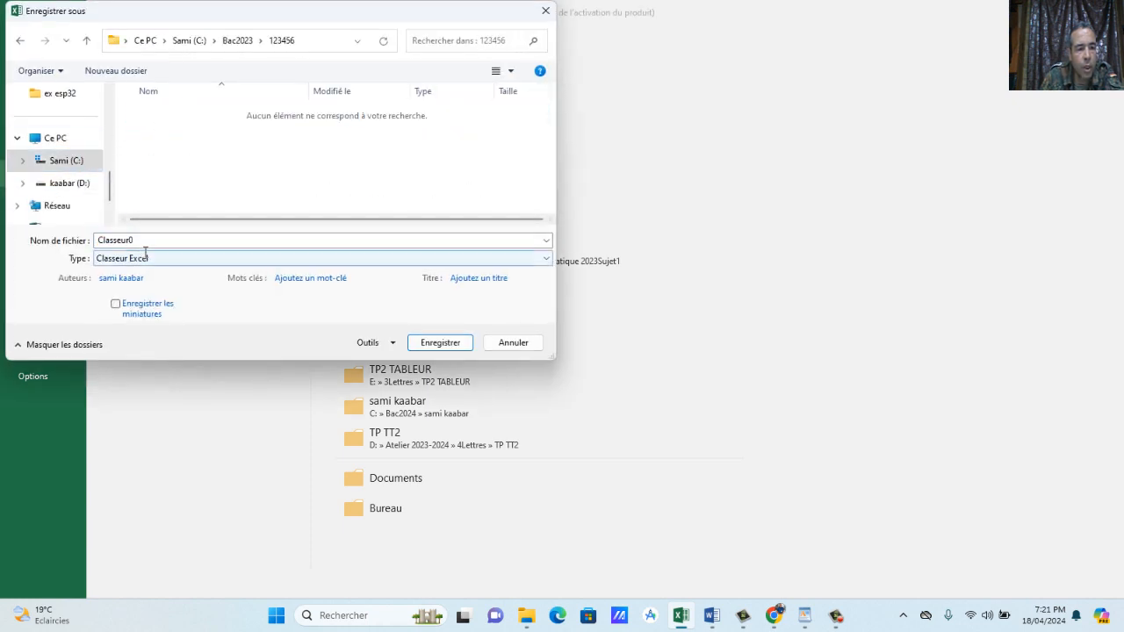
double_click(146, 243)
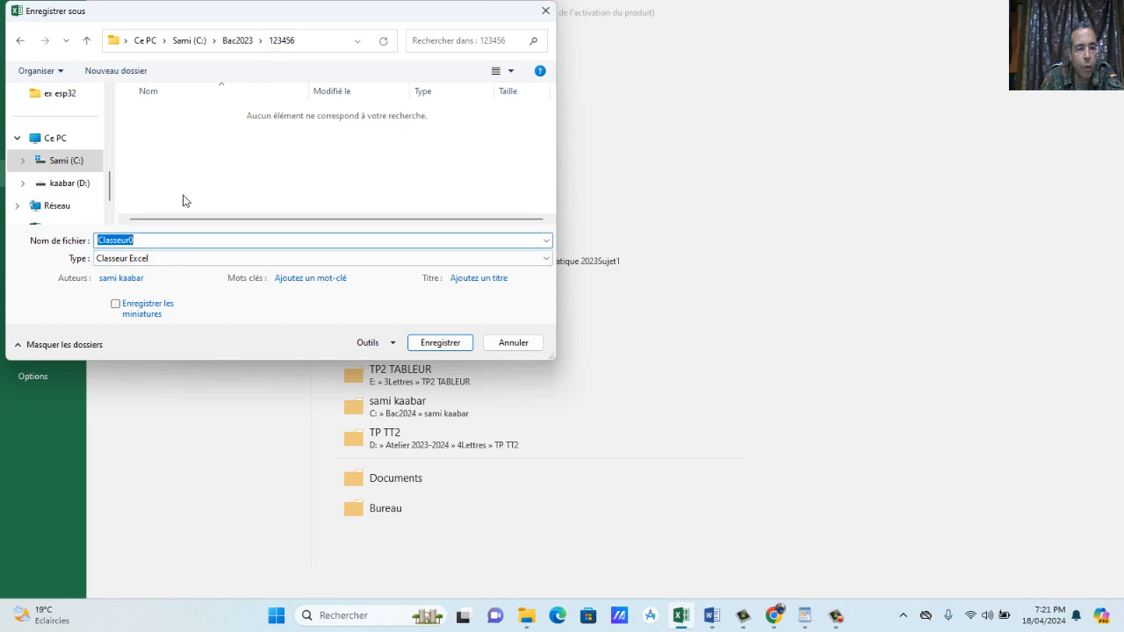
key("BackSpace")
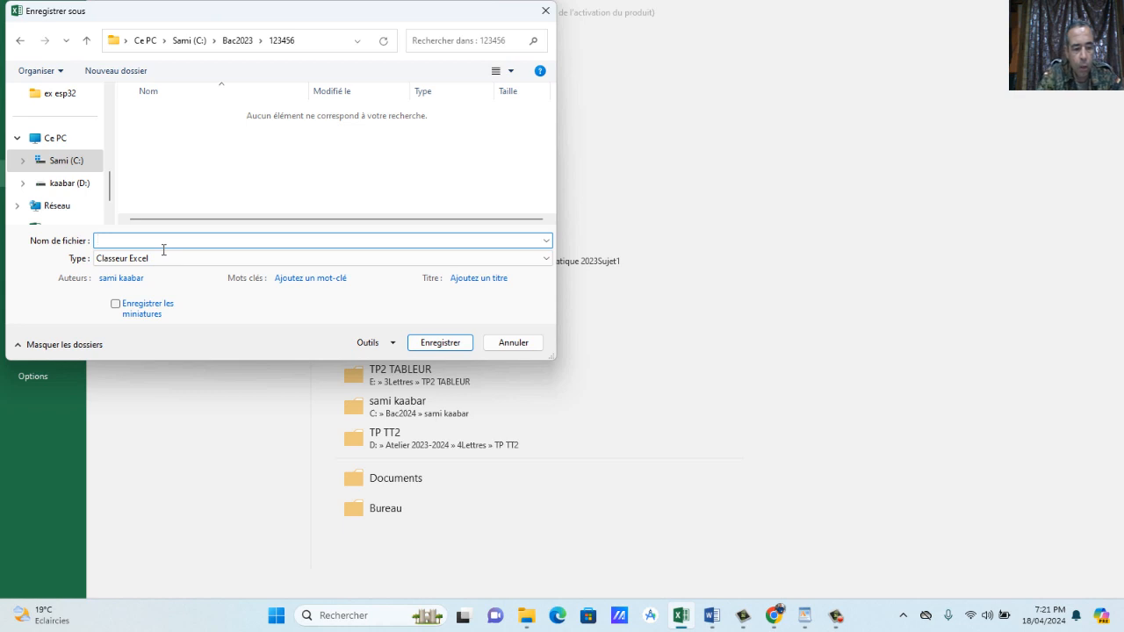
type("Stat")
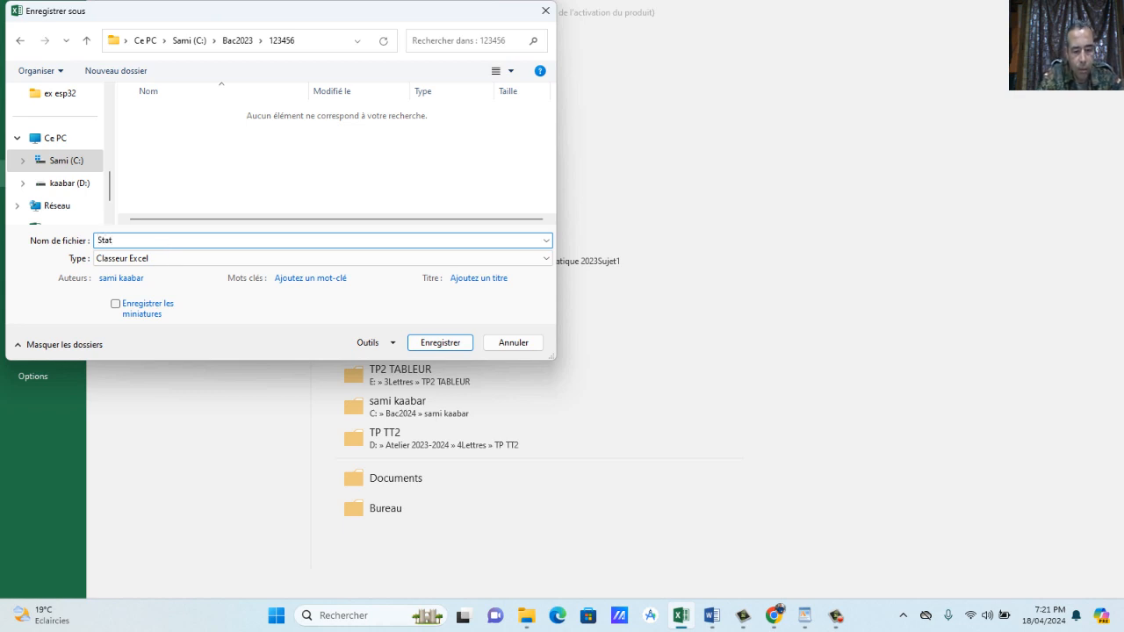
type("Vehicules")
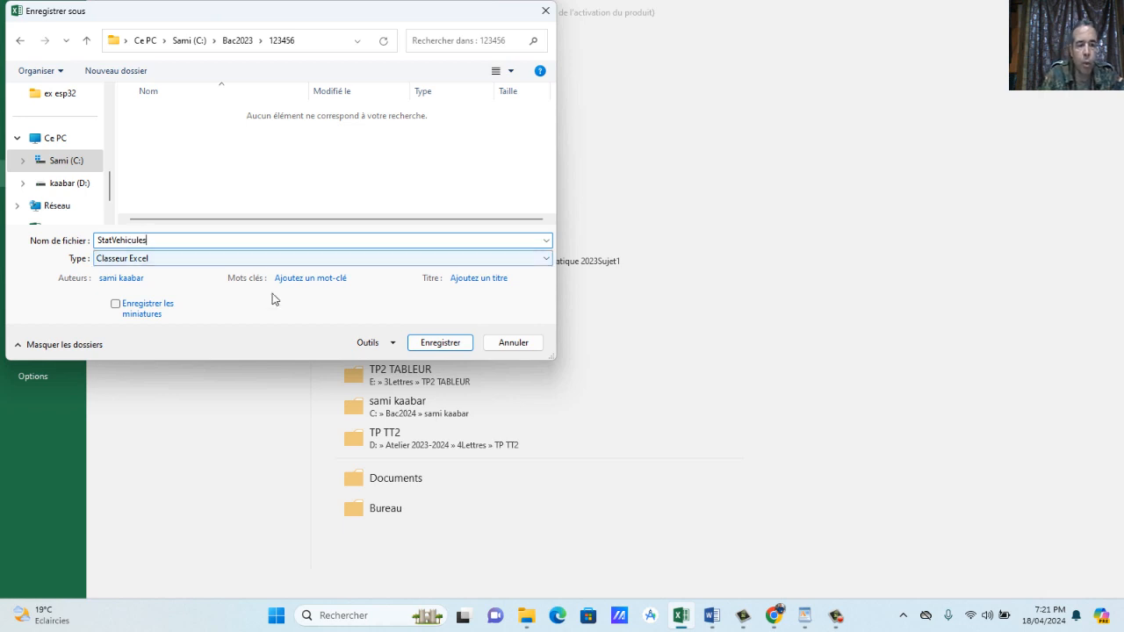
left_click(419, 345)
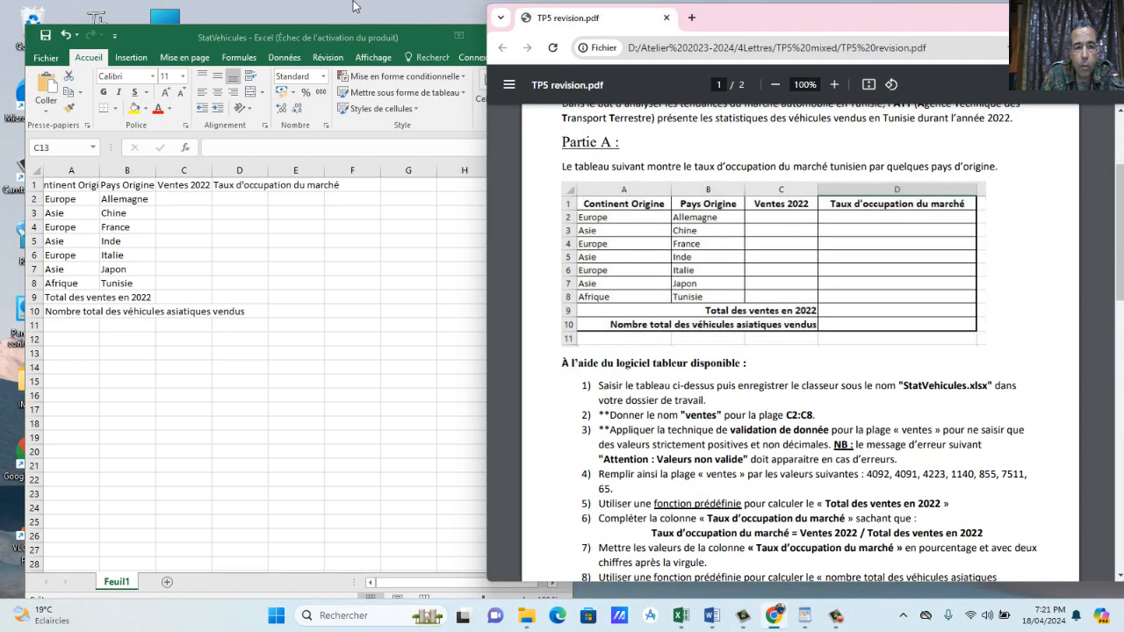
Place the Excel window beside the PDF and widen columns A to D to fit their header texts.
left_click_drag(372, 37, 355, 24)
left_click(336, 225)
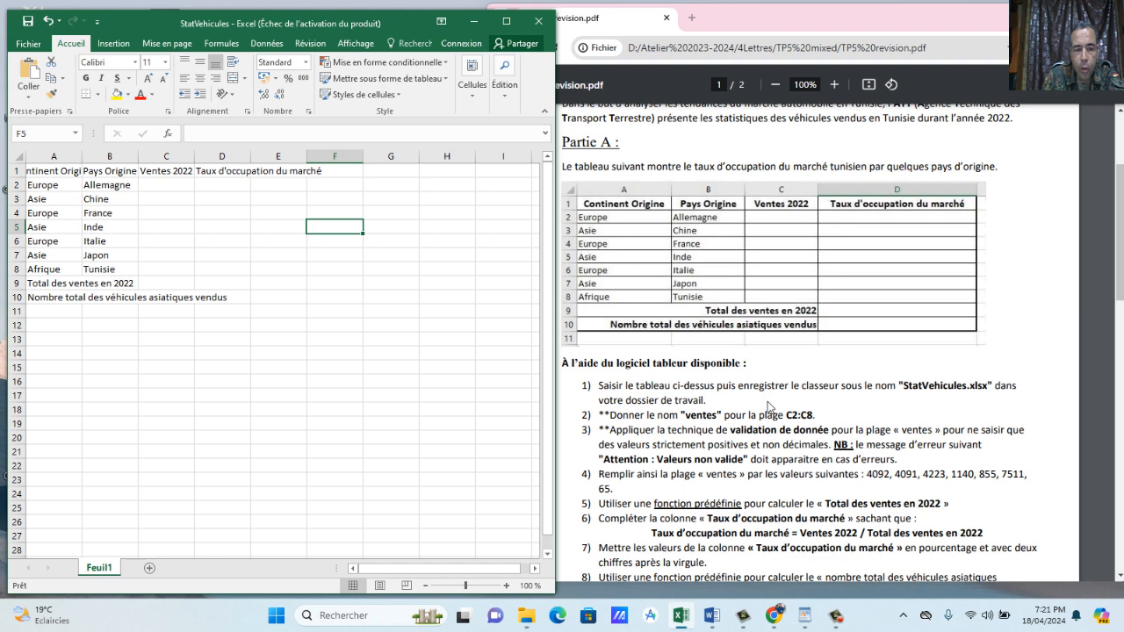
left_click_drag(82, 157, 466, 158)
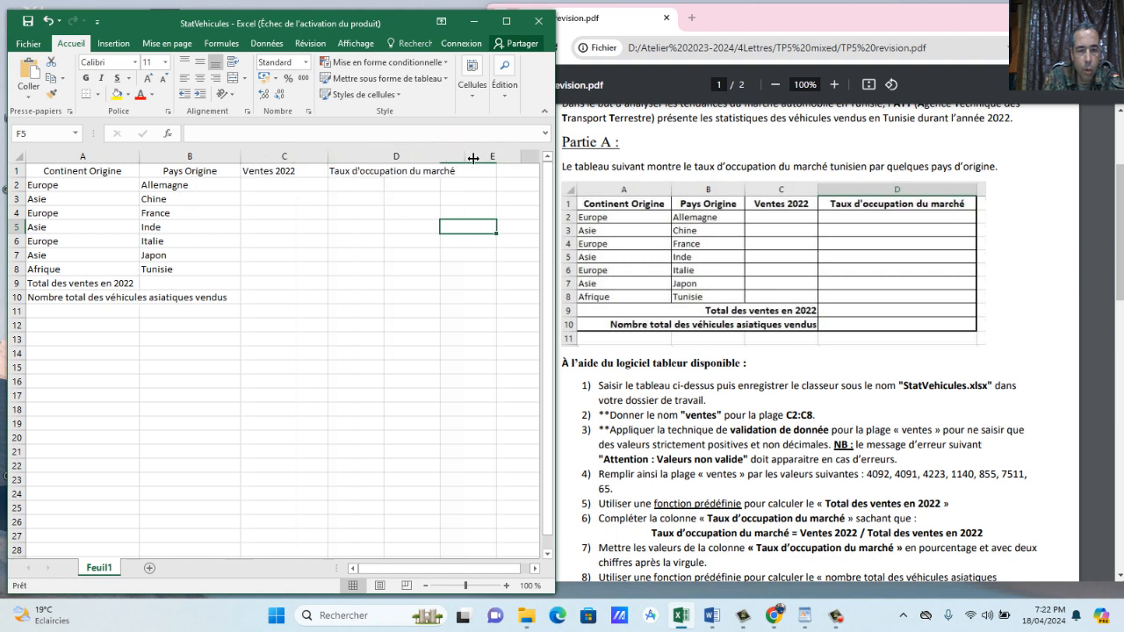
Format the header cells A1:D1 with font size 12 and bold.
left_click(75, 173)
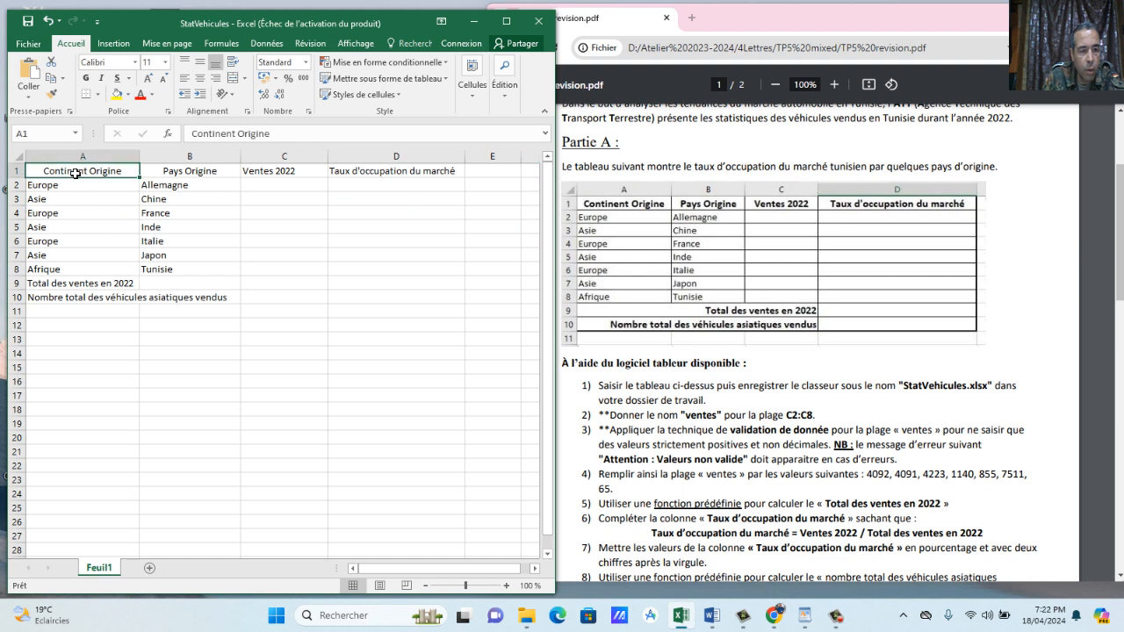
left_click(226, 228)
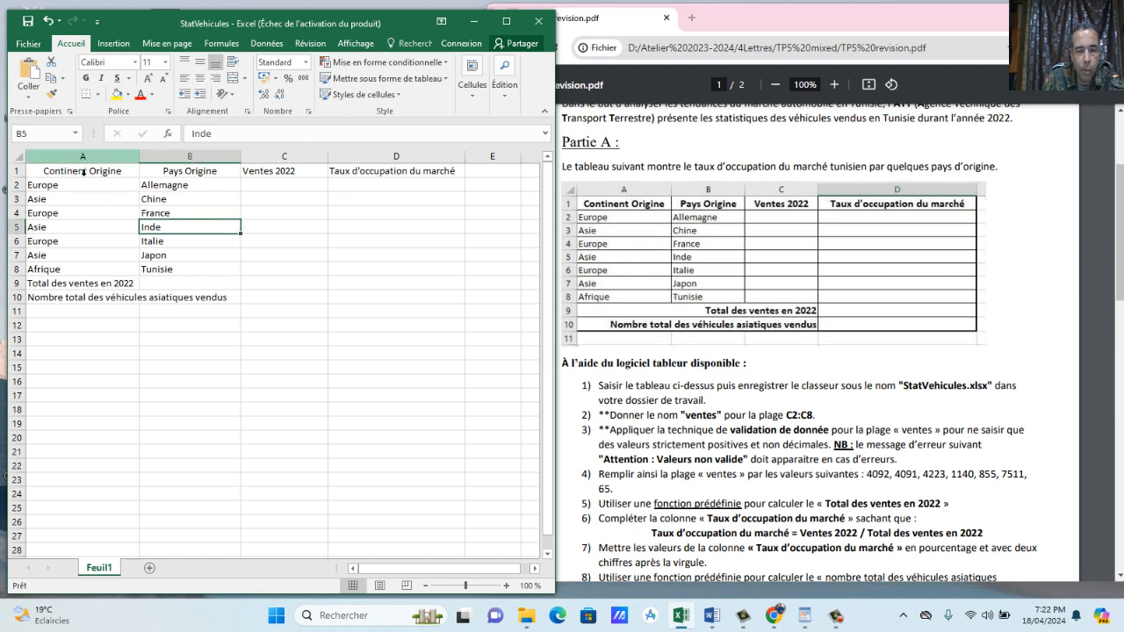
left_click_drag(85, 176, 383, 301)
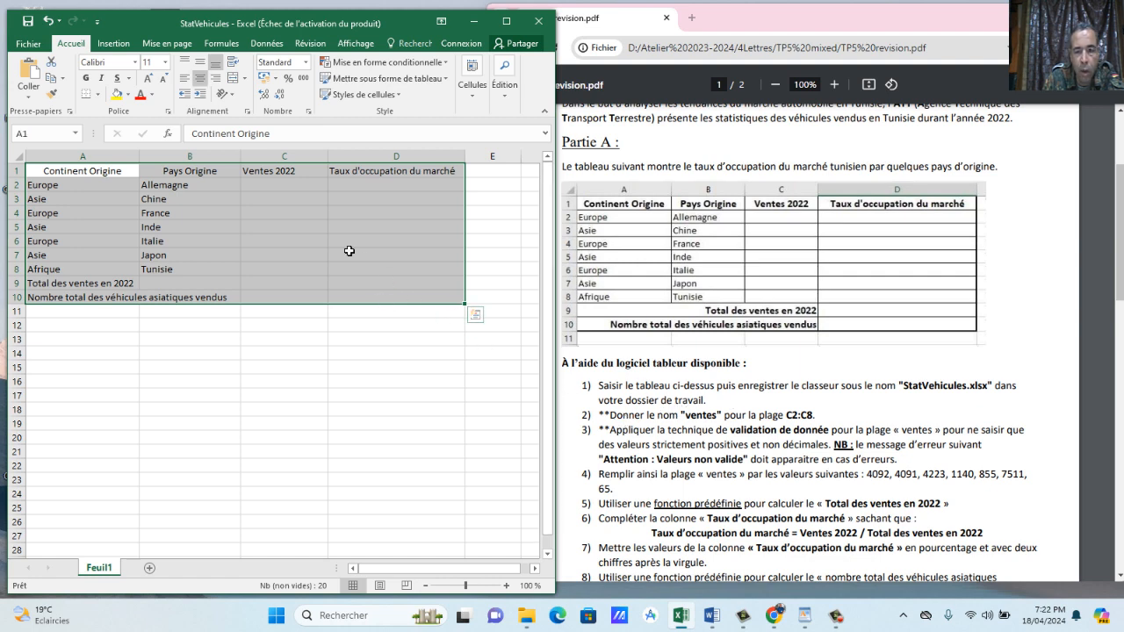
left_click_drag(79, 170, 395, 171)
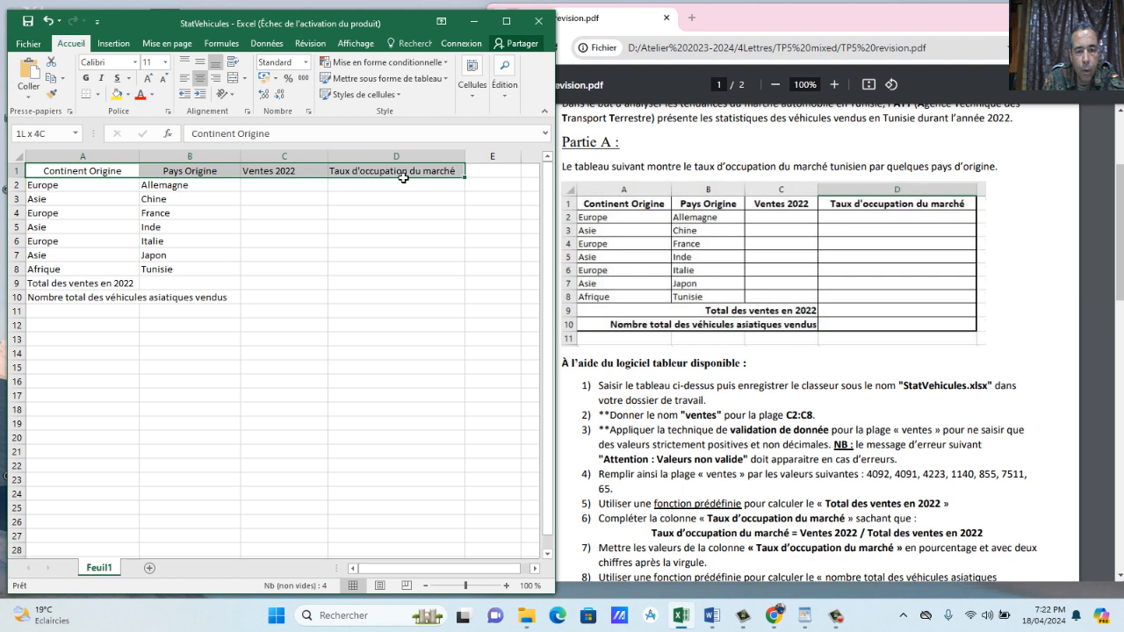
left_click(166, 66)
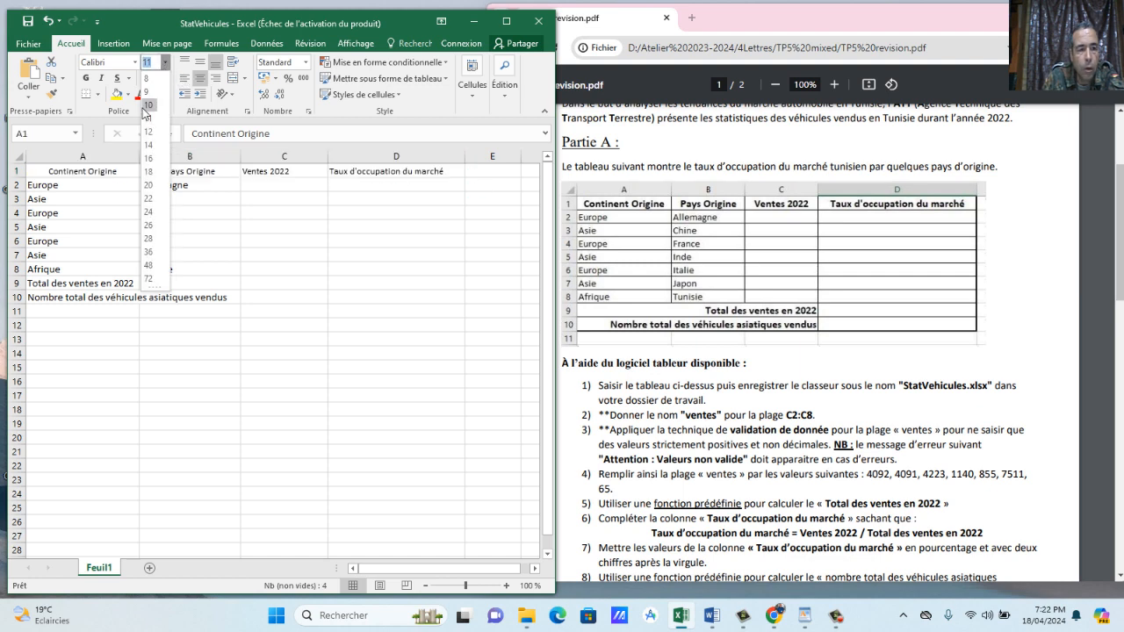
left_click(149, 133)
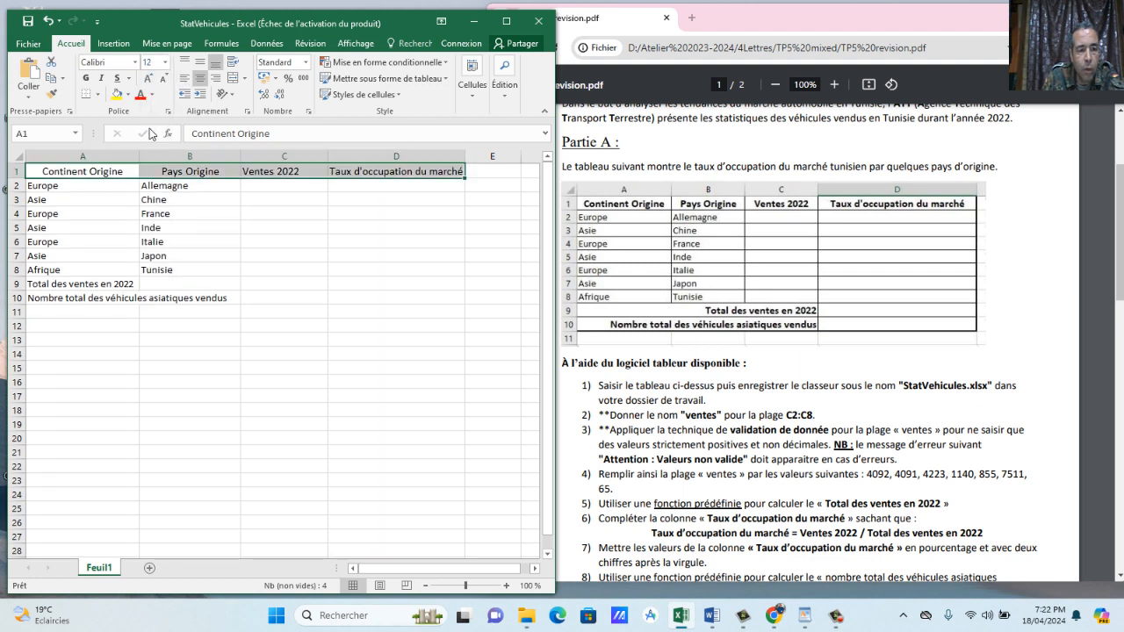
left_click(85, 77)
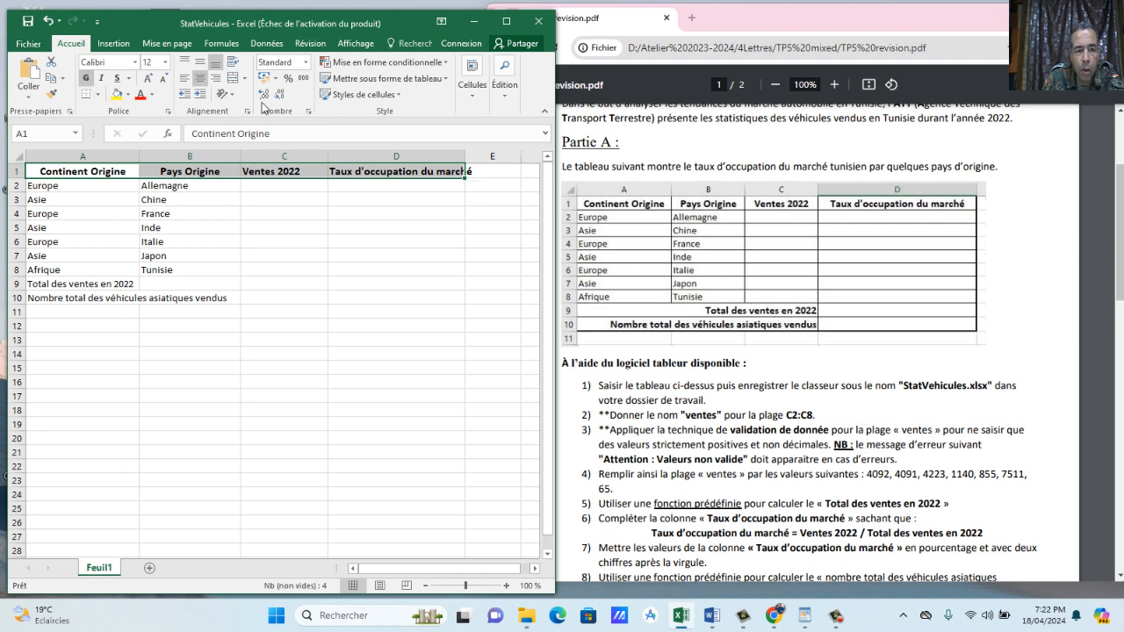
Center the header cells A1:D1 horizontally.
left_click(200, 79)
left_click(201, 79)
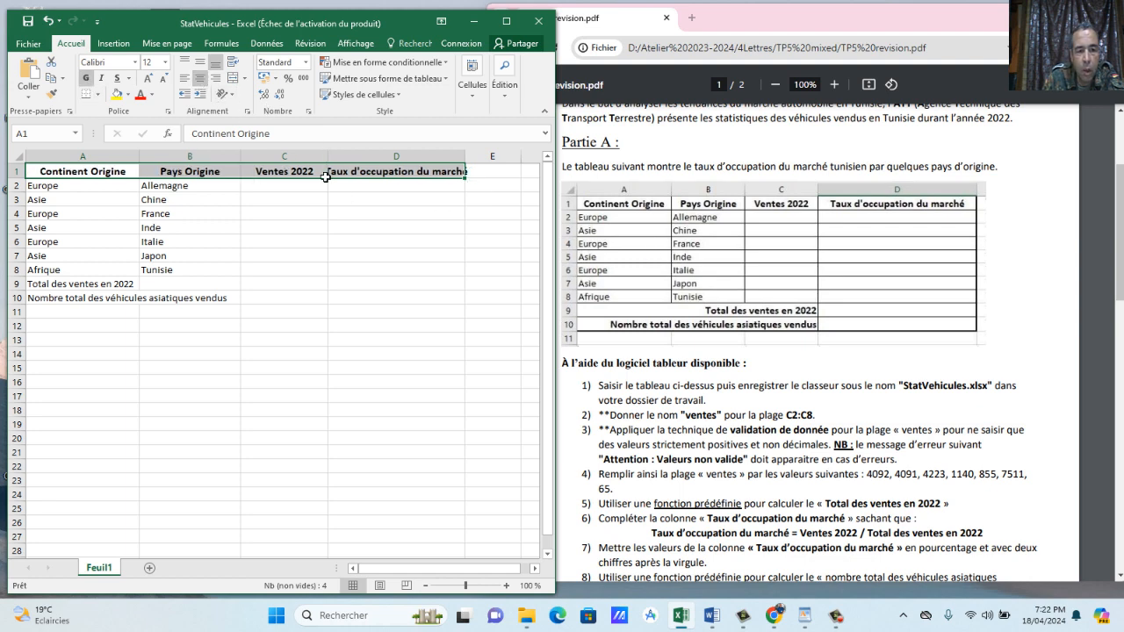
left_click(165, 316)
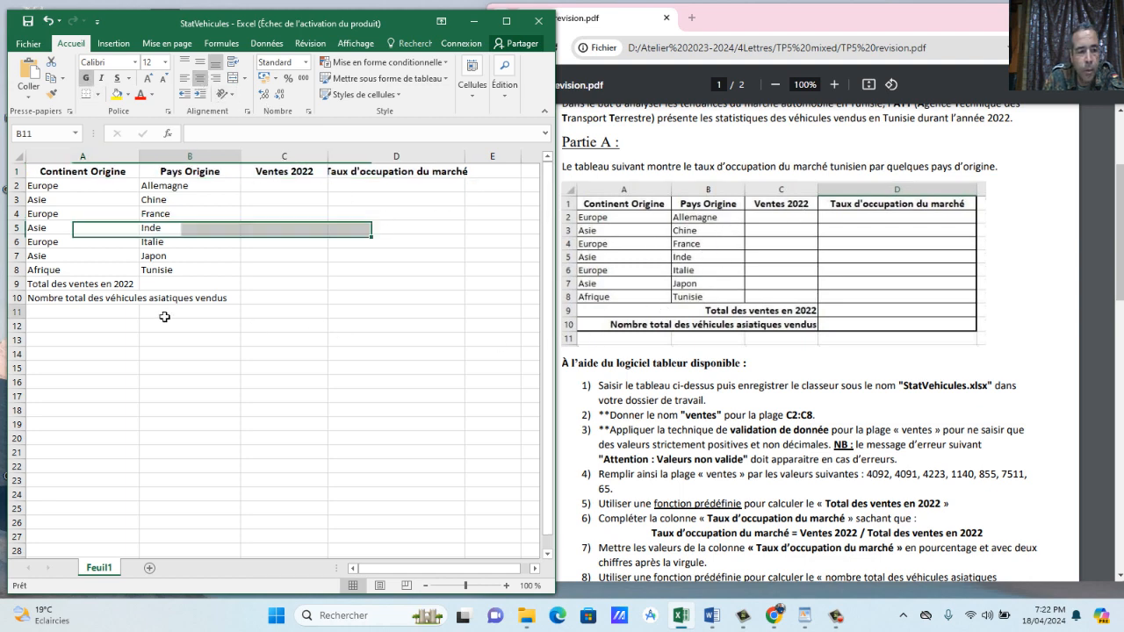
Merge cells A9:C9 and format the 2022 sales total label right-aligned, bold and at font size 12.
left_click(55, 287)
left_click_drag(134, 286, 264, 299)
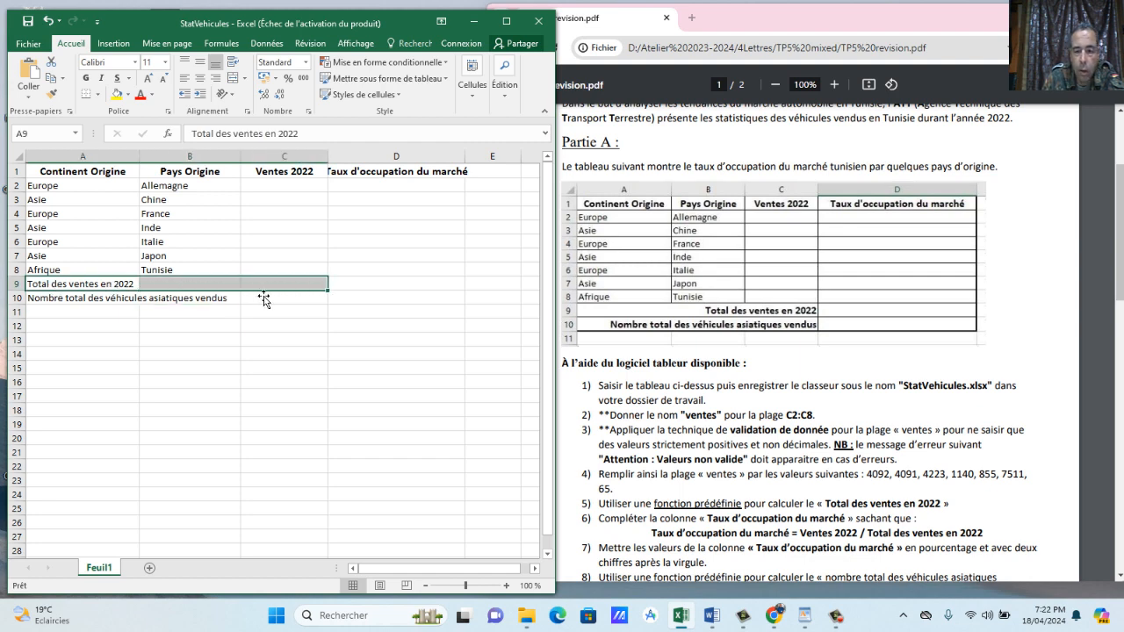
left_click(234, 79)
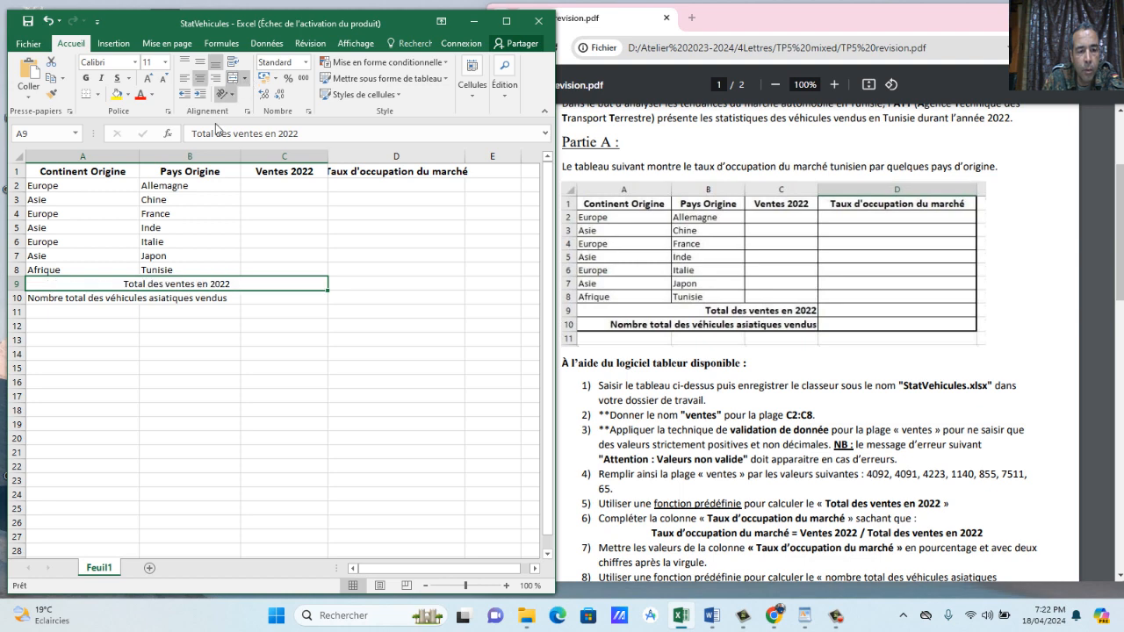
left_click(214, 79)
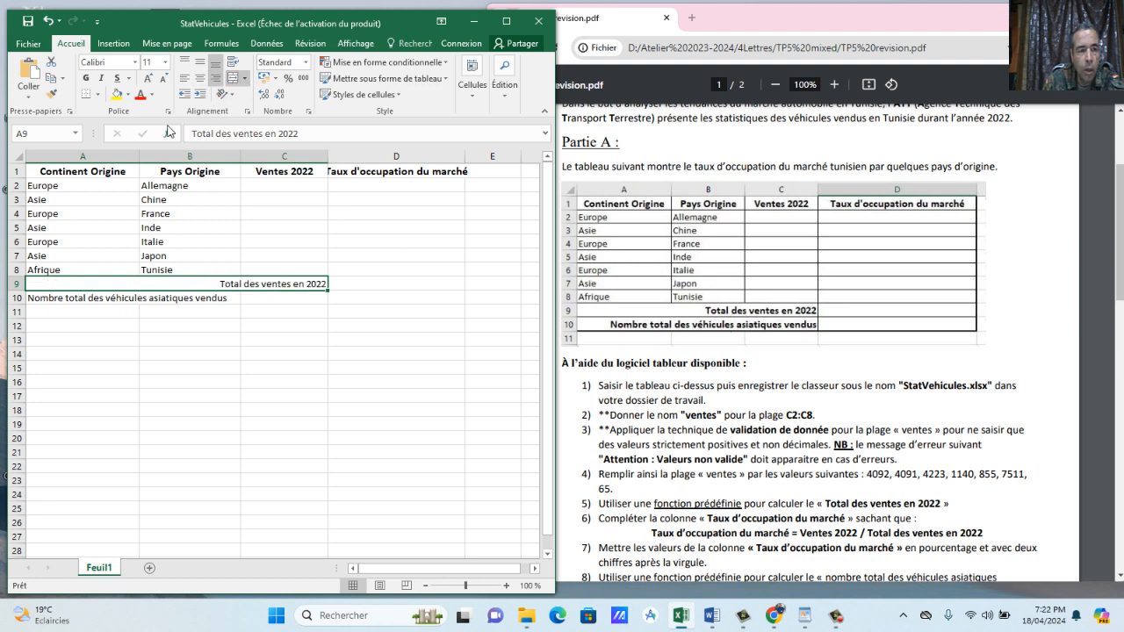
left_click(85, 77)
left_click(164, 62)
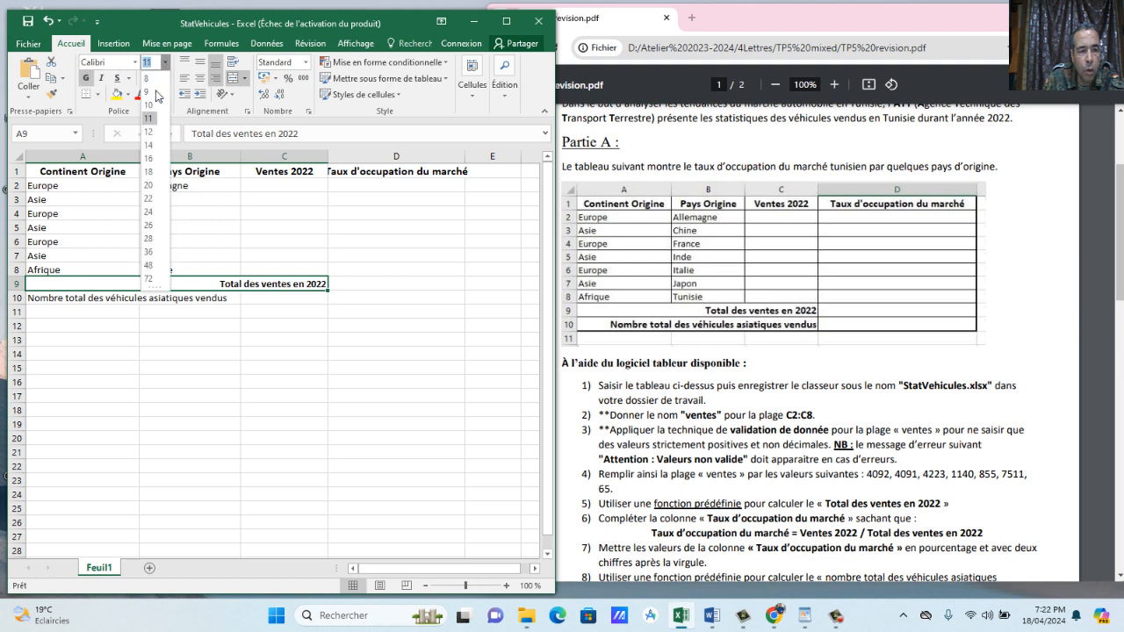
left_click(152, 132)
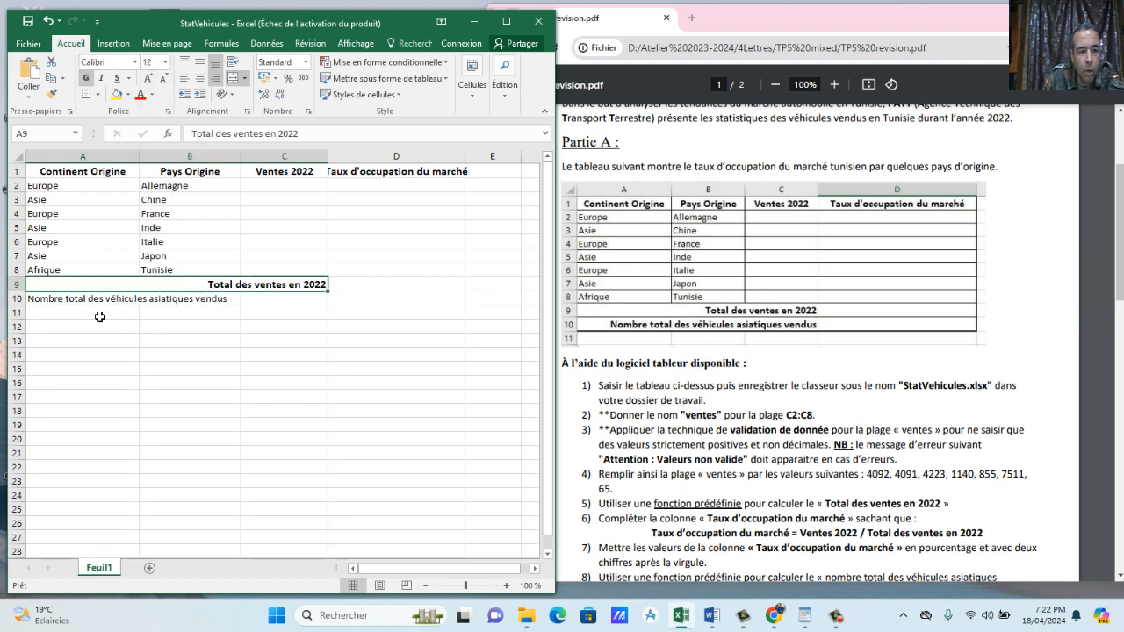
Copy the formatting of the merged sales total label in row 9 onto cells A10:C10.
left_click_drag(70, 309, 202, 303)
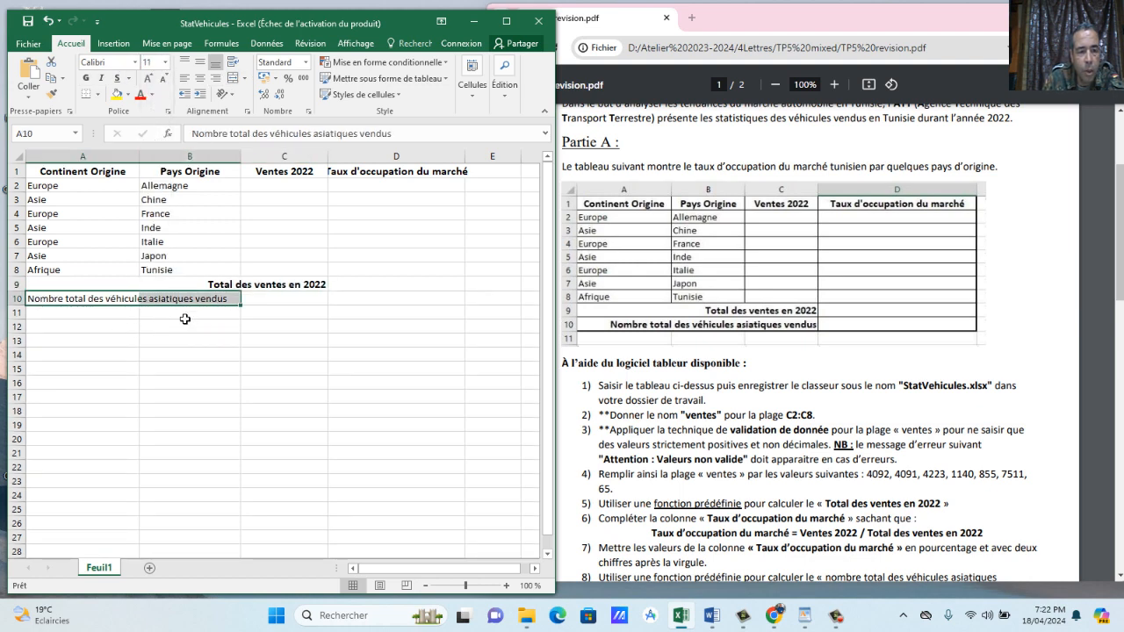
left_click(145, 285)
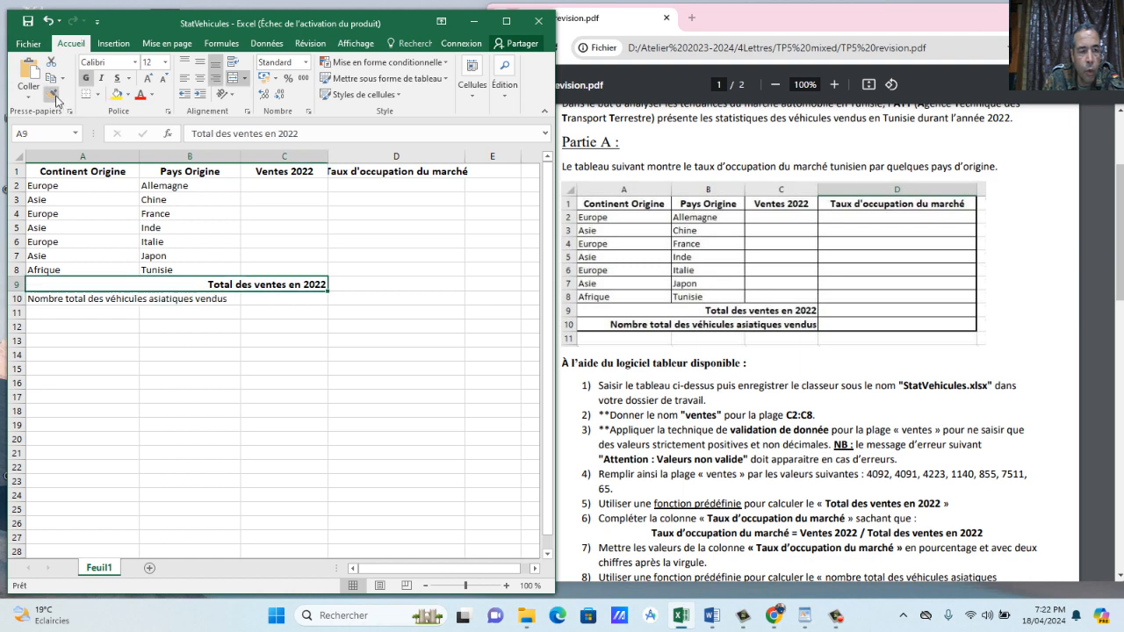
left_click(53, 95)
left_click_drag(75, 306, 265, 304)
left_click_drag(266, 370, 266, 356)
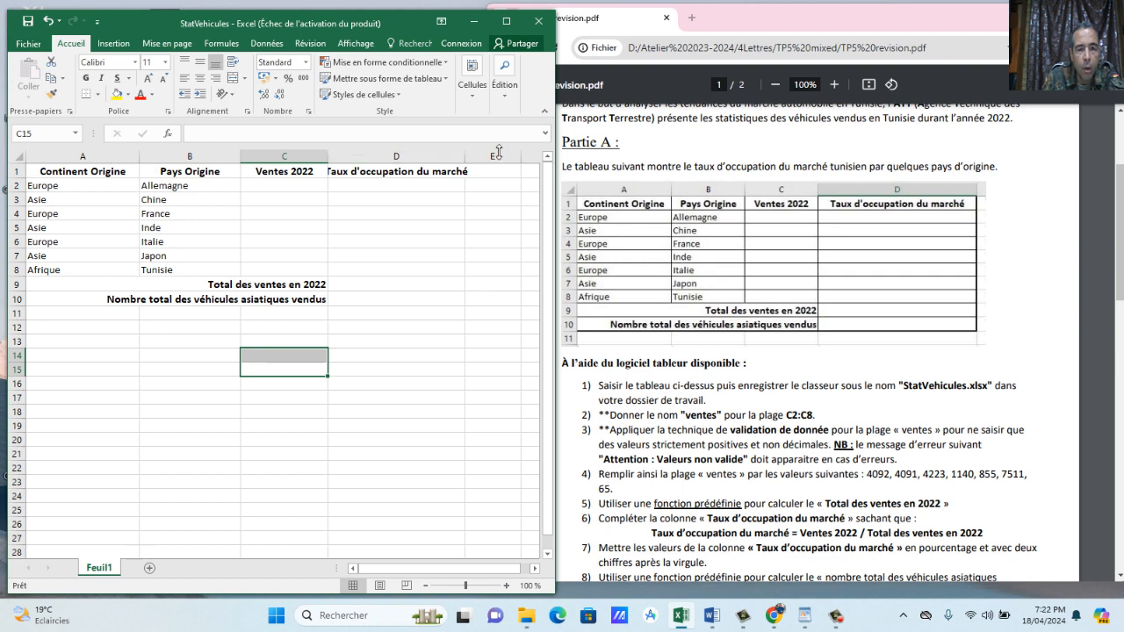
Widen column D to fit its header, and give the table A1:D10 thin inner borders and a thick outline.
mouse_move(470, 162)
left_mouse_down()
mouse_move(487, 162)
mouse_move(476, 162)
left_mouse_up()
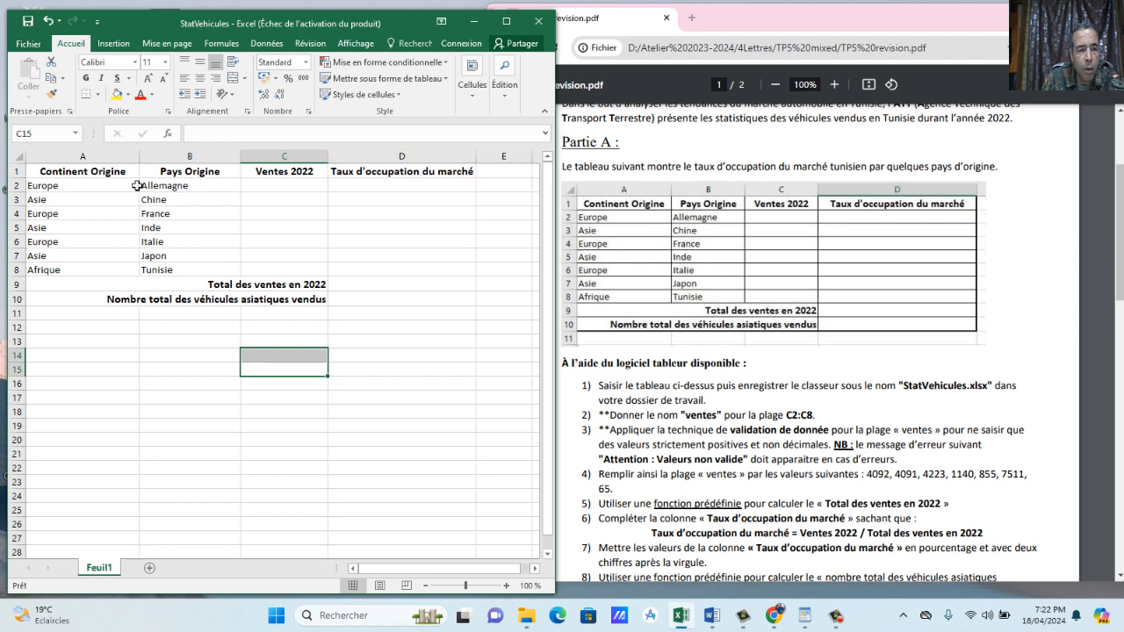
left_click(101, 174)
left_click_drag(101, 174, 437, 301)
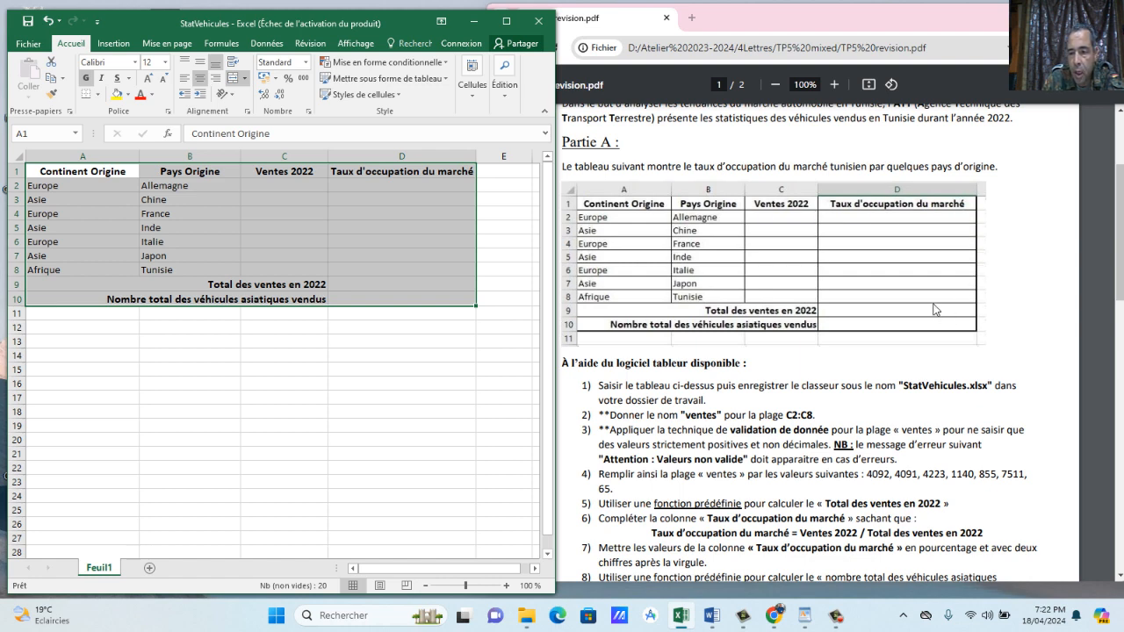
right_click(112, 194)
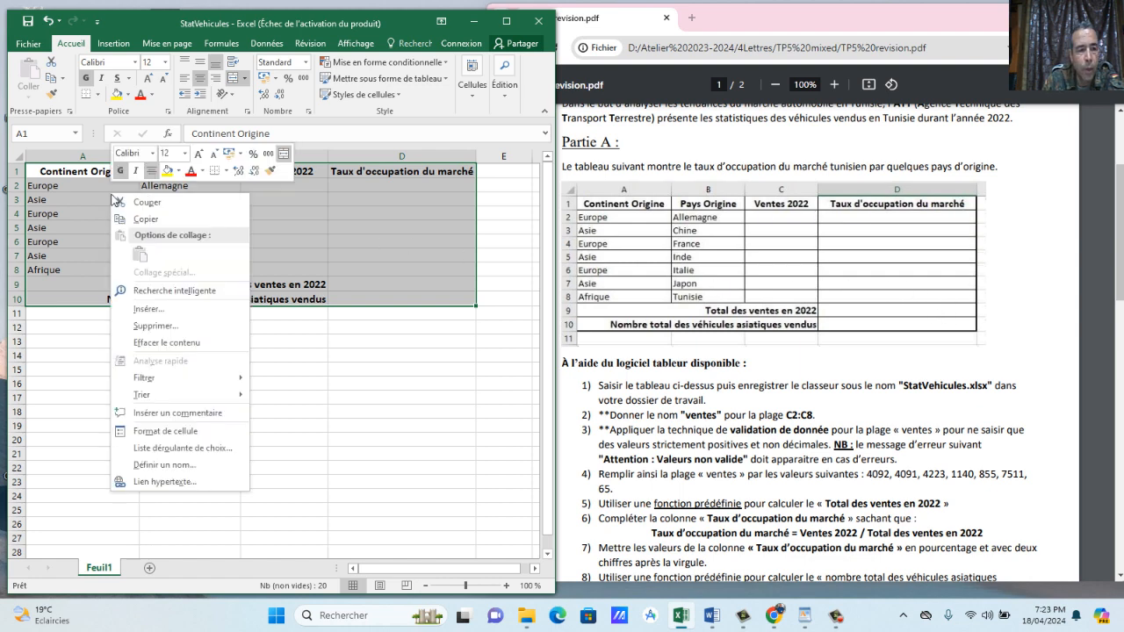
left_click(163, 434)
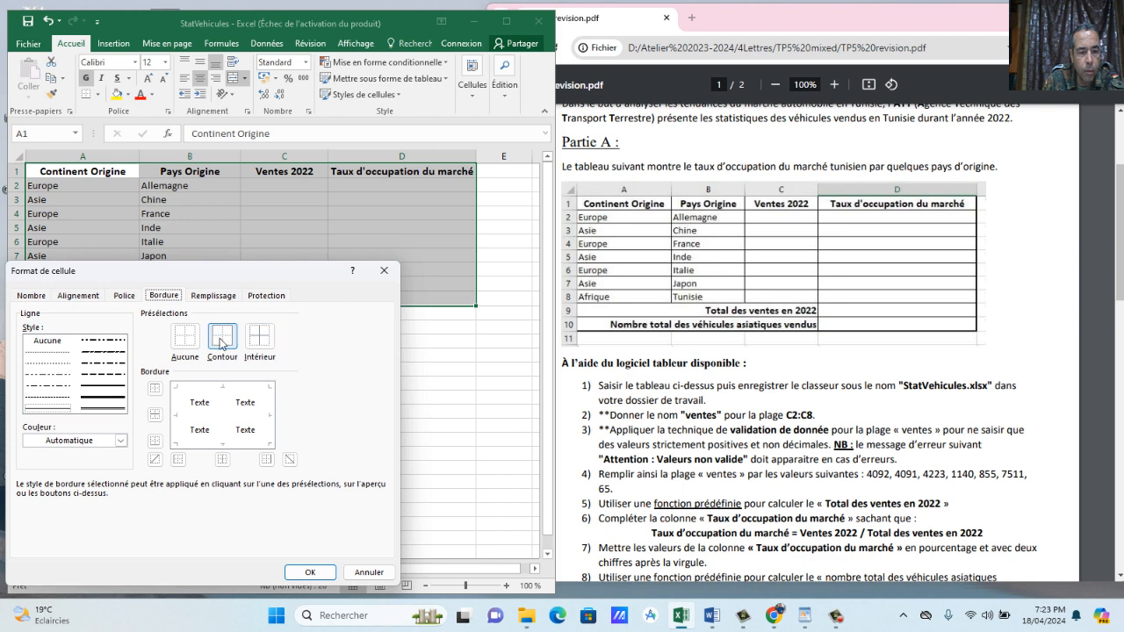
left_click(261, 343)
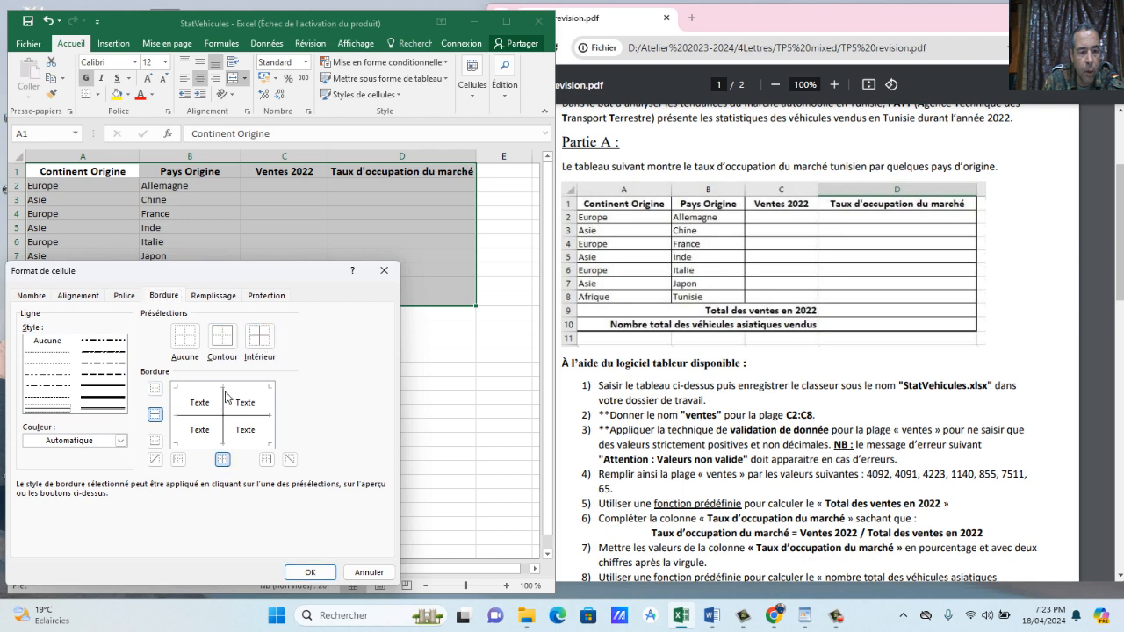
left_click(222, 336)
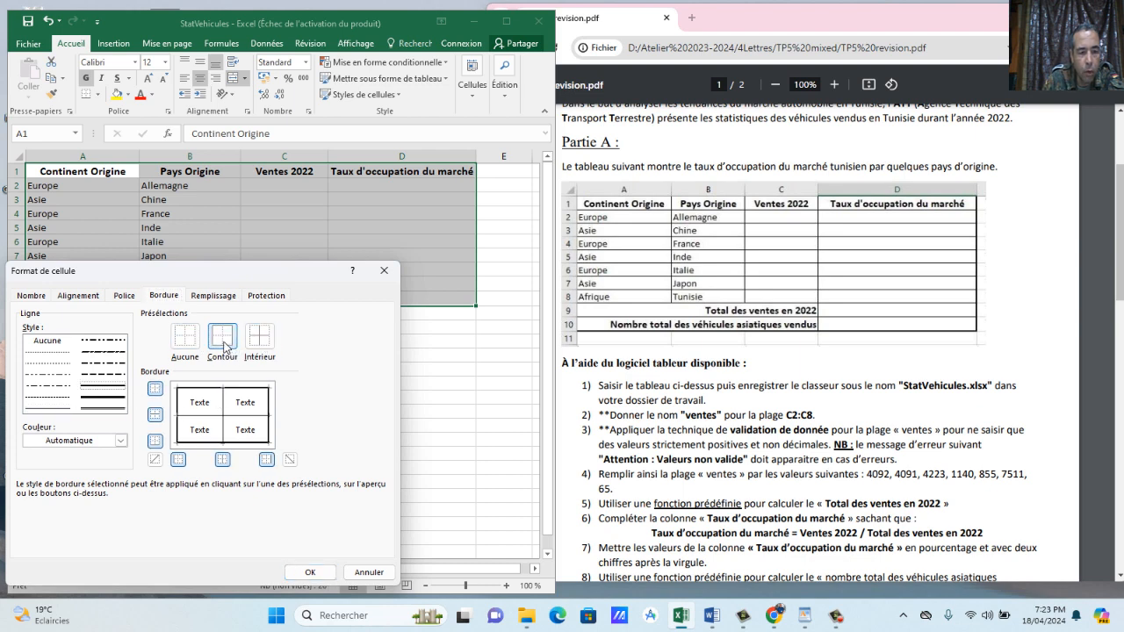
left_click(310, 571)
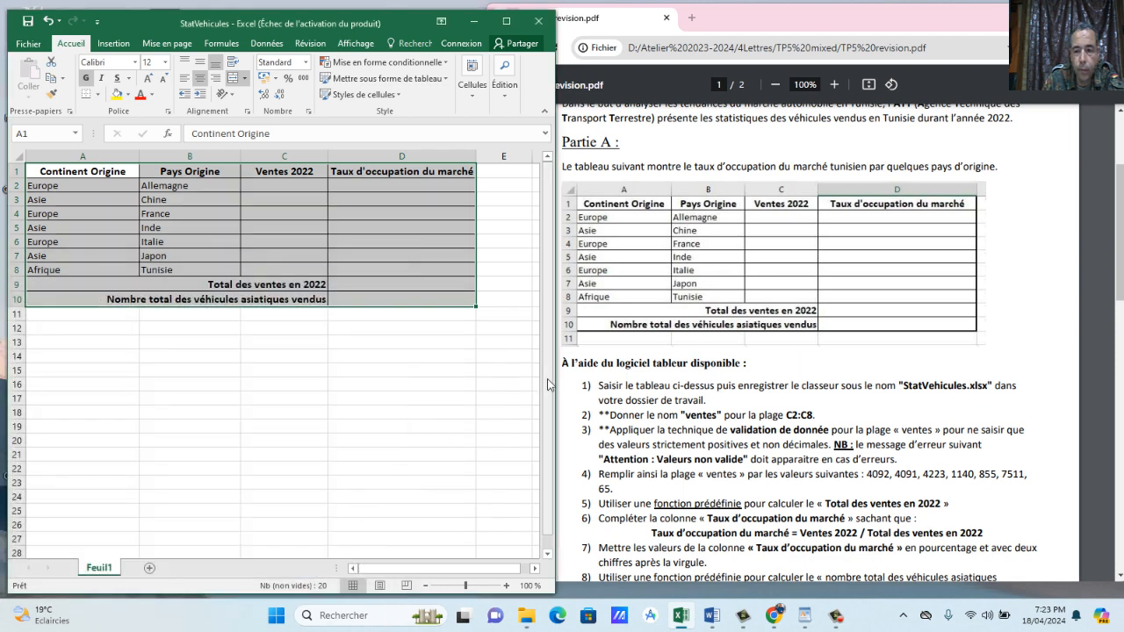
left_click(299, 356)
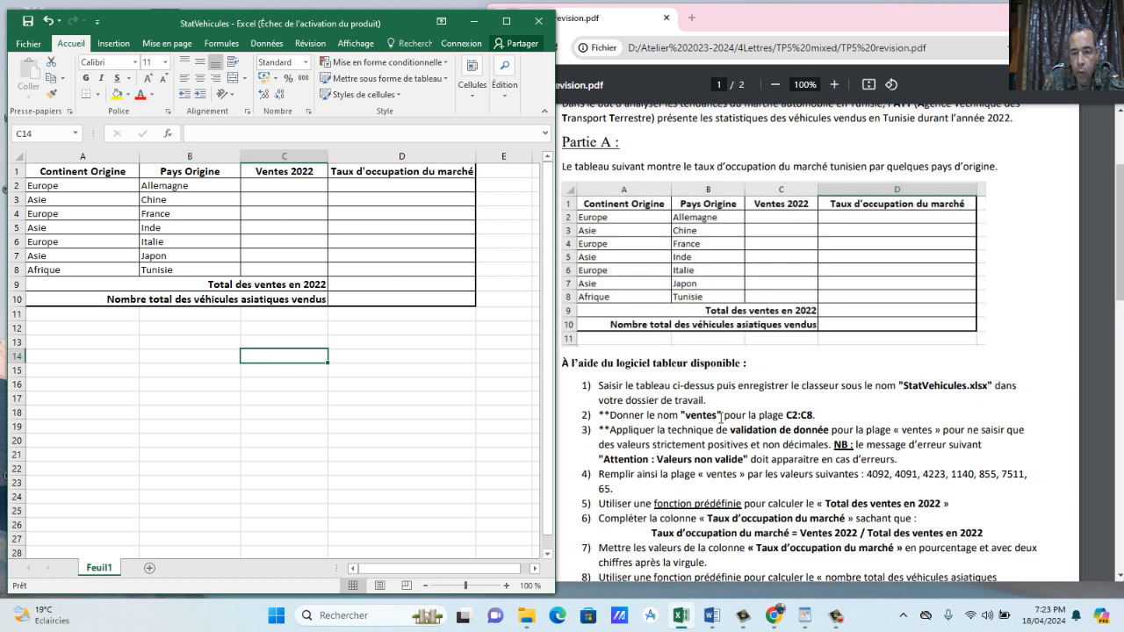
Try to define the name Ventes for the range C2:C8, as question 2 of the PDF asks.
left_click_drag(612, 423, 800, 420)
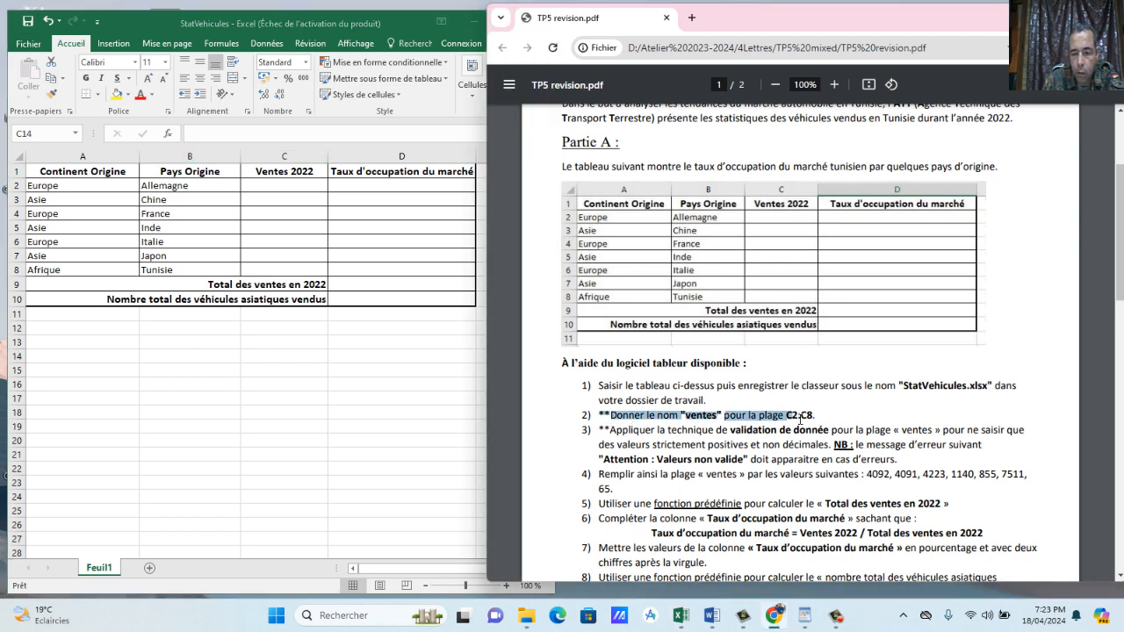
left_click(94, 181)
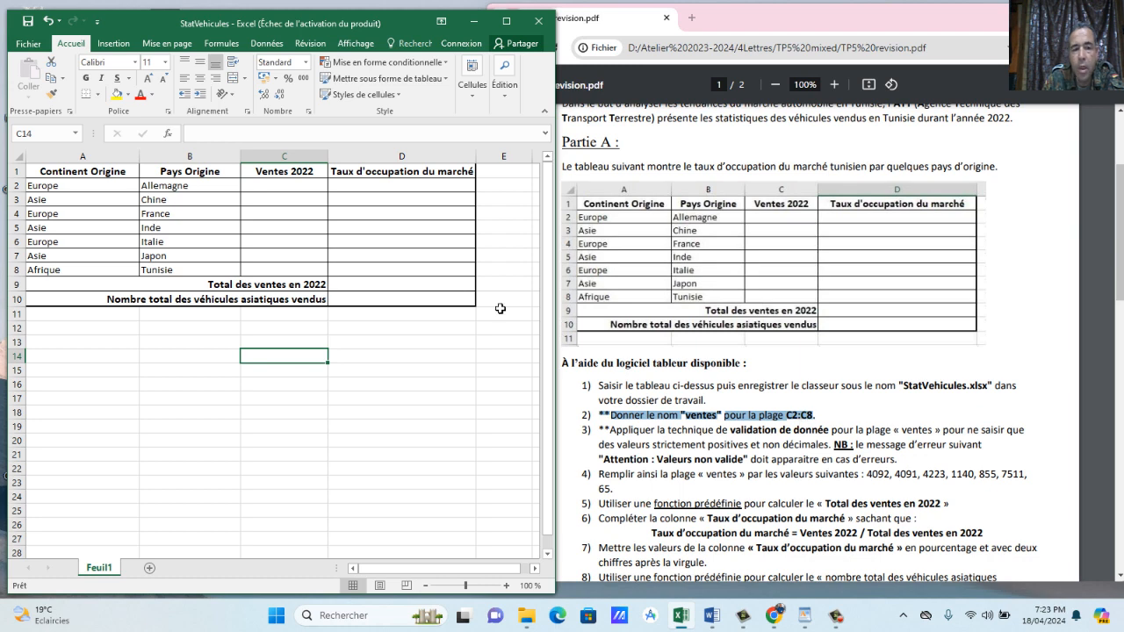
left_click_drag(284, 184, 281, 274)
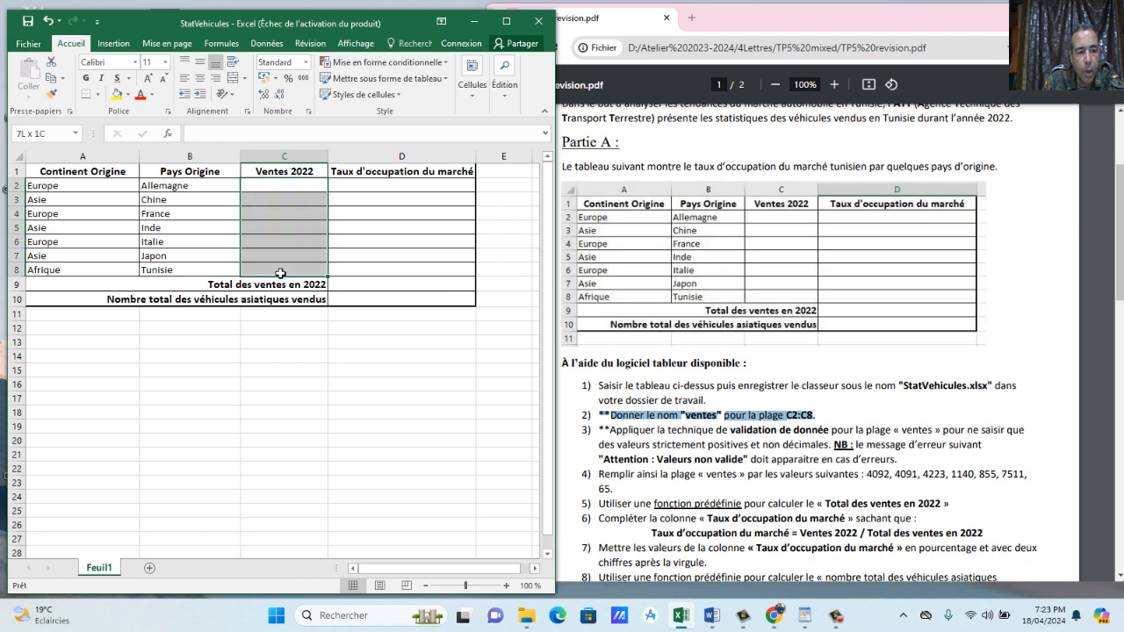
right_click(273, 224)
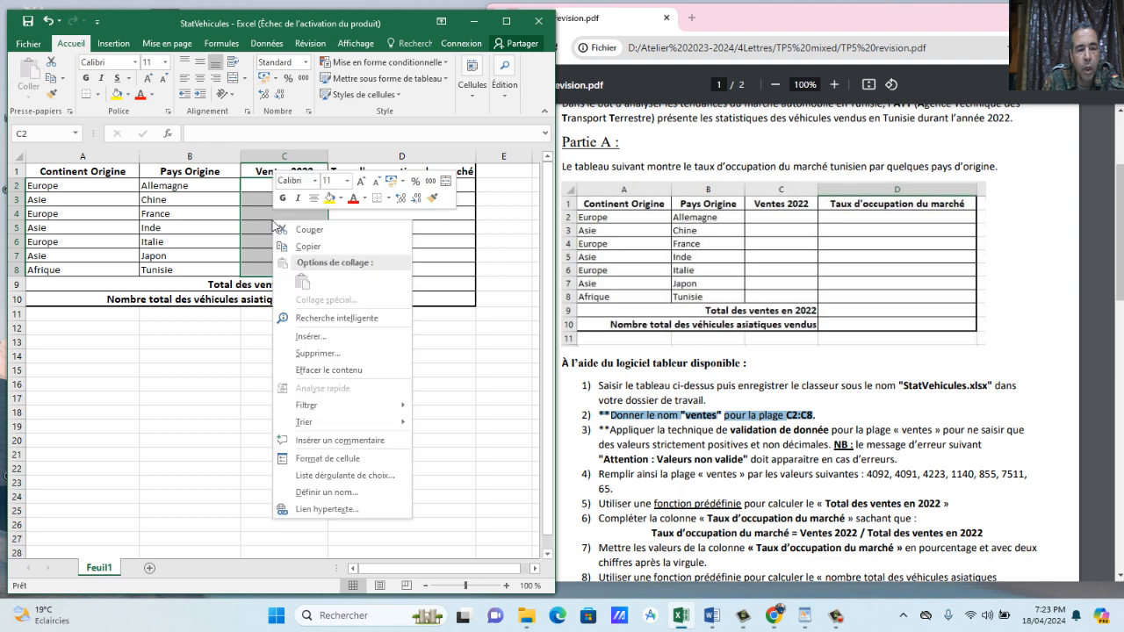
left_click(328, 493)
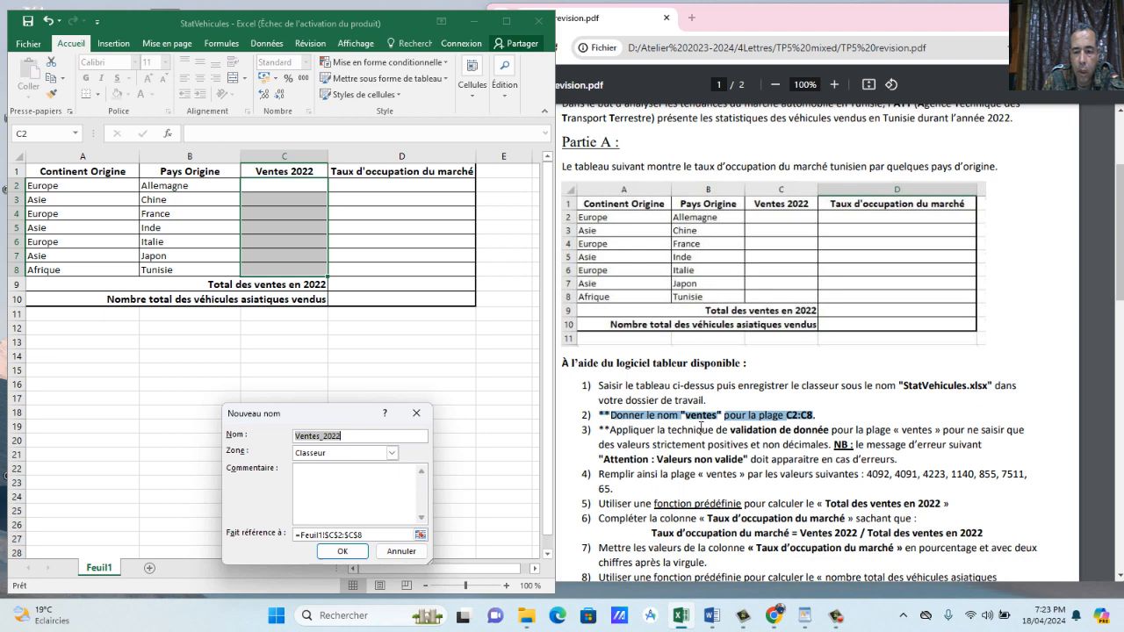
left_click(351, 437)
key("BackSpace")
key("BackSpace")
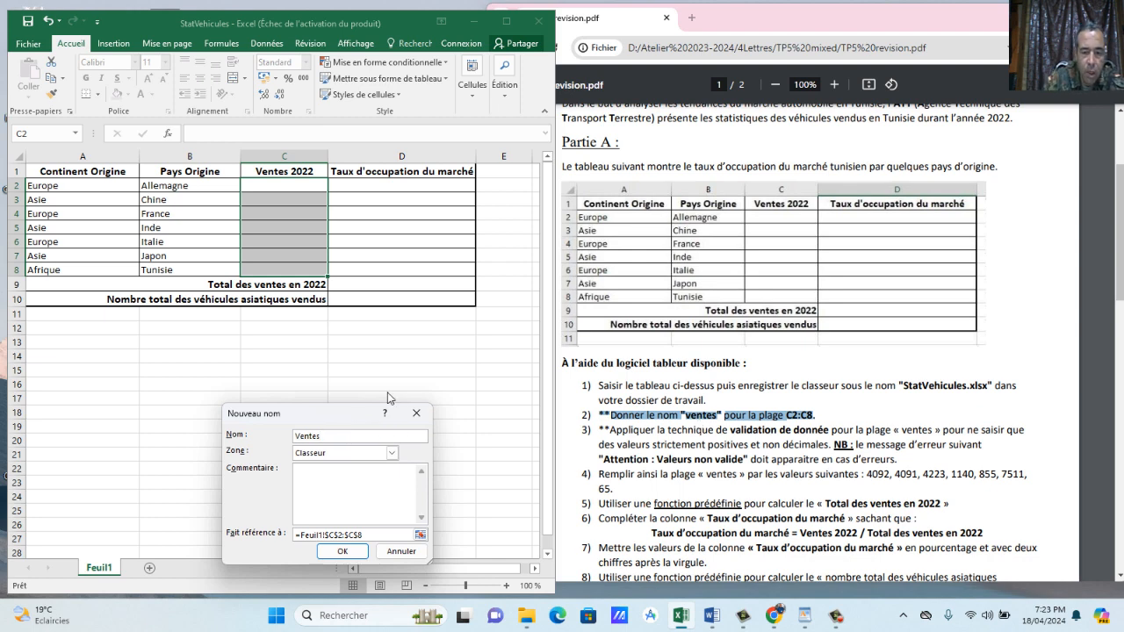
left_click(351, 553)
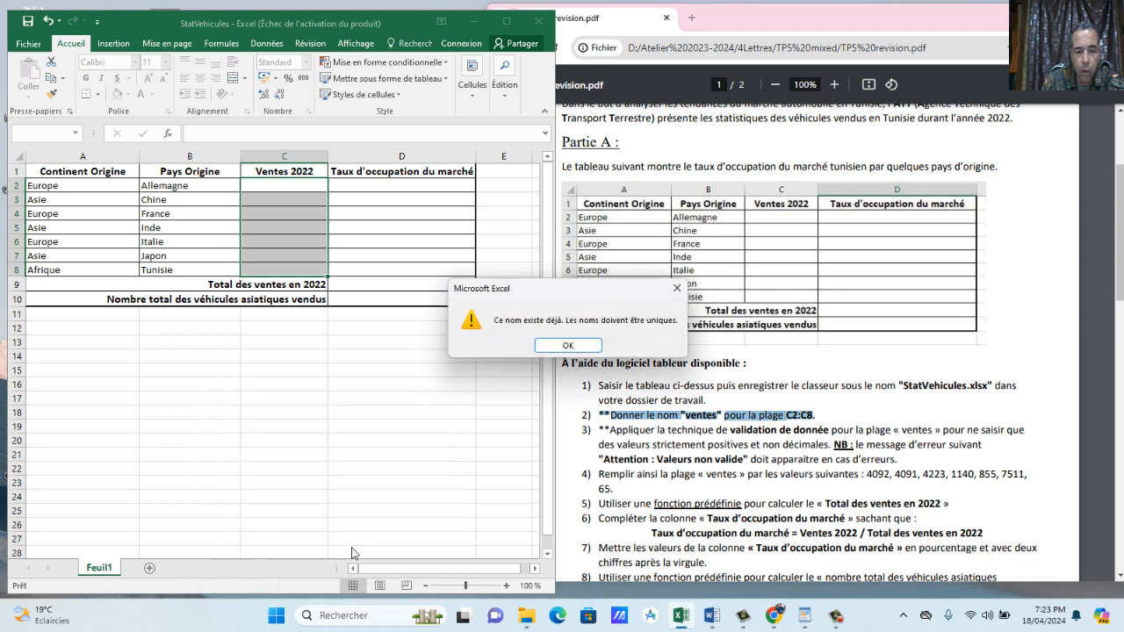
left_click(569, 346)
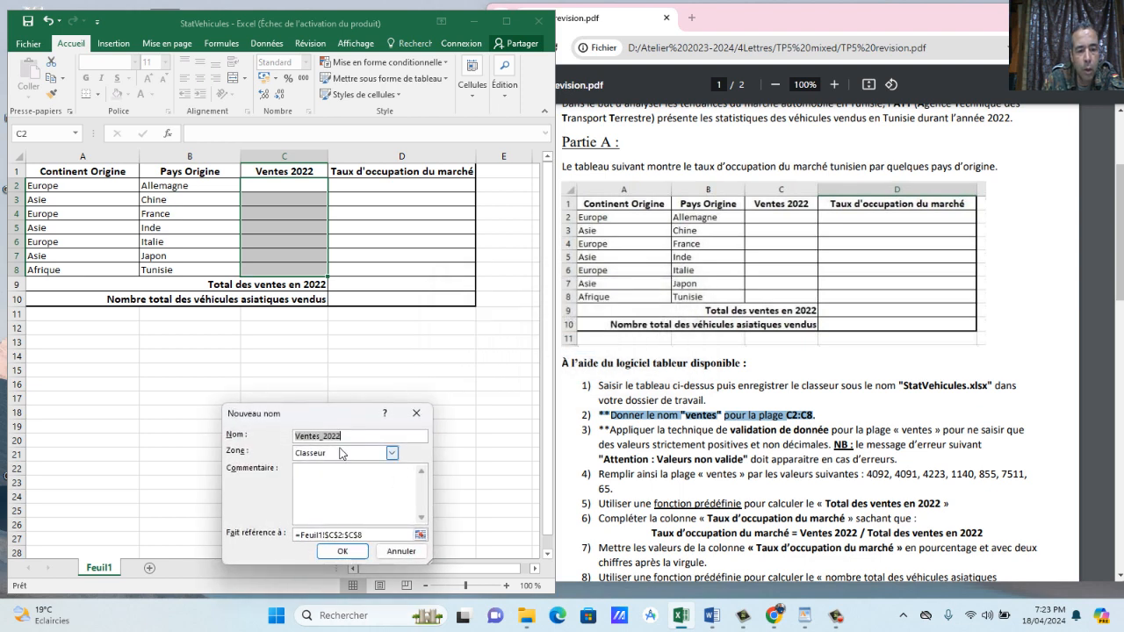
Define the name Vente for the range C2:C8.
key("BackSpace")
key("BackSpace")
key("BackSpace")
key("BackSpace")
key("BackSpace")
key("BackSpace")
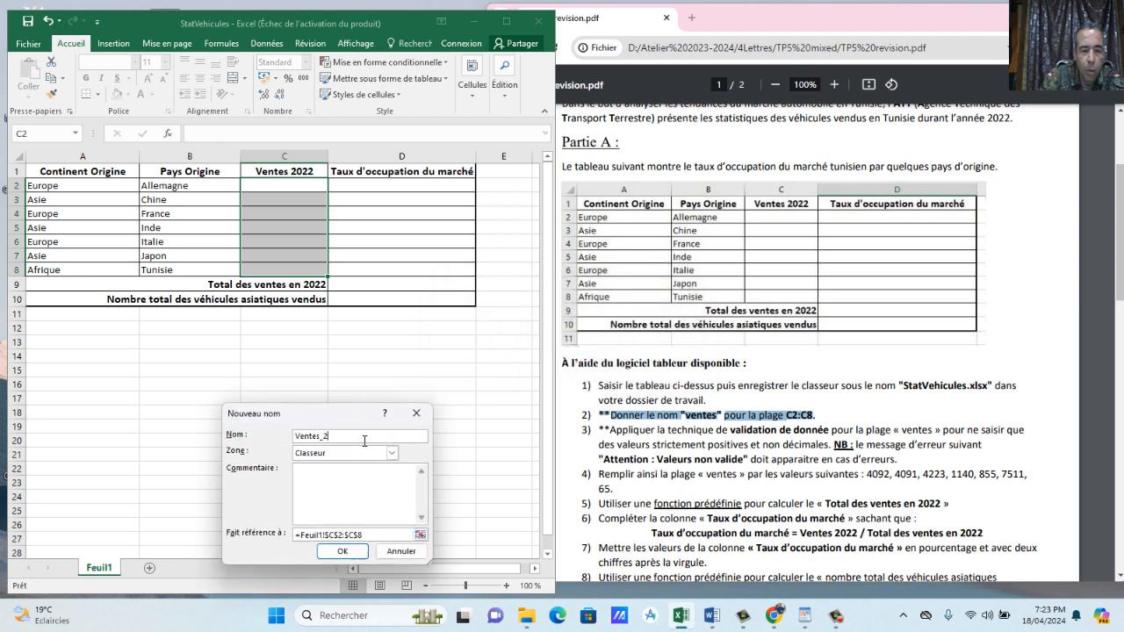
key("Return")
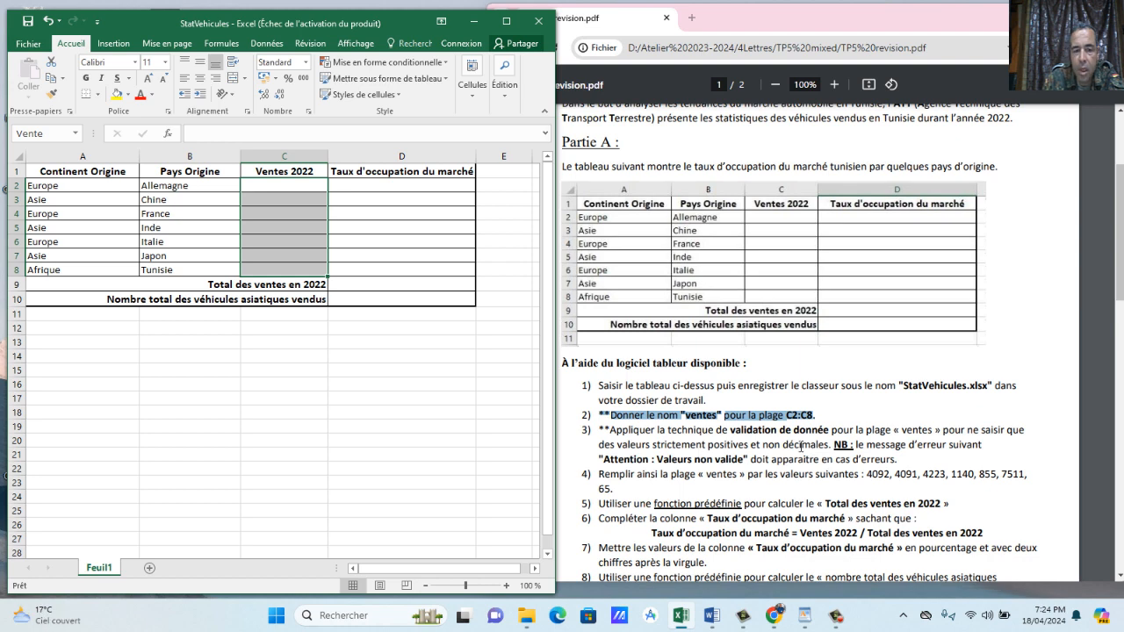
Consult the data validation rule in question 3 of the PDF and enter 10,23 in cell C2 as a decimal test value.
left_click(278, 189)
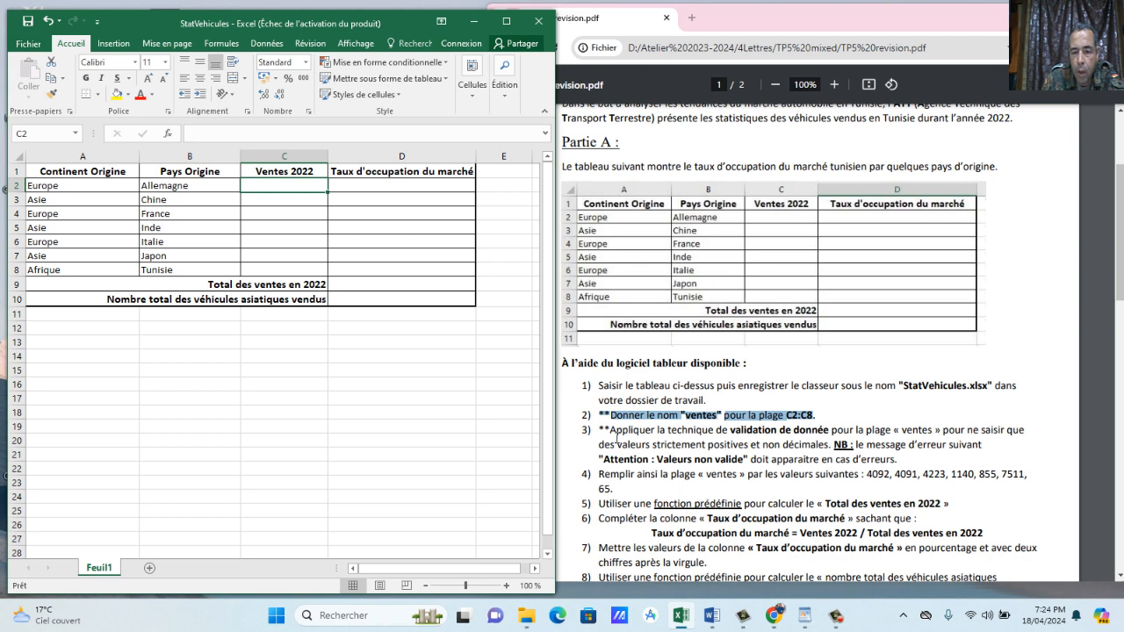
left_click_drag(610, 431, 834, 457)
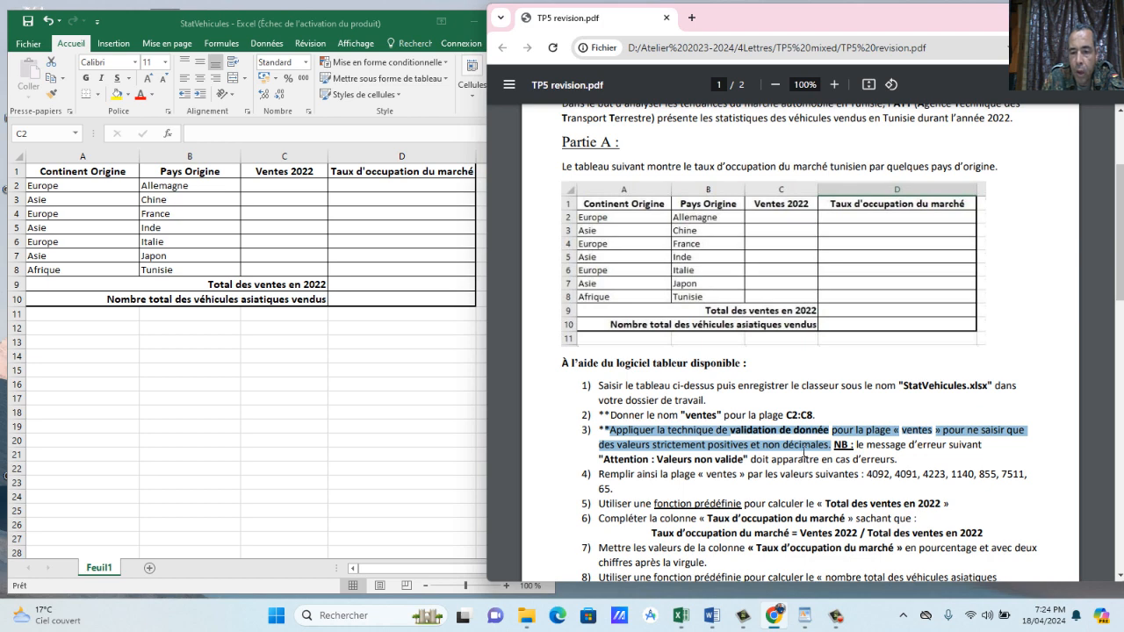
left_click(270, 185)
type("1")
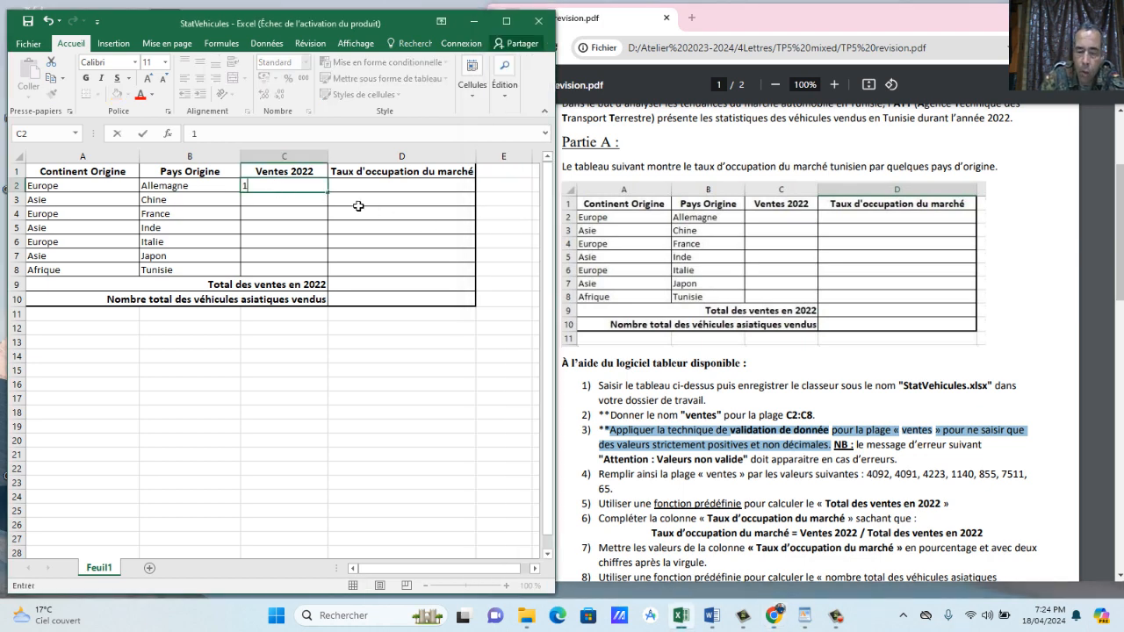
type("0,23")
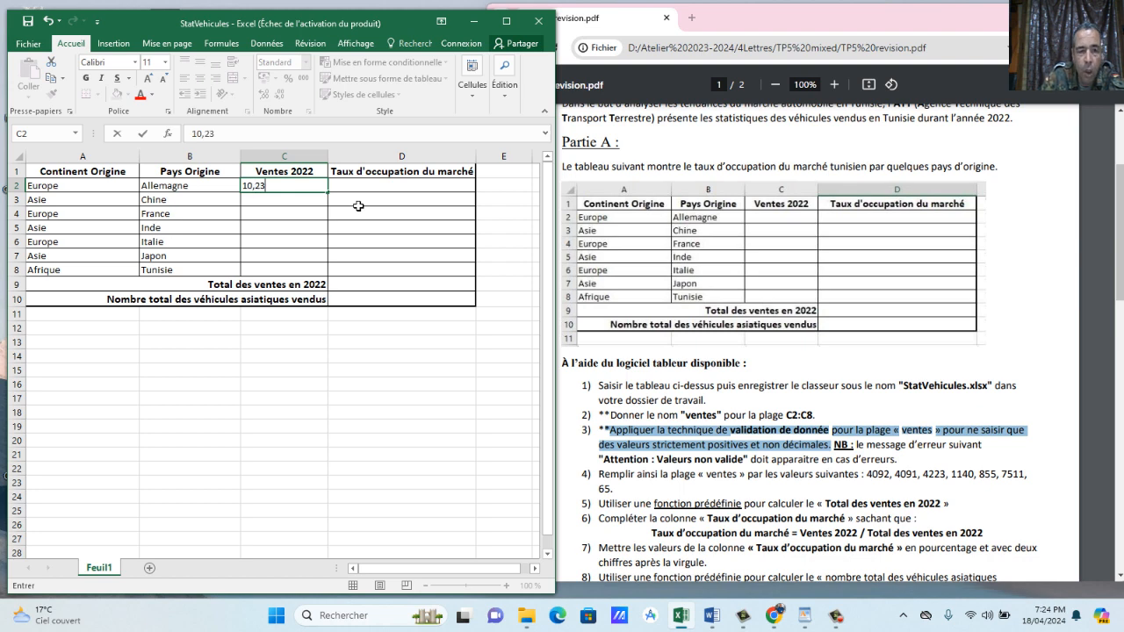
key("Return")
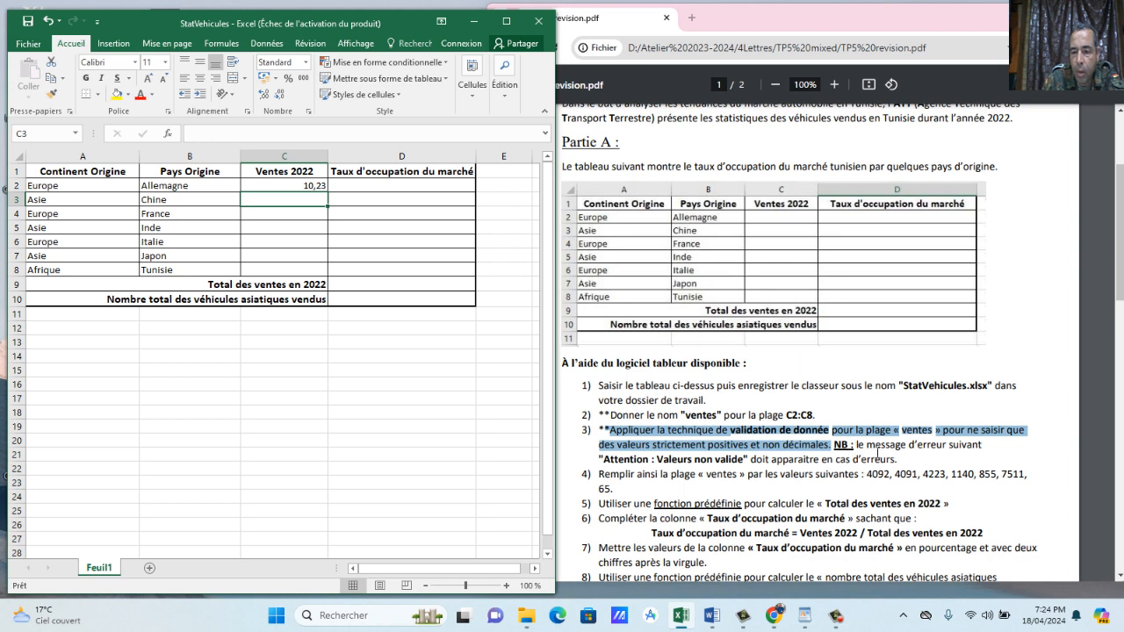
Examine the error message text required by question 3 in the PDF and the sales cells C2:C8 it concerns.
left_click(612, 470)
left_click_drag(603, 459, 746, 470)
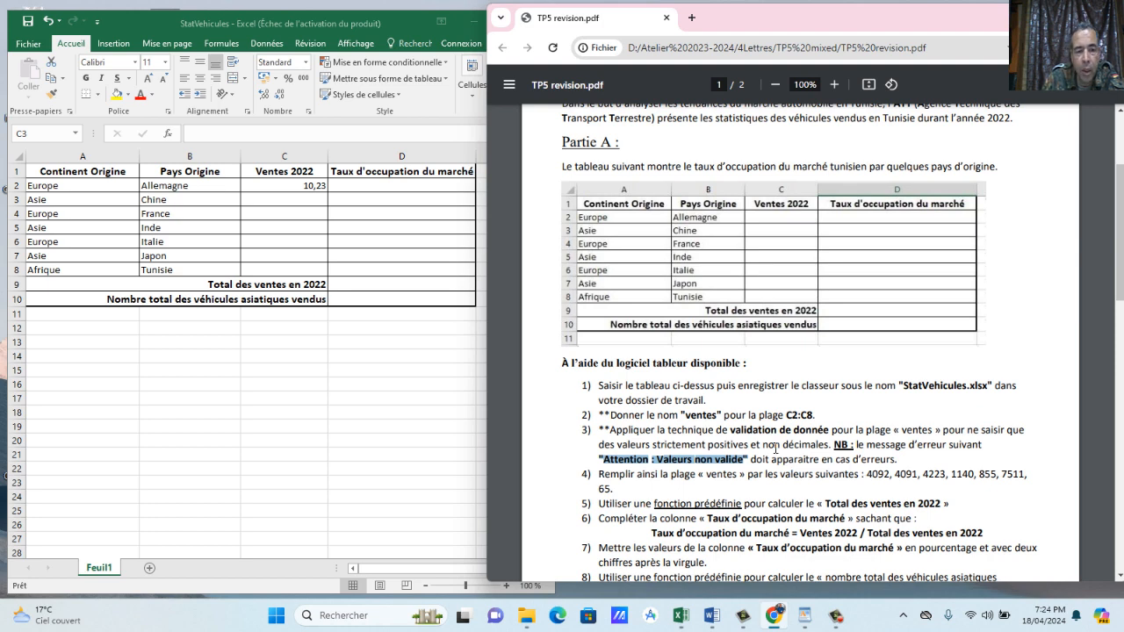
left_click(293, 312)
left_click_drag(307, 185, 307, 272)
left_click(315, 202)
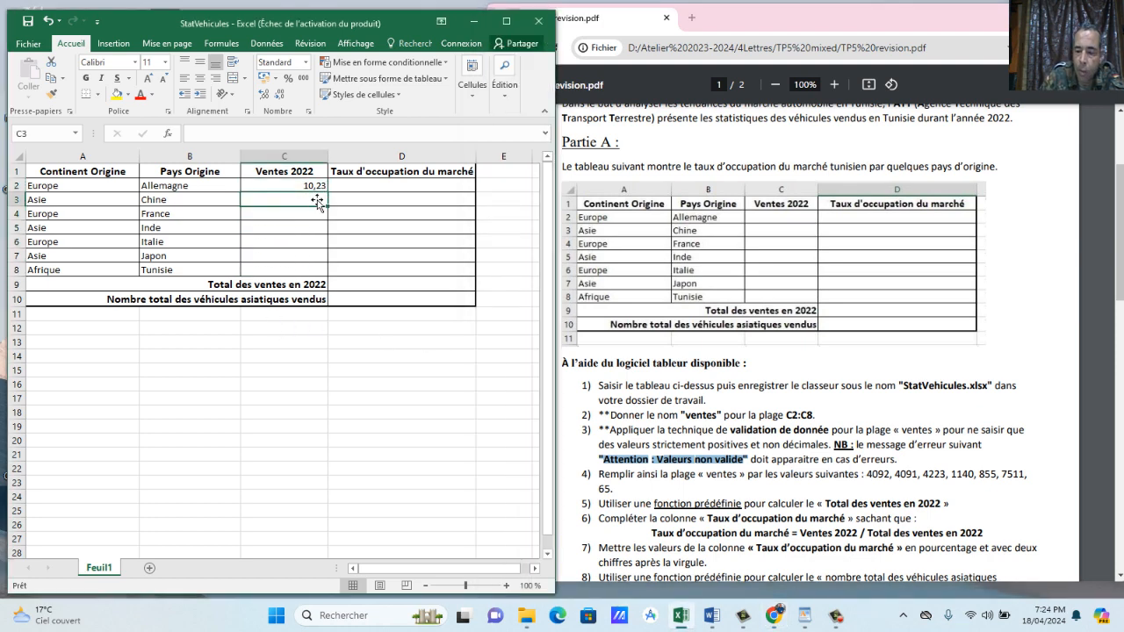
Enter -45 in cell C3 as a negative test value, and clear all test values from C2:C8.
type("-45")
key("Return")
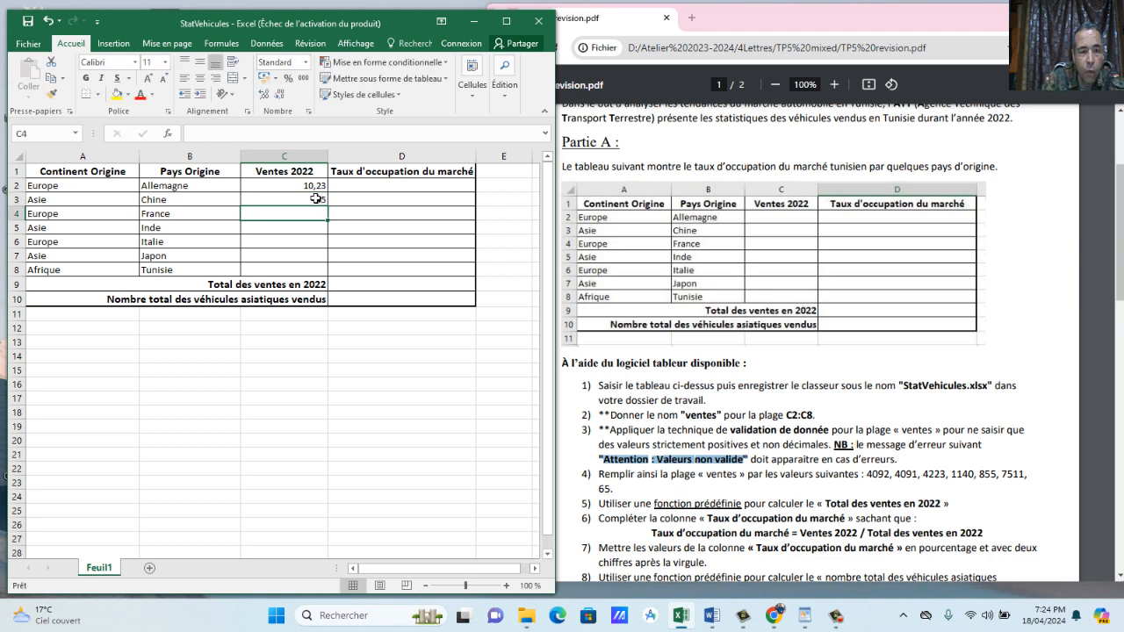
left_click_drag(309, 190, 302, 274)
key("Delete")
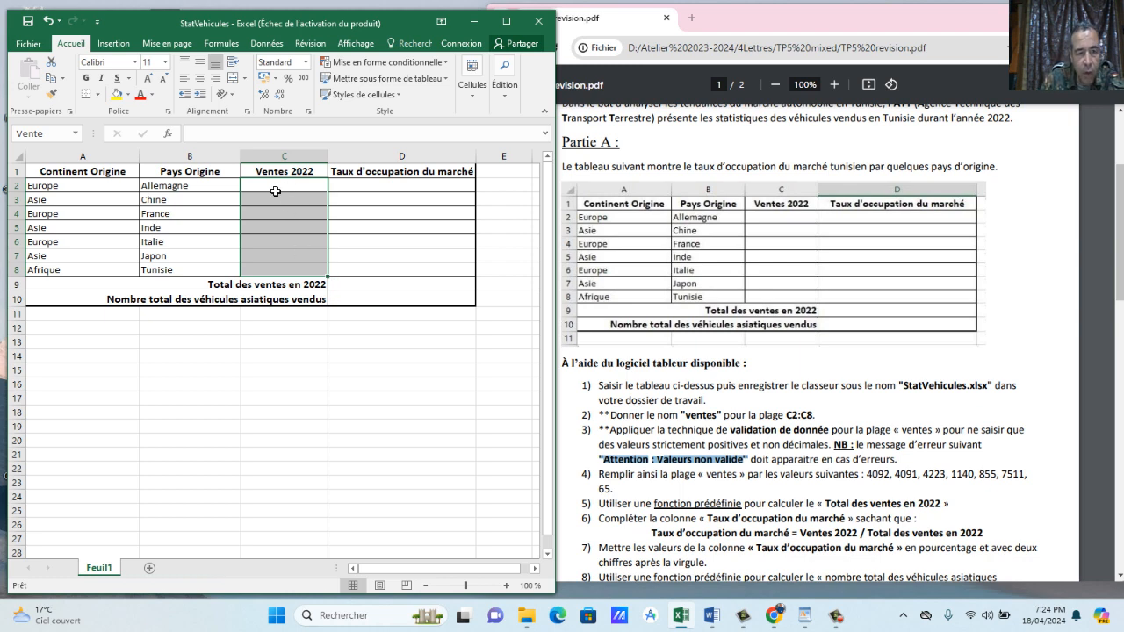
Start a data validation rule for the range C2:C8 that allows only whole numbers (Nombre entier).
left_click_drag(283, 191, 286, 274)
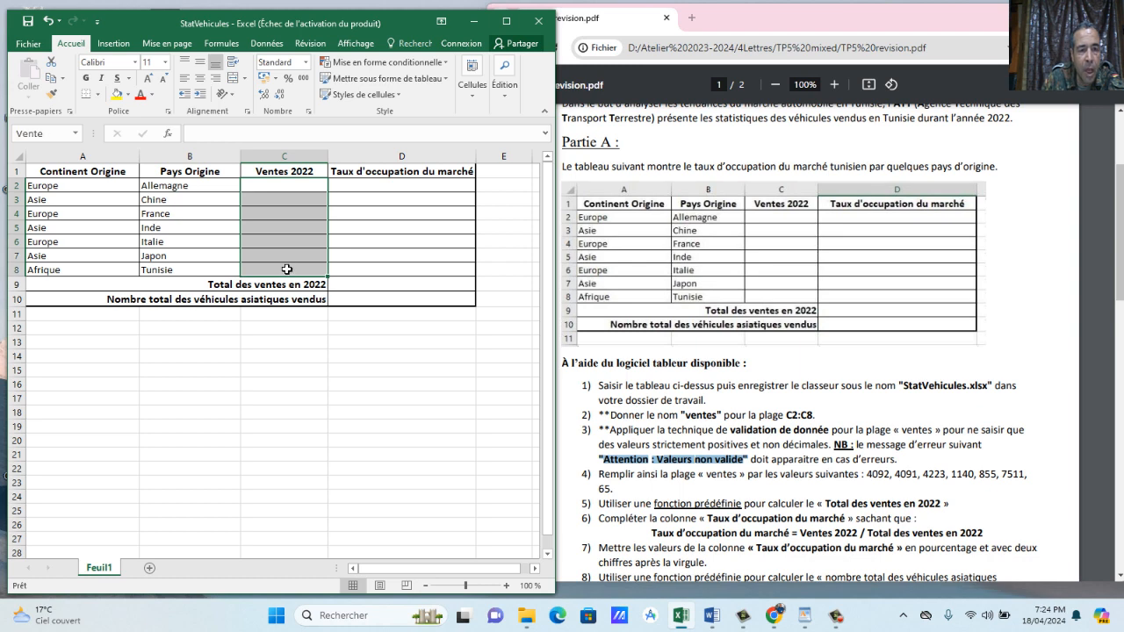
left_click(276, 47)
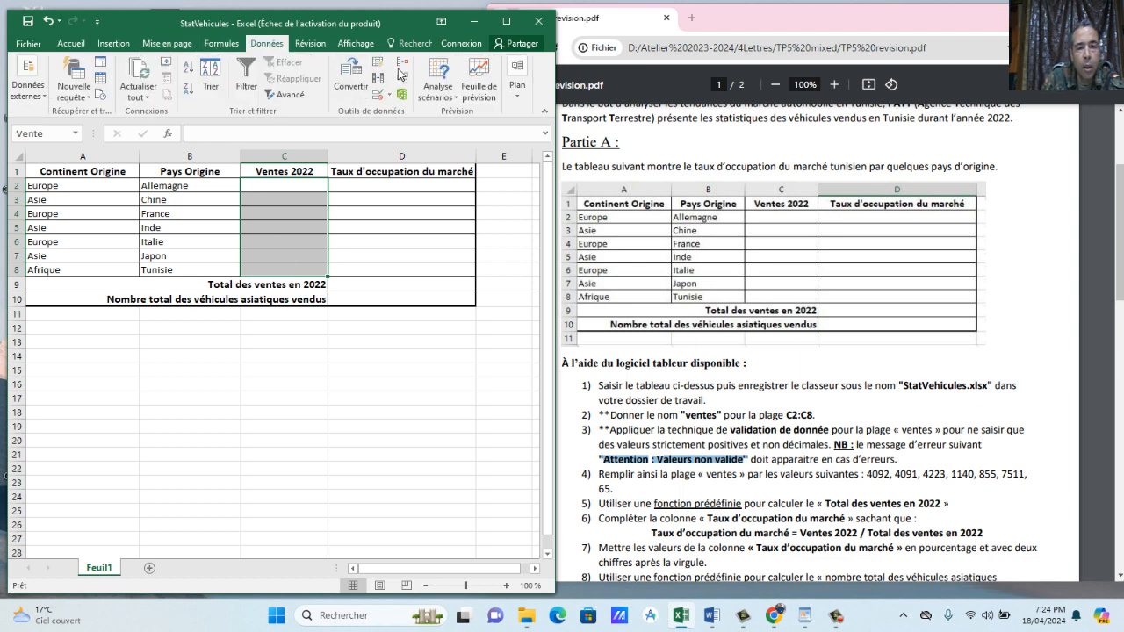
left_click(506, 20)
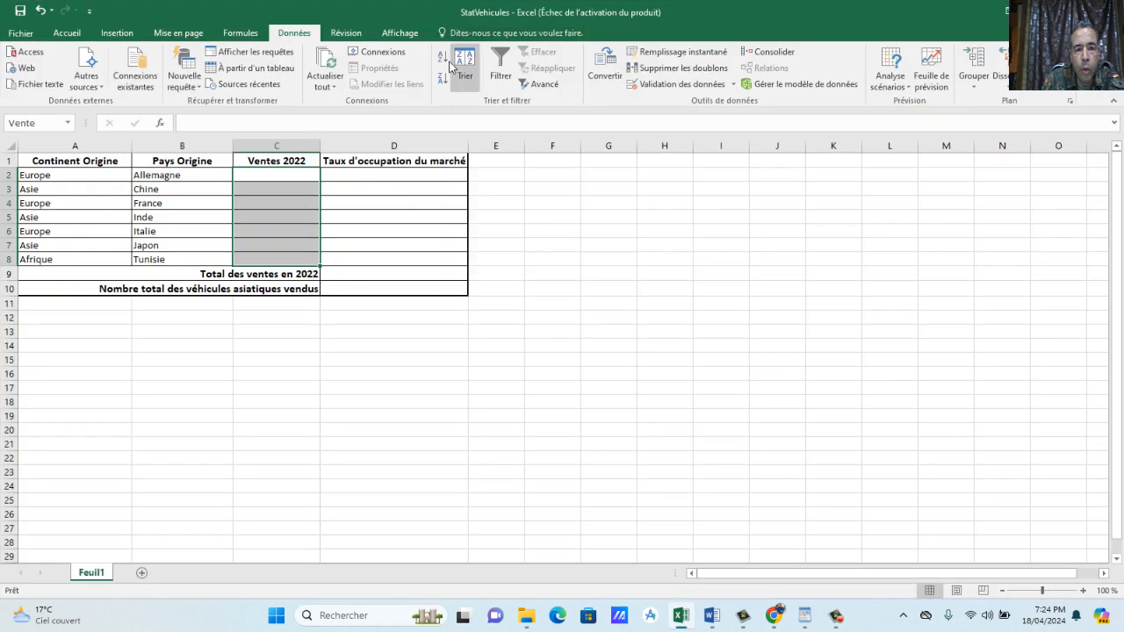
left_click(668, 86)
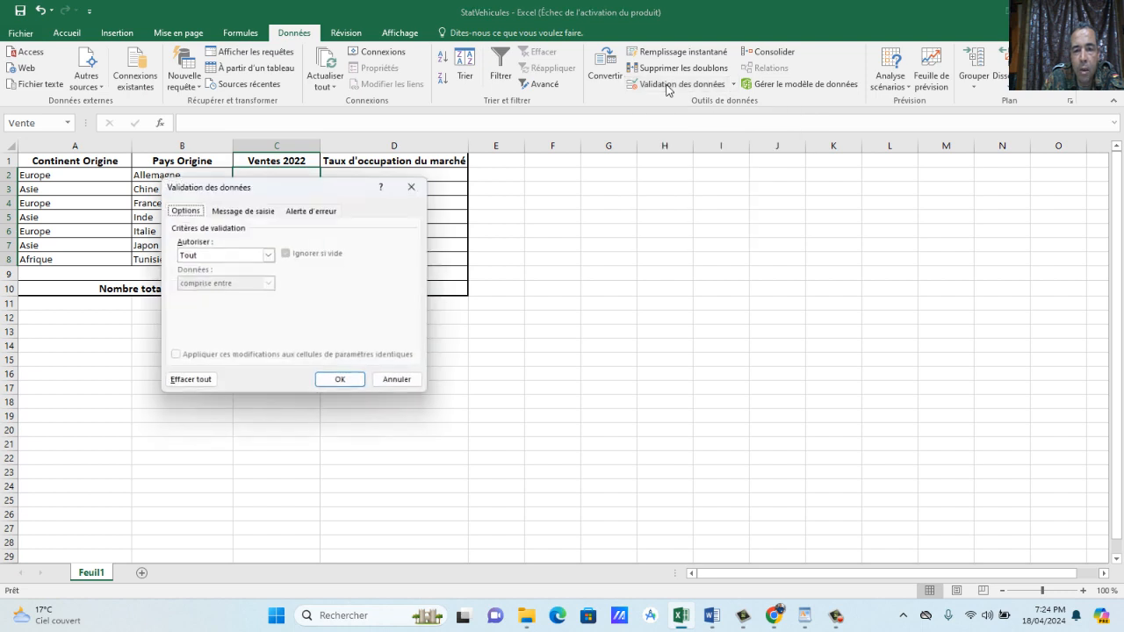
left_click(190, 255)
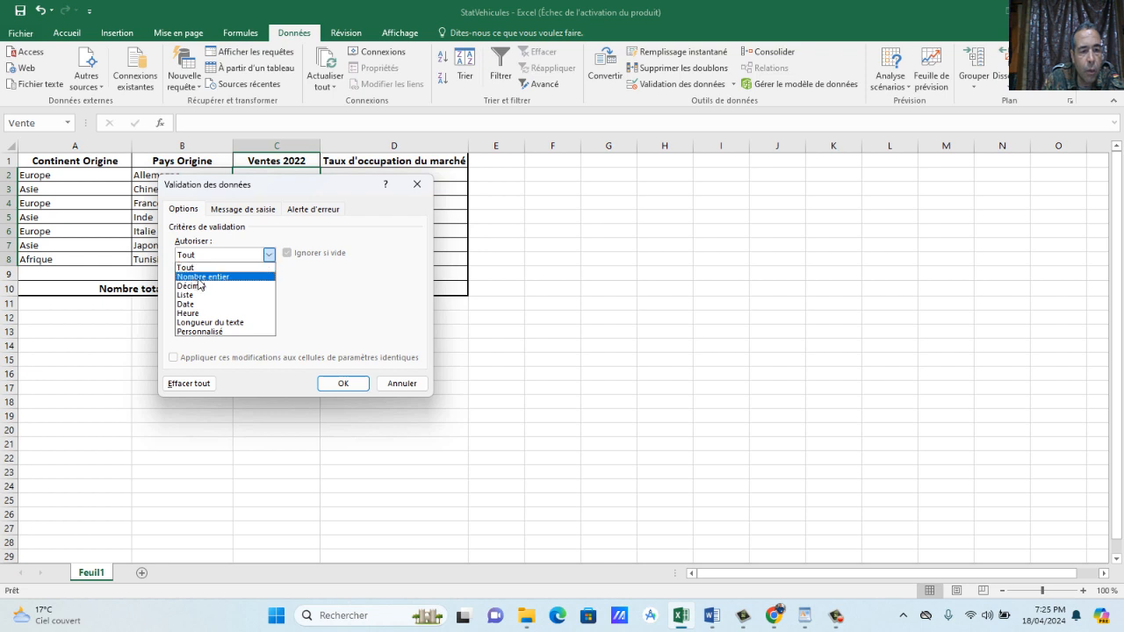
left_click(200, 279)
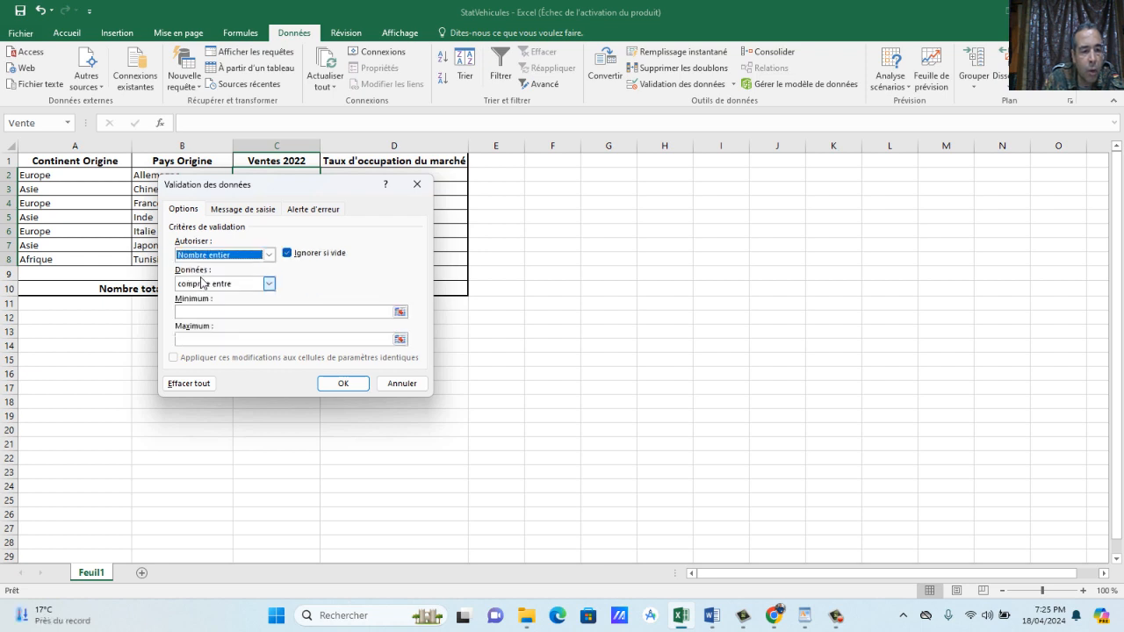
left_click(194, 256)
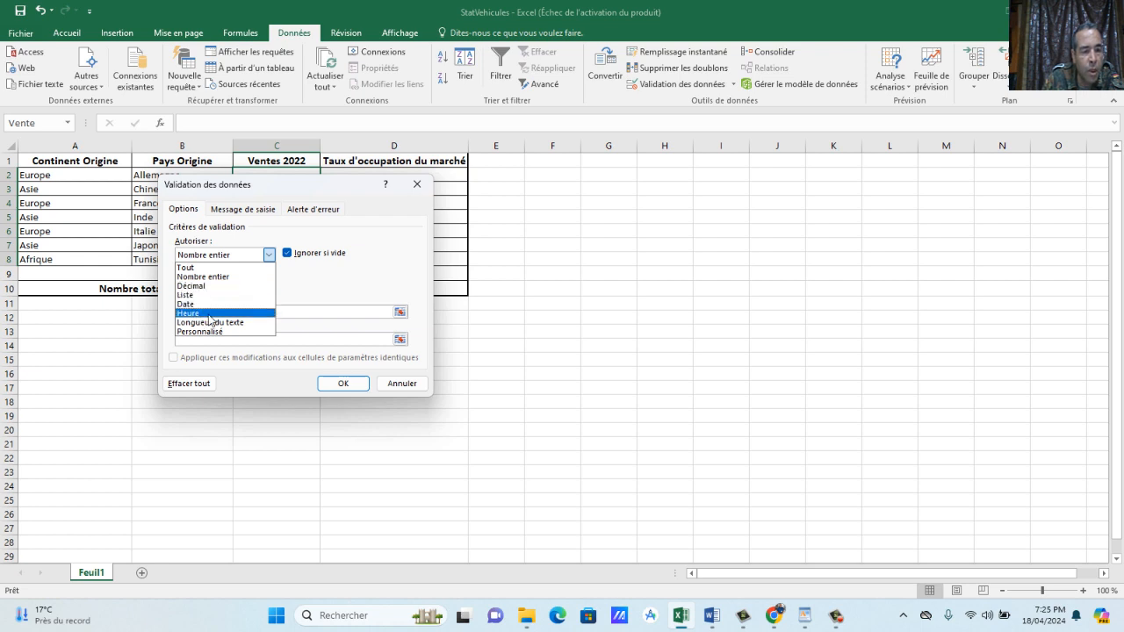
left_click(203, 277)
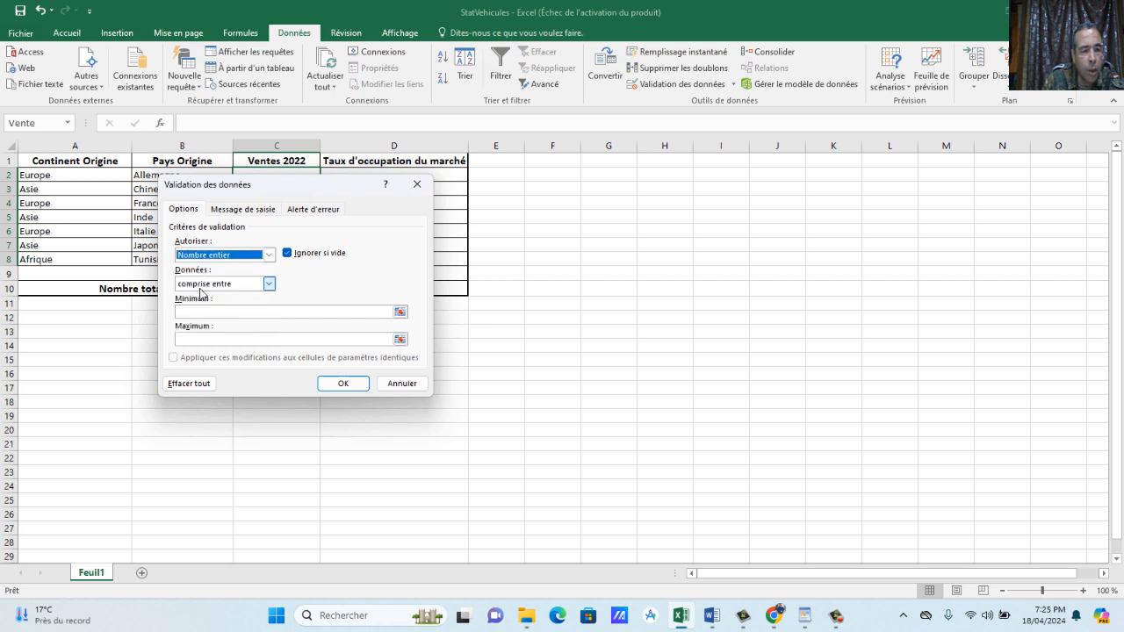
Set the validation condition to greater than (supérieure à) with a minimum of 0.
left_click(202, 284)
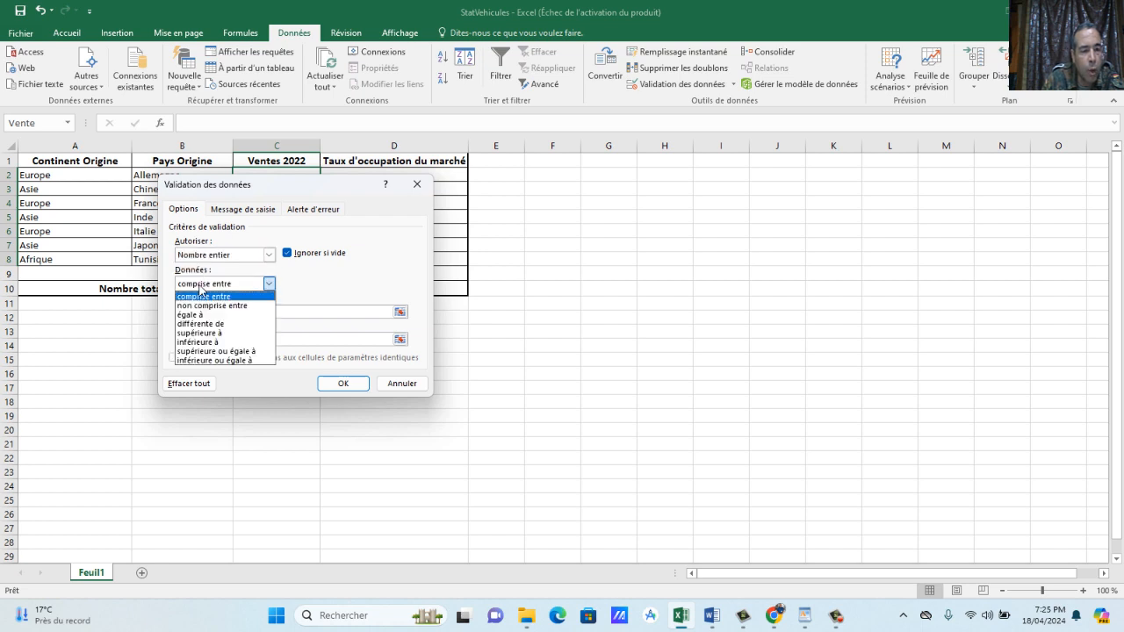
left_click(205, 335)
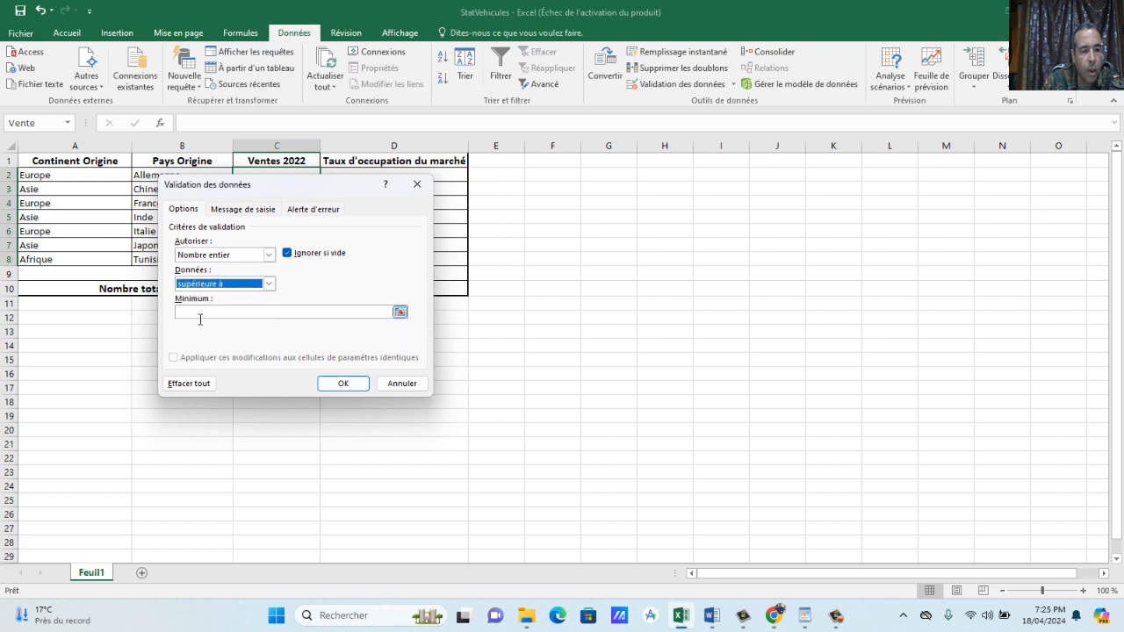
left_click(188, 312)
type("0")
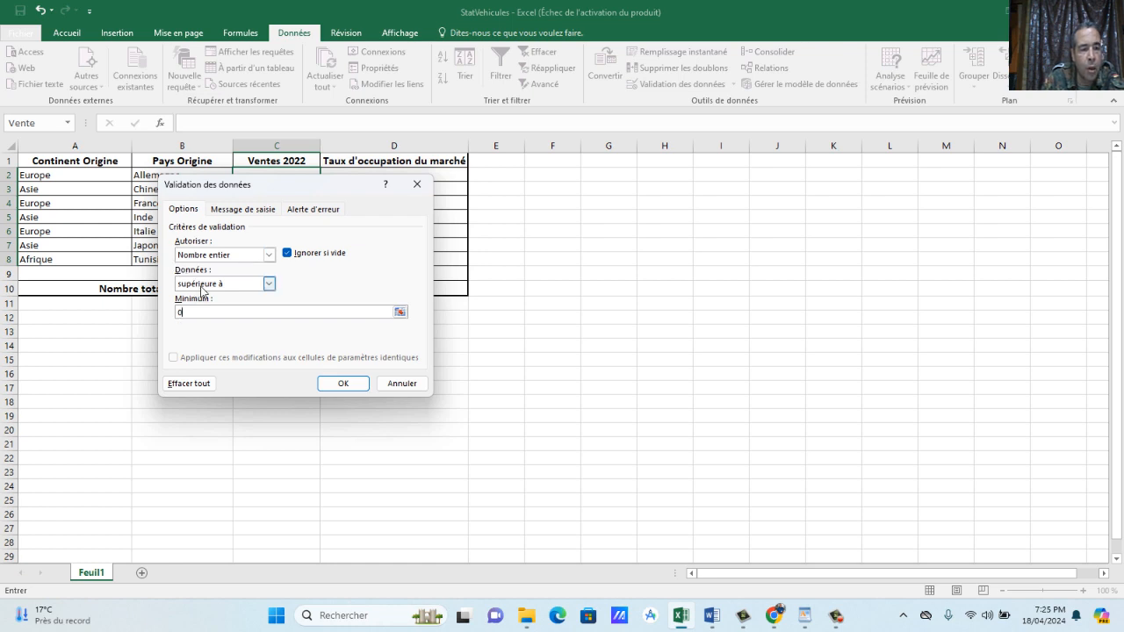
left_click(202, 288)
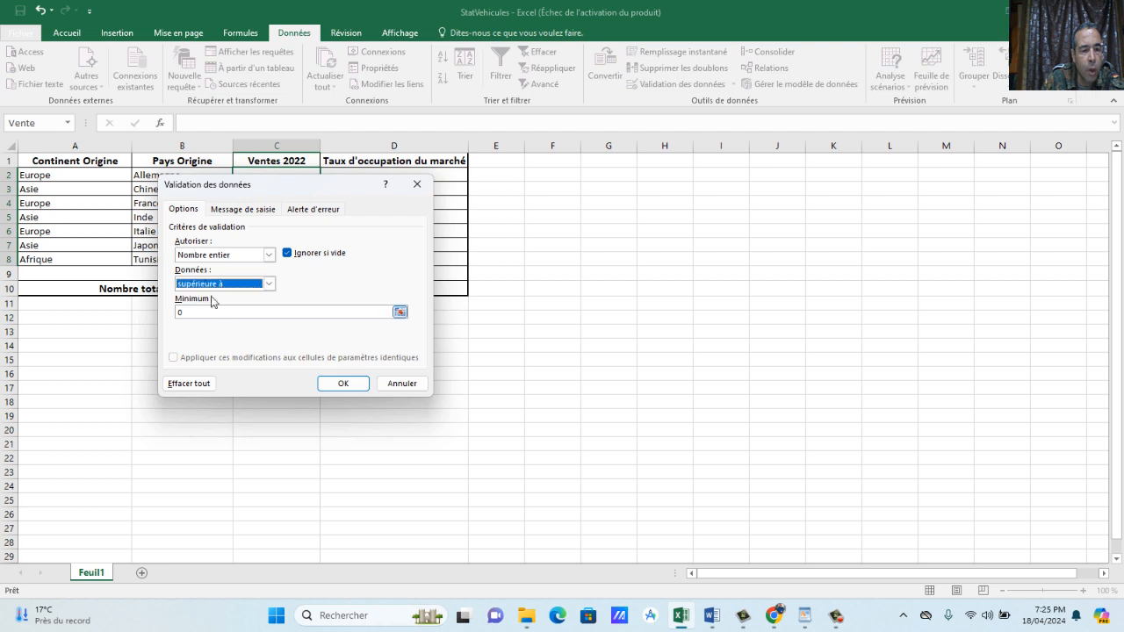
Preview the Avertissement and Informations styles for the validation's error alert, and choose the Arrêt style.
left_click(310, 210)
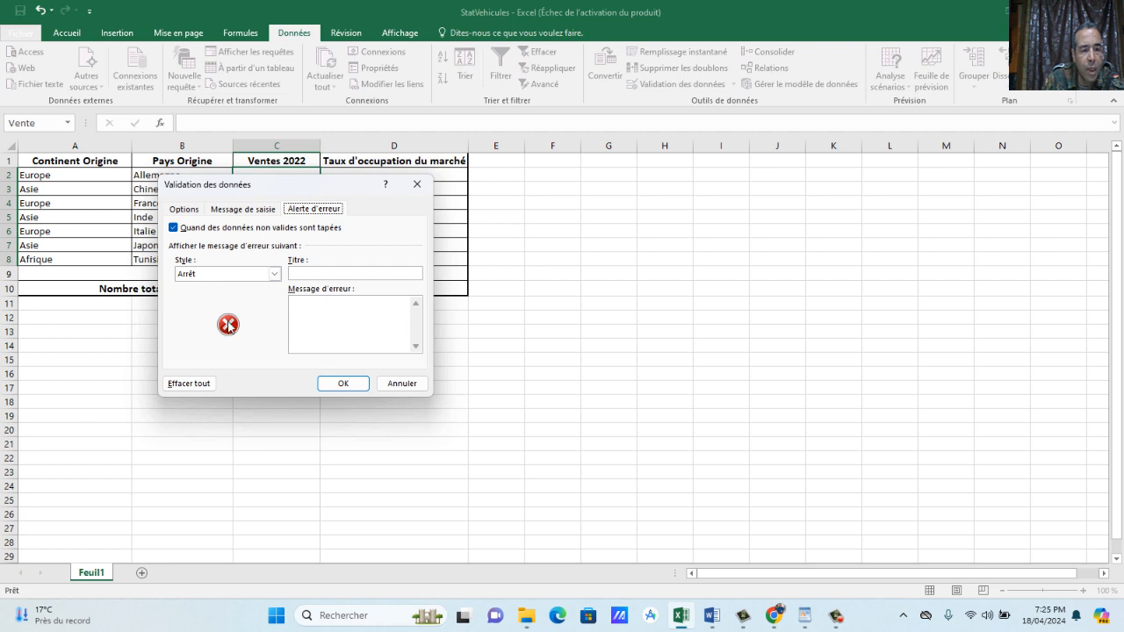
left_click(273, 273)
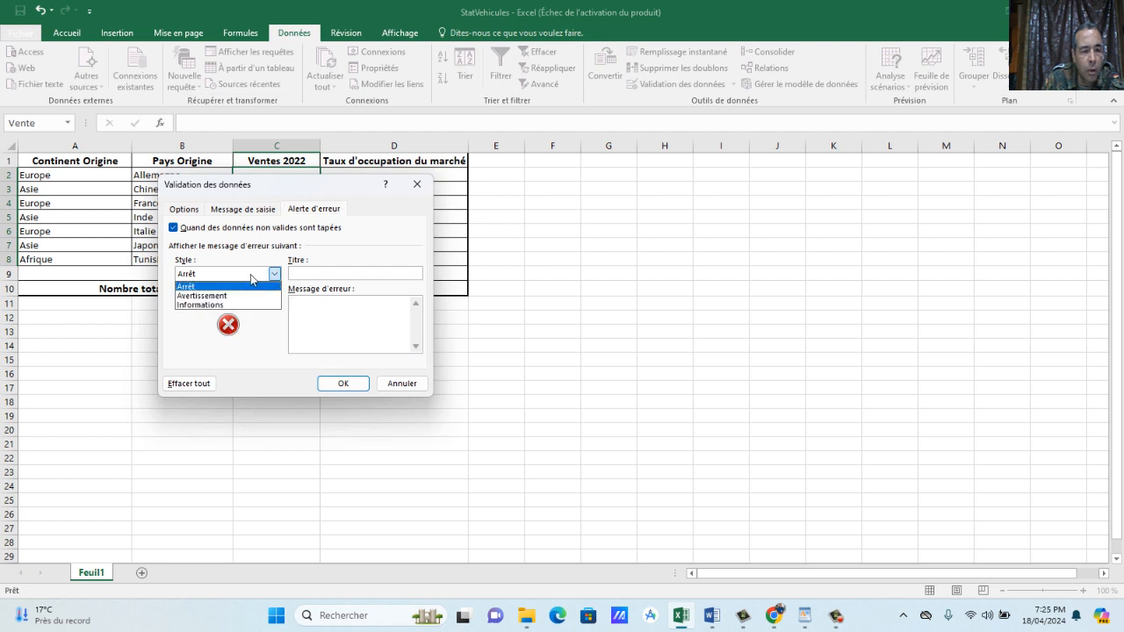
left_click(229, 296)
left_click(273, 273)
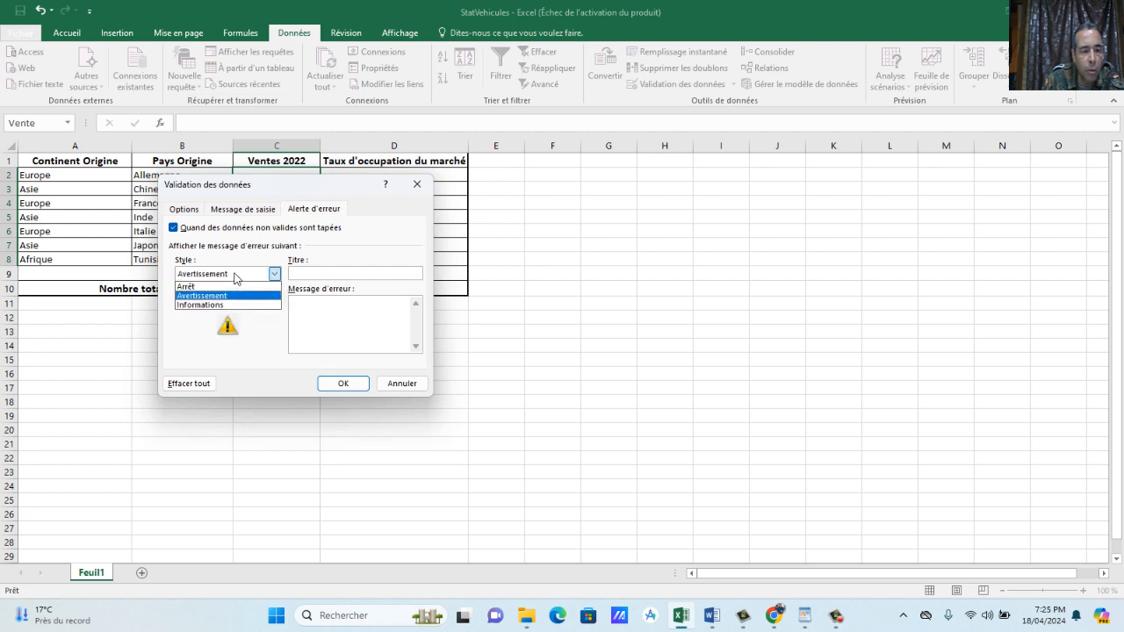
left_click(225, 305)
left_click(235, 276)
key("Escape")
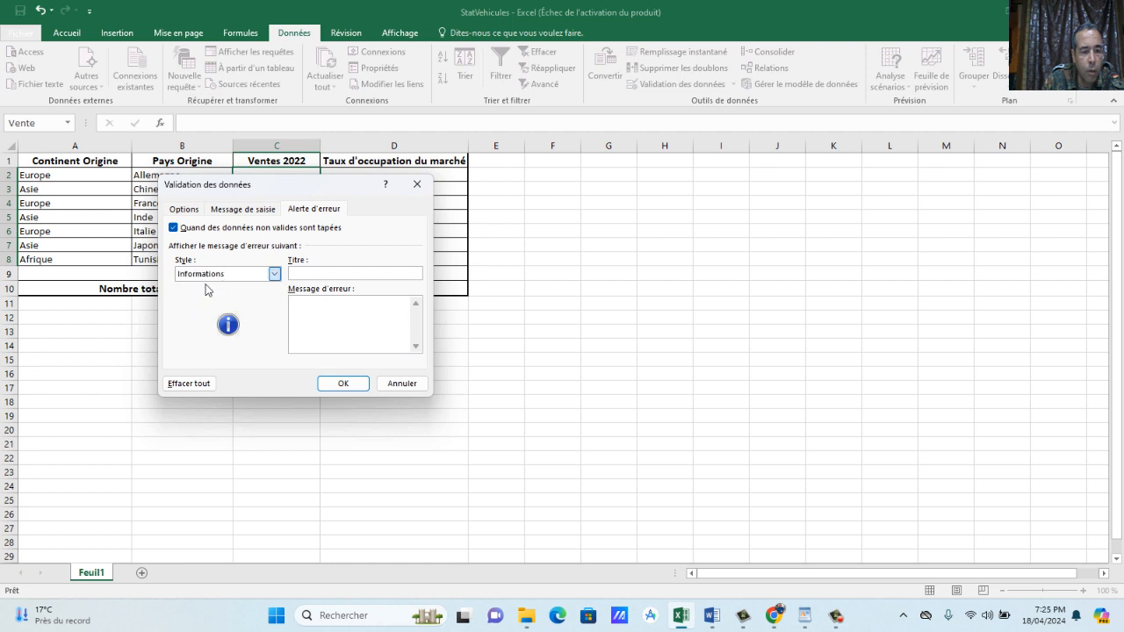
left_click(207, 287)
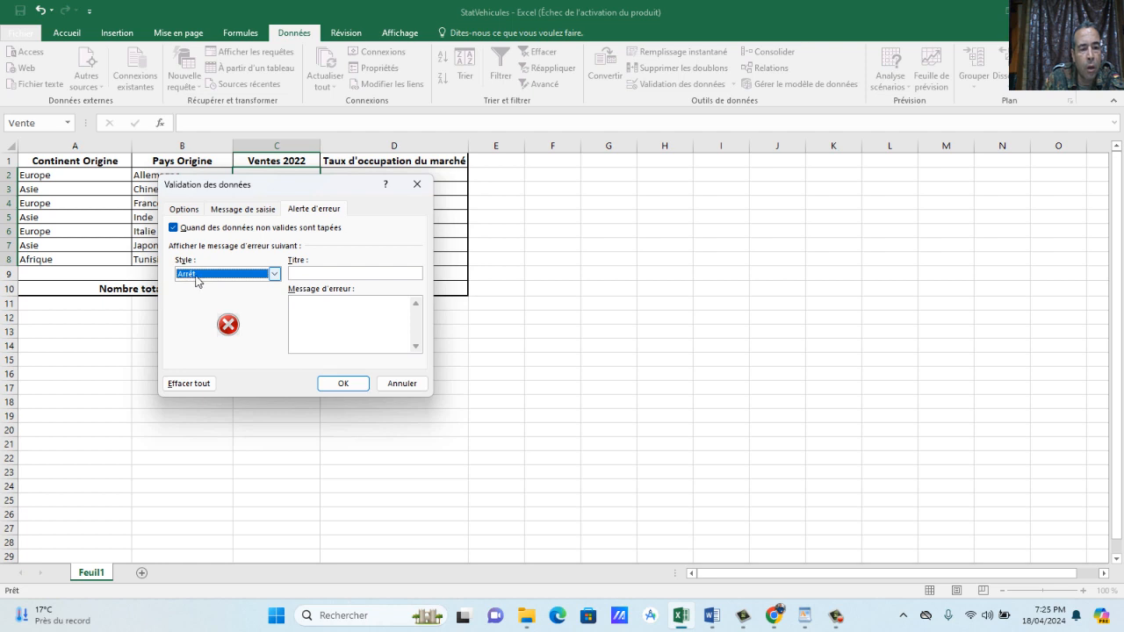
Give the error alert the title ERREUR and the message "Attention: Valeurs non valide" from the PDF, and apply the validation rule.
left_click(303, 280)
type("ERREUR")
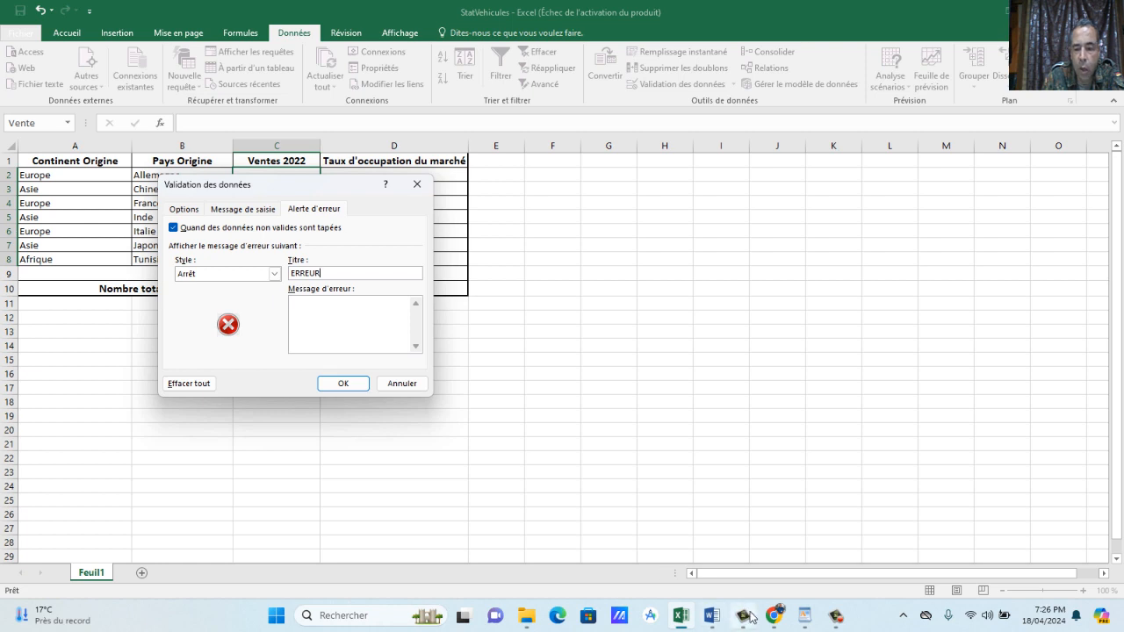
mouse_move(716, 622)
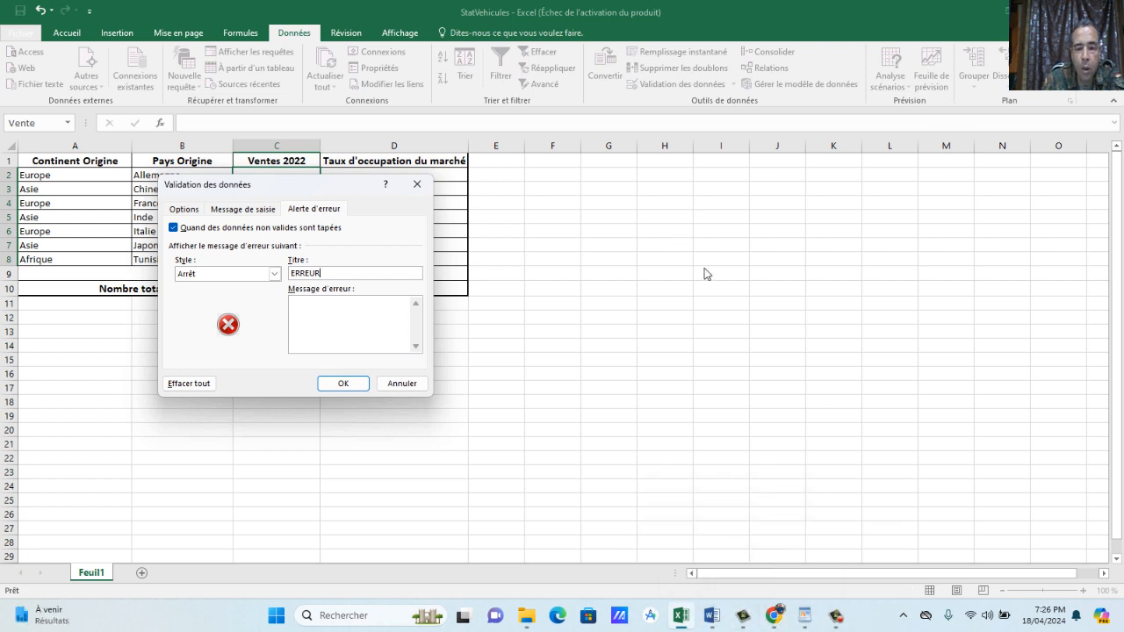
left_click(775, 617)
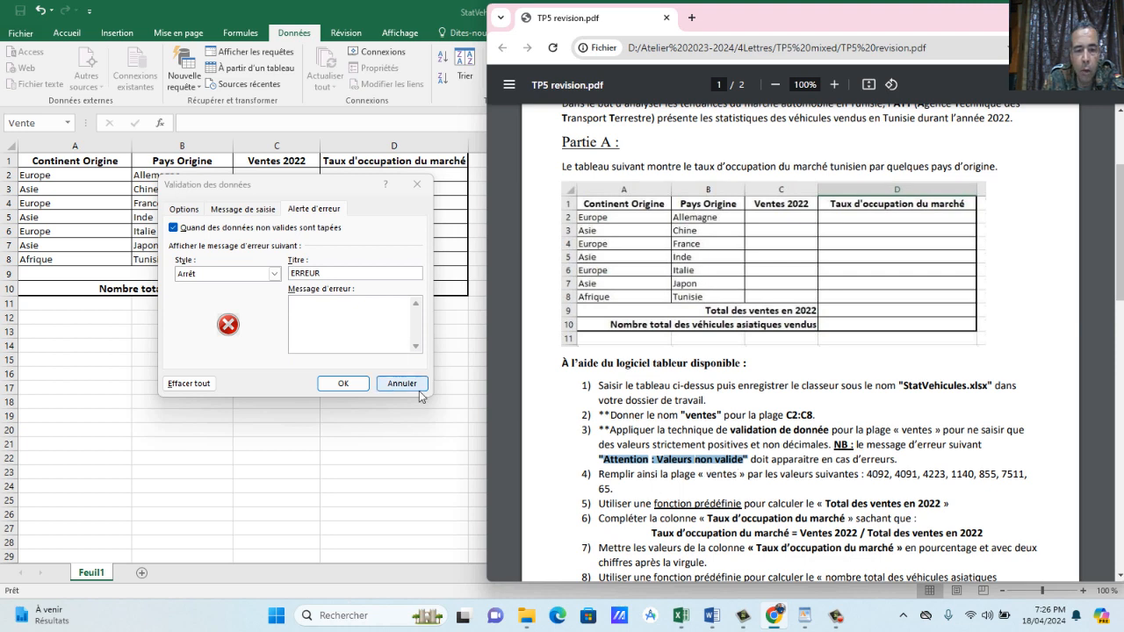
left_click(330, 308)
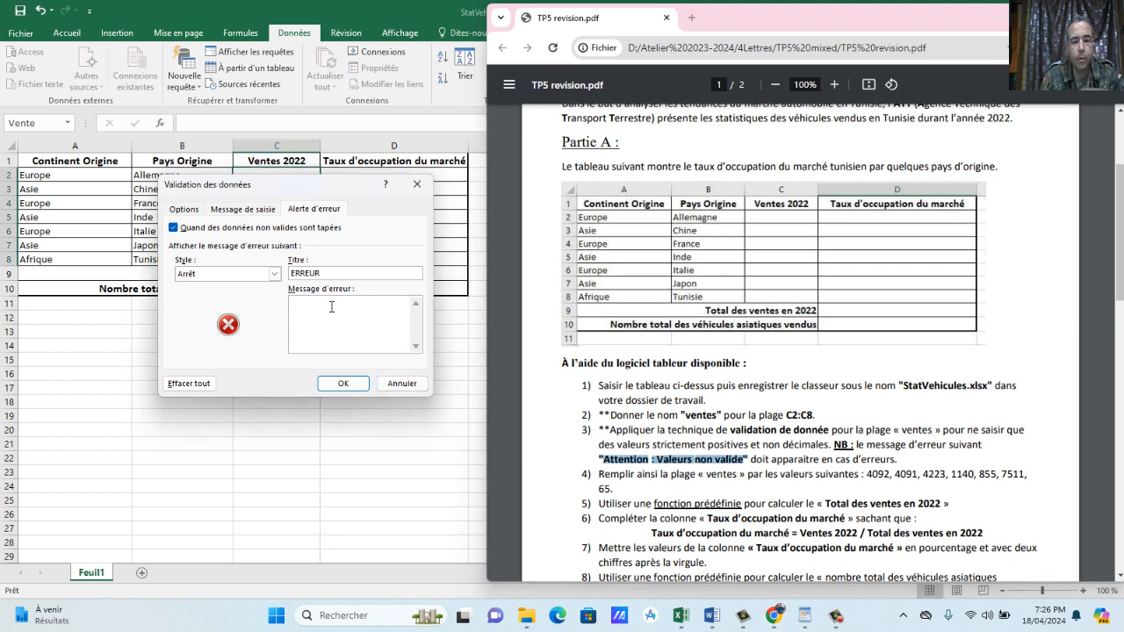
type("Attention: Valeurs non valide")
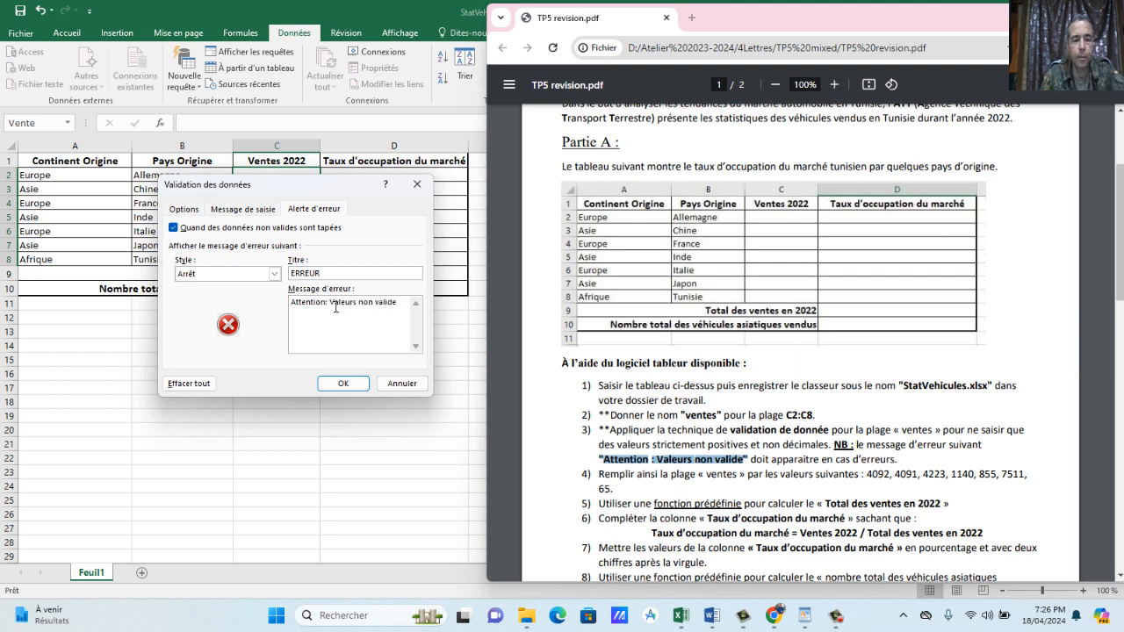
left_click(345, 383)
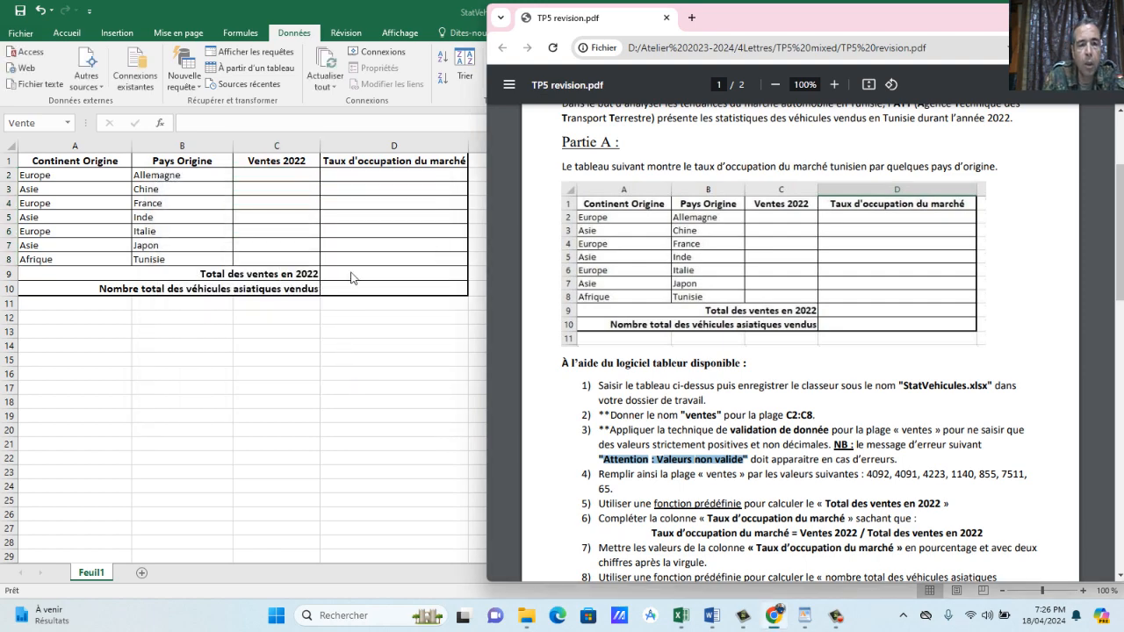
Return to the full Excel sheet and enter 100 in cell C2 as a valid test value.
left_click(1029, 16)
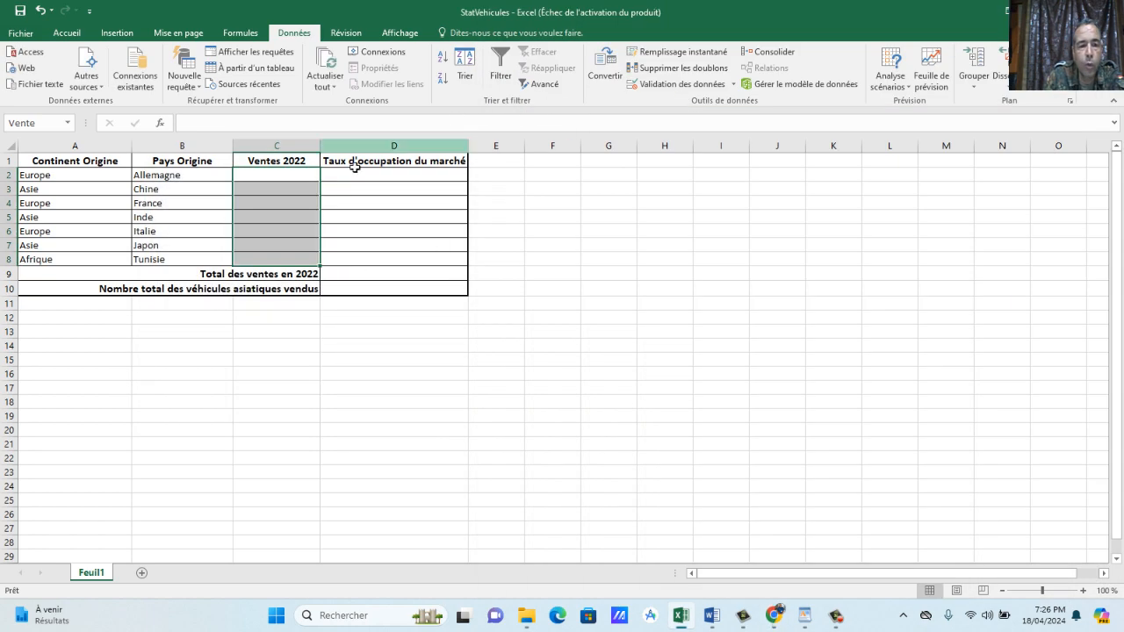
left_click(292, 177)
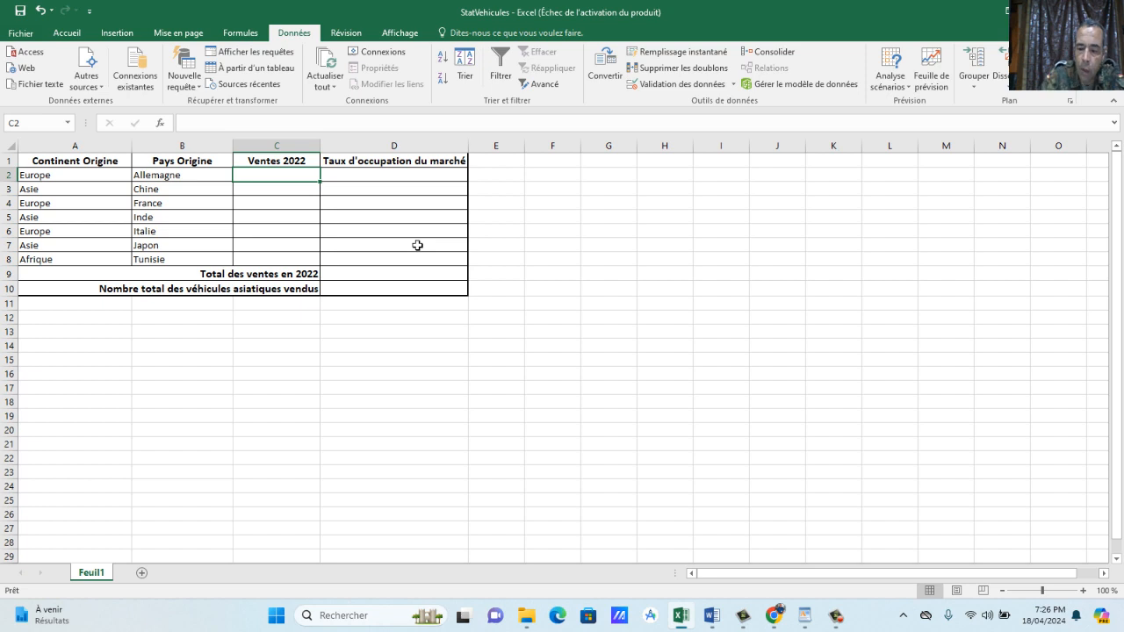
type("100")
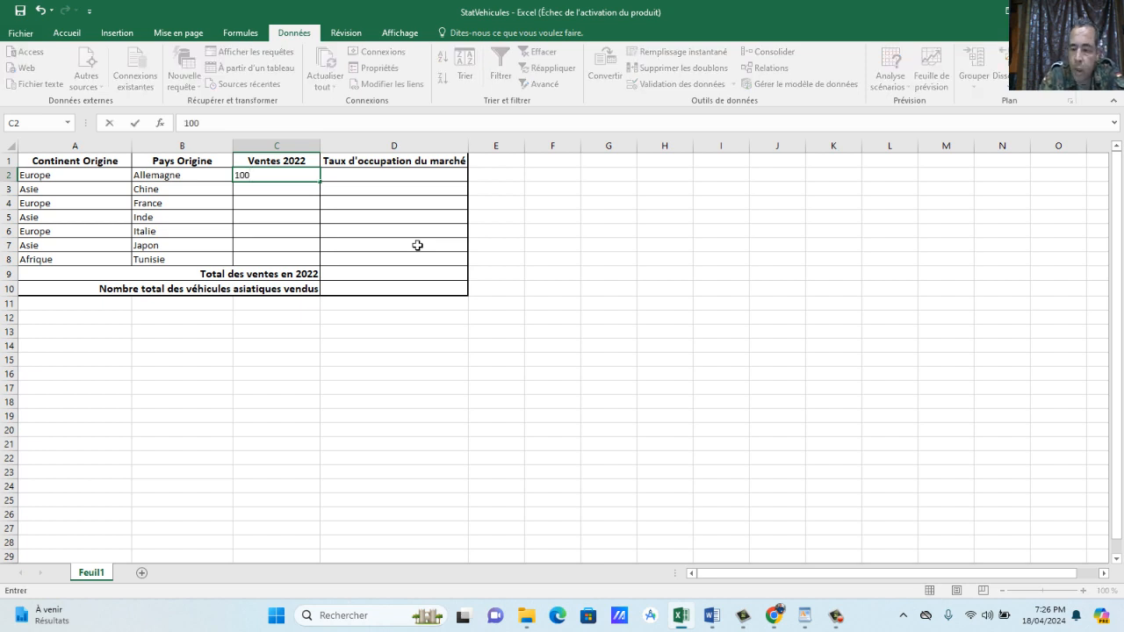
key("Return")
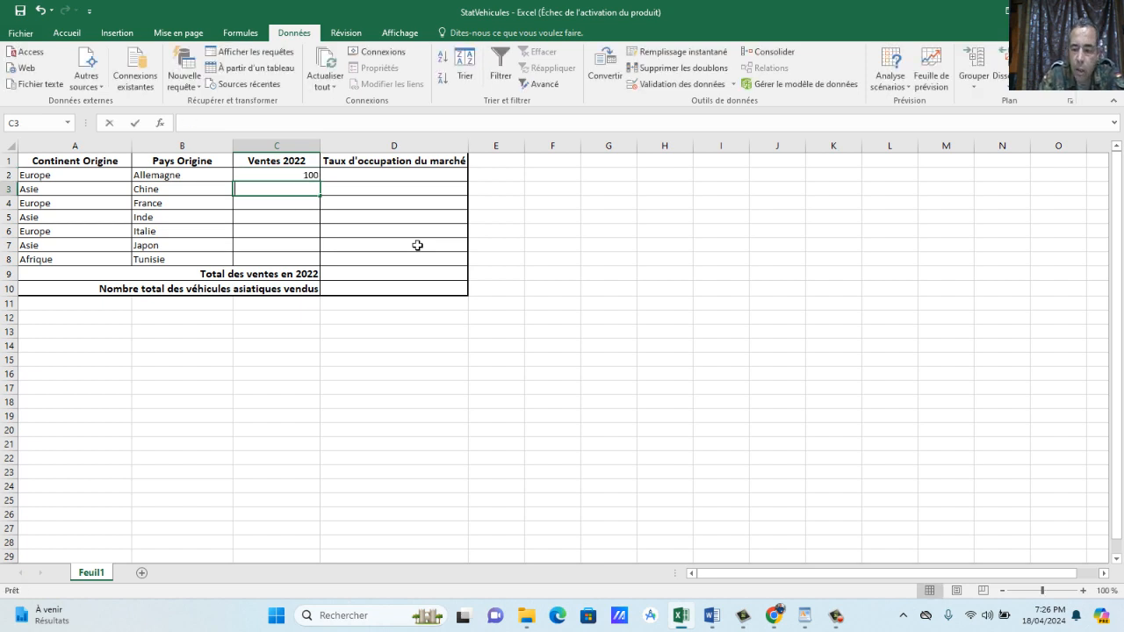
Try the negative value -45 in cell C3 to test the validation, and replace it with 15.
type("-45")
key("Return")
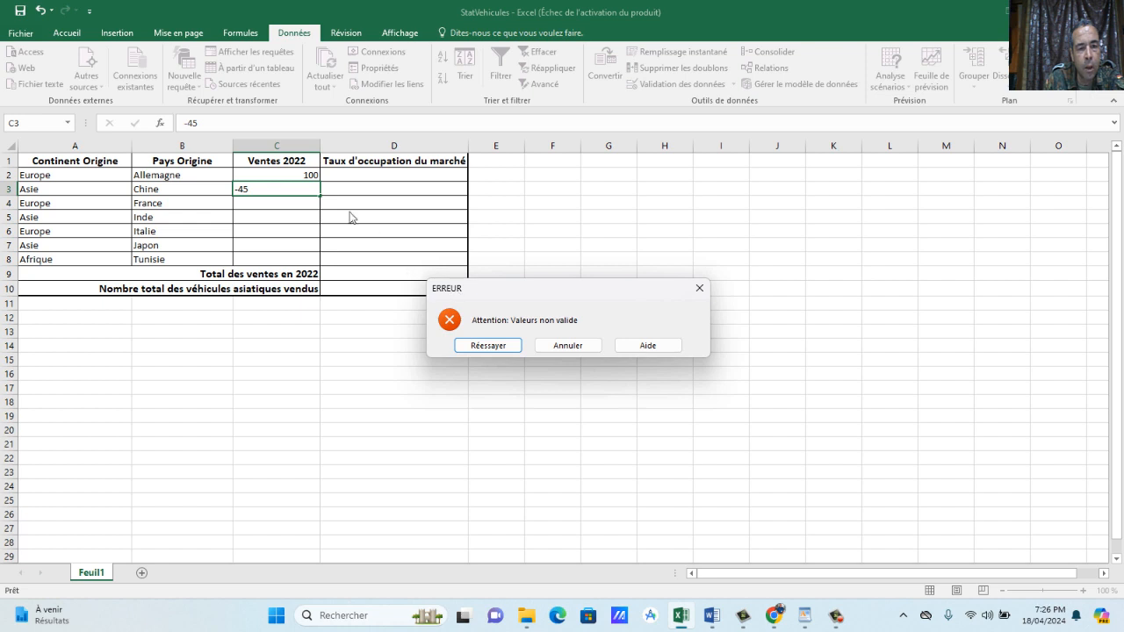
left_click(488, 346)
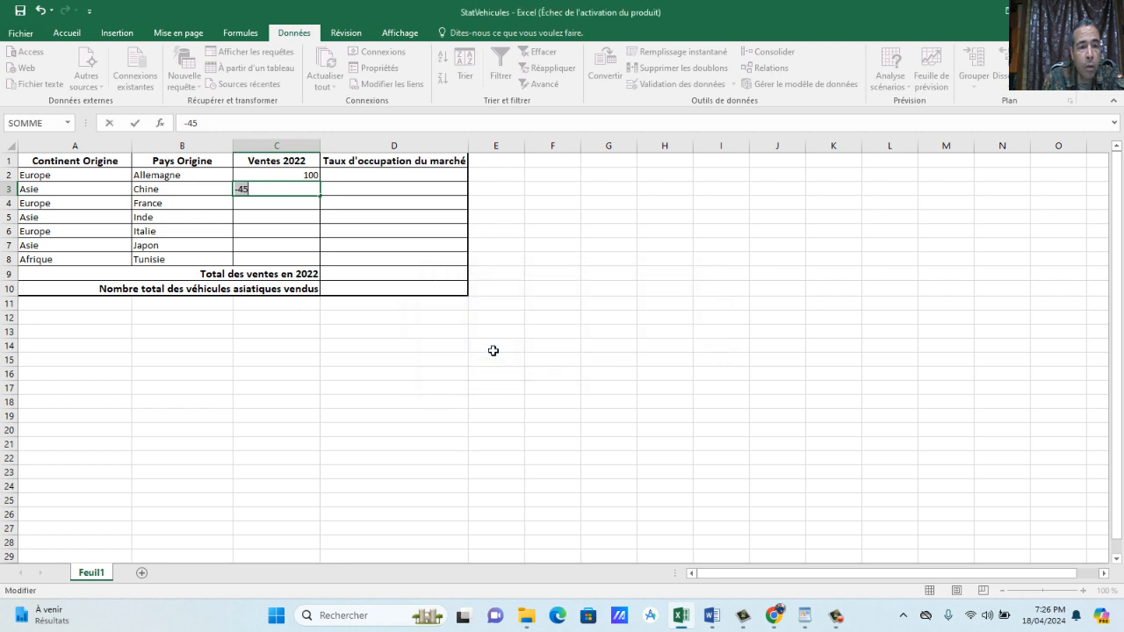
type("15")
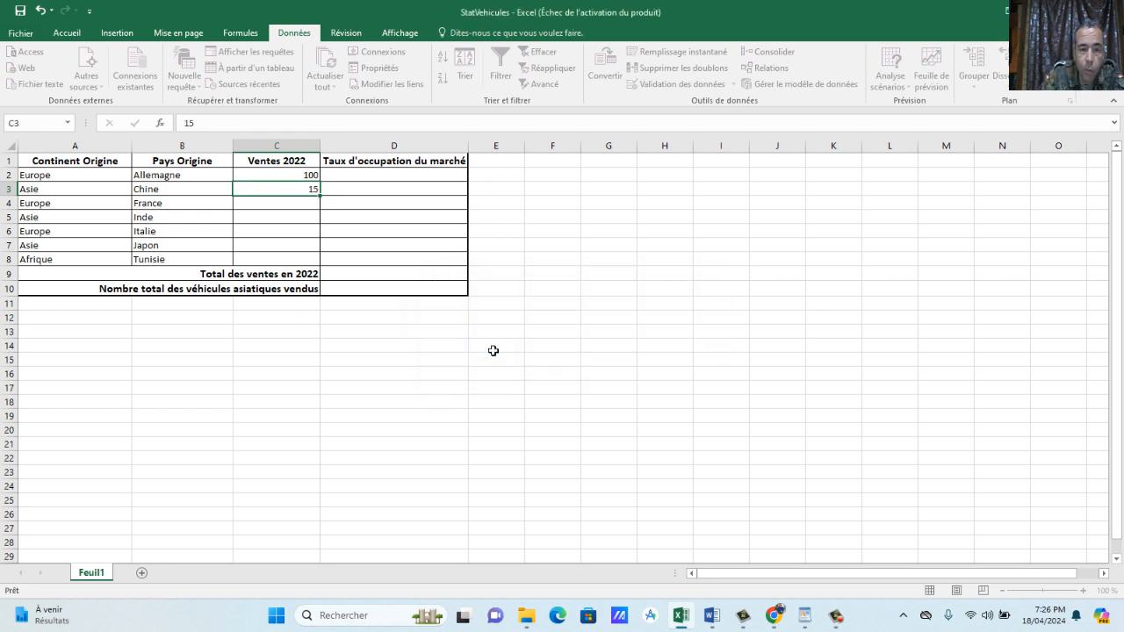
key("Return")
Try the decimal value 10,5 in cell C4 to test the validation, and replace it with 10.
type("10")
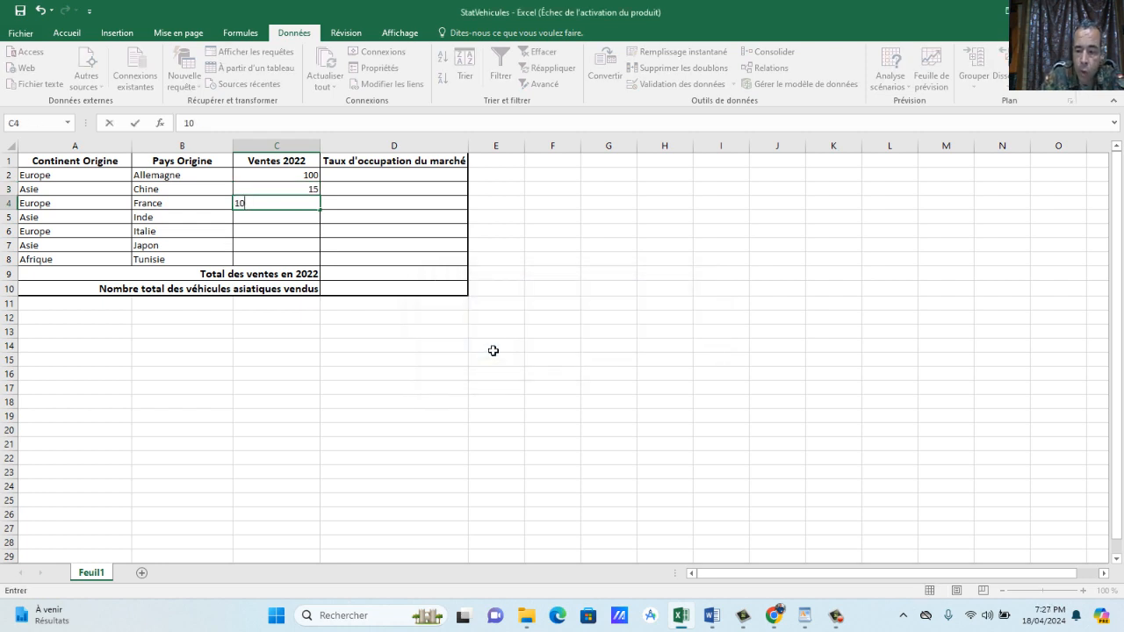
type(",5")
key("Return")
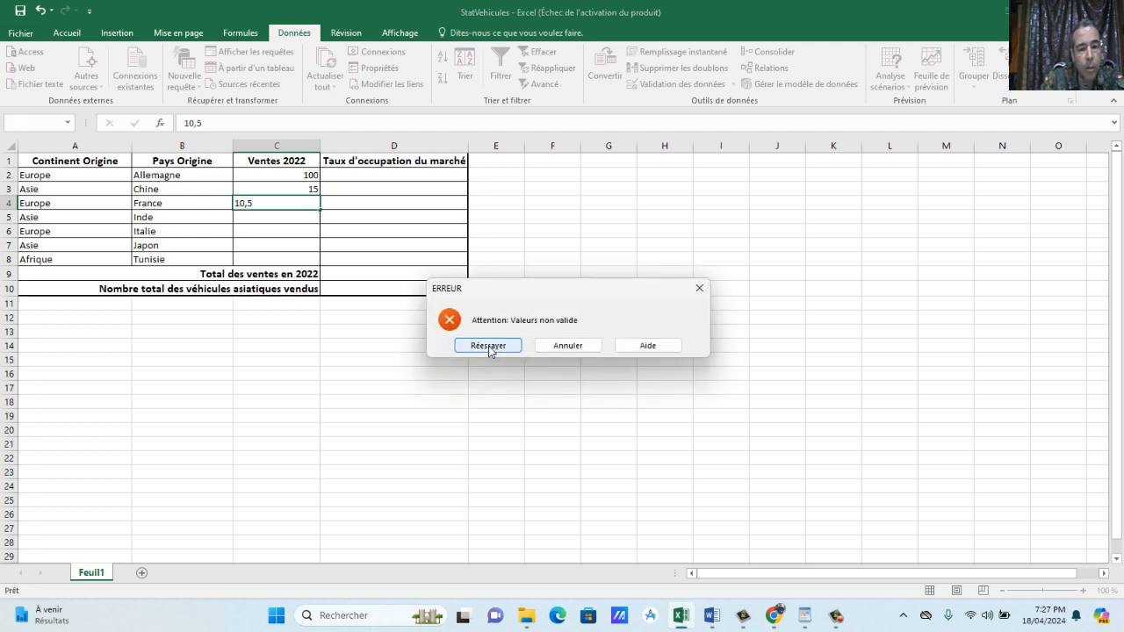
left_click(489, 346)
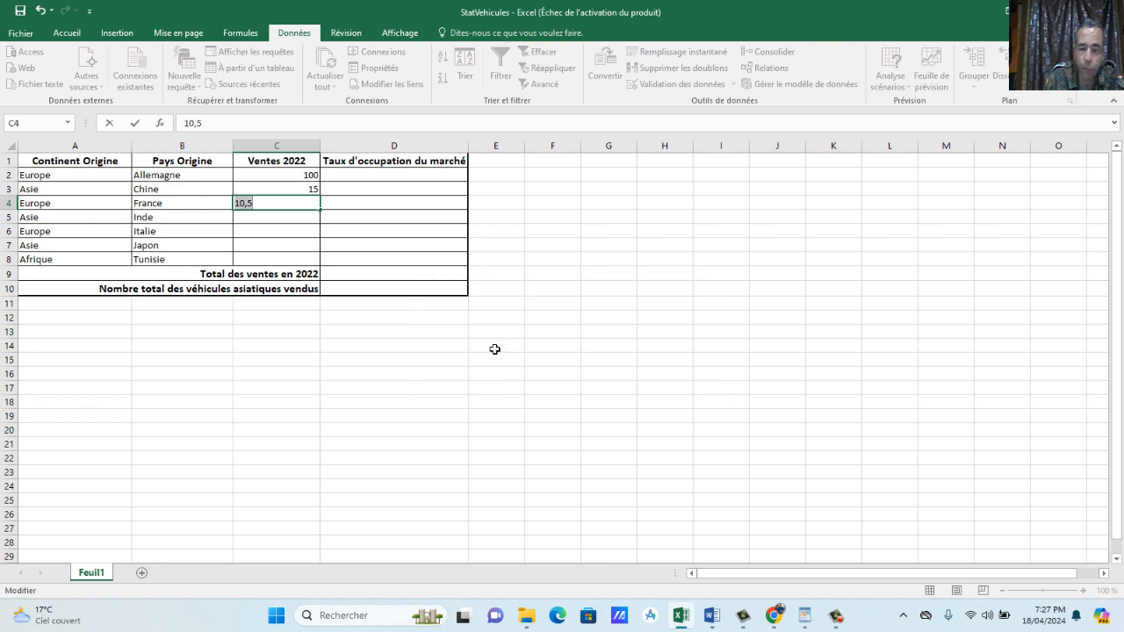
type("1")
key("Return")
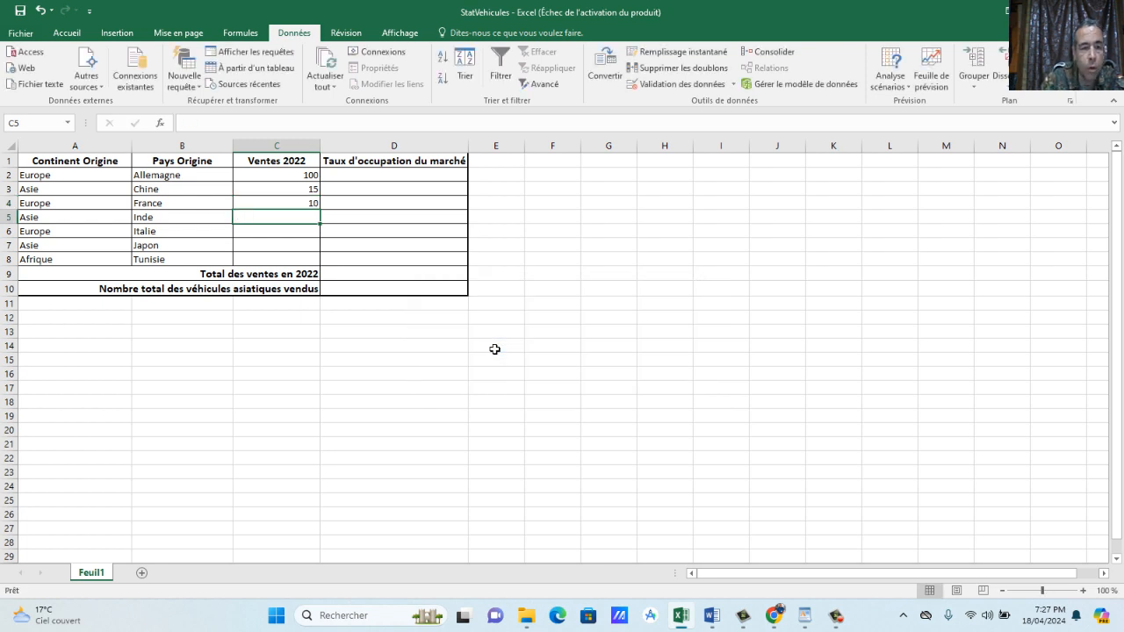
Bring up the TP5 revision PDF and place the reduced Excel window beside it, with cell C2 selected.
left_click(309, 177)
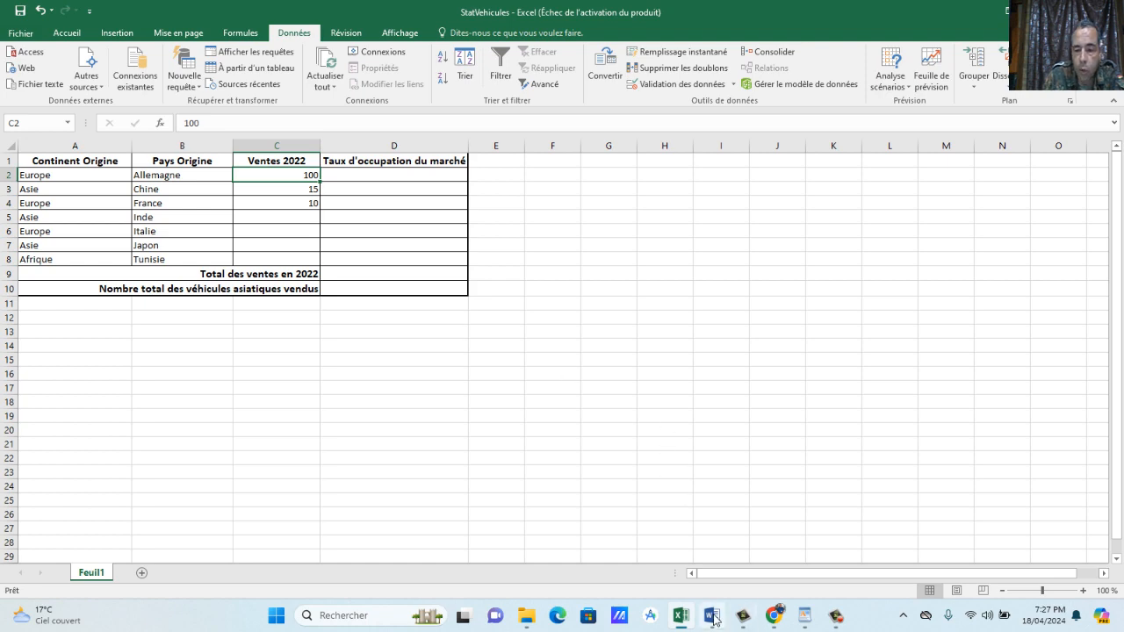
left_click(773, 615)
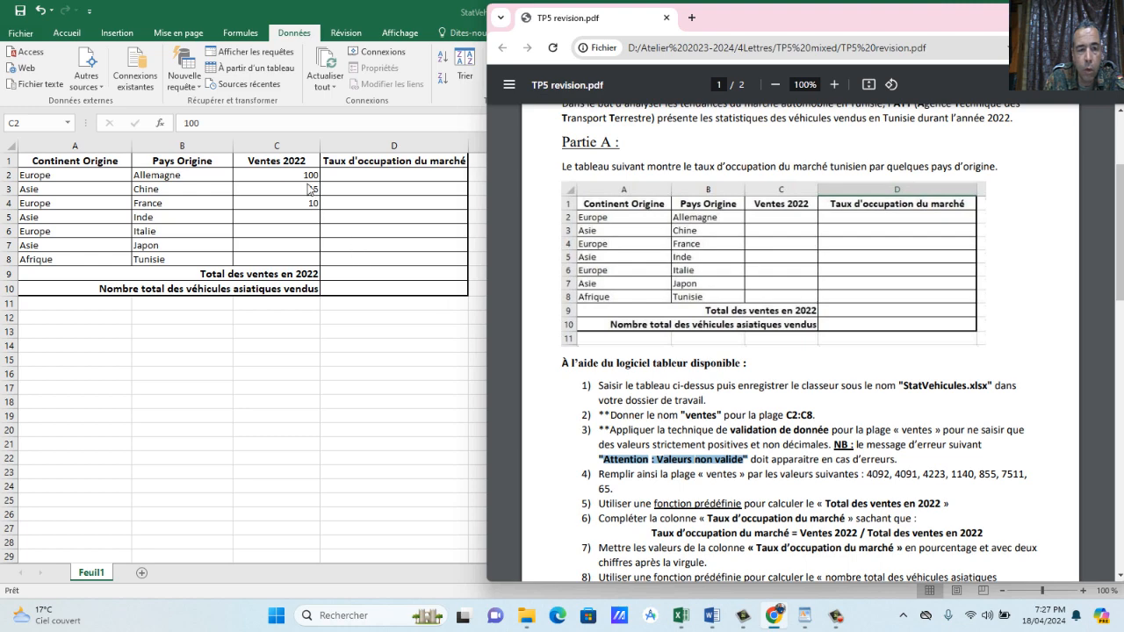
left_click(370, 16)
left_click(1074, 13)
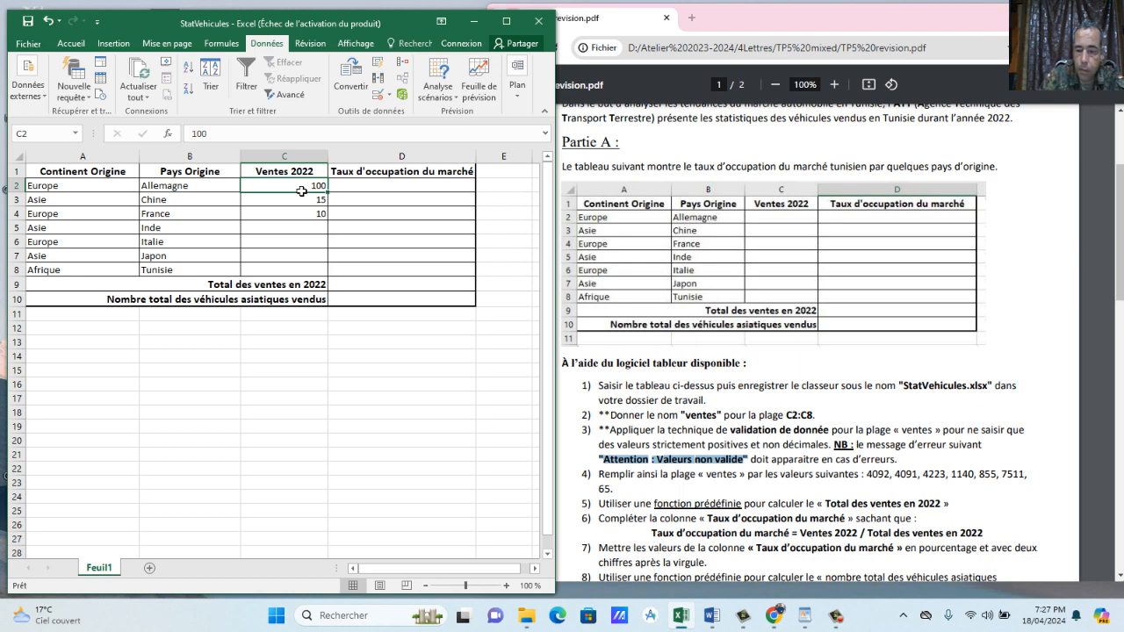
Replace the test values in cells C2 to C4 with the PDF's sales figures 4092, 4091 and 4223.
key("Delete")
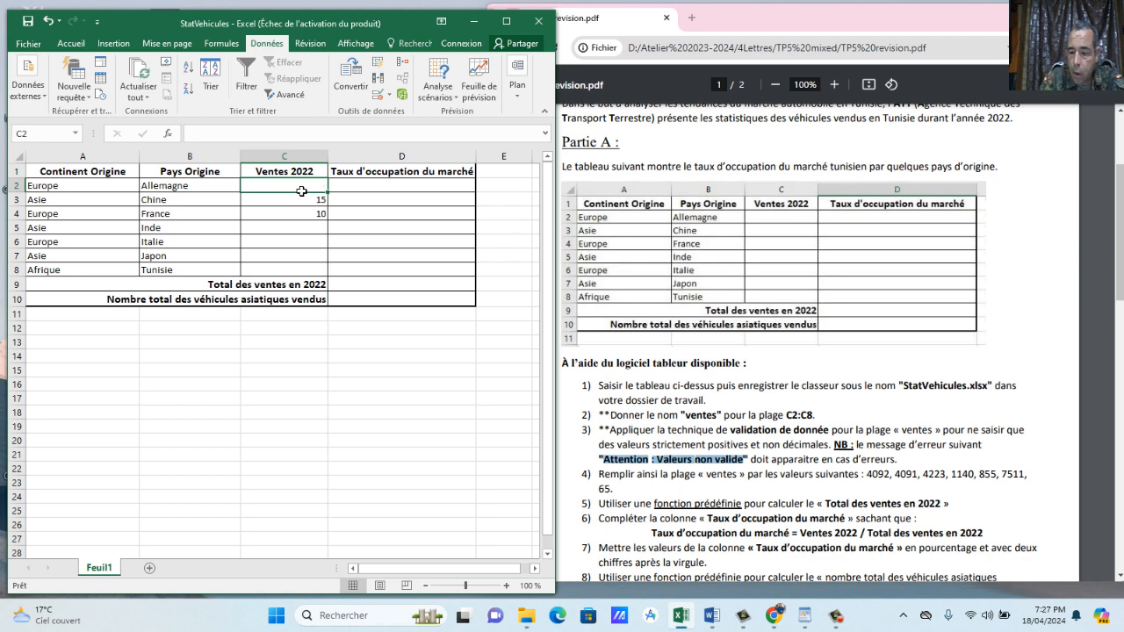
type("4092")
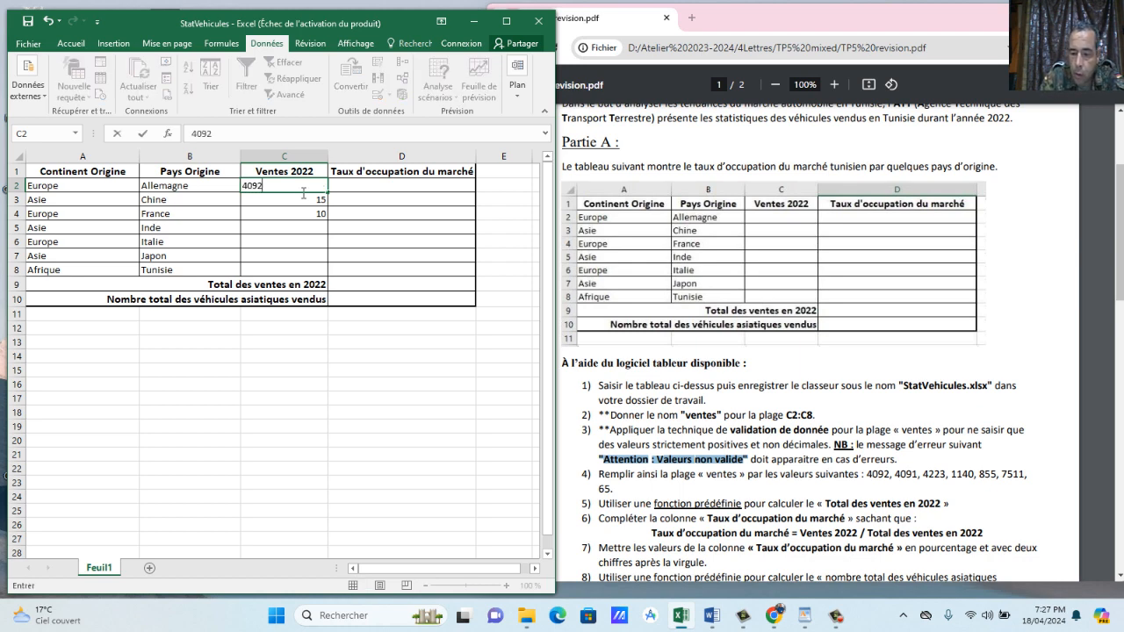
key("Return")
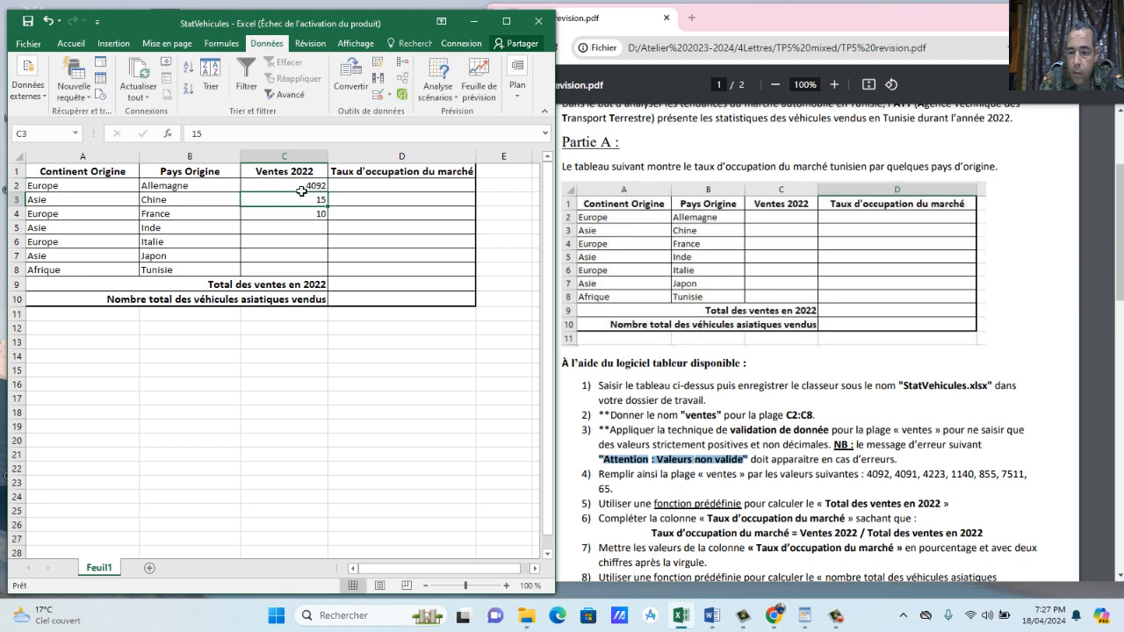
type("4091")
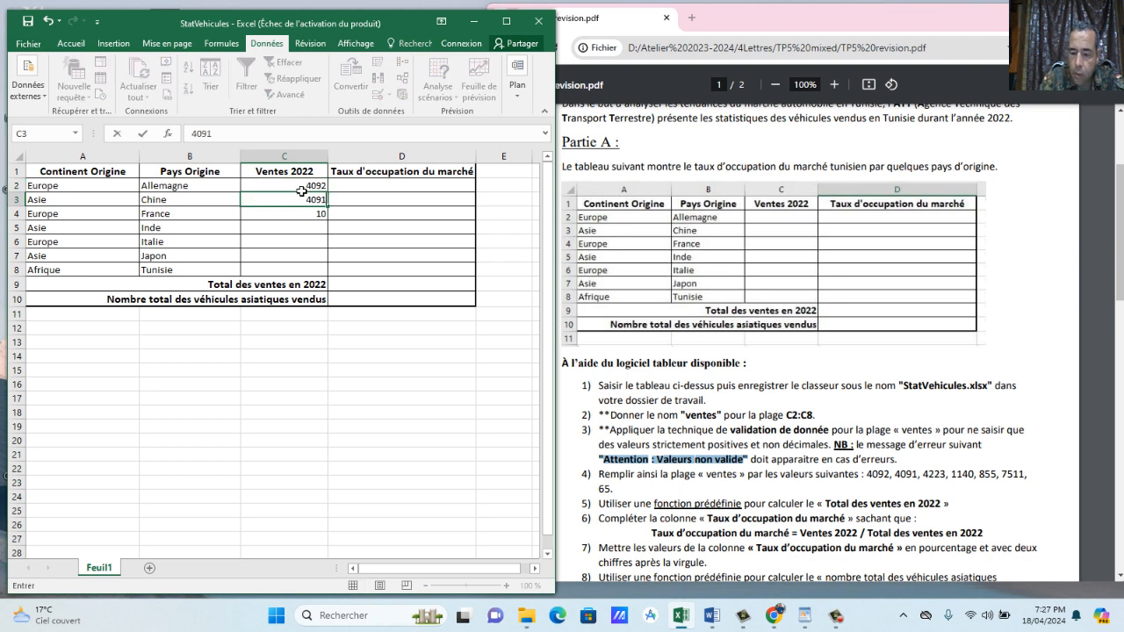
key("Return")
type("42")
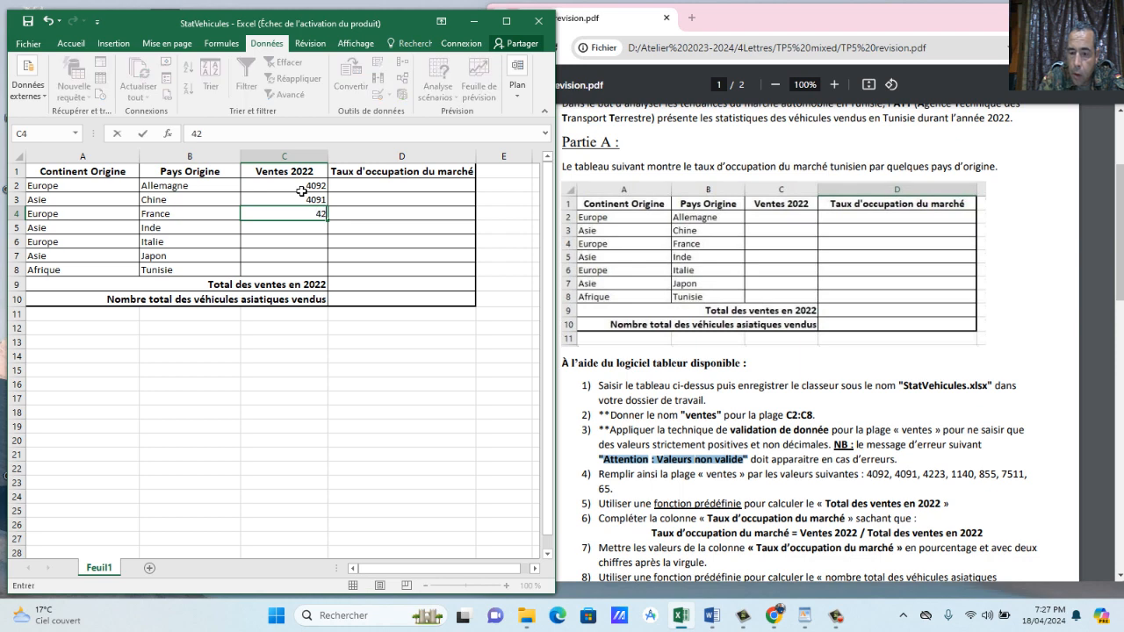
type("23")
key("Return")
Fill cells C5 to C8 with the remaining sales figures 1140, 855, 7511 and 65.
type("11")
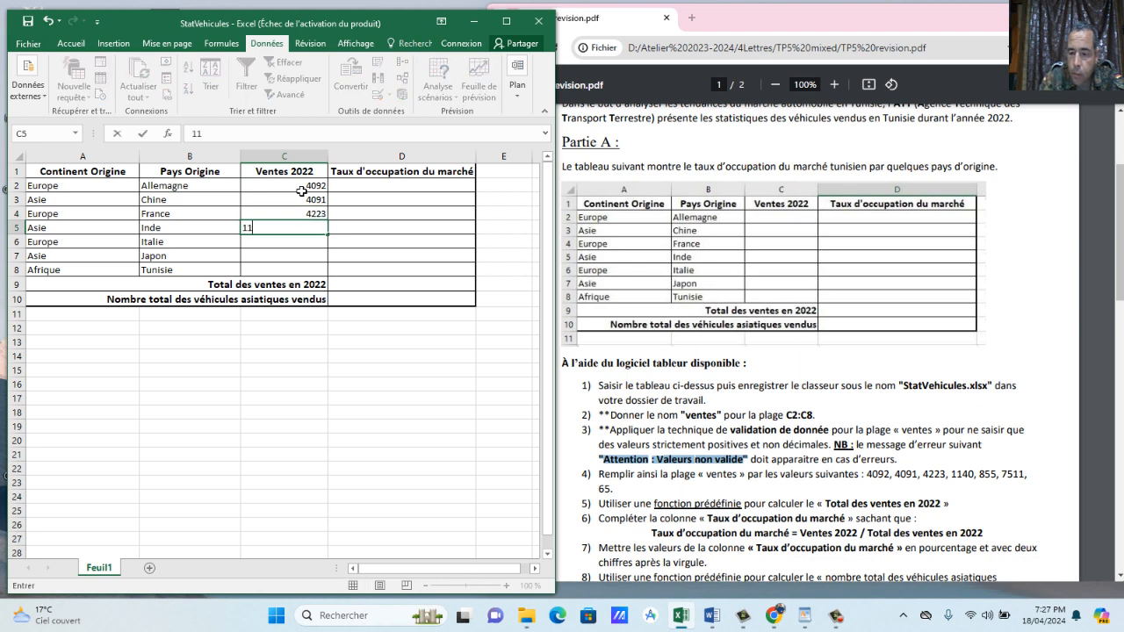
type("40")
key("Return")
type("855")
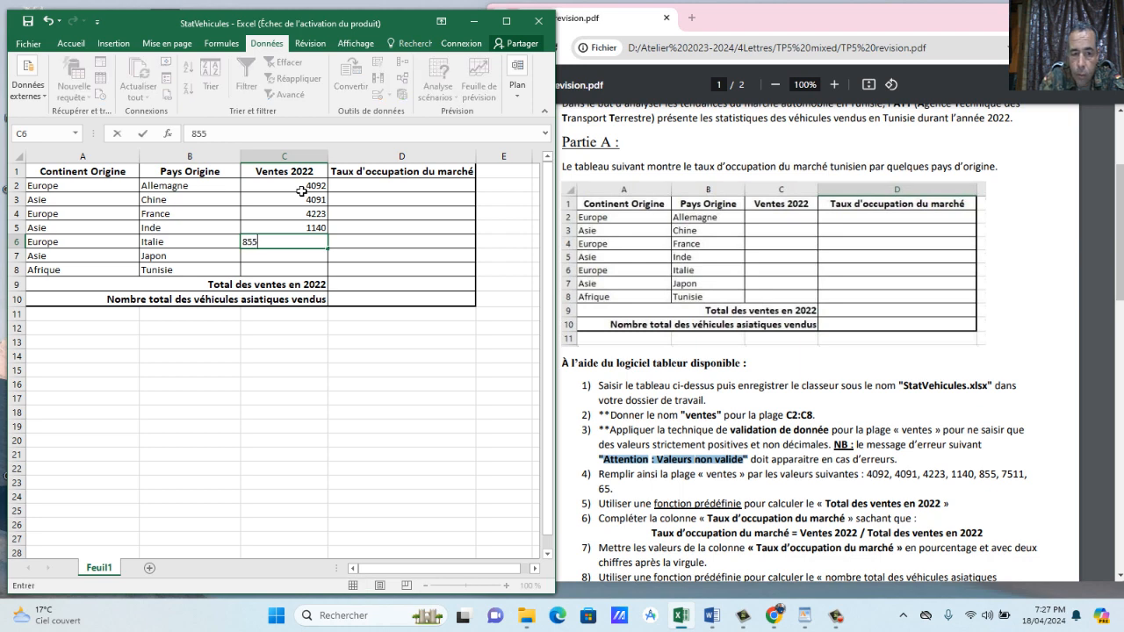
key("Return")
type("75")
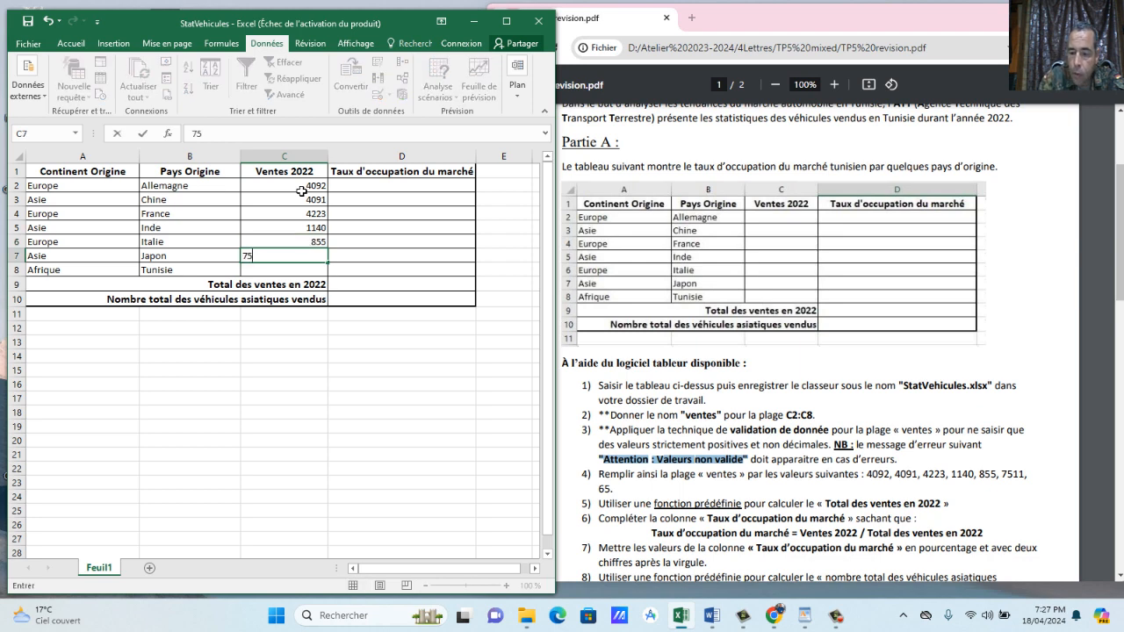
type("11")
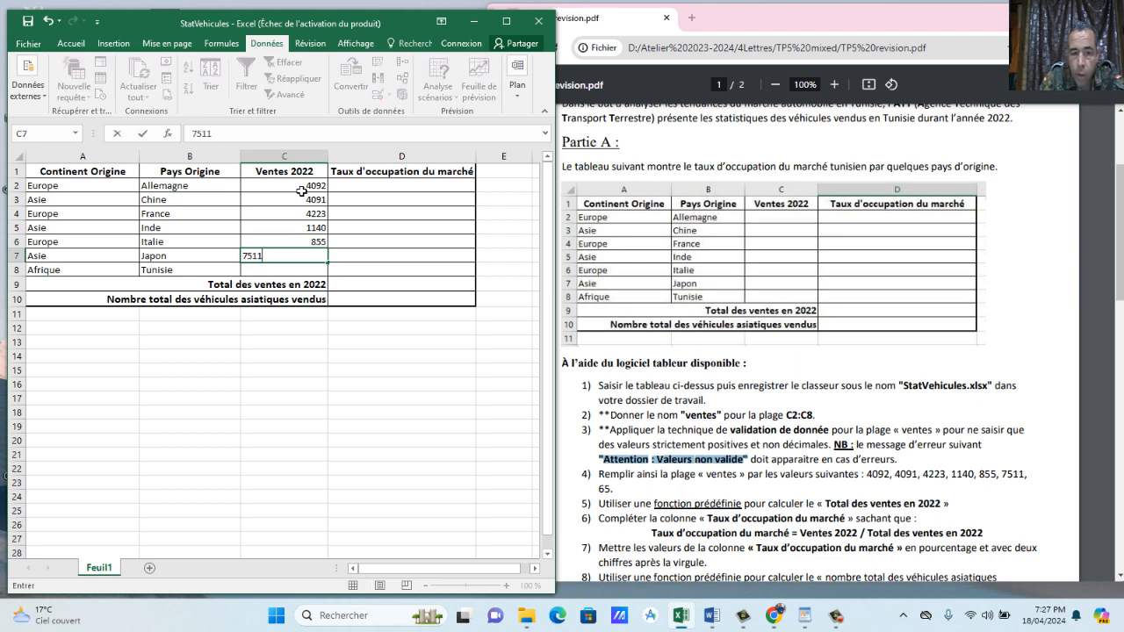
key("Return")
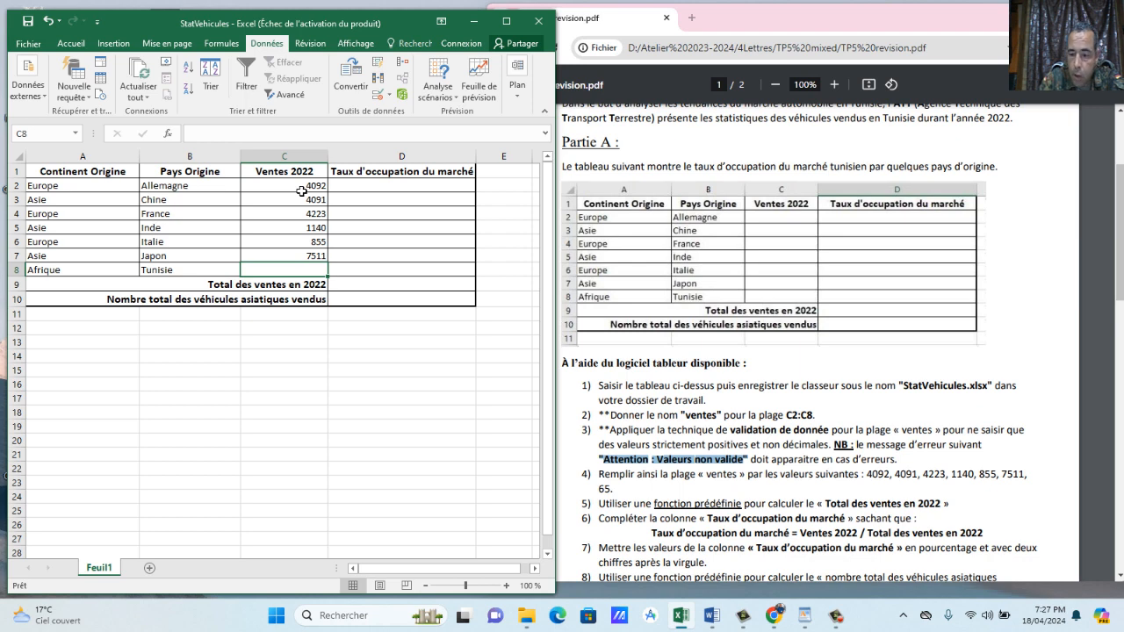
type("65")
key("Return")
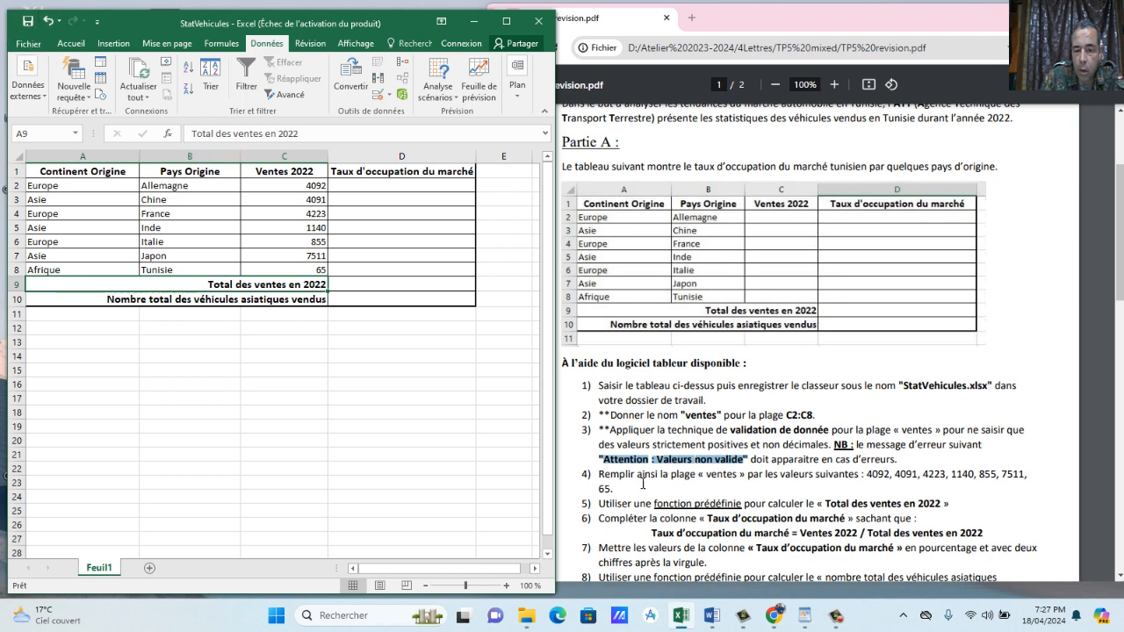
Highlight question 5 in the PDF and calculate the total 2022 sales in cell D9 with =SOMME(Vente).
left_click_drag(601, 506, 953, 510)
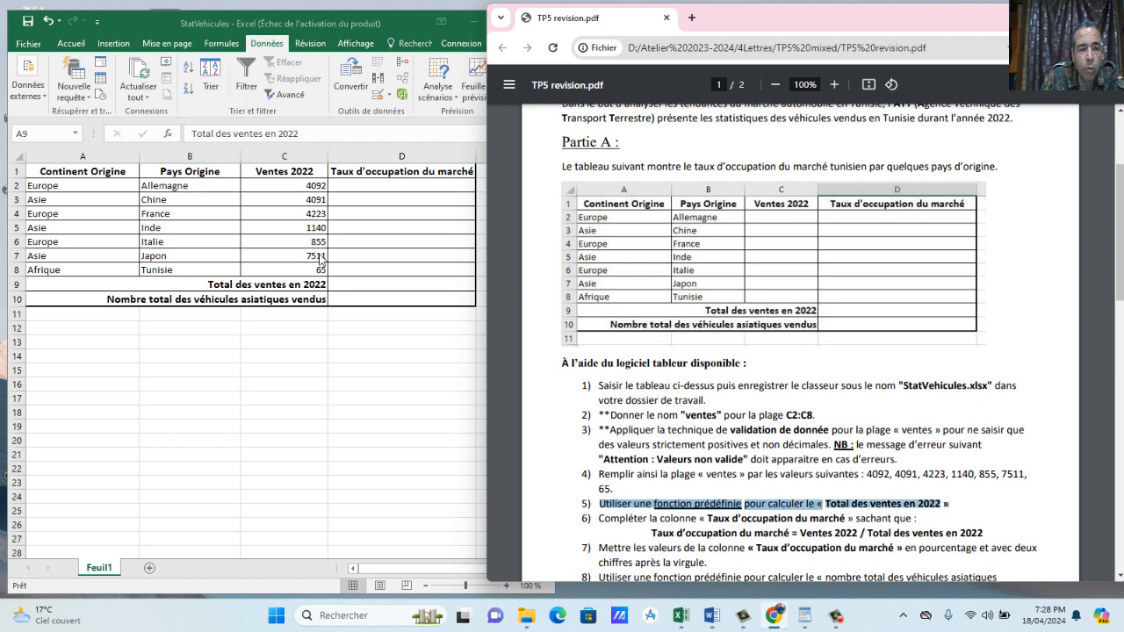
left_click(362, 289)
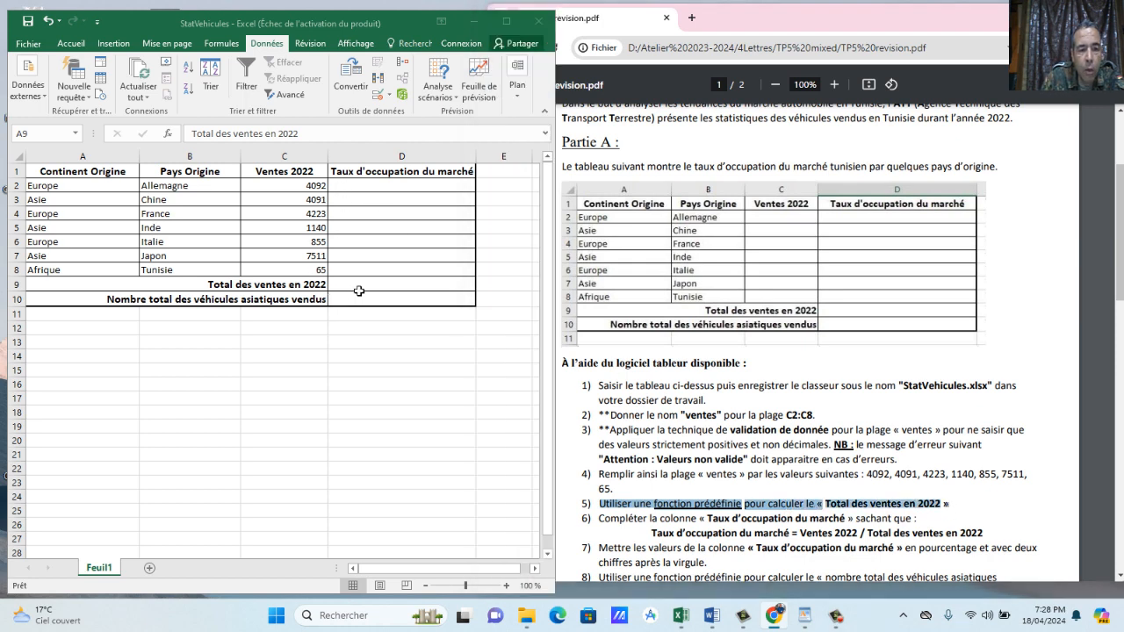
left_click(359, 287)
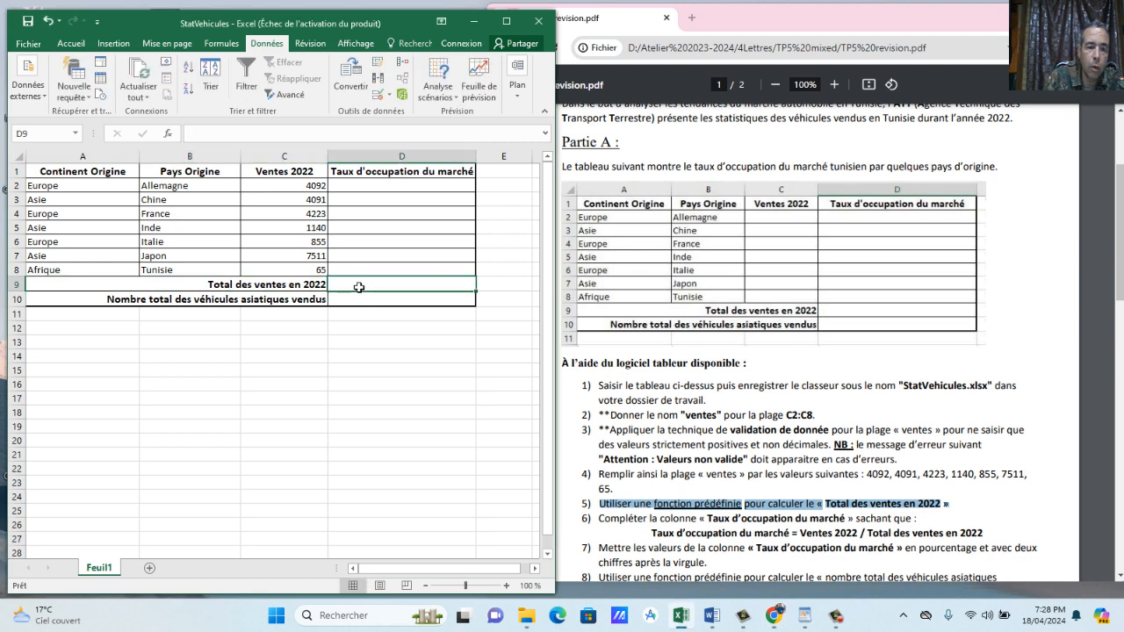
type("=s")
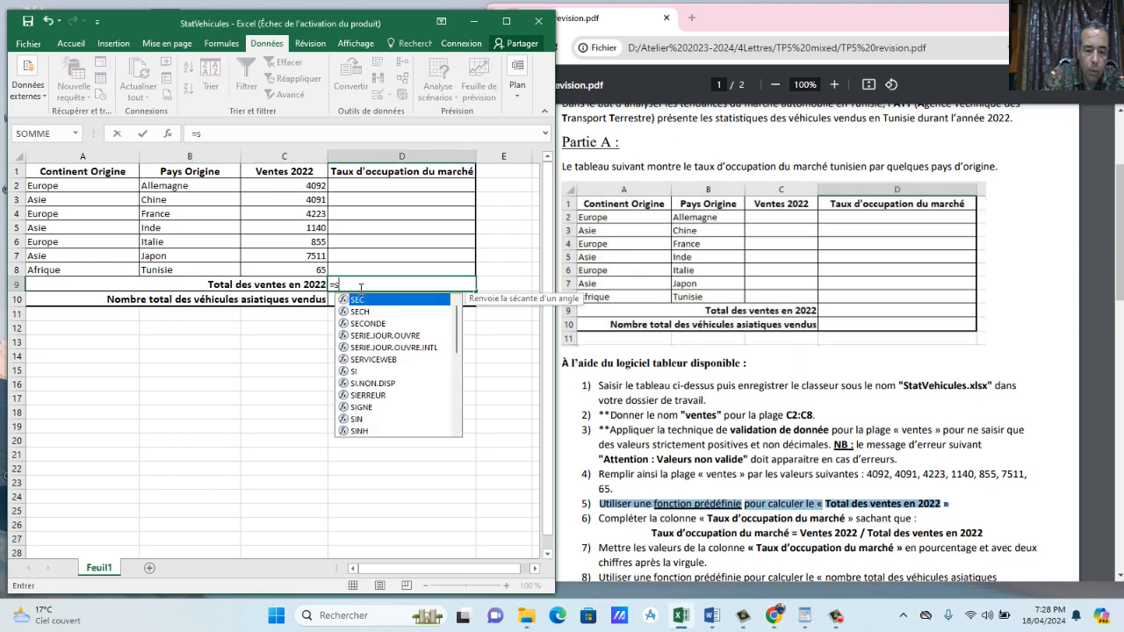
type("omm")
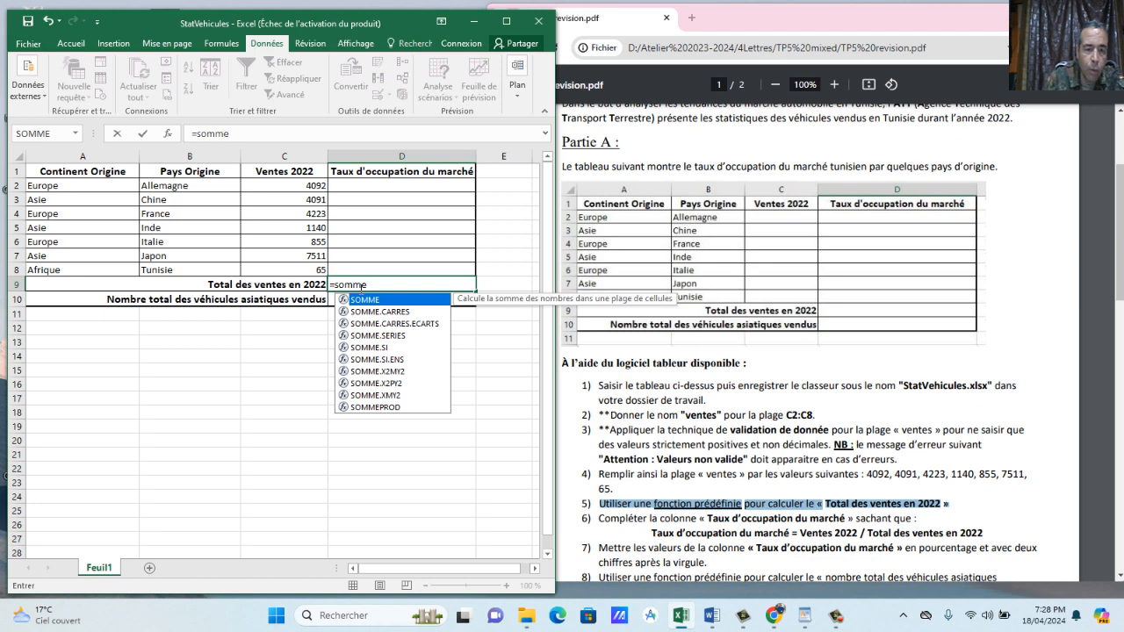
type("e")
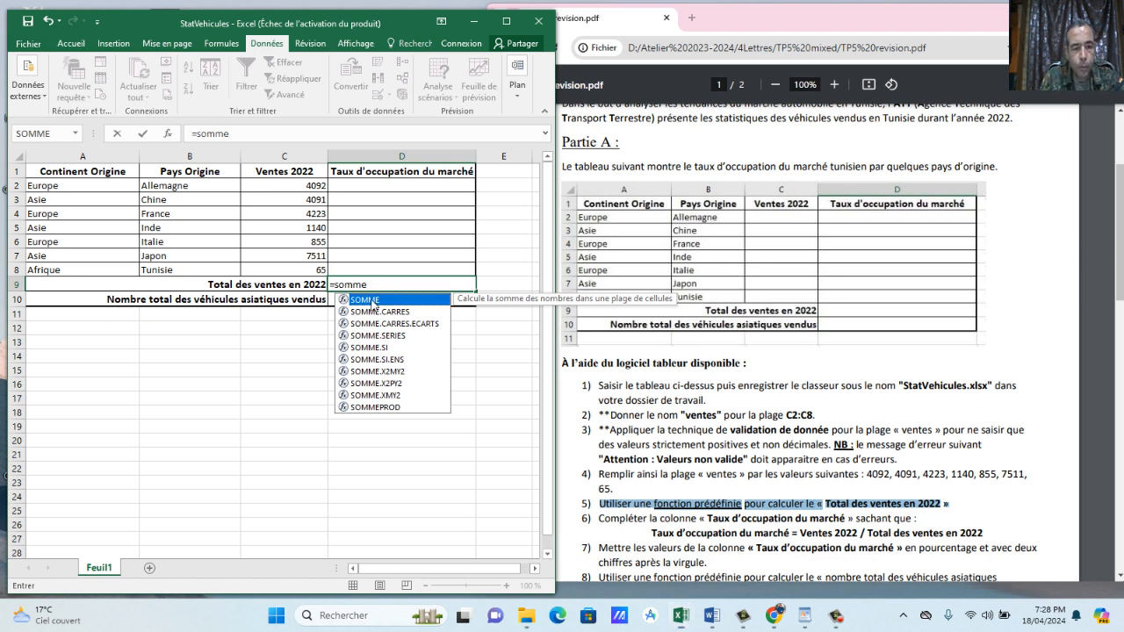
key("Tab")
left_click_drag(301, 194, 309, 271)
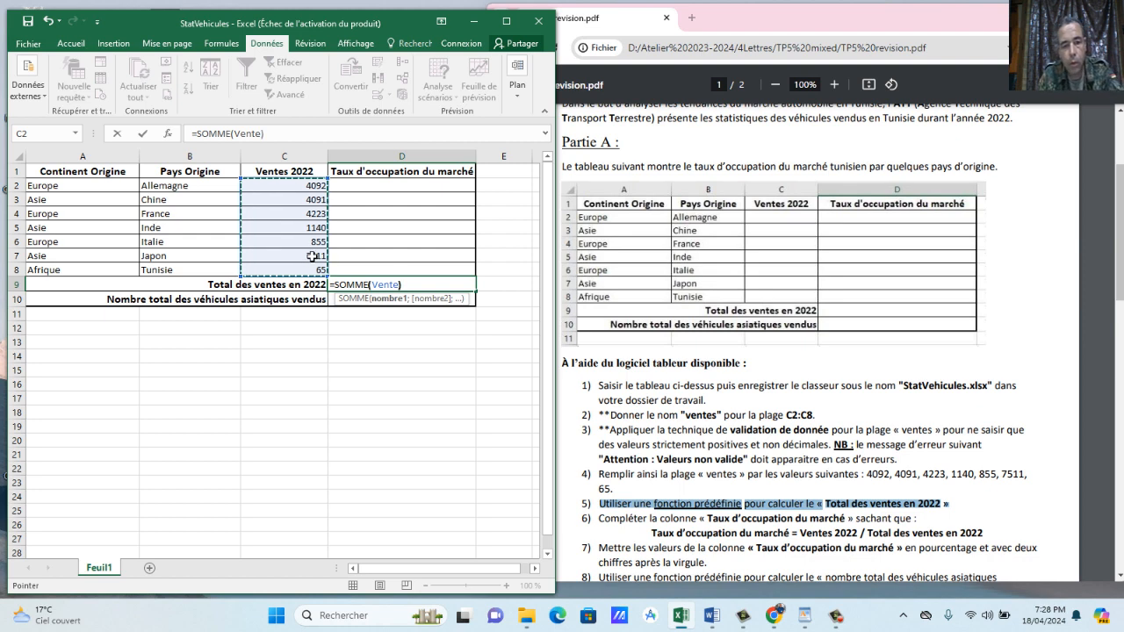
type(")")
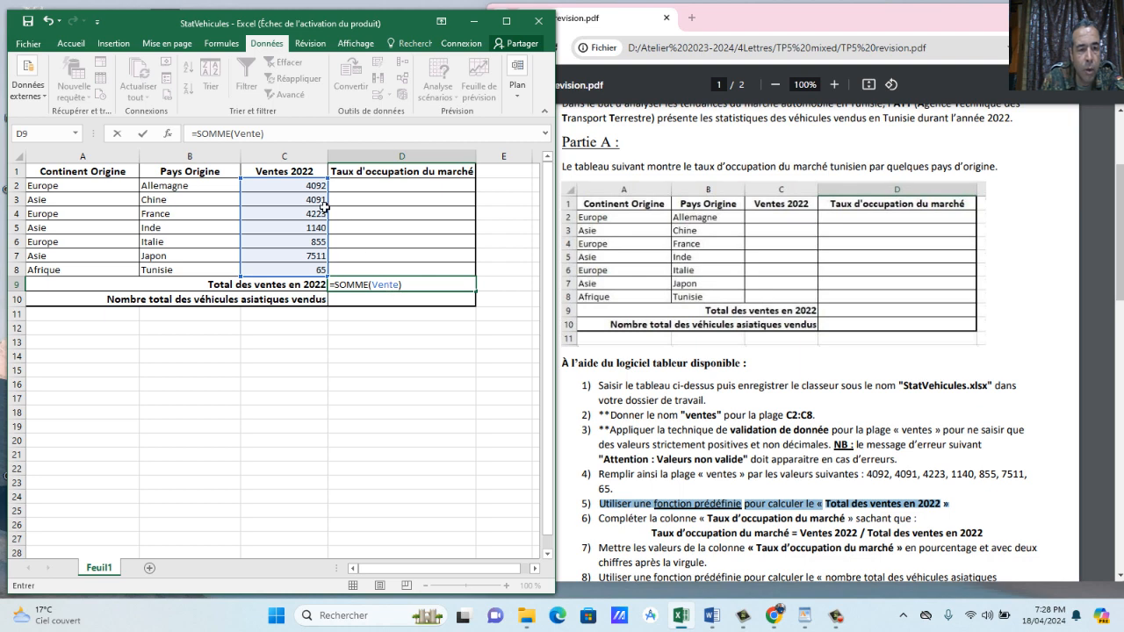
key("Return")
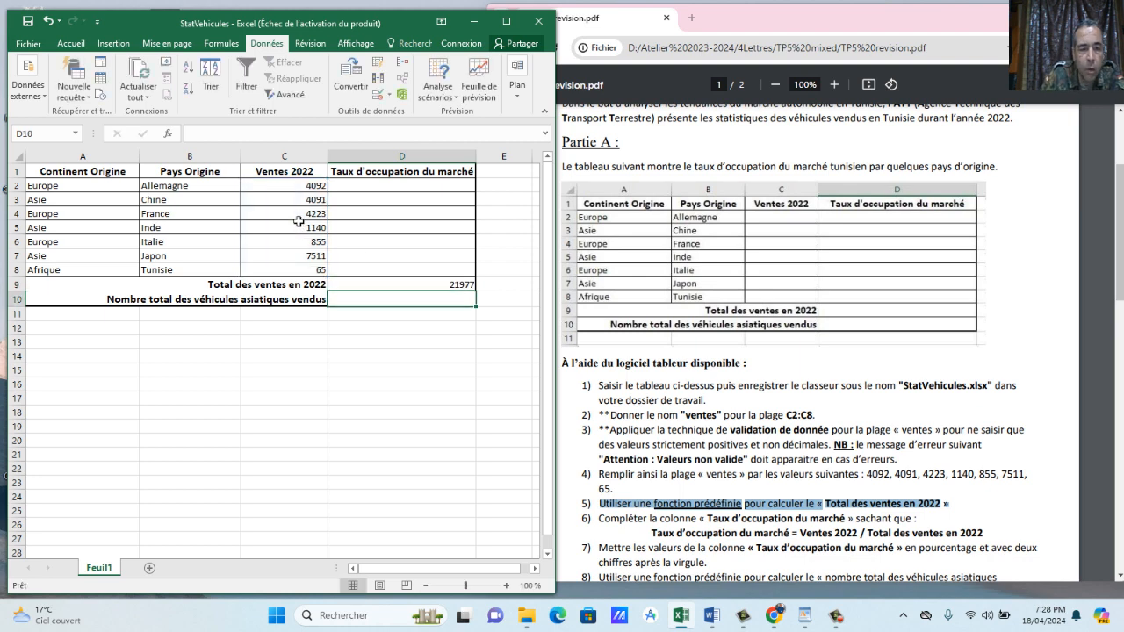
left_click(397, 289)
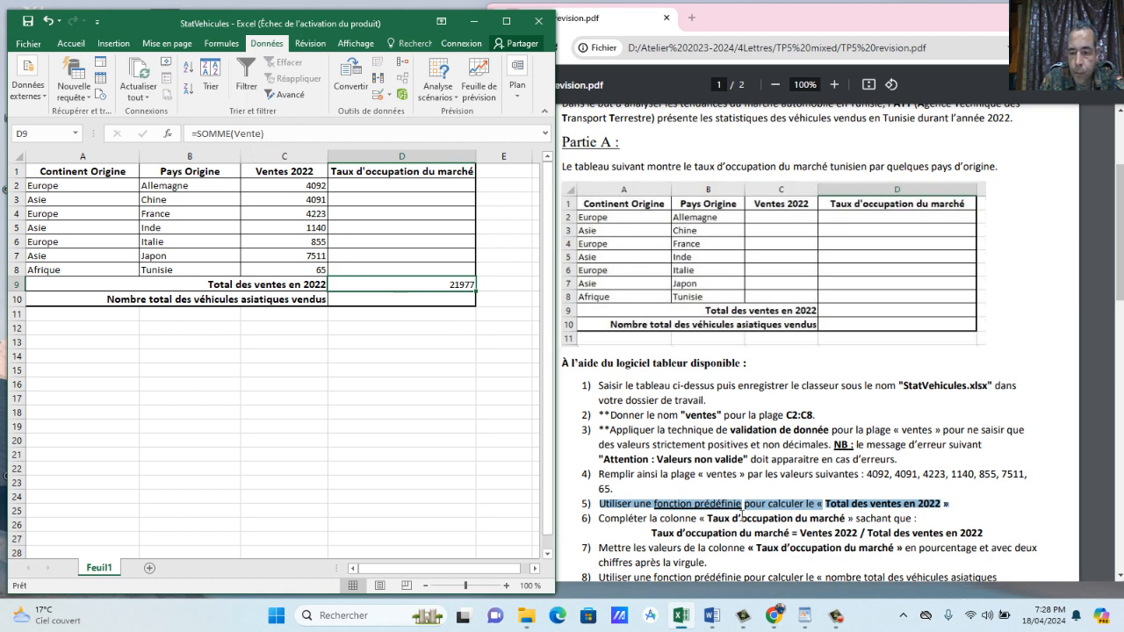
Highlight question 6 in the PDF, about completing the Taux d'occupation du marché column.
left_click(613, 533)
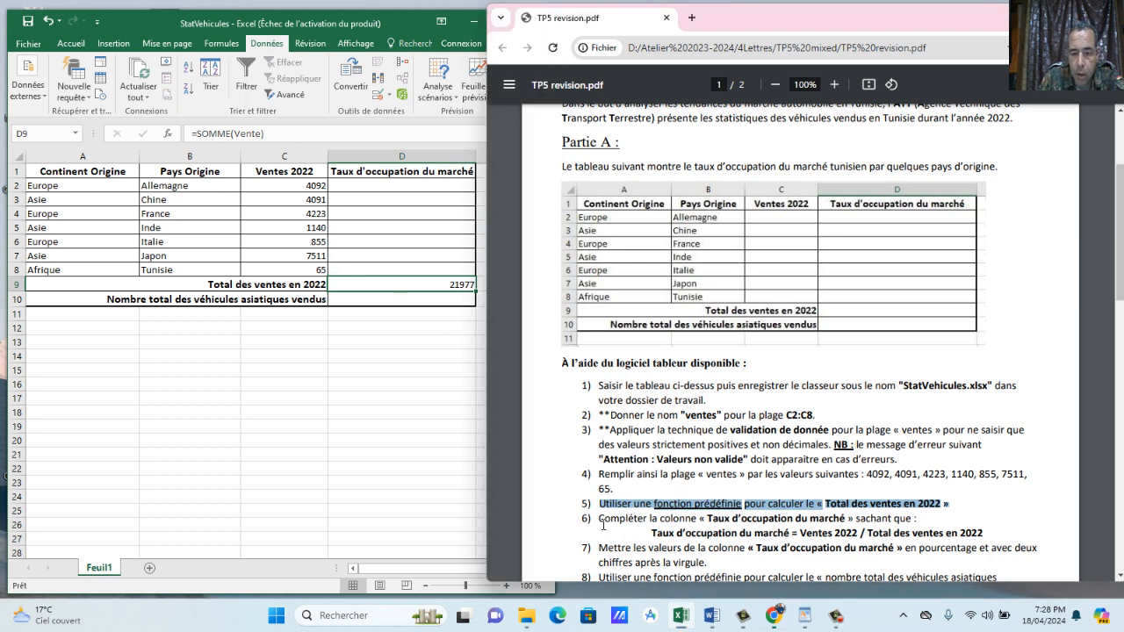
left_click_drag(600, 519, 910, 522)
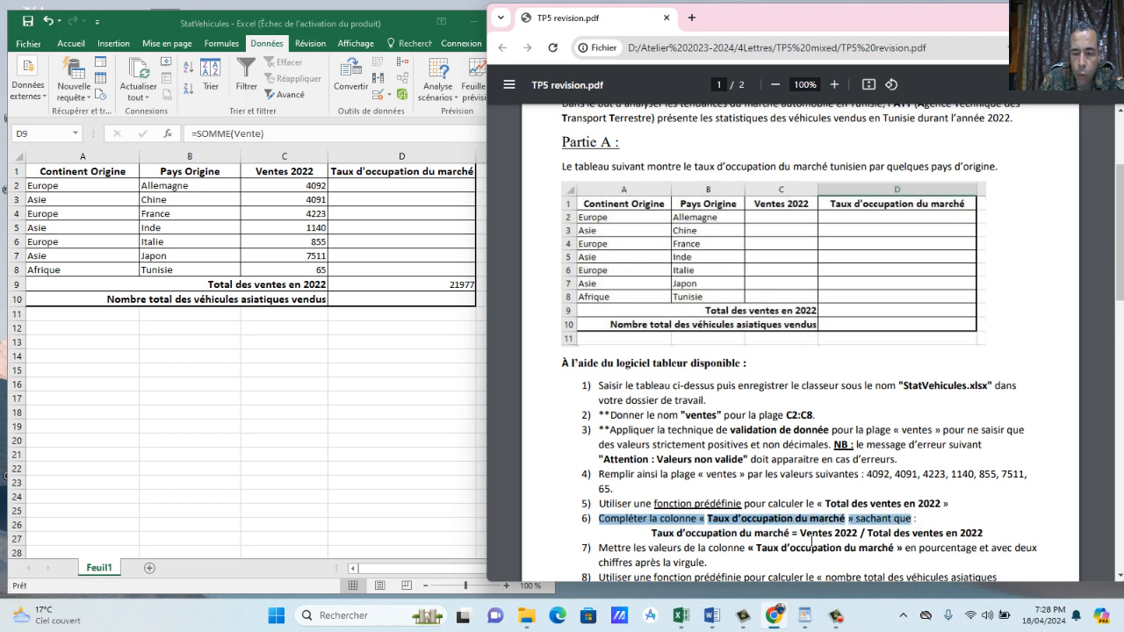
double_click(389, 189)
left_click(389, 189)
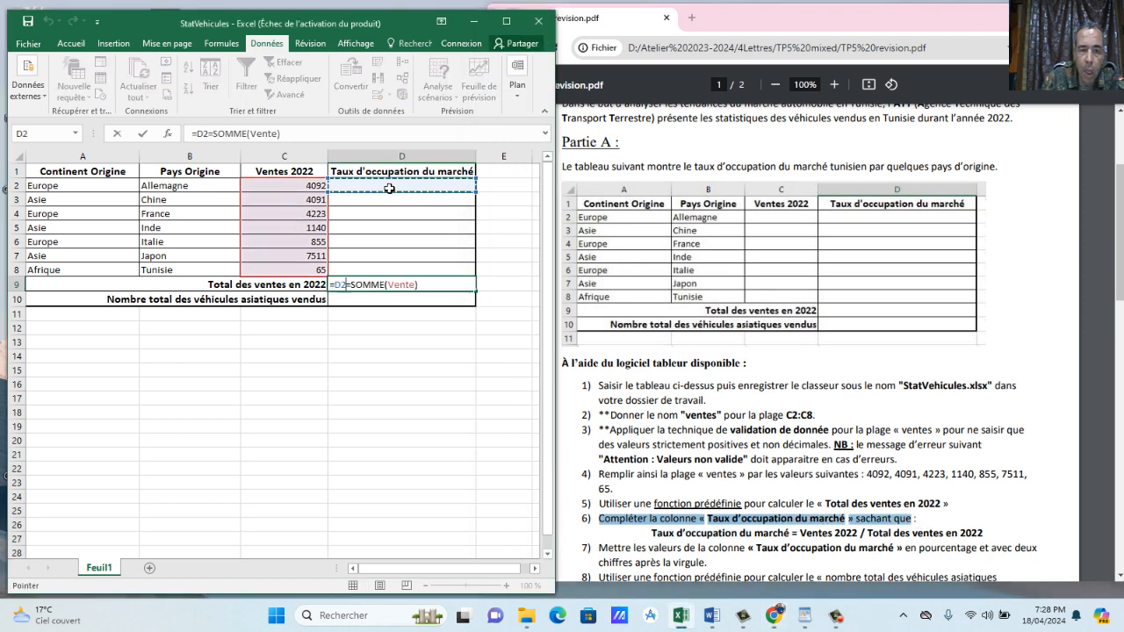
key("Escape")
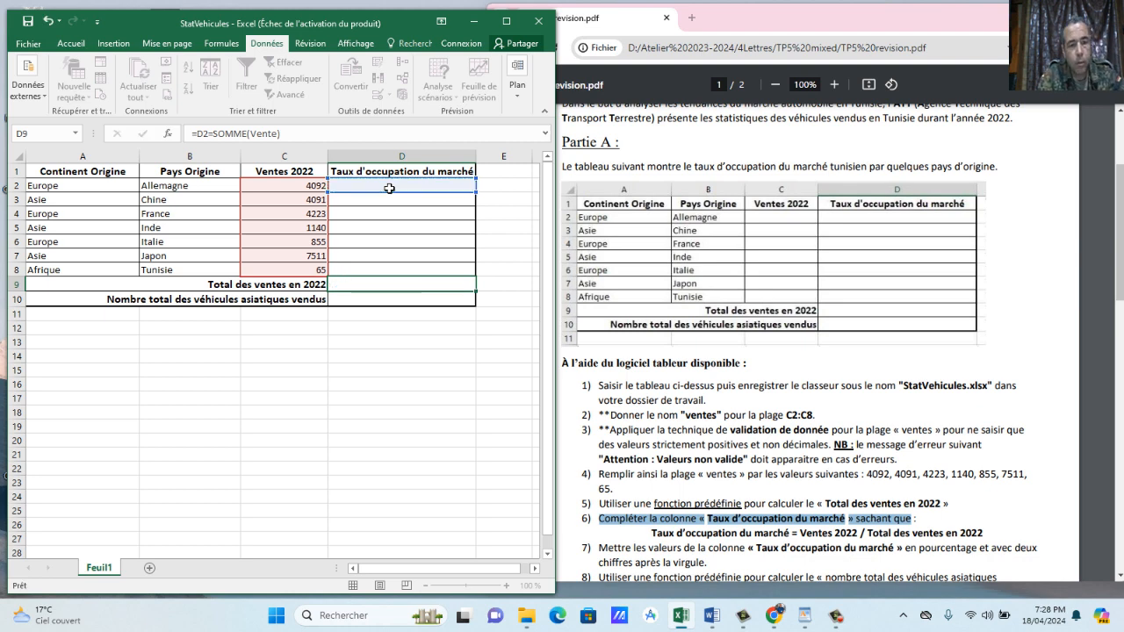
Calculate Allemagne's market share in cell D2 with =C2/D9 and fill the formula down to D8.
left_click(390, 189)
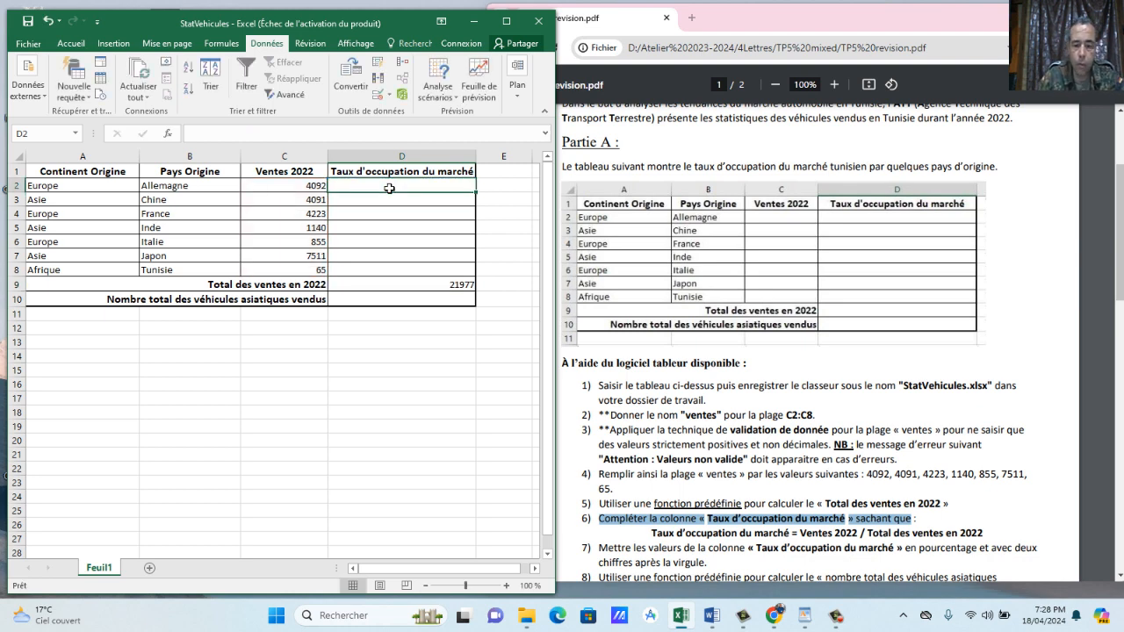
type("=")
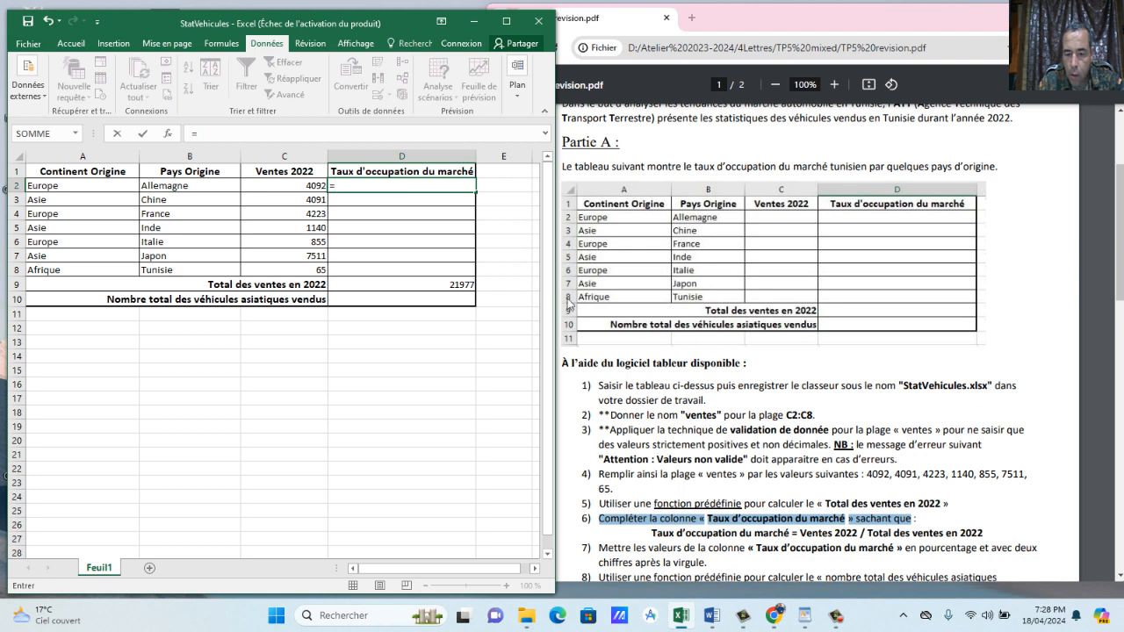
left_click(295, 190)
type("/")
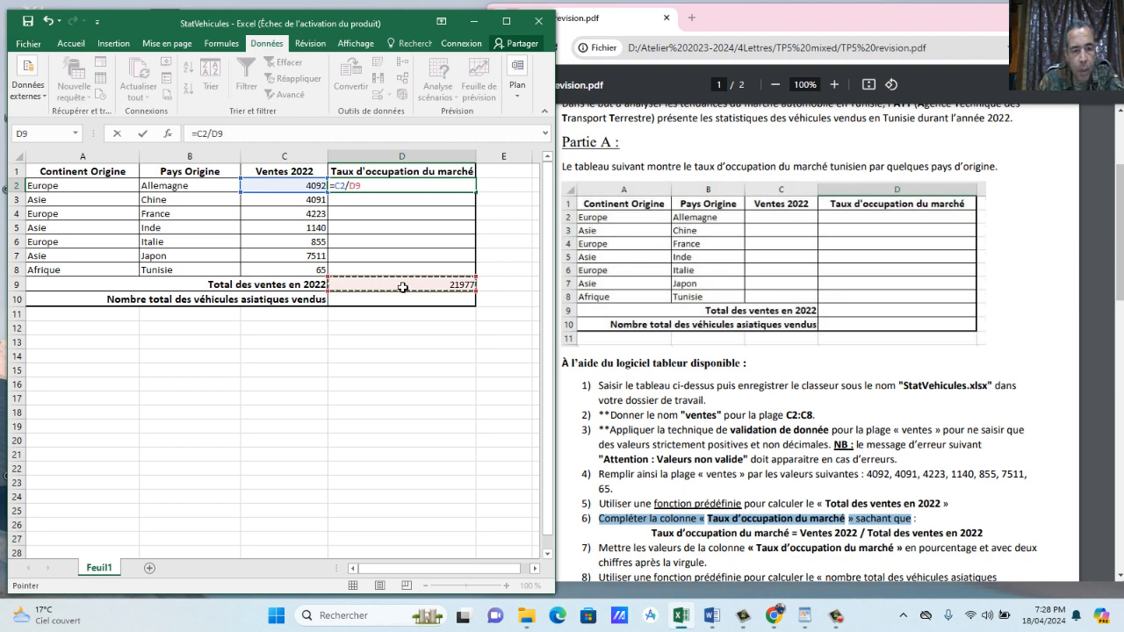
key("Return")
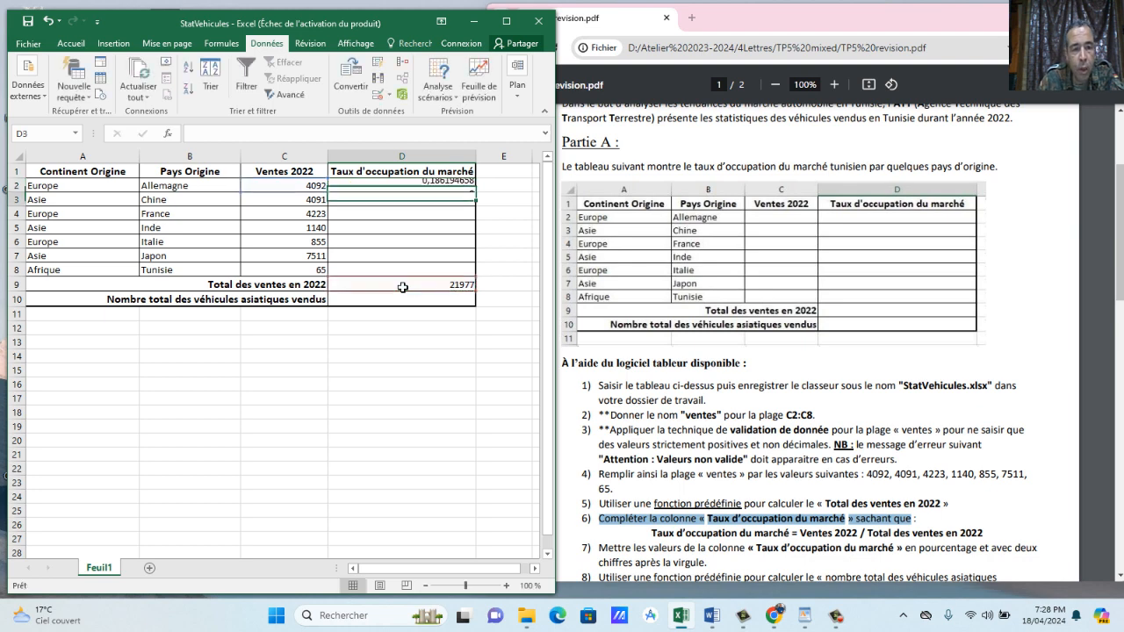
left_click(429, 188)
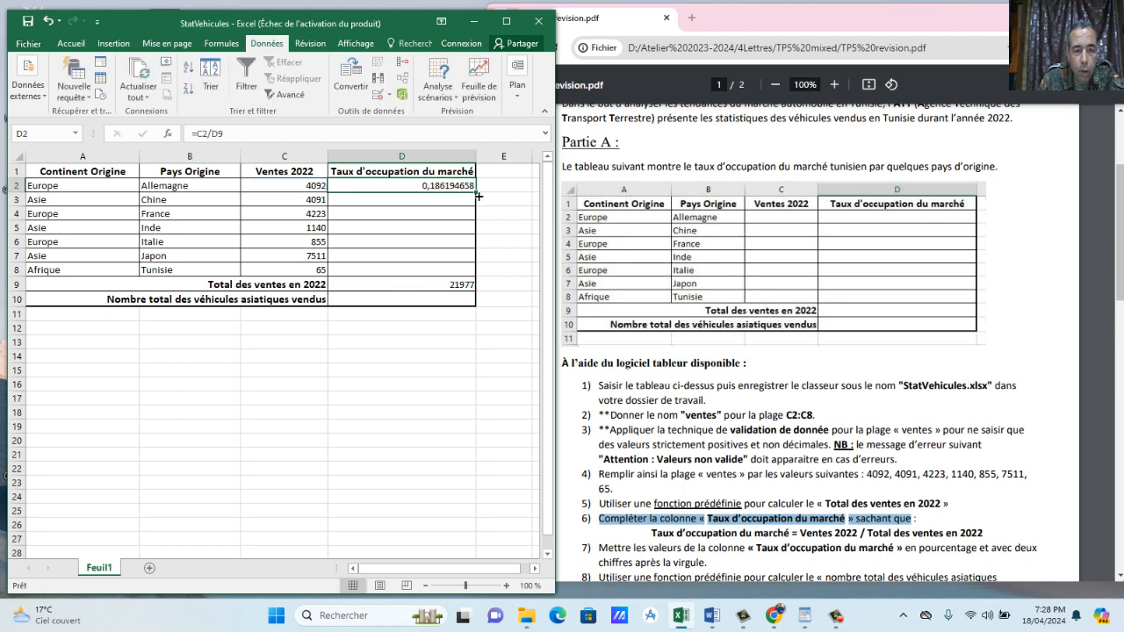
left_click_drag(475, 192, 482, 279)
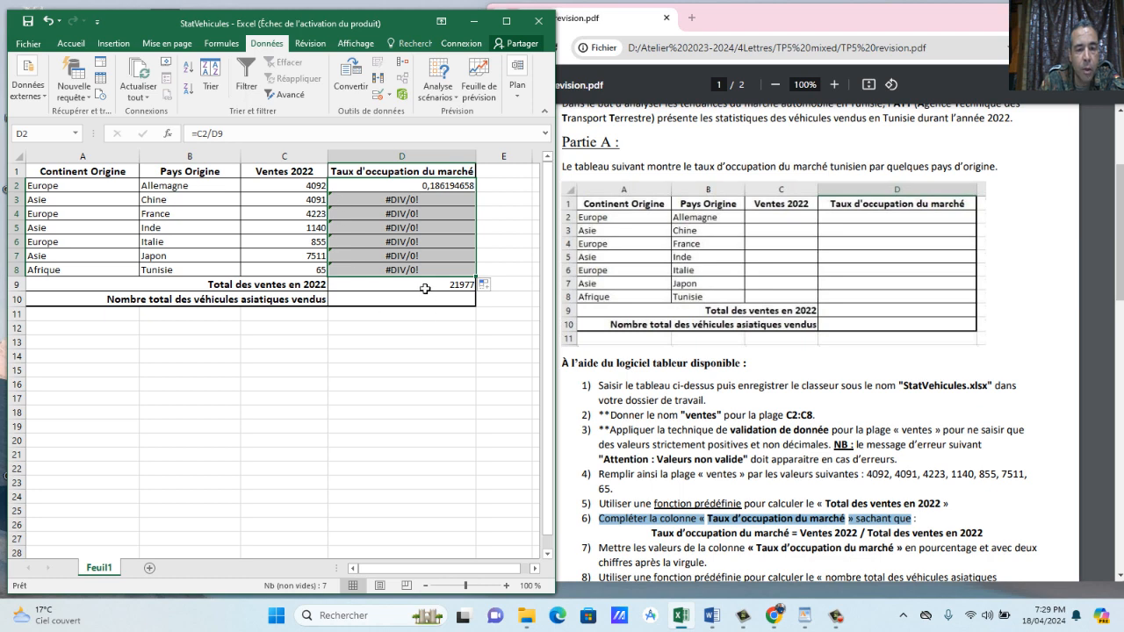
Make the total an absolute reference in D2 so the formula reads =C2/$D$9, and fill it down to D8.
left_click(383, 191)
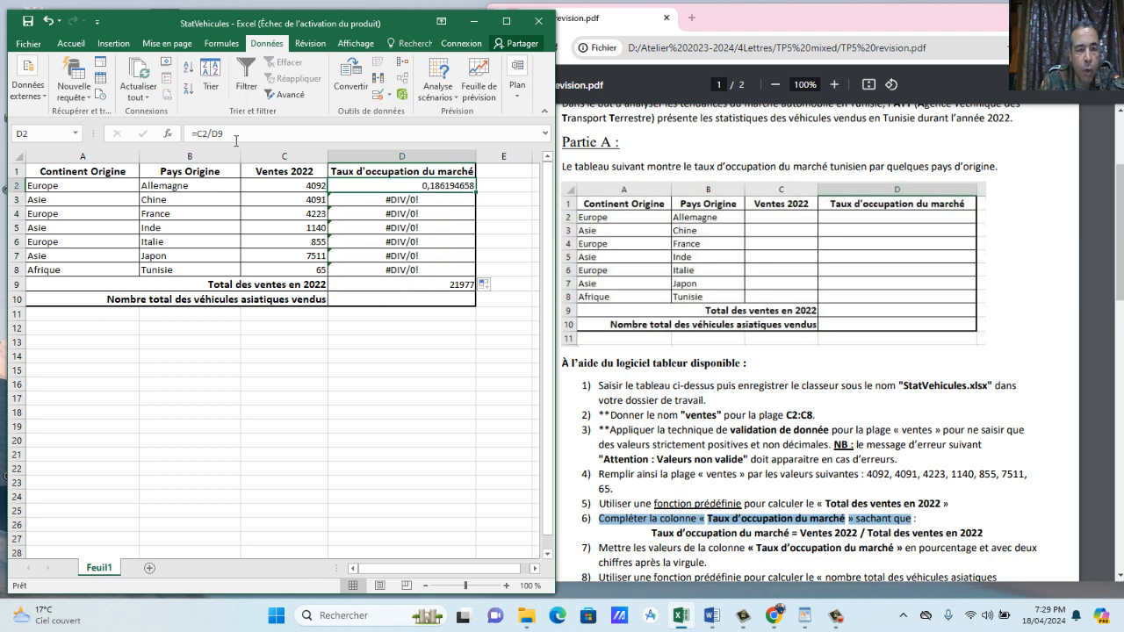
left_click(222, 133)
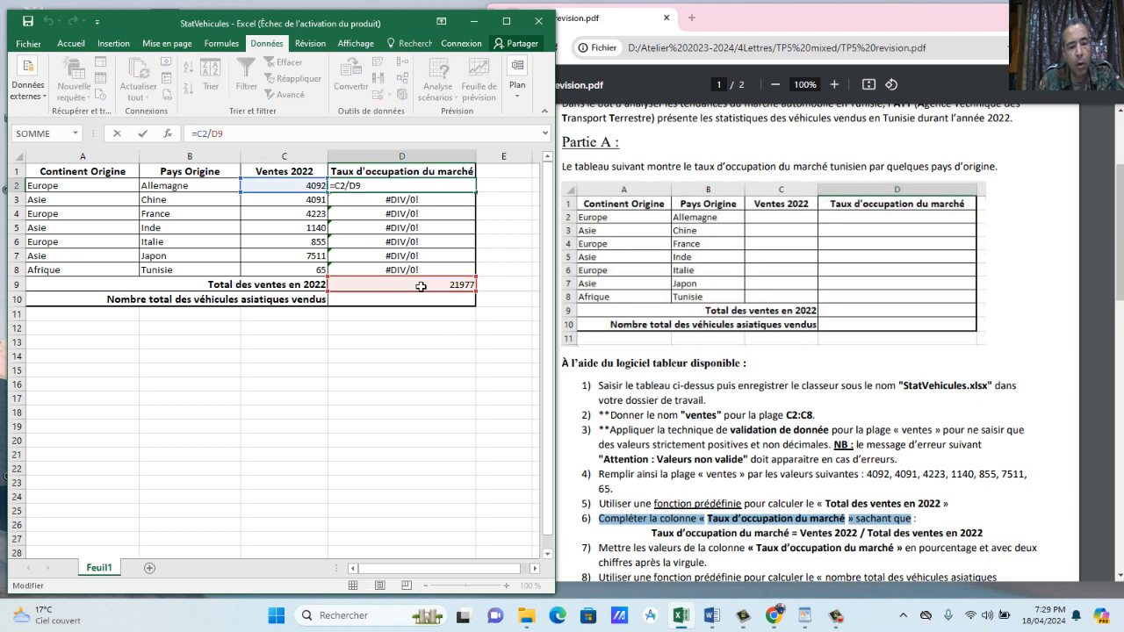
key("F4")
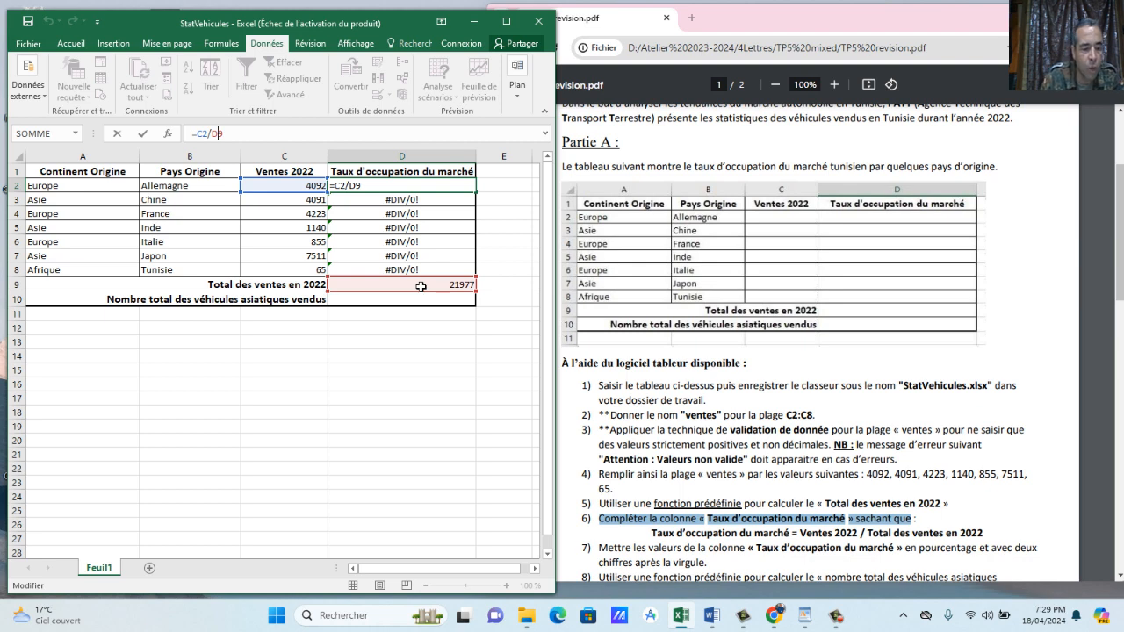
key("F4")
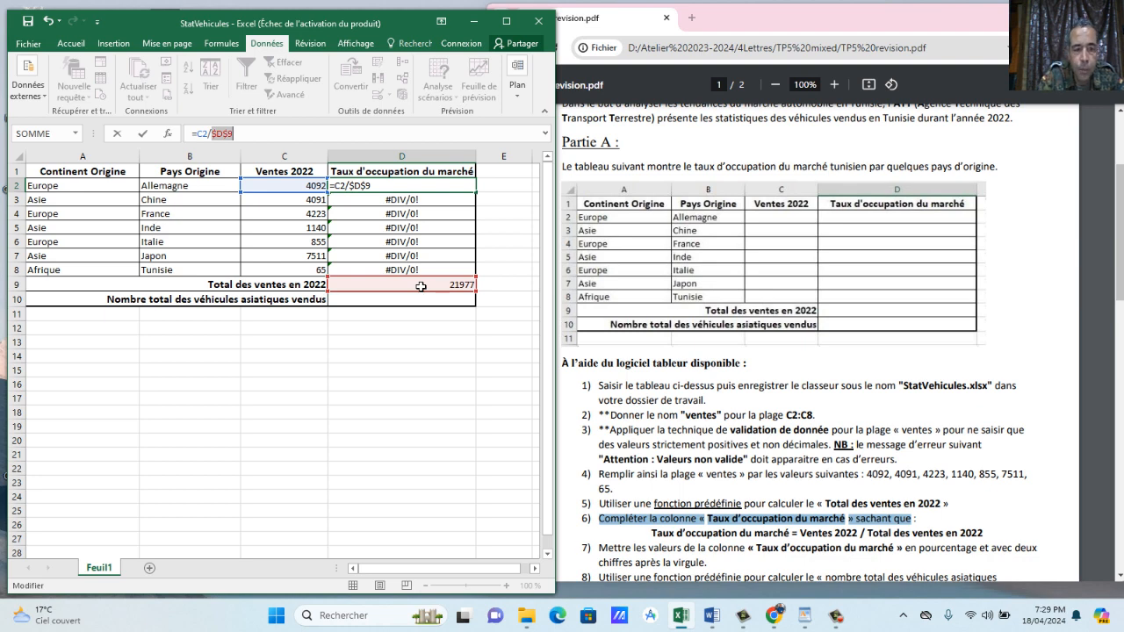
key("Return")
left_click(446, 189)
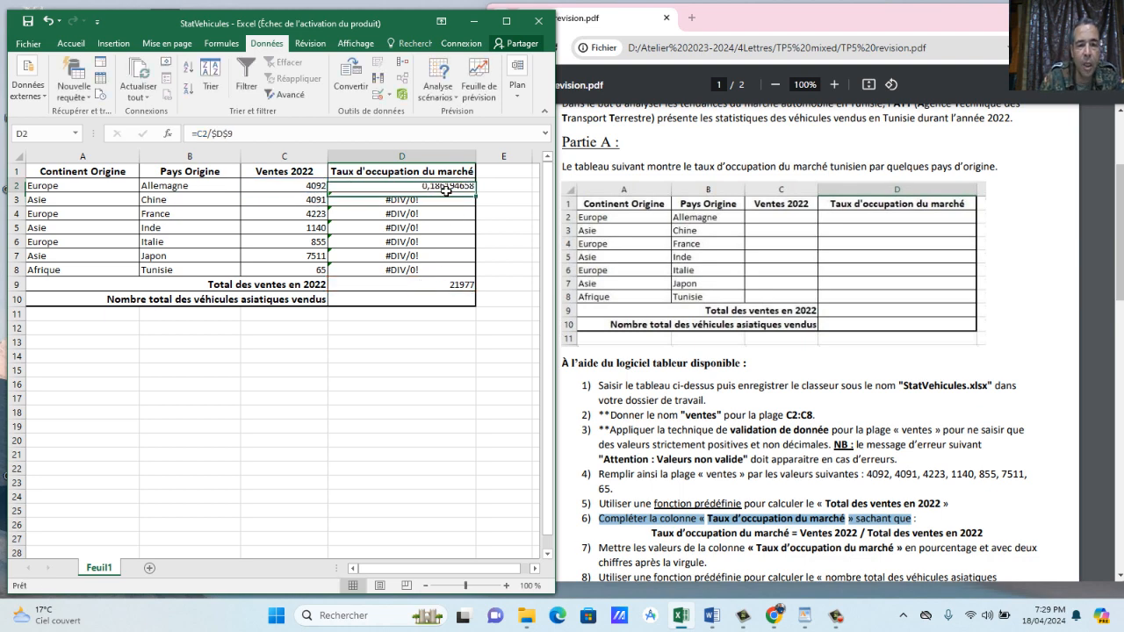
left_click_drag(477, 193, 480, 282)
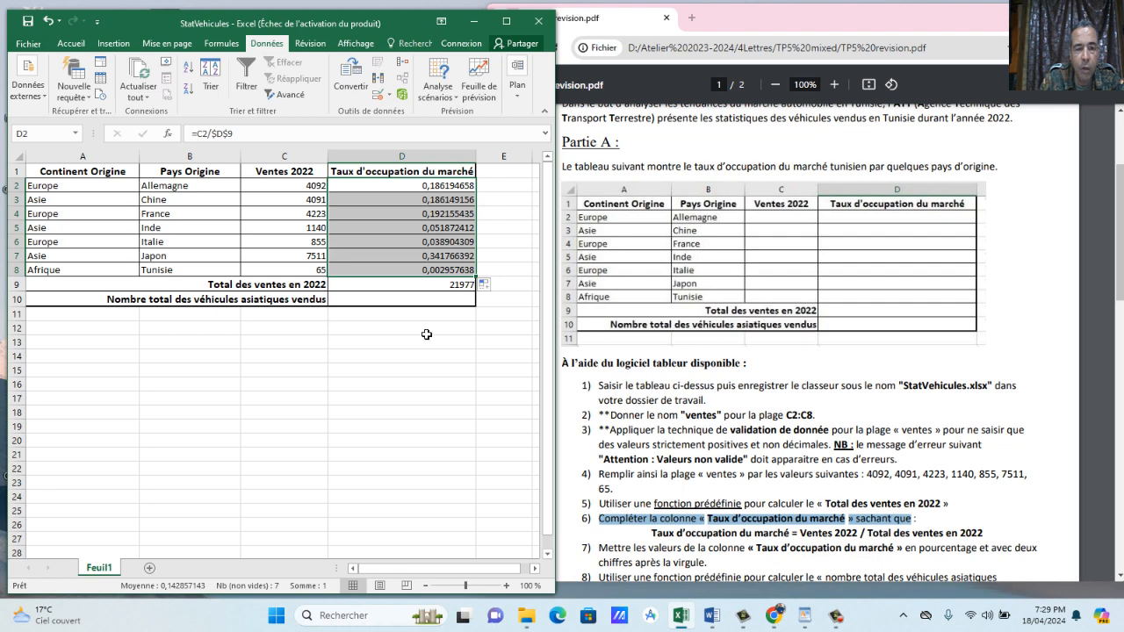
Enlarge the workbook window and format the market share values in D2:D8 as percentages.
left_click_drag(440, 187, 440, 275)
left_click(506, 20)
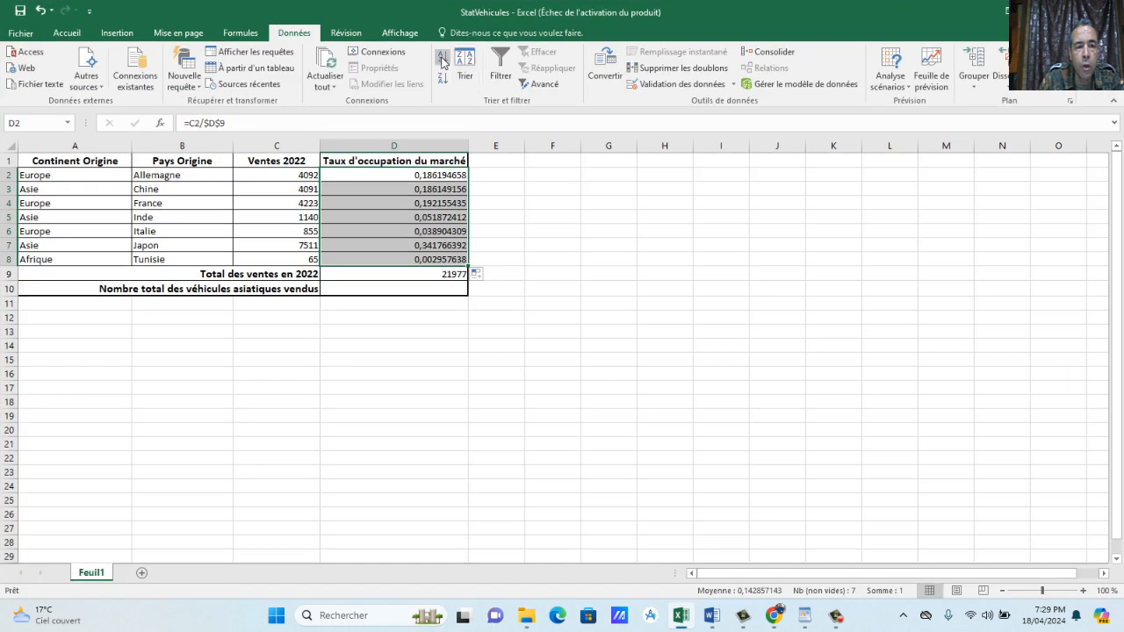
left_click(72, 36)
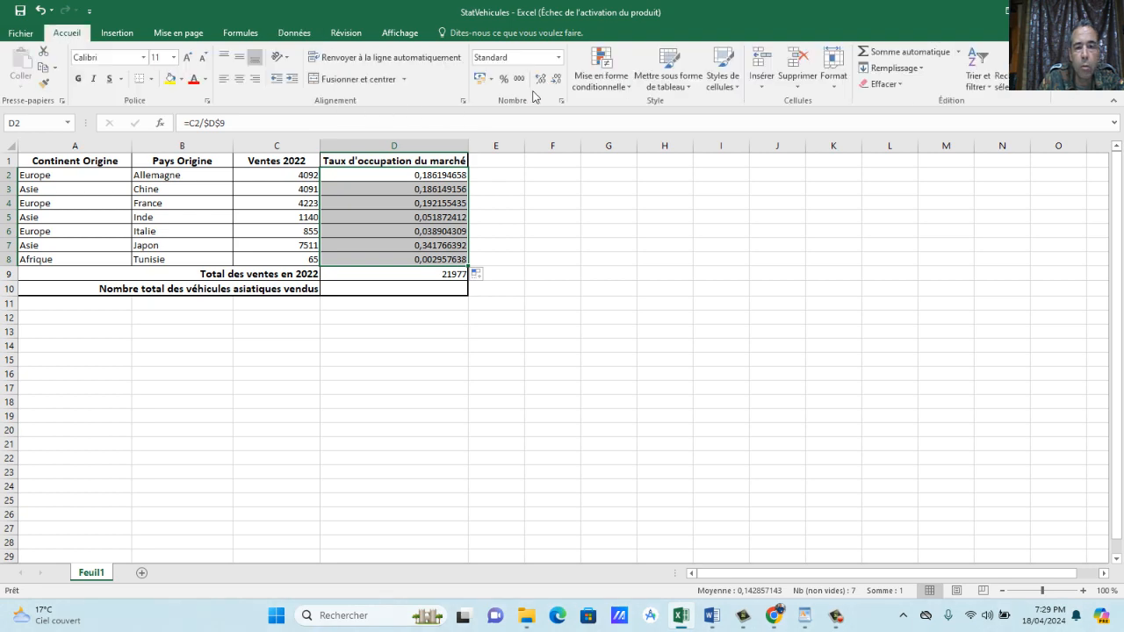
left_click(504, 79)
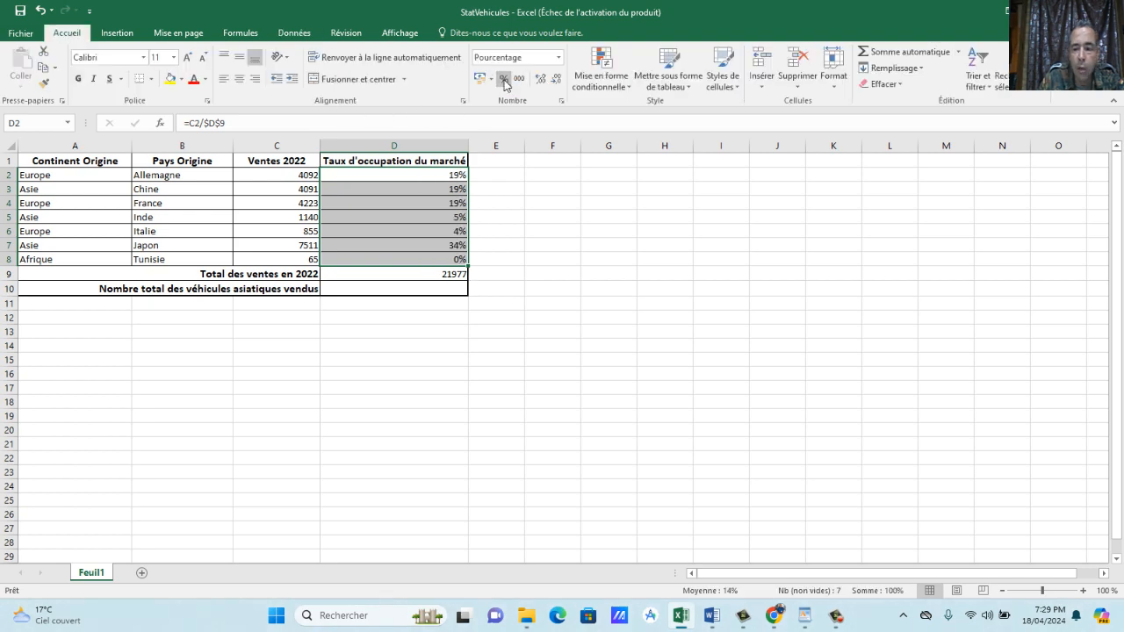
Check question 7 in the PDF and show the percentages in D2:D8 with two decimal places.
left_click(773, 617)
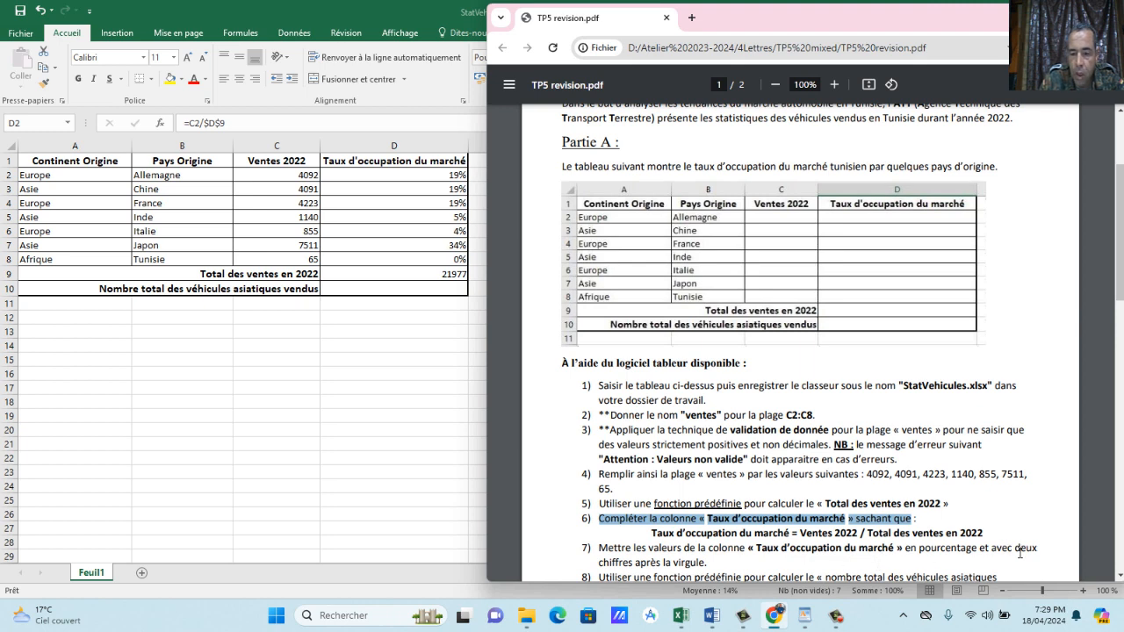
left_click(435, 177)
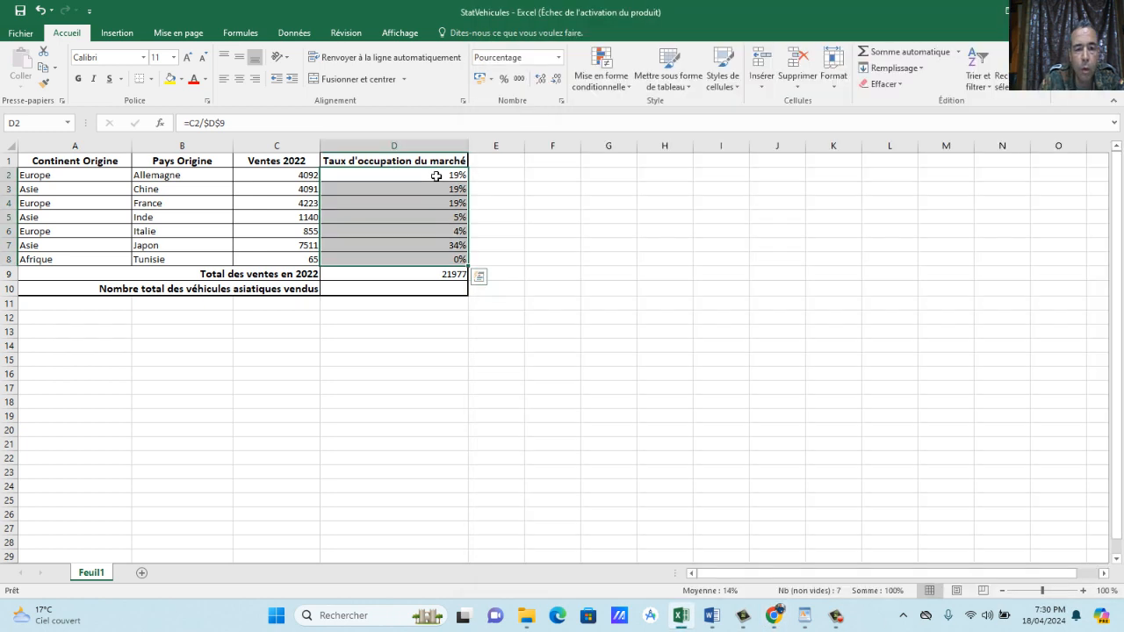
left_click_drag(433, 180, 432, 259)
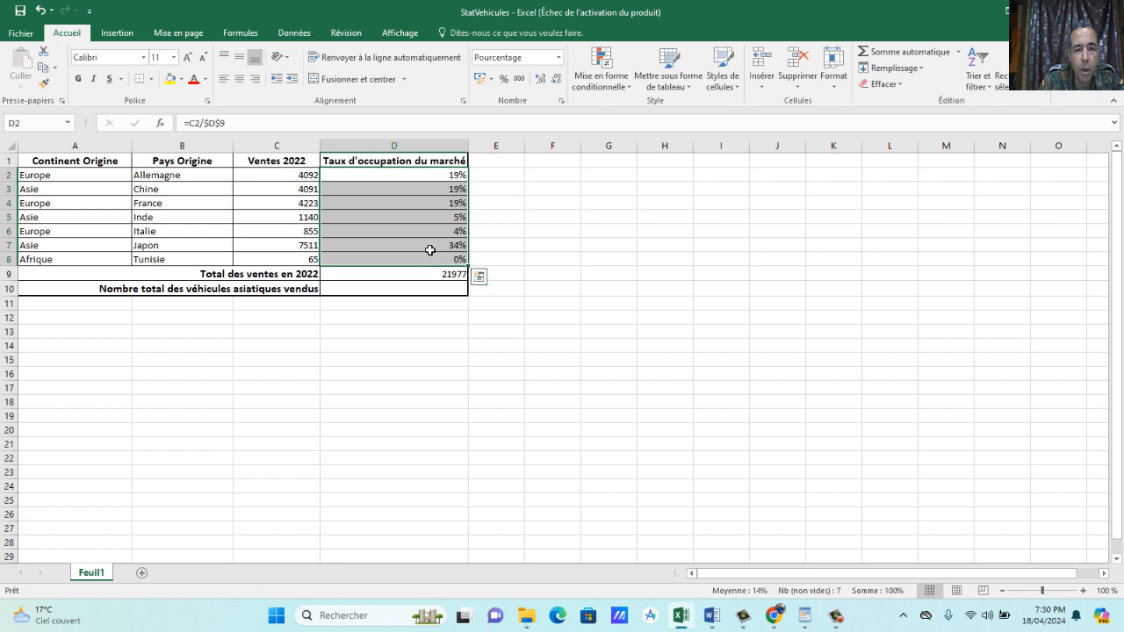
left_click(540, 78)
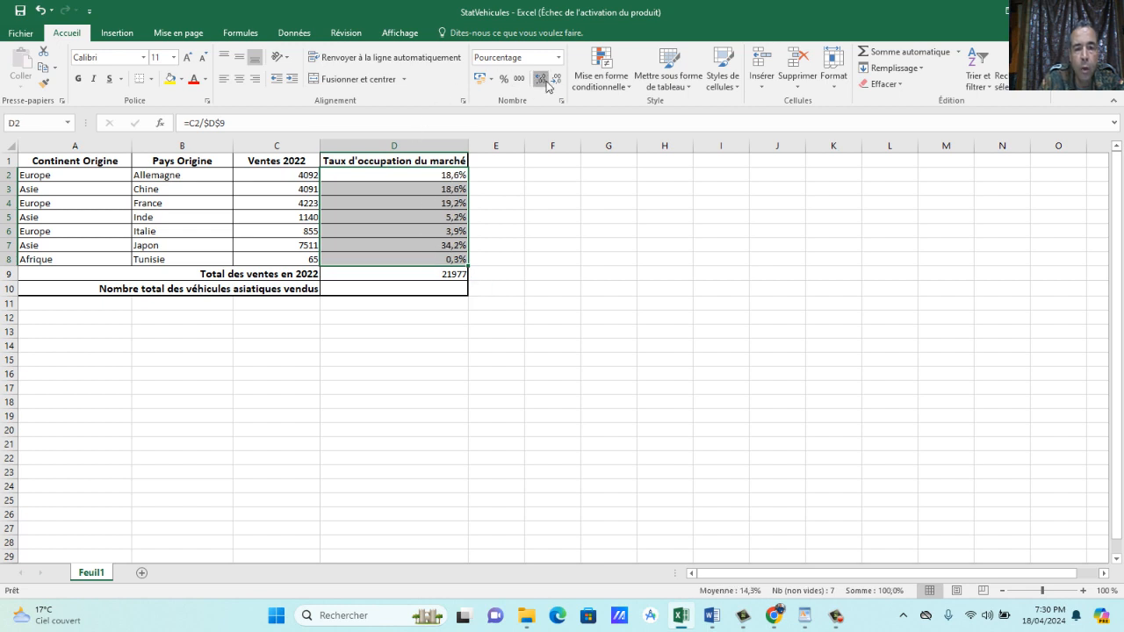
left_click(540, 78)
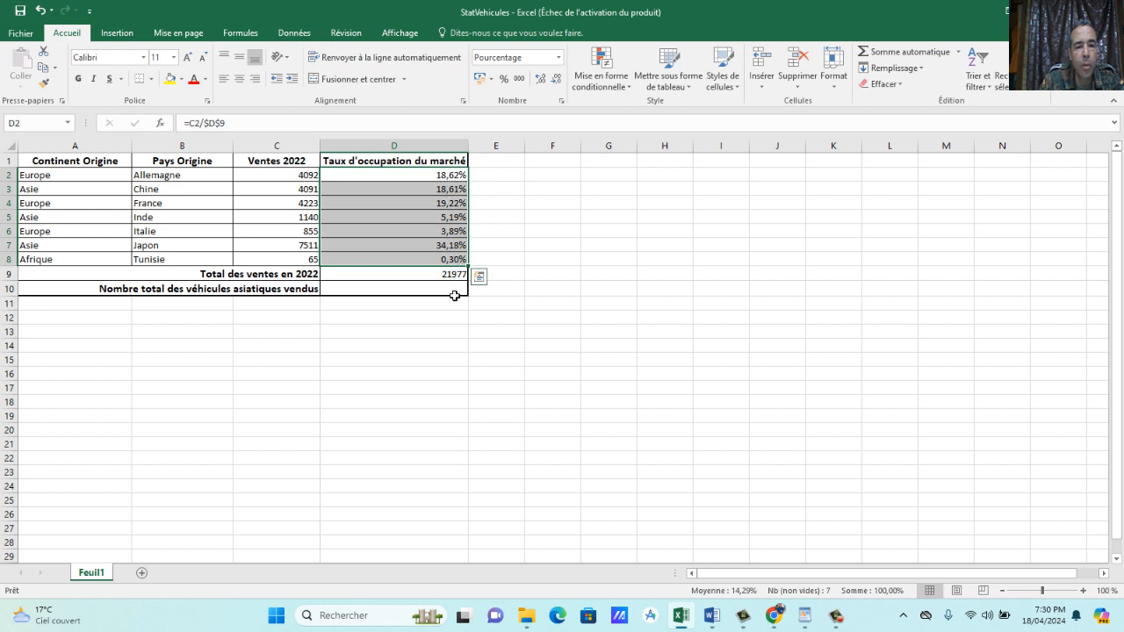
left_click(441, 318)
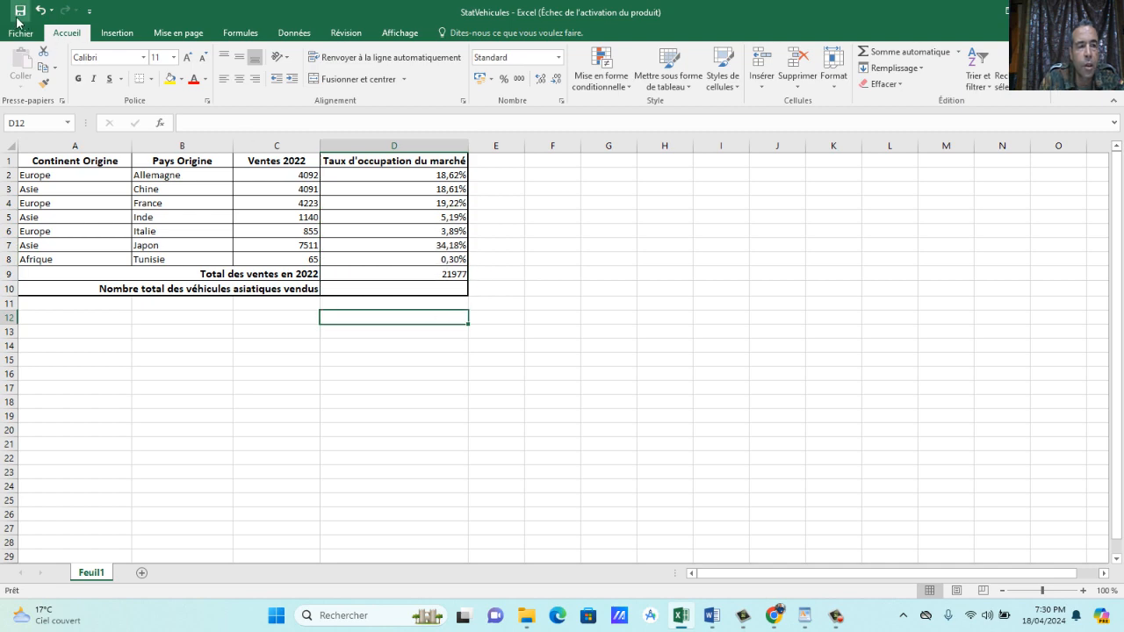
Highlight question 8 in the PDF, about calculating the total number of Asian vehicles sold with a predefined function.
left_click(806, 615)
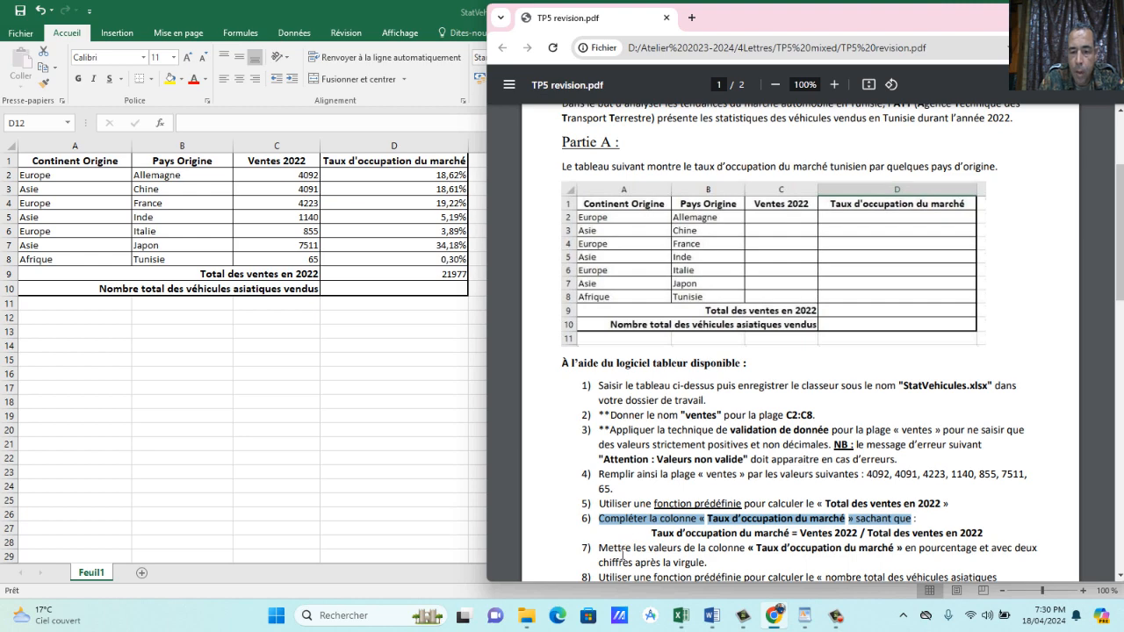
scroll(1119, 257, "down", 2)
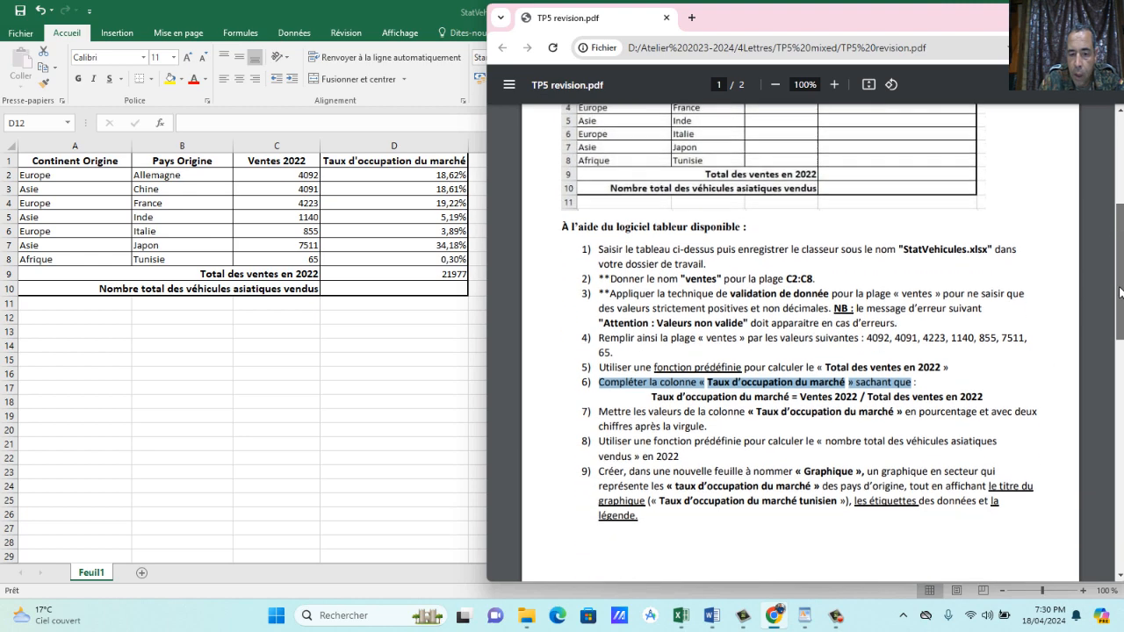
left_click_drag(603, 391, 999, 392)
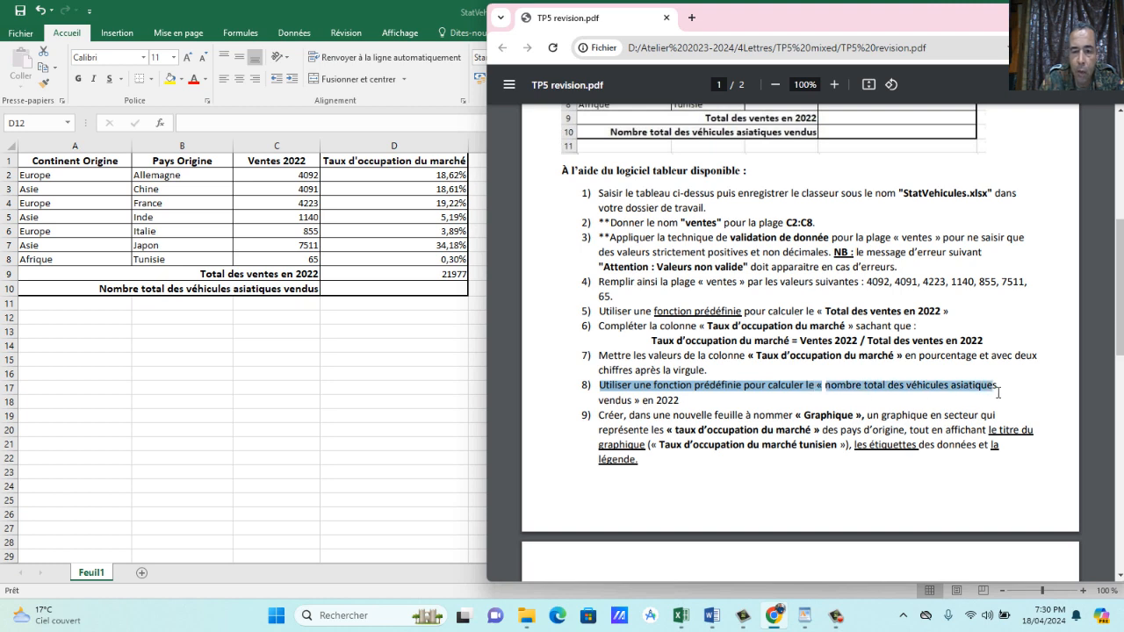
Place the workbook beside the PDF and enter a SOMME.SI formula in cell D10 with range A2:A8 and criterion "asie".
left_click(357, 294)
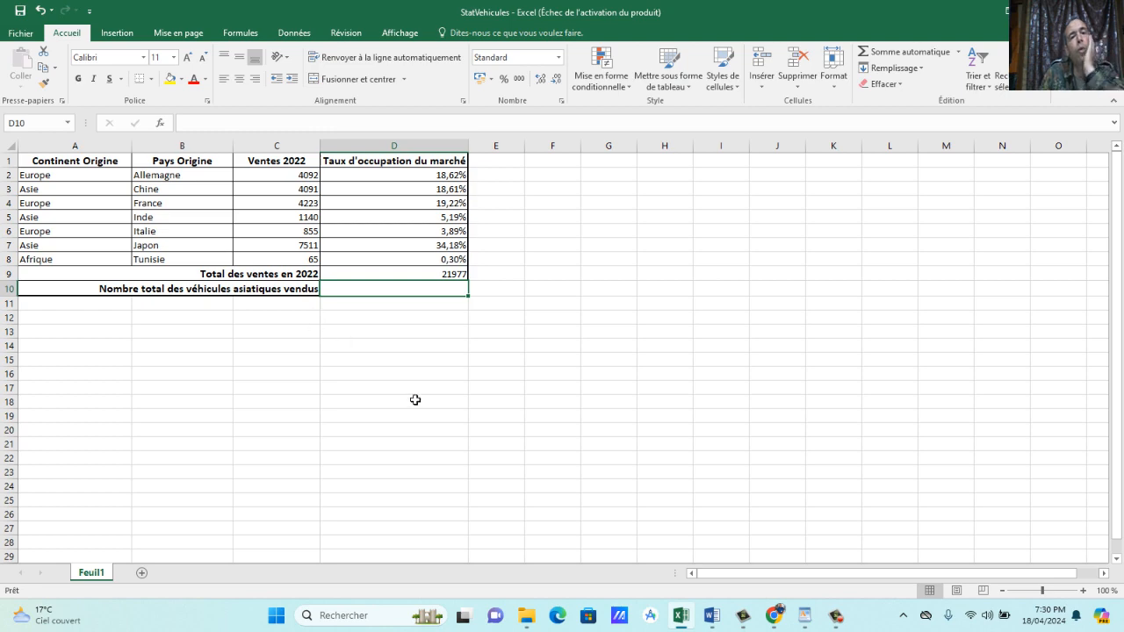
left_click(1073, 11)
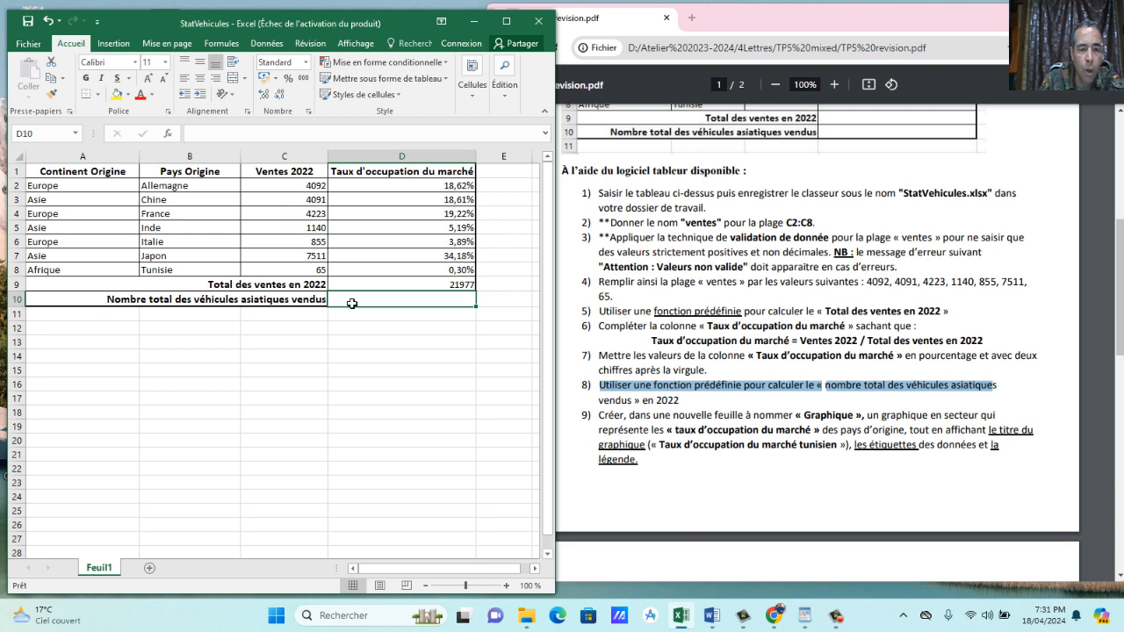
type("=")
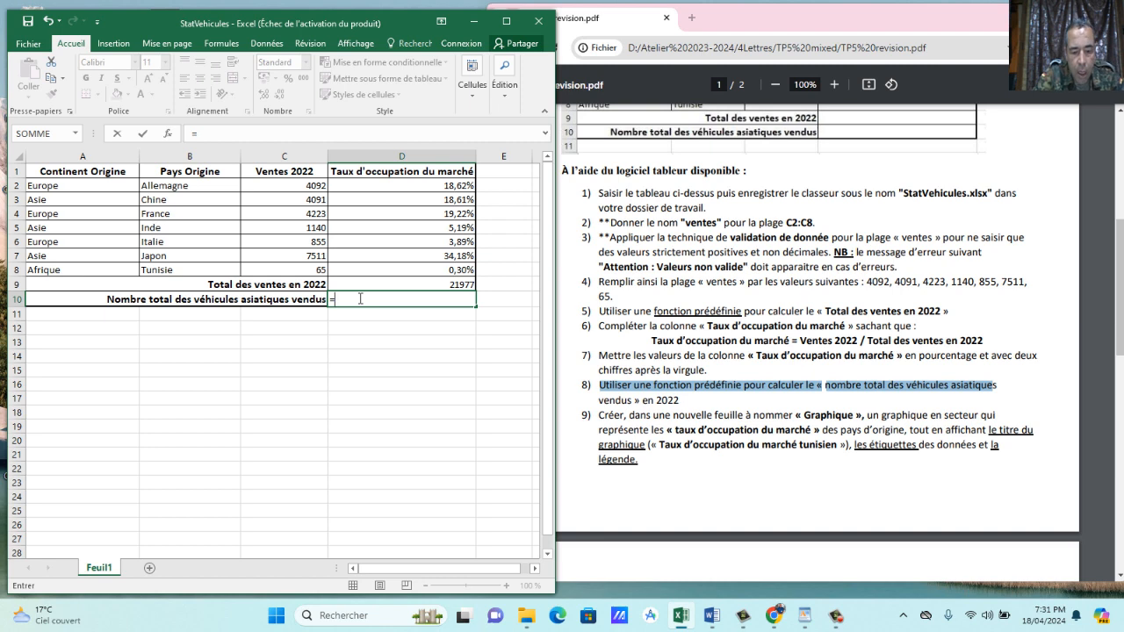
type("somme")
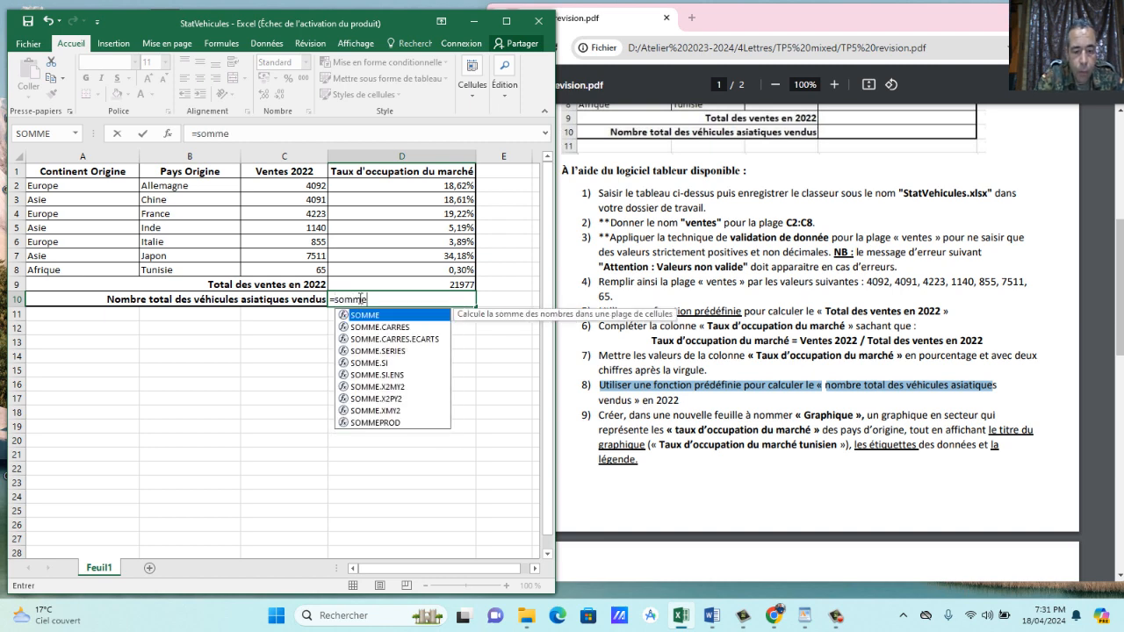
type(",")
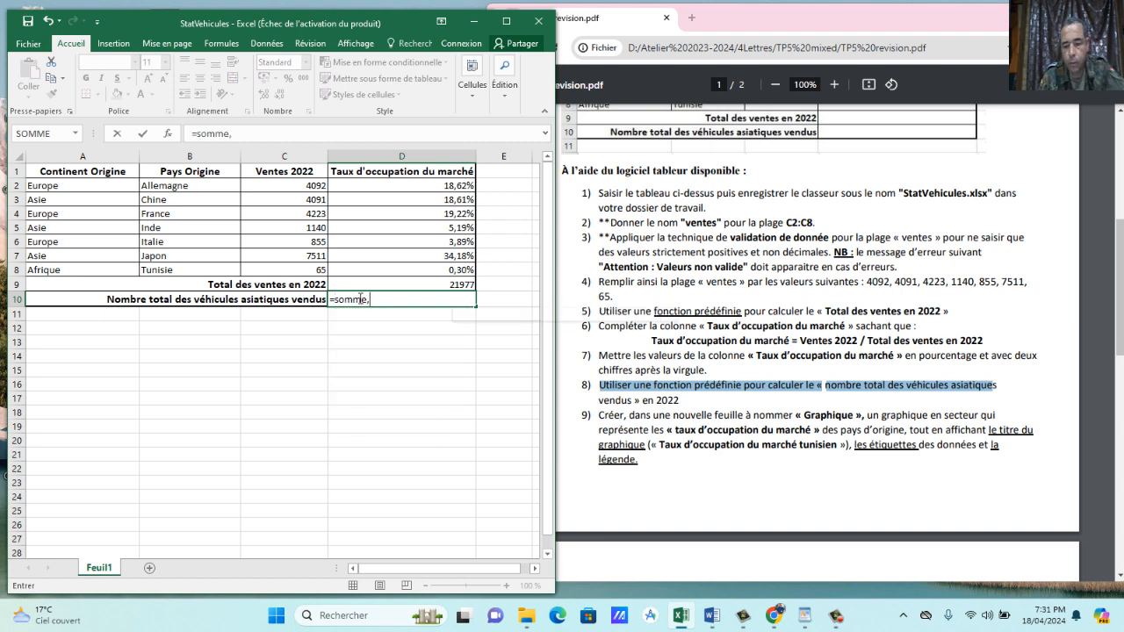
key("BackSpace")
double_click(377, 363)
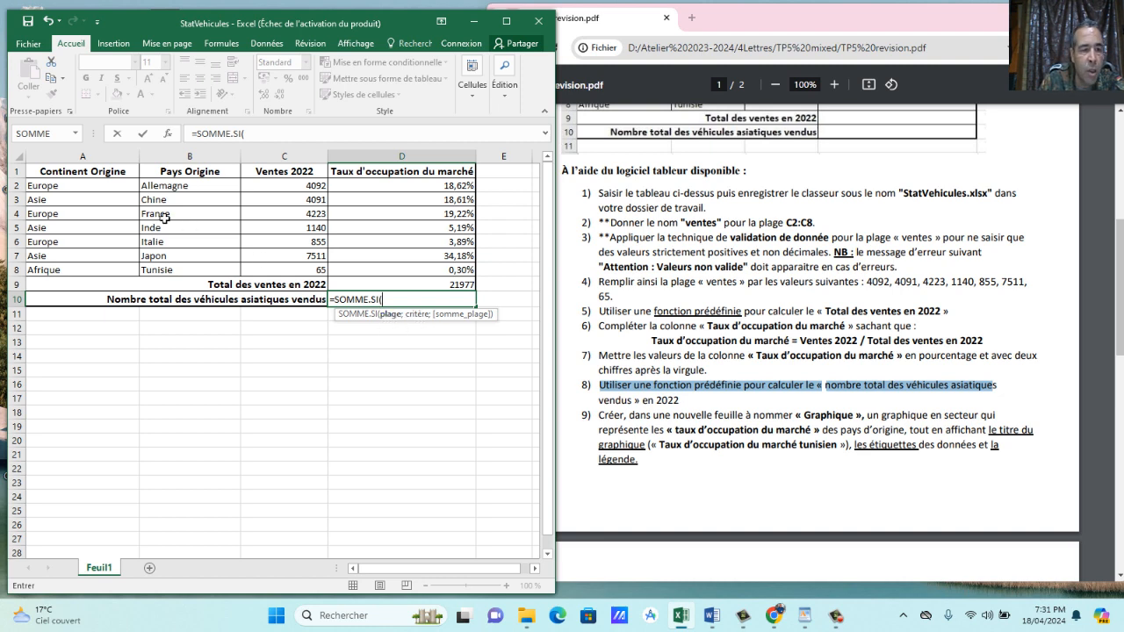
left_click_drag(88, 190, 78, 270)
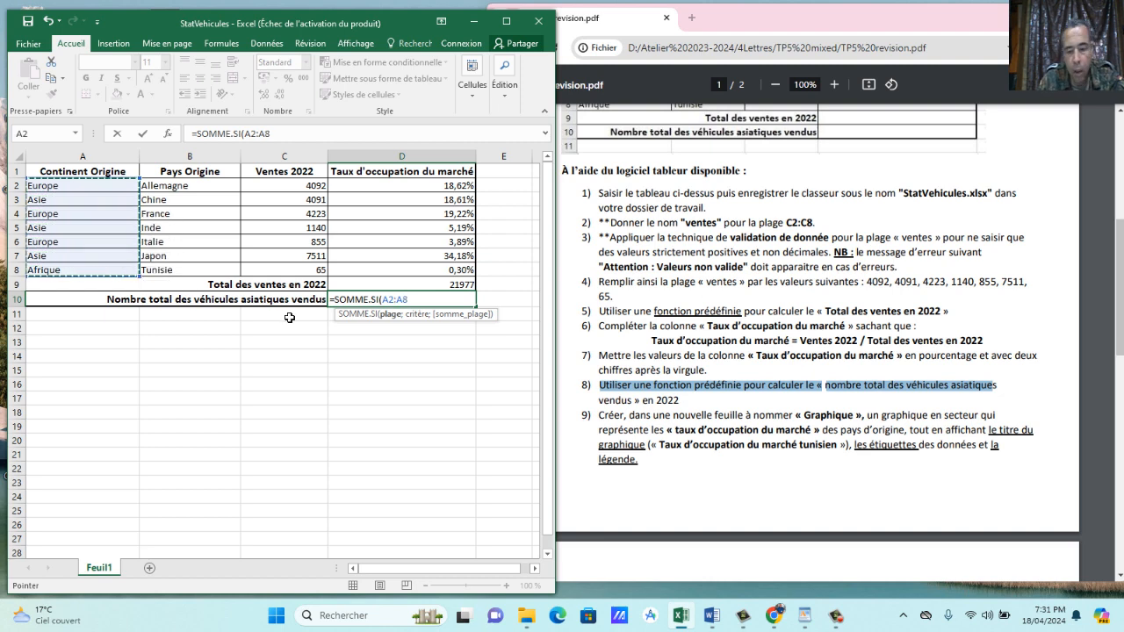
type(";\"asie")
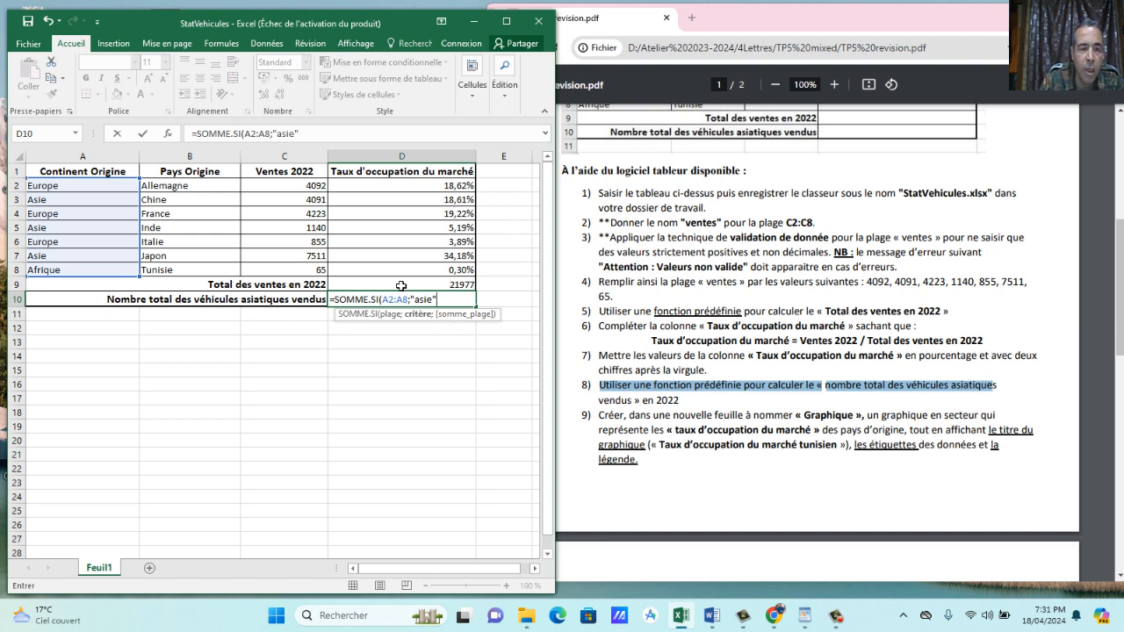
left_click_drag(309, 188, 310, 272)
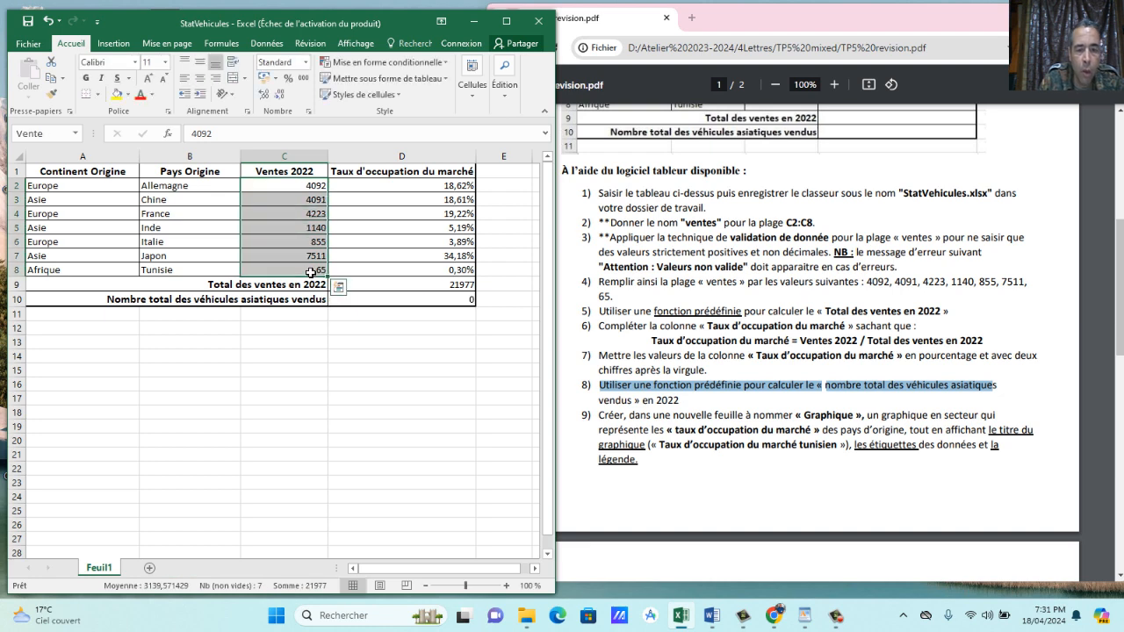
Complete the SOMME.SI formula in D10 by adding the sales range C2:C8 (Vente) as its sum range.
left_click(406, 299)
left_click(300, 134)
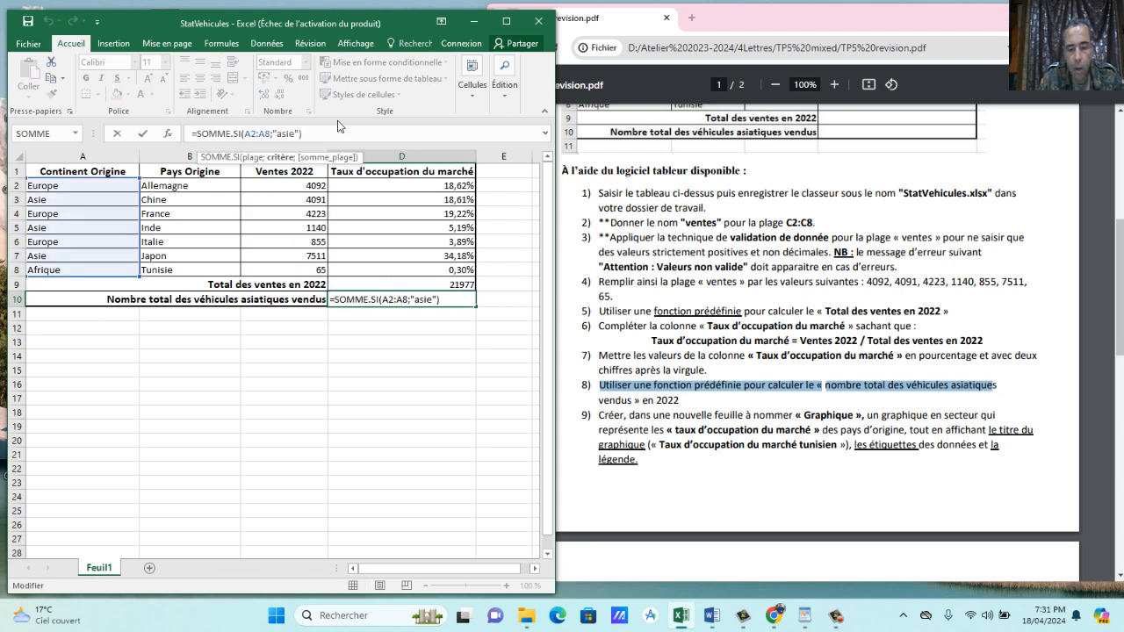
type(";")
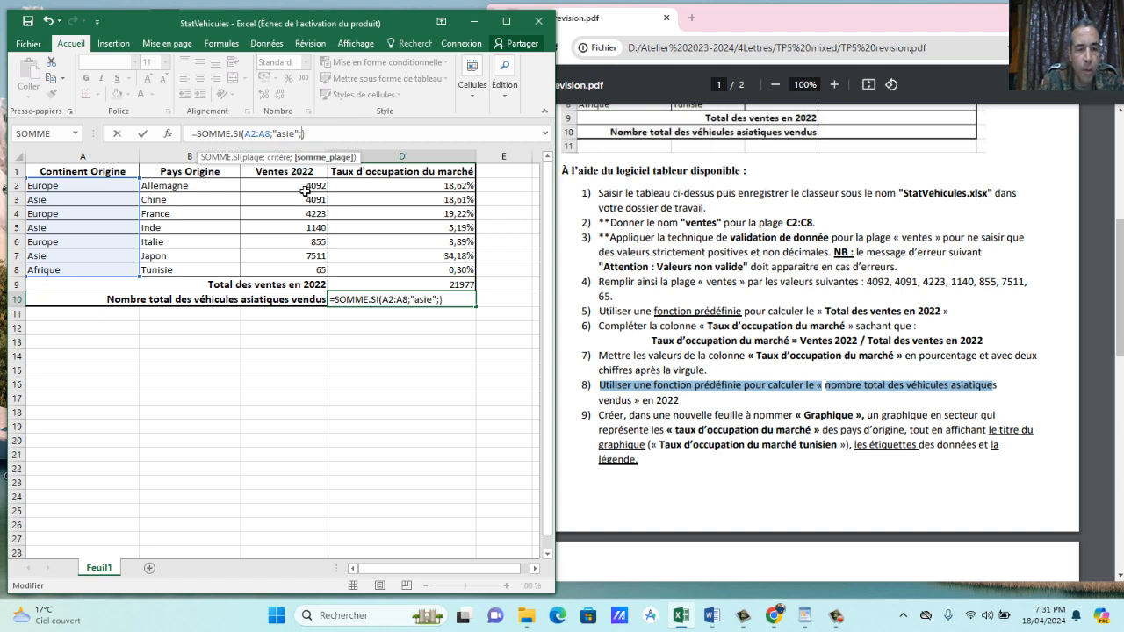
left_click_drag(303, 189, 295, 272)
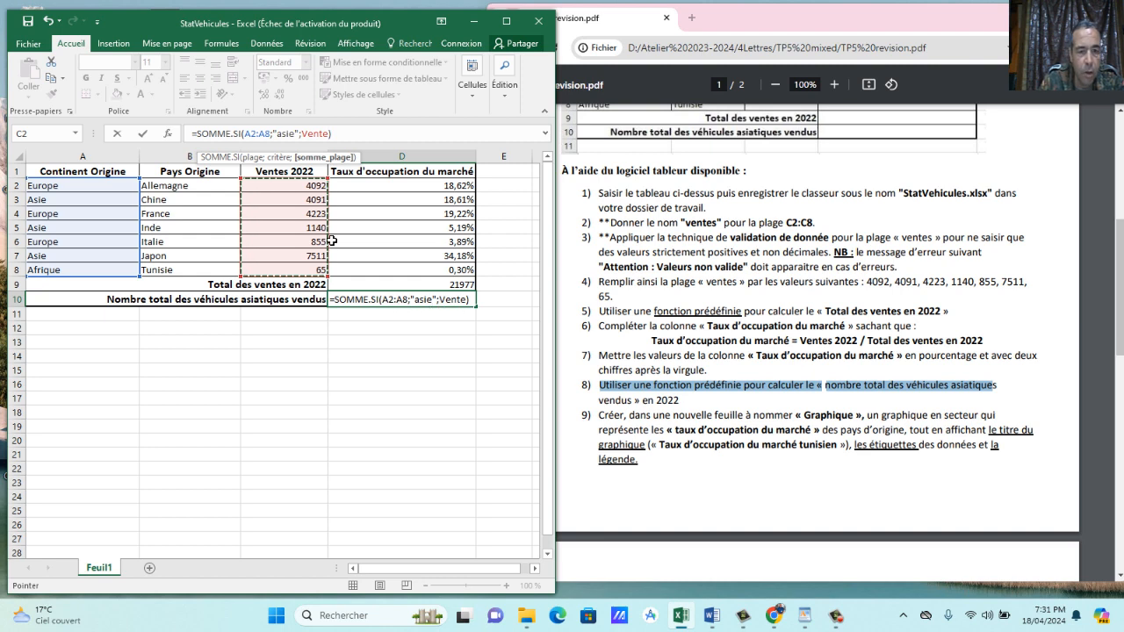
key("Return")
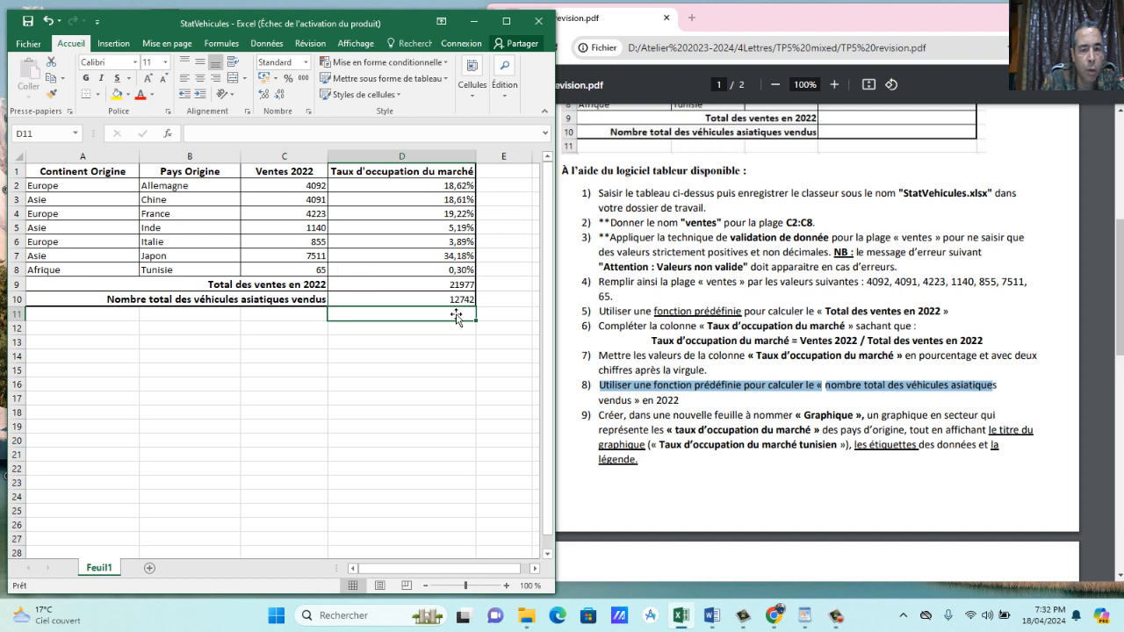
left_click(432, 356)
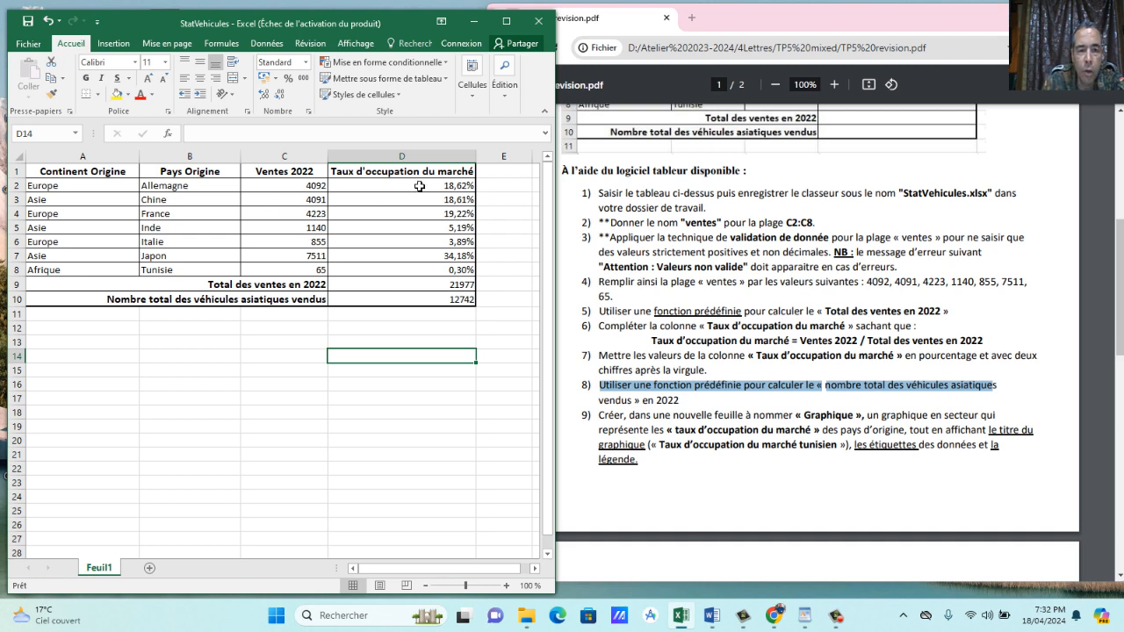
Maximize the workbook window and try a 2D pie chart built only from the market share values D2:D8.
left_click_drag(420, 186, 429, 271)
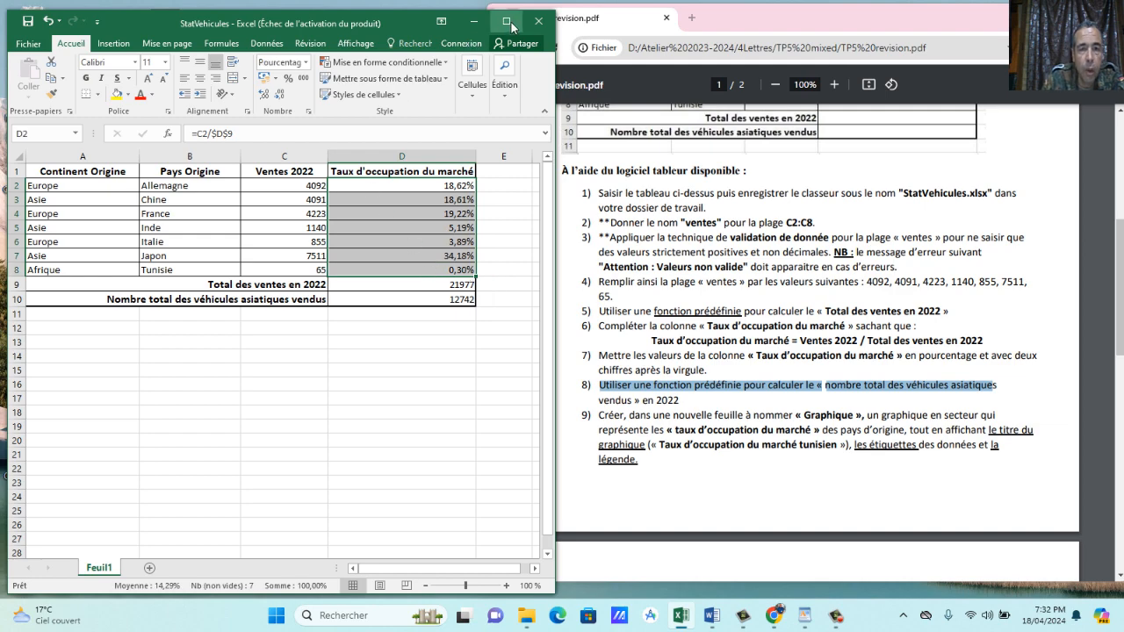
left_click(506, 20)
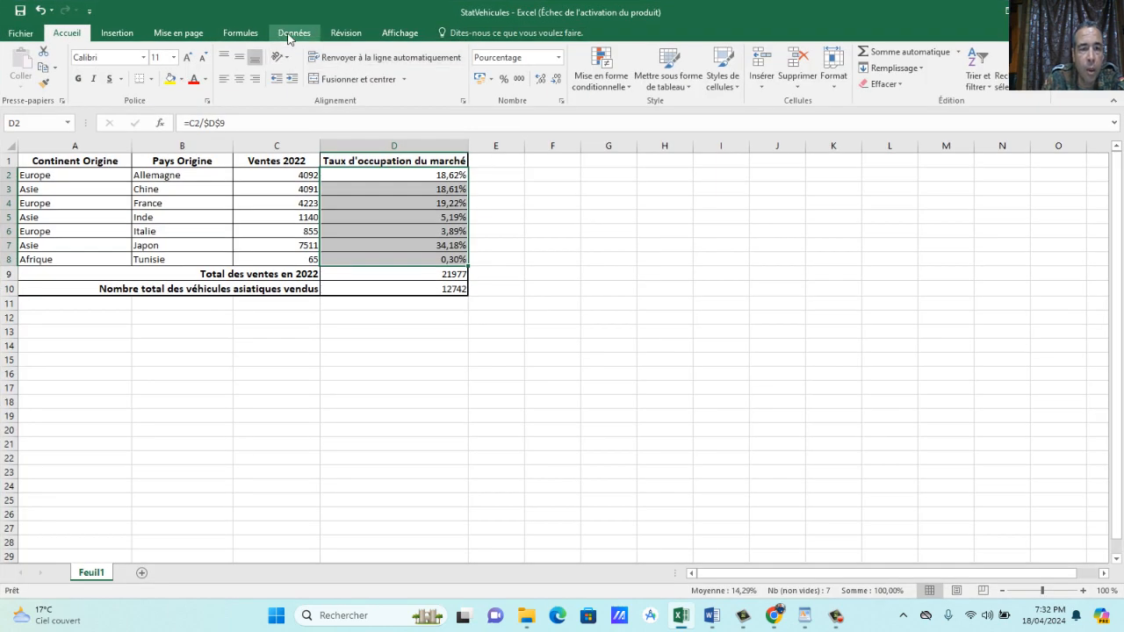
left_click(119, 34)
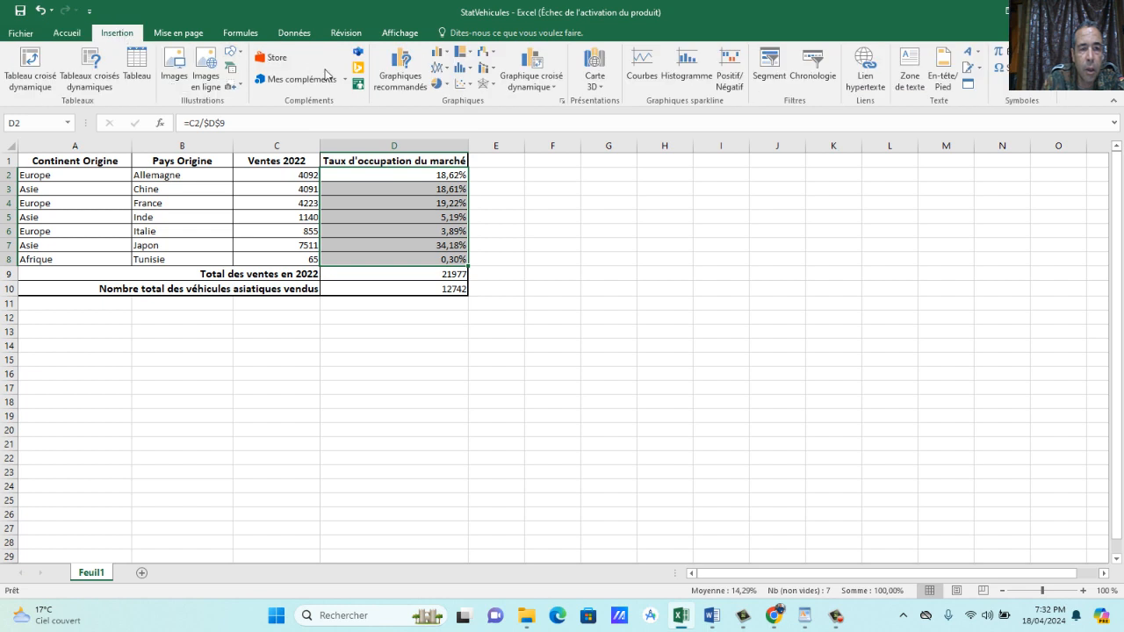
left_click(438, 82)
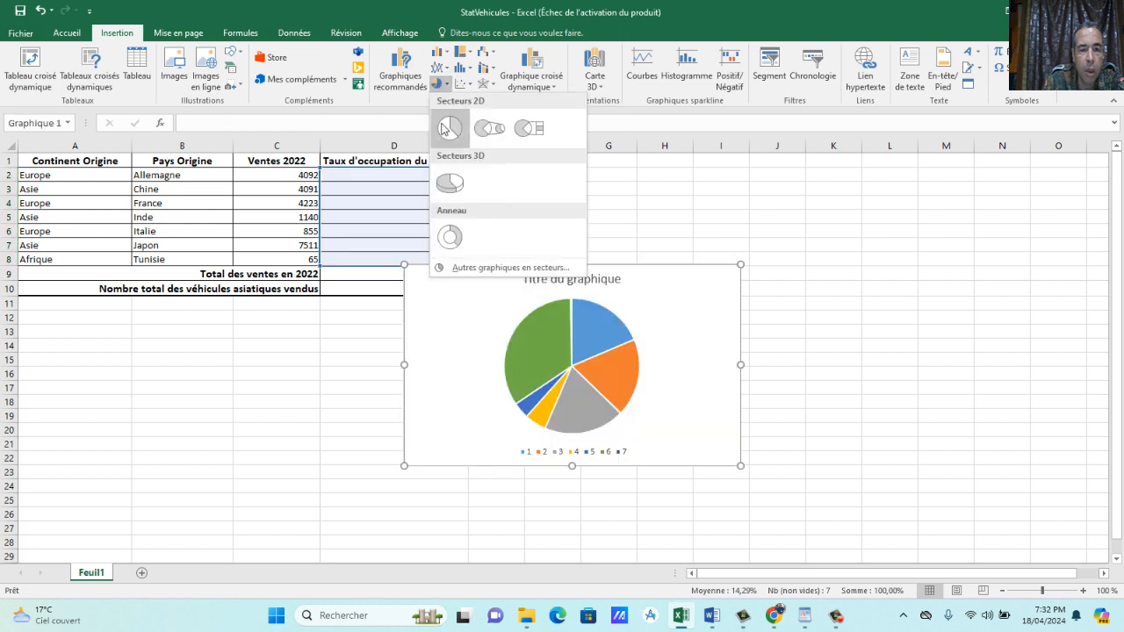
left_click(446, 128)
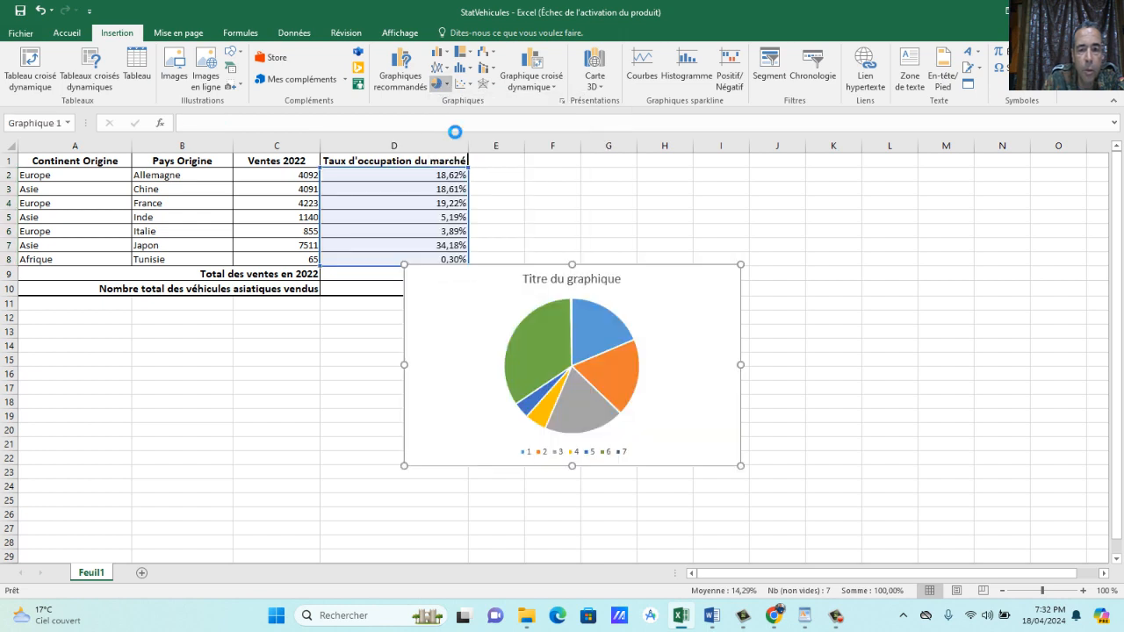
left_click(549, 286)
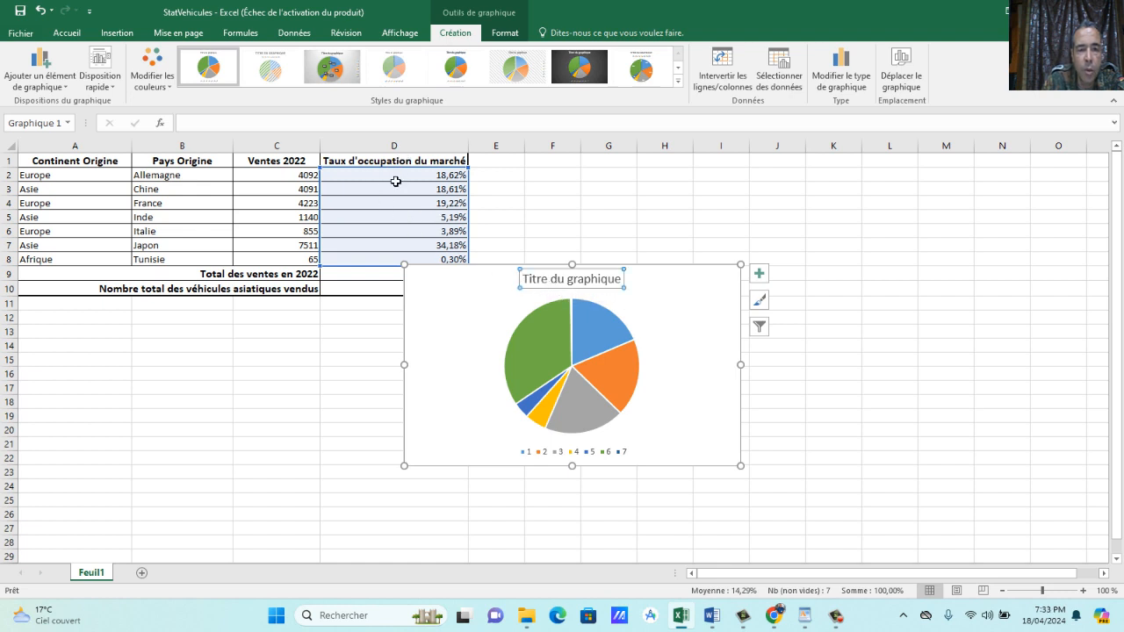
left_click(703, 313)
key("Delete")
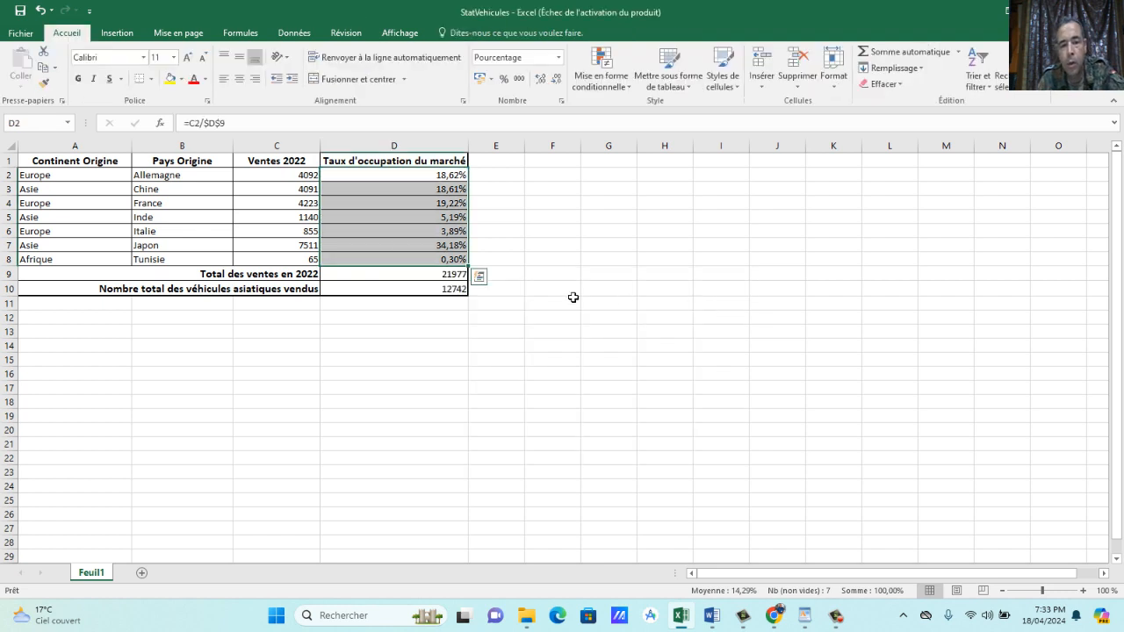
Try a 2D pie chart from D1:D8, header included, with the hatched chart style.
left_click_drag(397, 162, 404, 260)
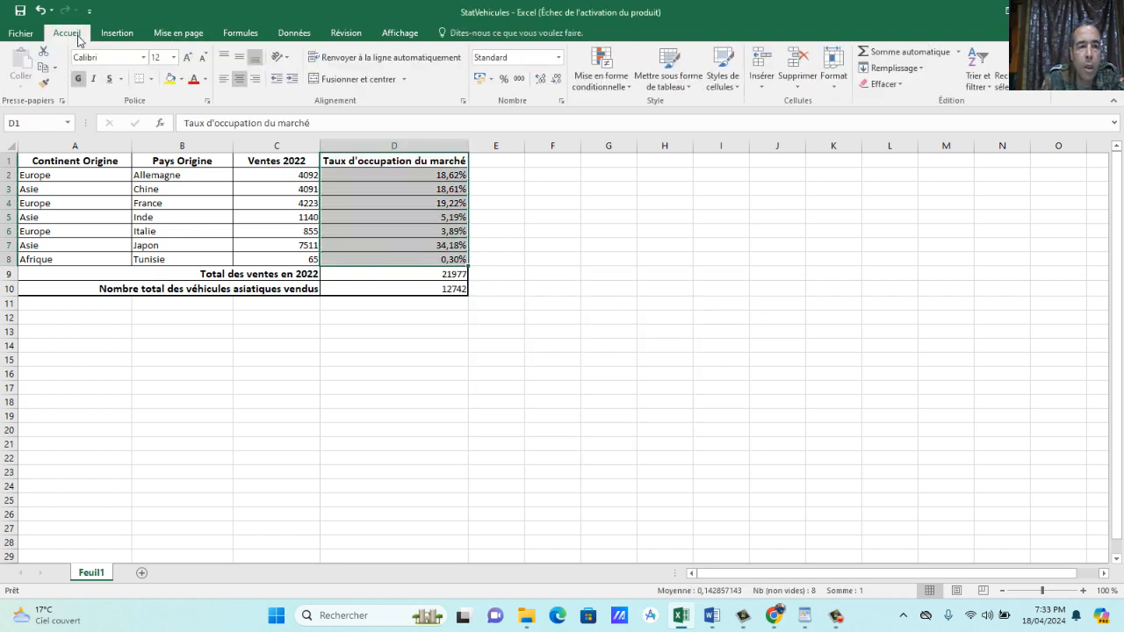
left_click(116, 34)
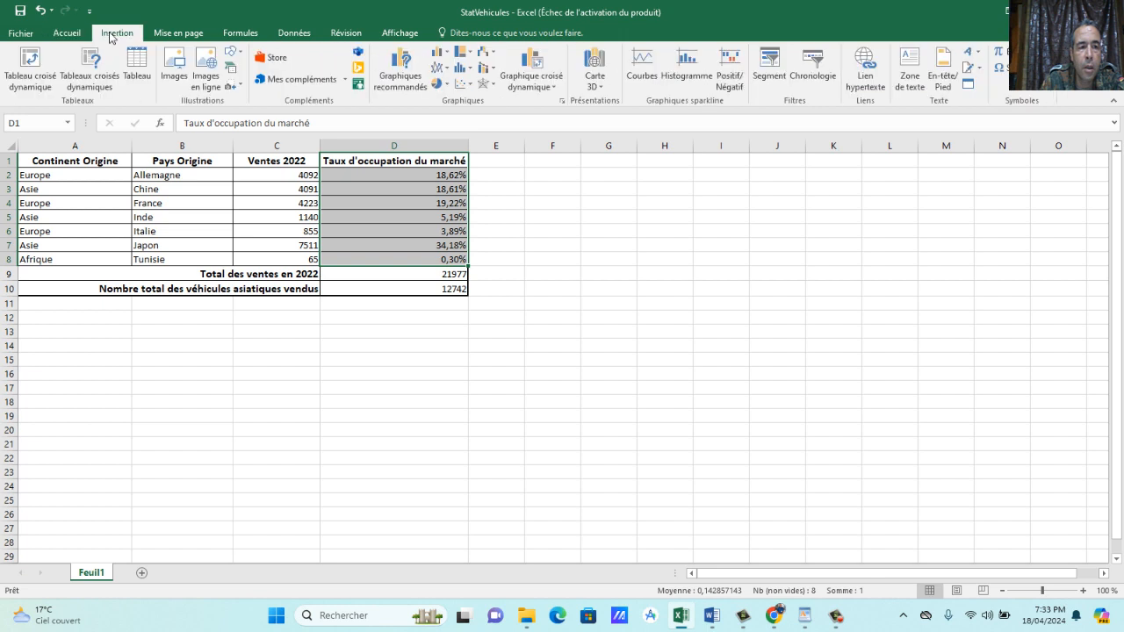
left_click(439, 85)
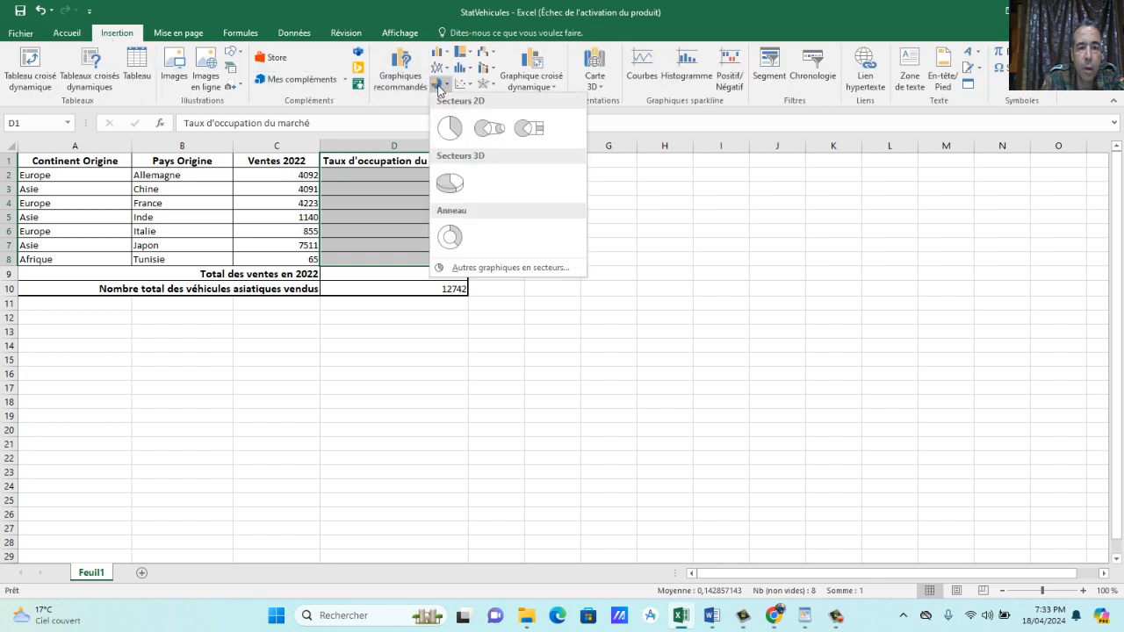
left_click(450, 130)
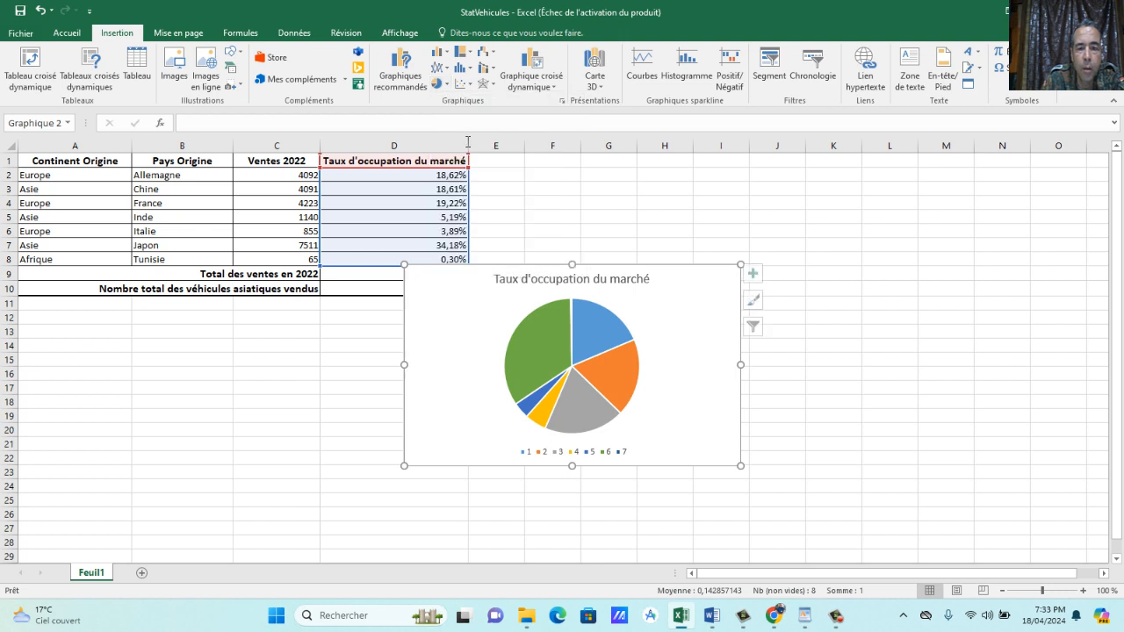
left_click_drag(713, 301, 713, 303)
double_click(713, 302)
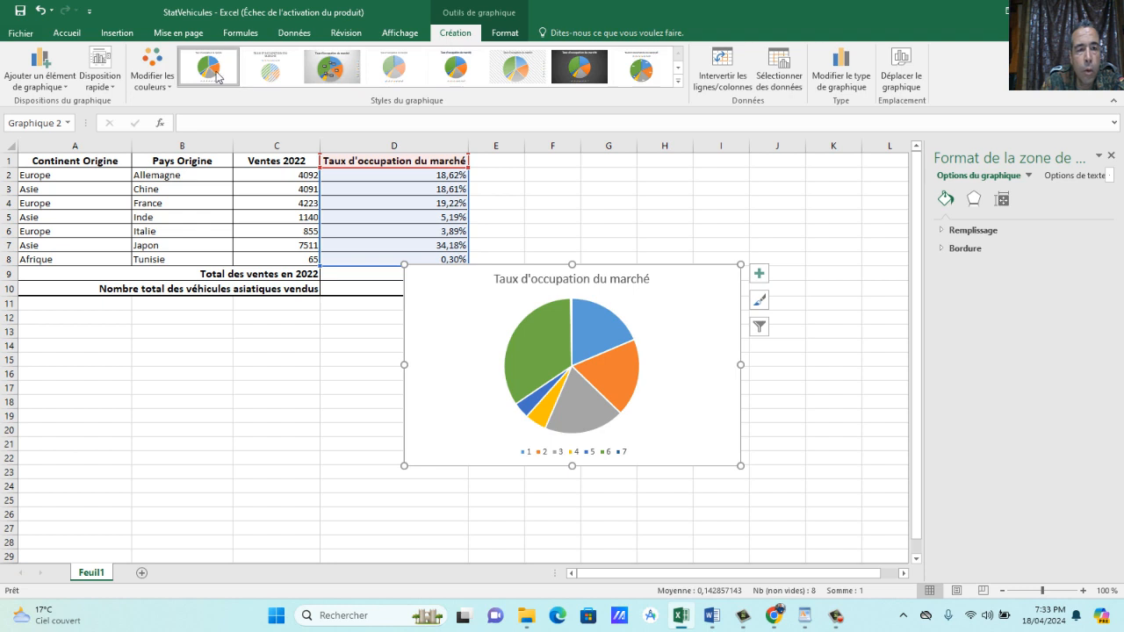
left_click(275, 76)
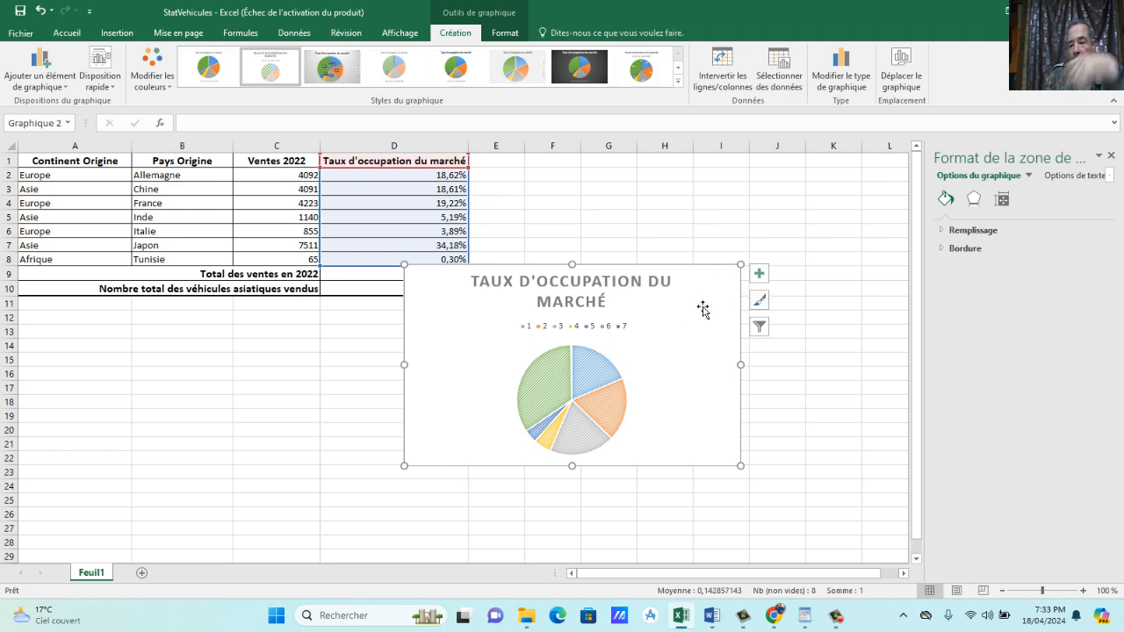
key("Delete")
Insert a 2D pie chart from B1:B8 and D1:D8 below the table, using the grey-background style with percentage labels and a side legend.
left_click(424, 165)
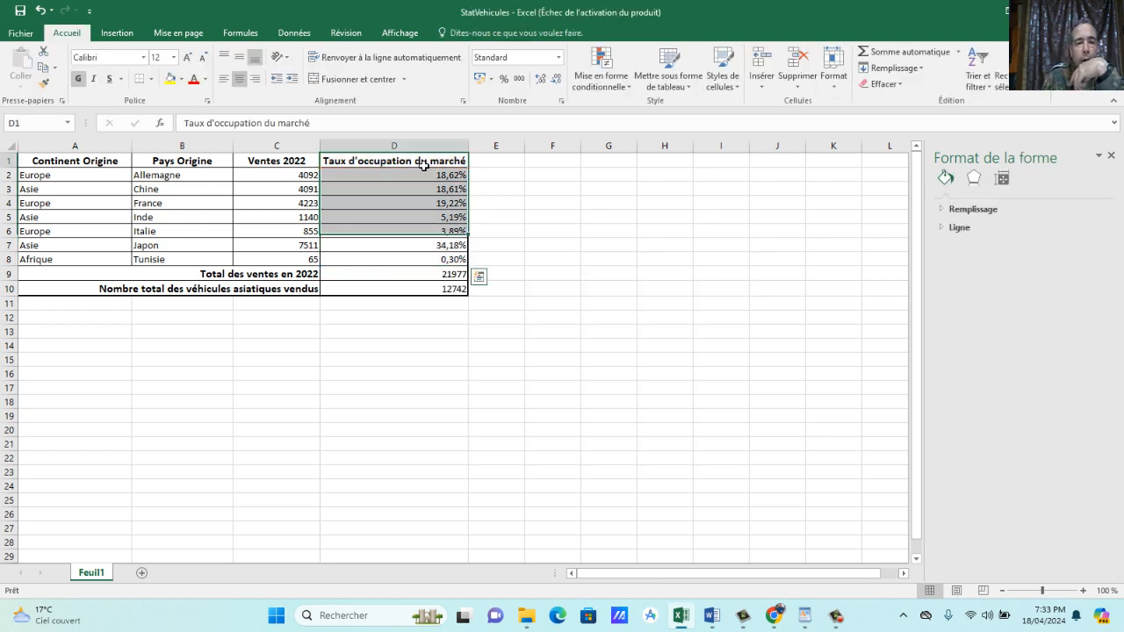
left_click_drag(424, 165, 420, 262)
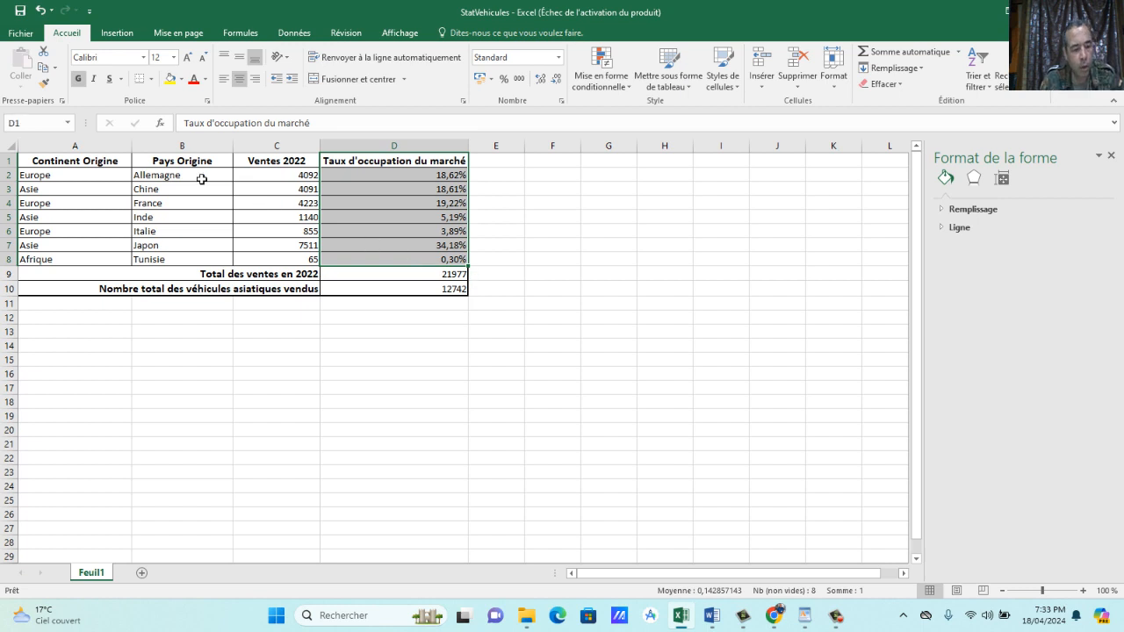
key("ctrl+q")
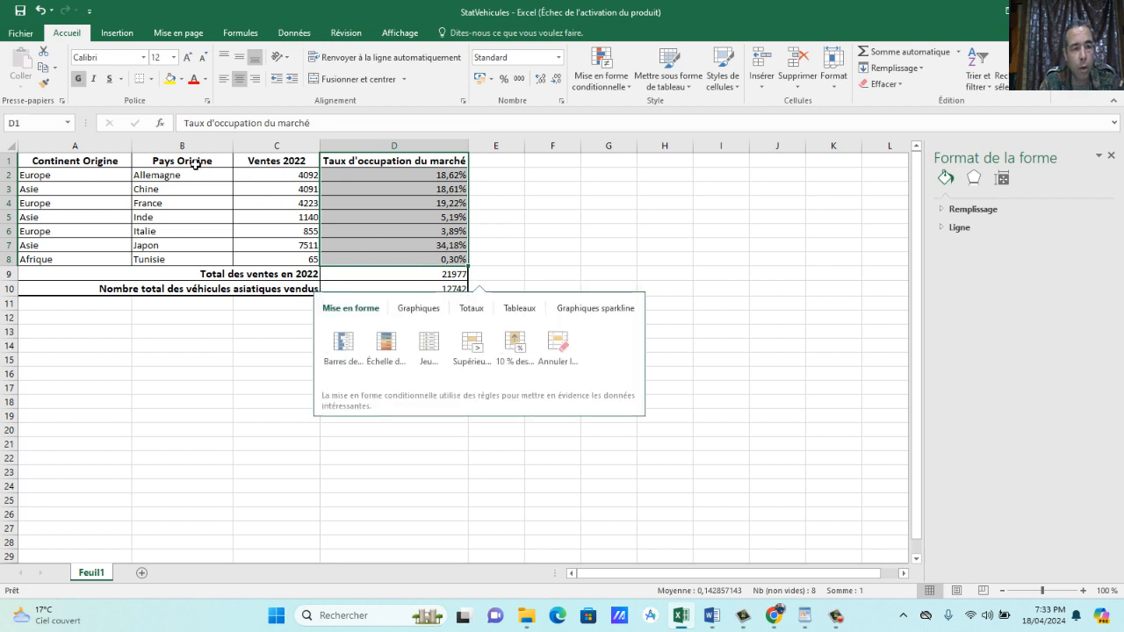
left_click_drag(200, 162, 199, 260)
left_click(117, 33)
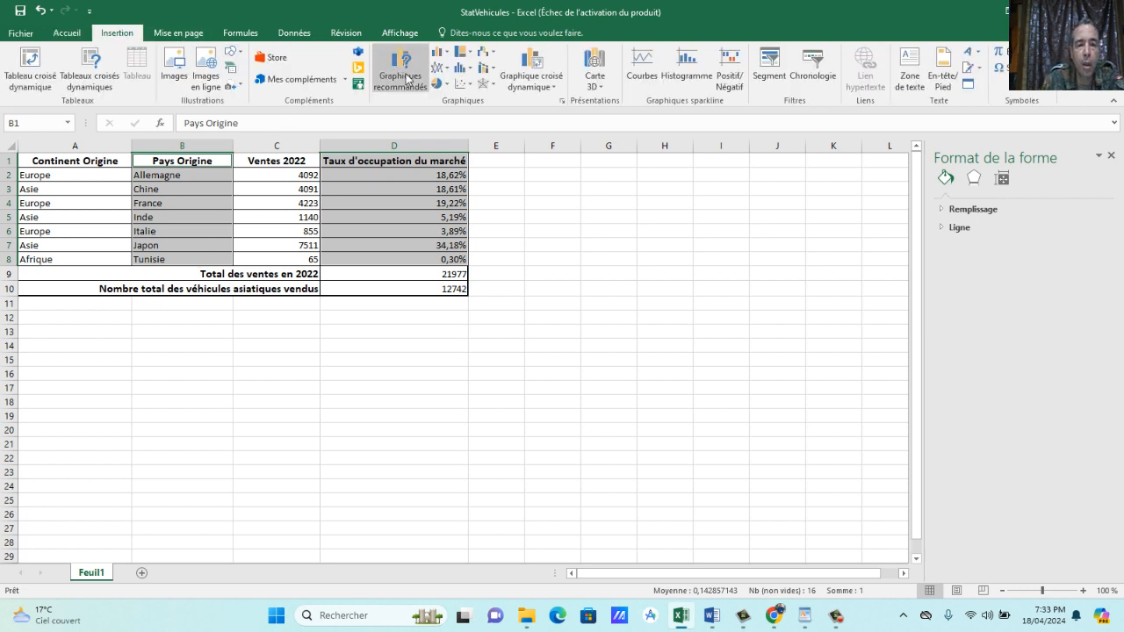
left_click(438, 84)
left_click(450, 134)
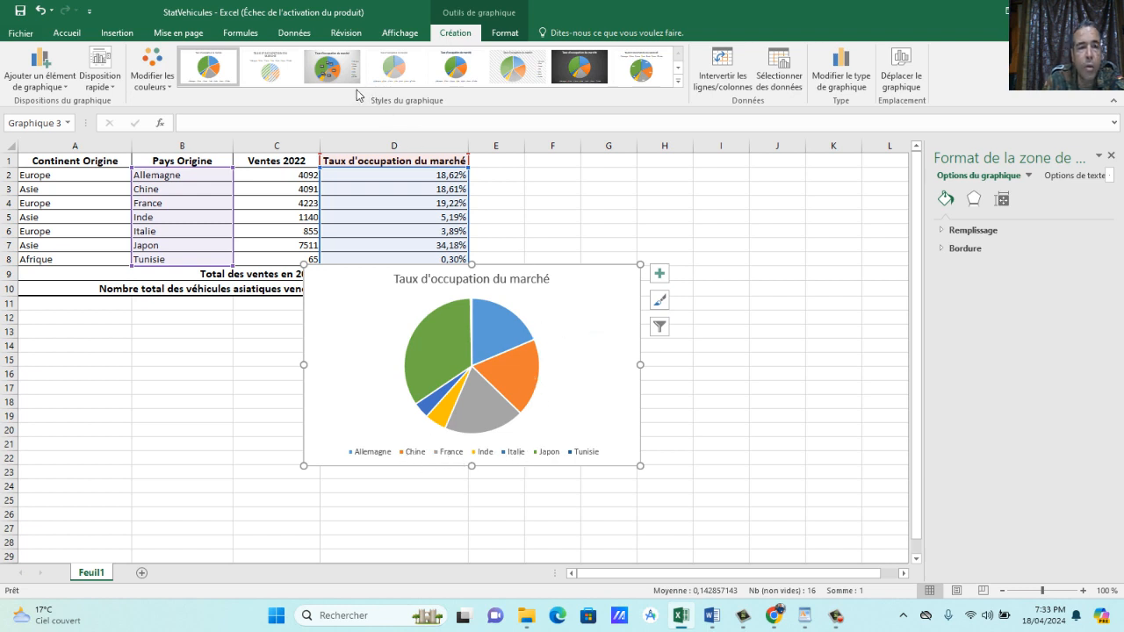
left_click(338, 70)
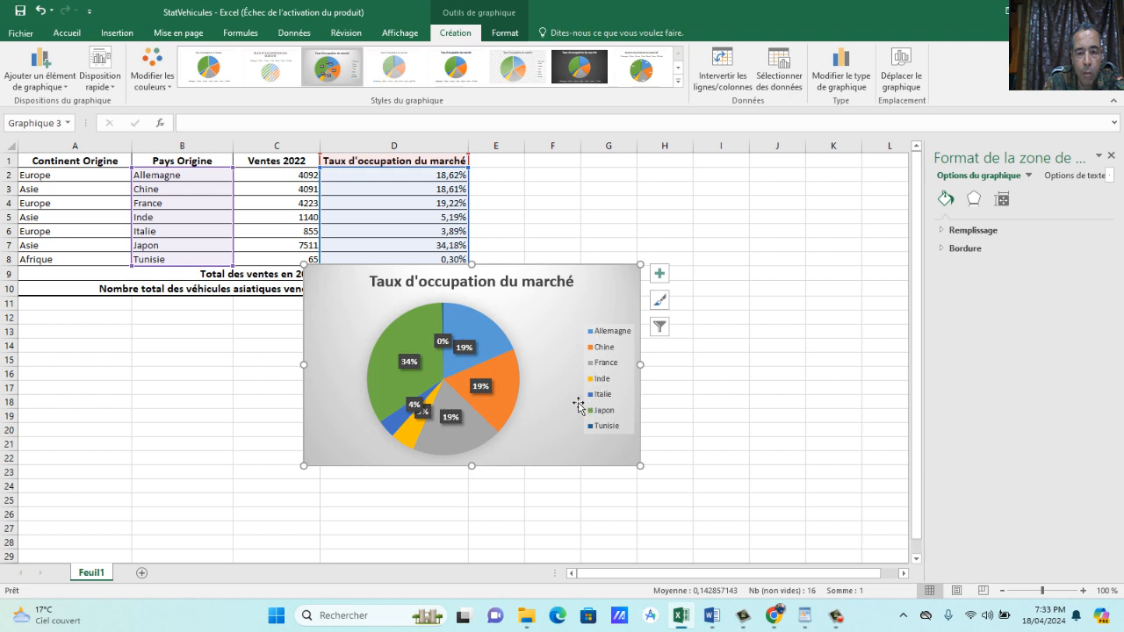
left_click_drag(602, 299, 527, 346)
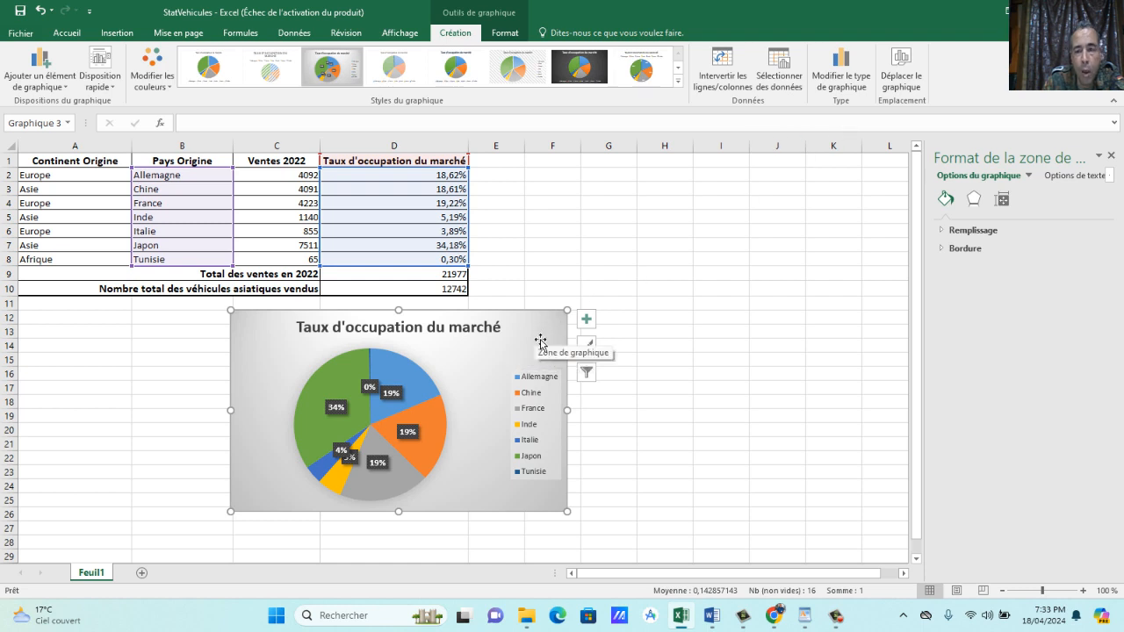
Move the pie chart to a new sheet named Graphique and save the workbook.
left_click(900, 84)
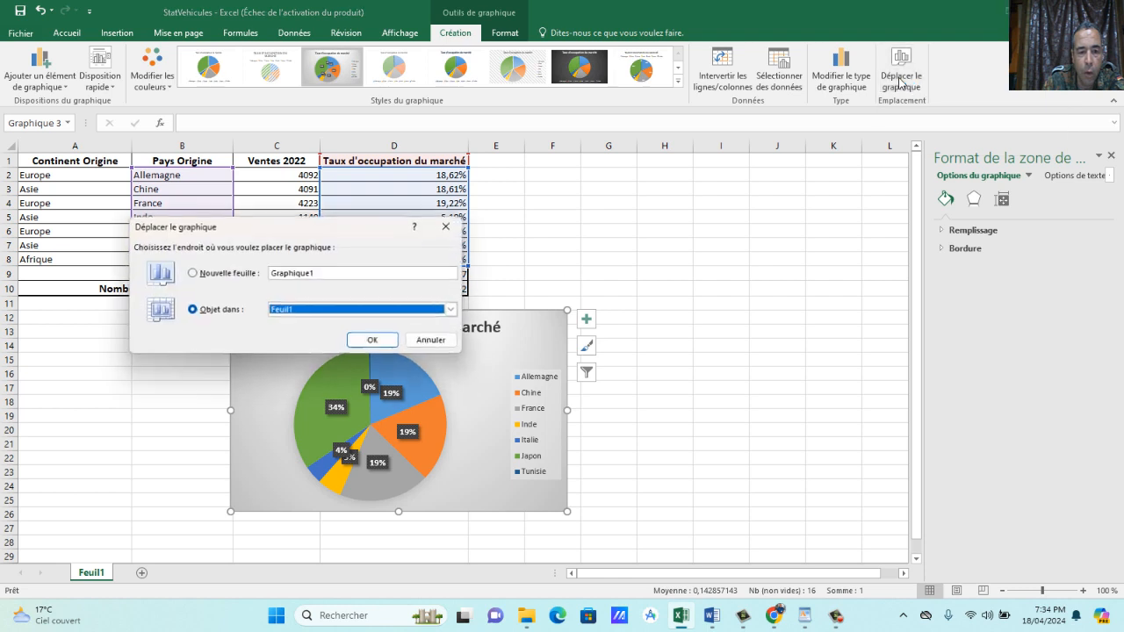
left_click(322, 281)
key("BackSpace")
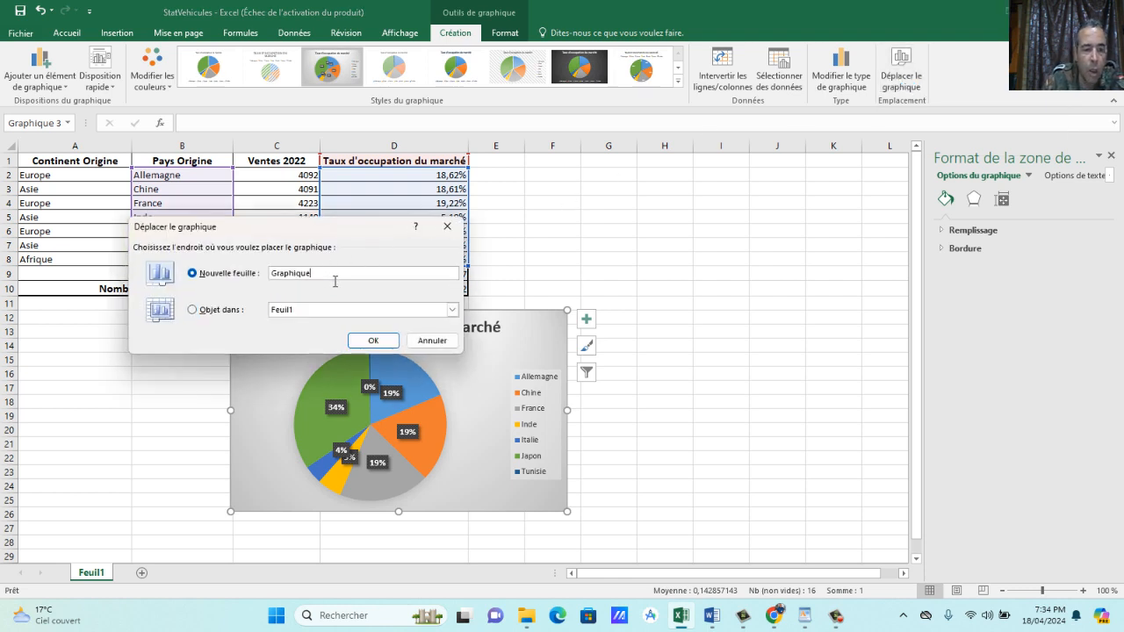
left_click(375, 343)
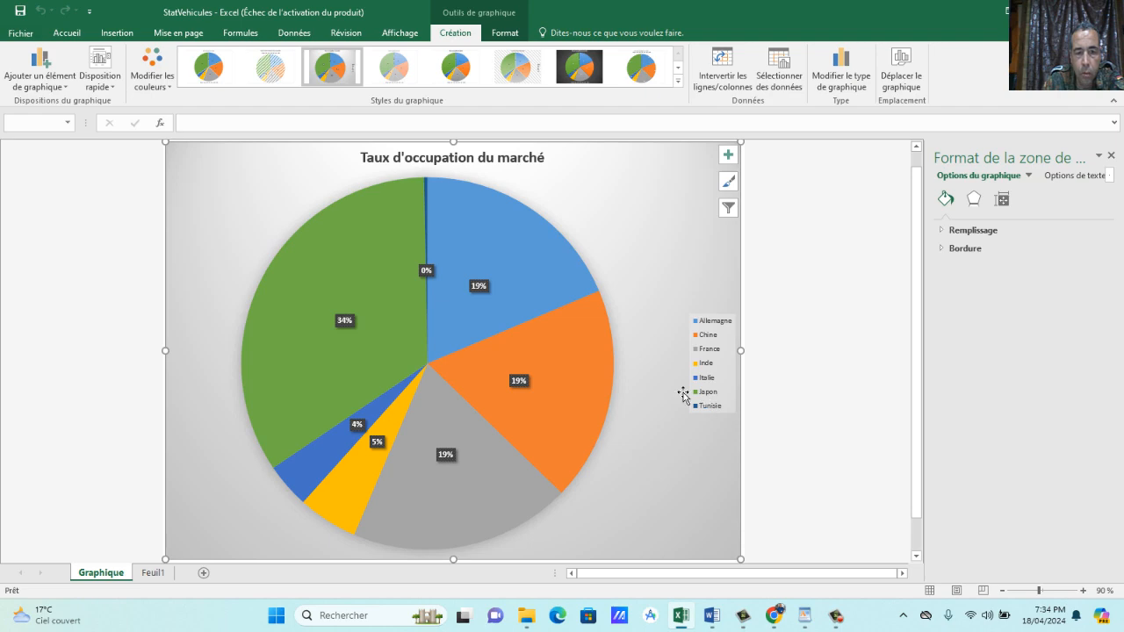
left_click(20, 11)
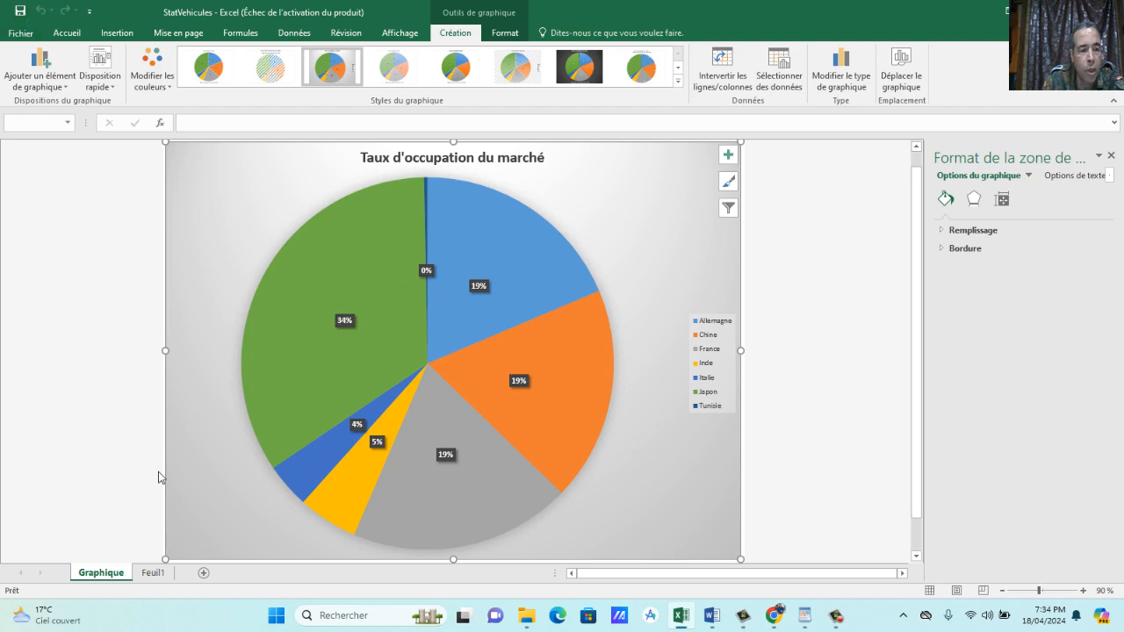
Return to Feuil1, restore the workbook window beside the PDF and close the shape formatting pane.
left_click(154, 572)
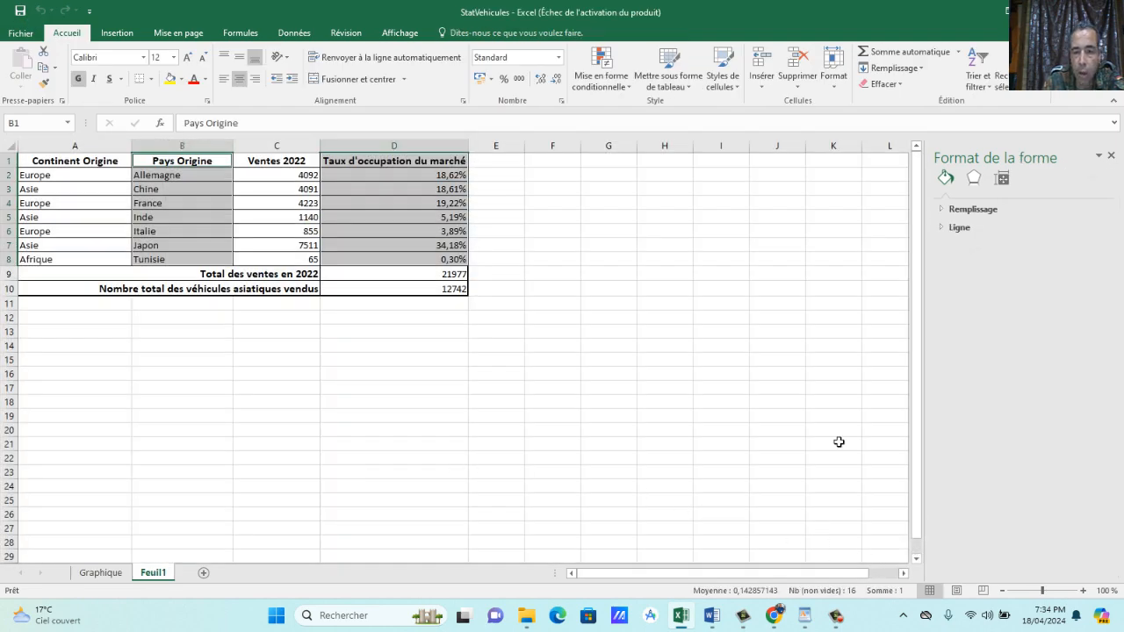
left_click(1072, 12)
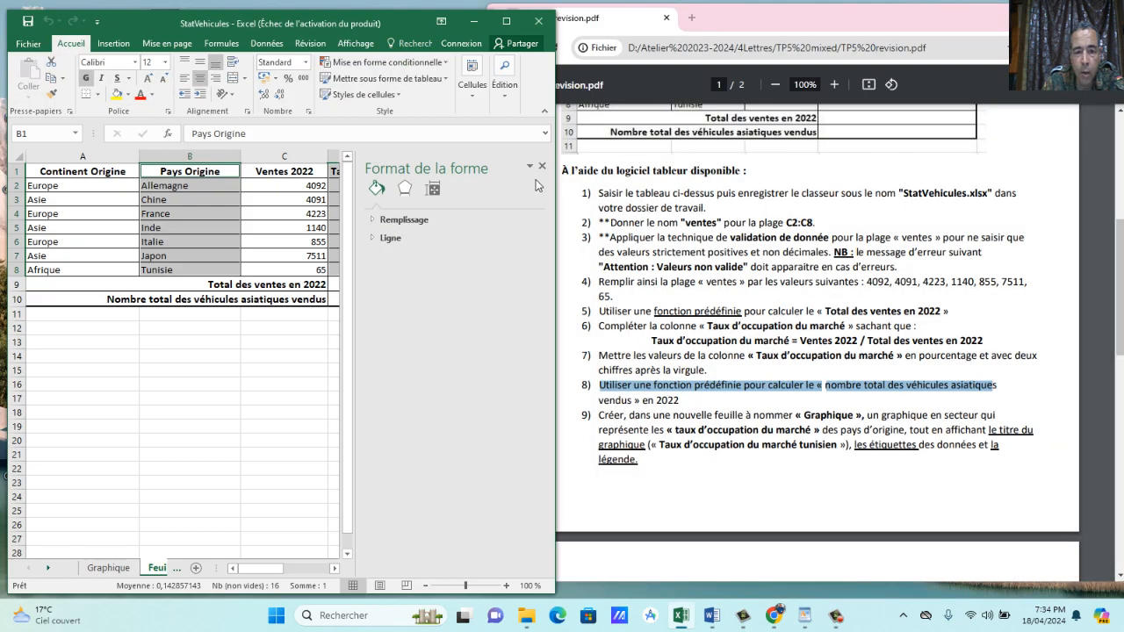
left_click(542, 166)
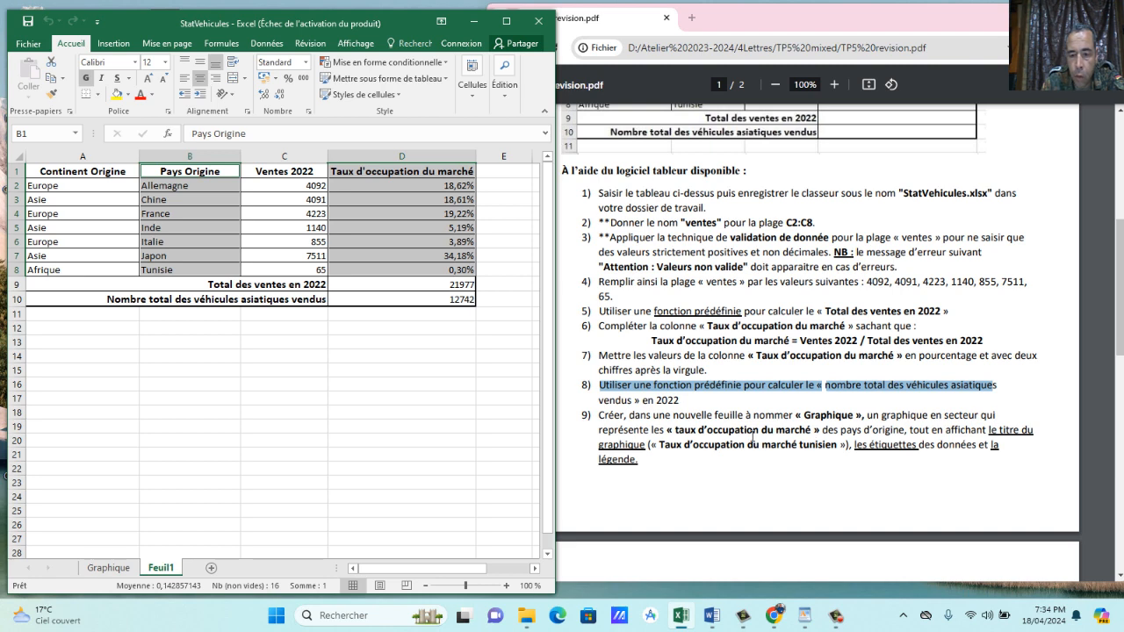
Check the Graphique chart against question 9, read question 10 in the PDF and return to Feuil1.
left_click(112, 568)
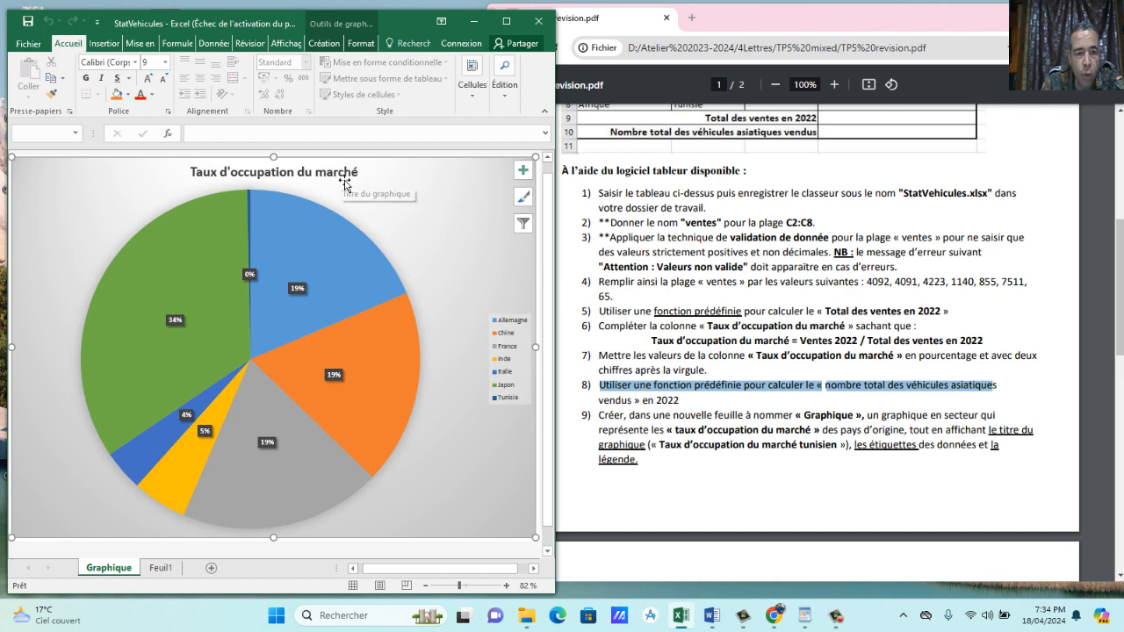
left_click_drag(1121, 295, 1120, 376)
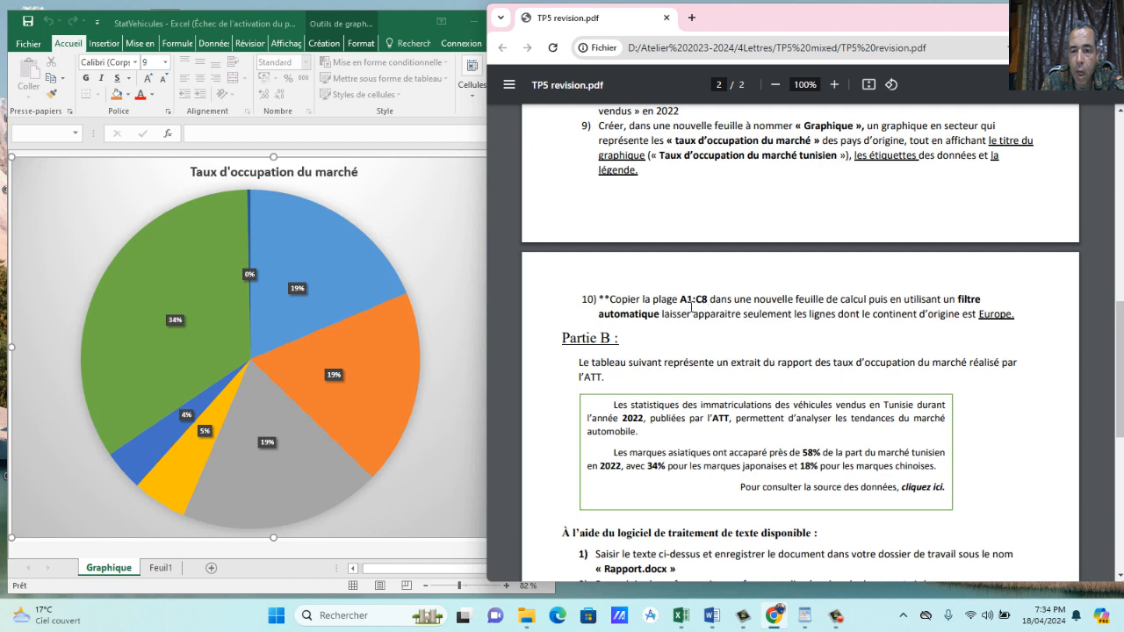
left_click(164, 567)
left_click(164, 567)
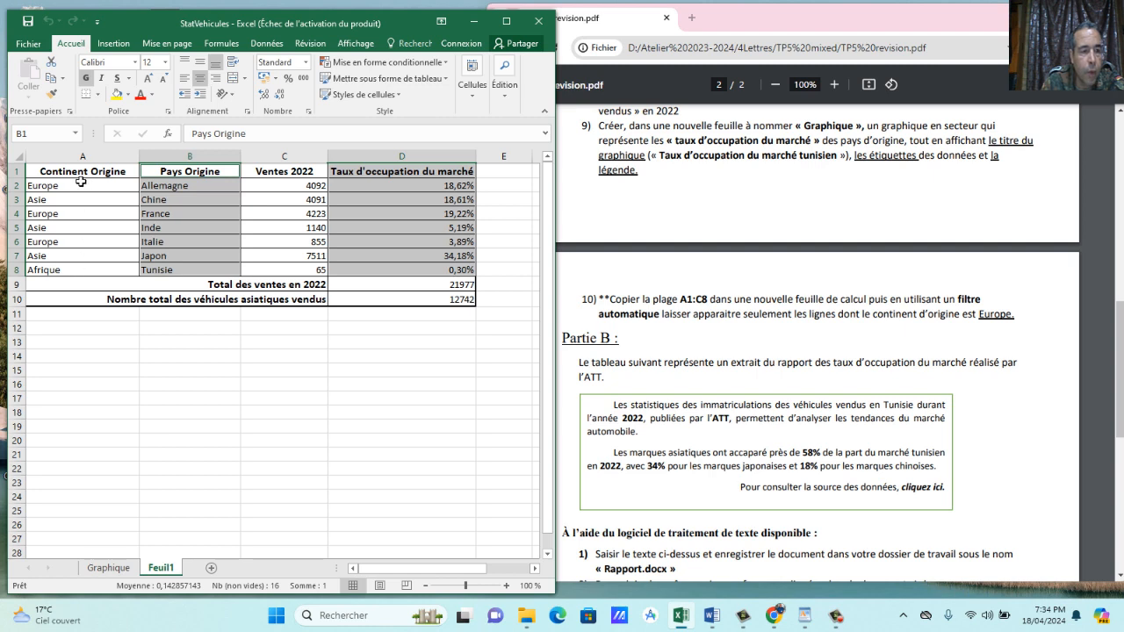
Copy A1:C8 from Feuil1 into a new sheet at A1 and widen columns A to C to fit their contents.
left_click_drag(63, 175, 297, 280)
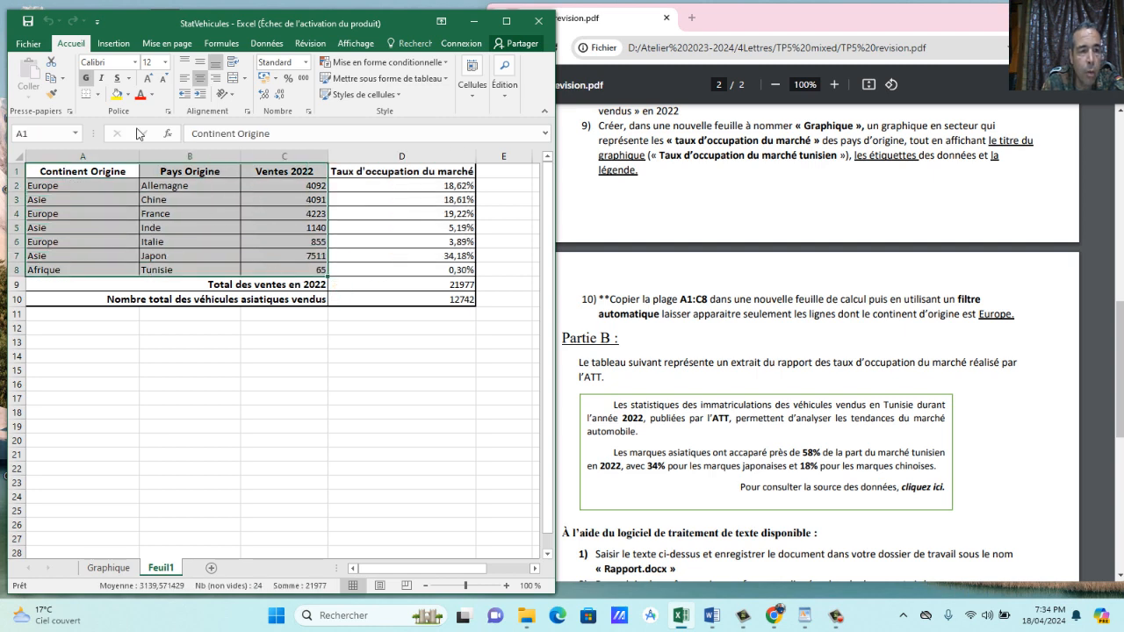
left_click(54, 80)
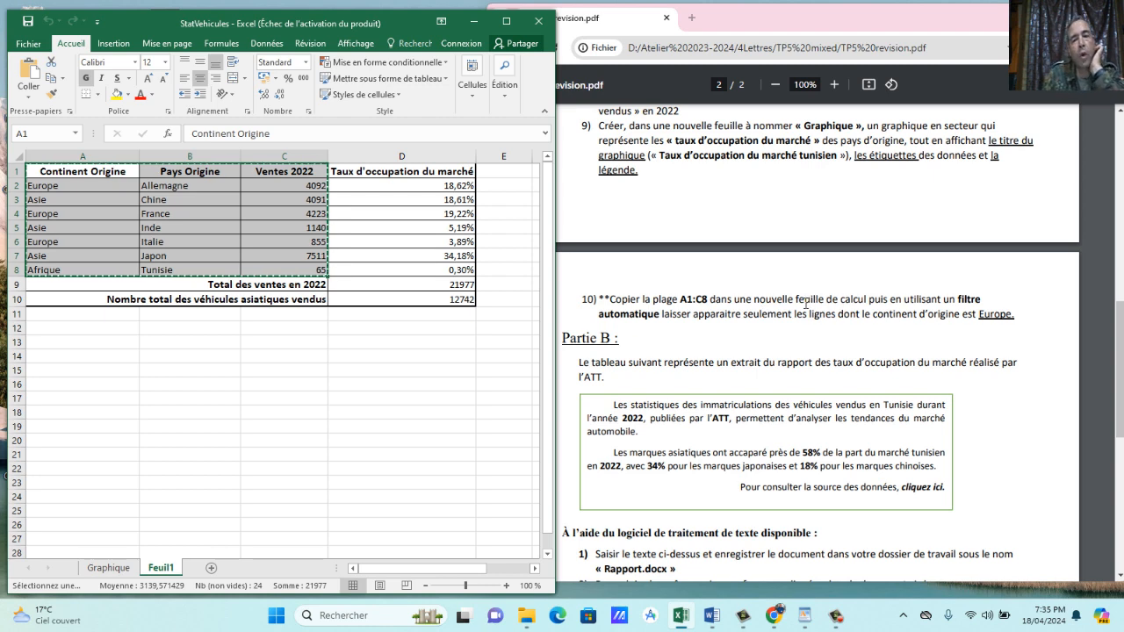
left_click(211, 568)
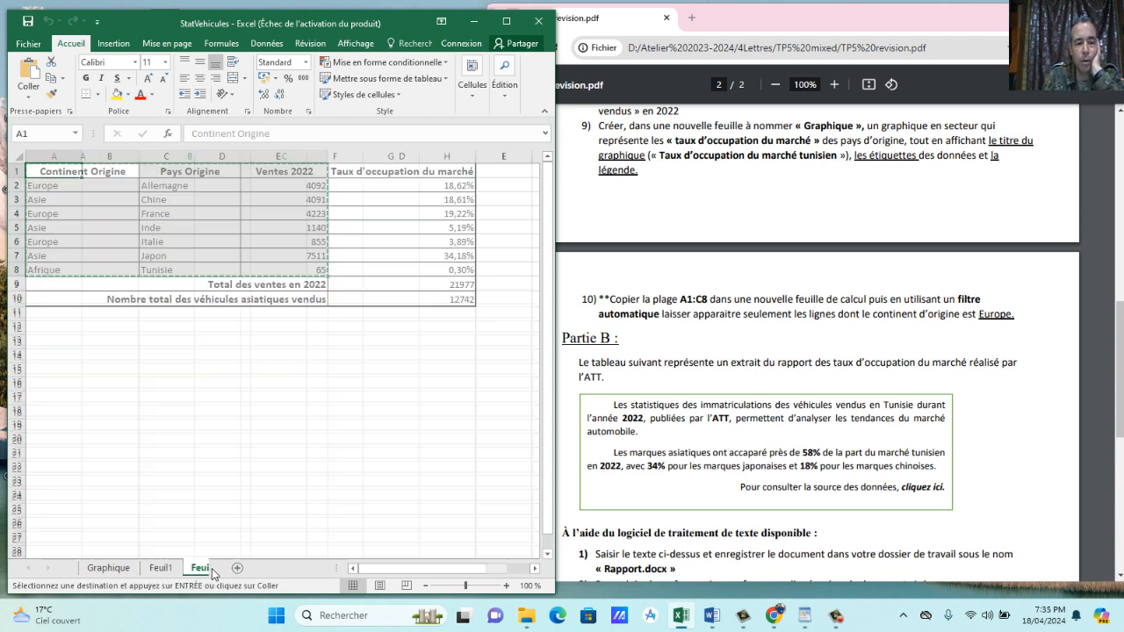
right_click(61, 172)
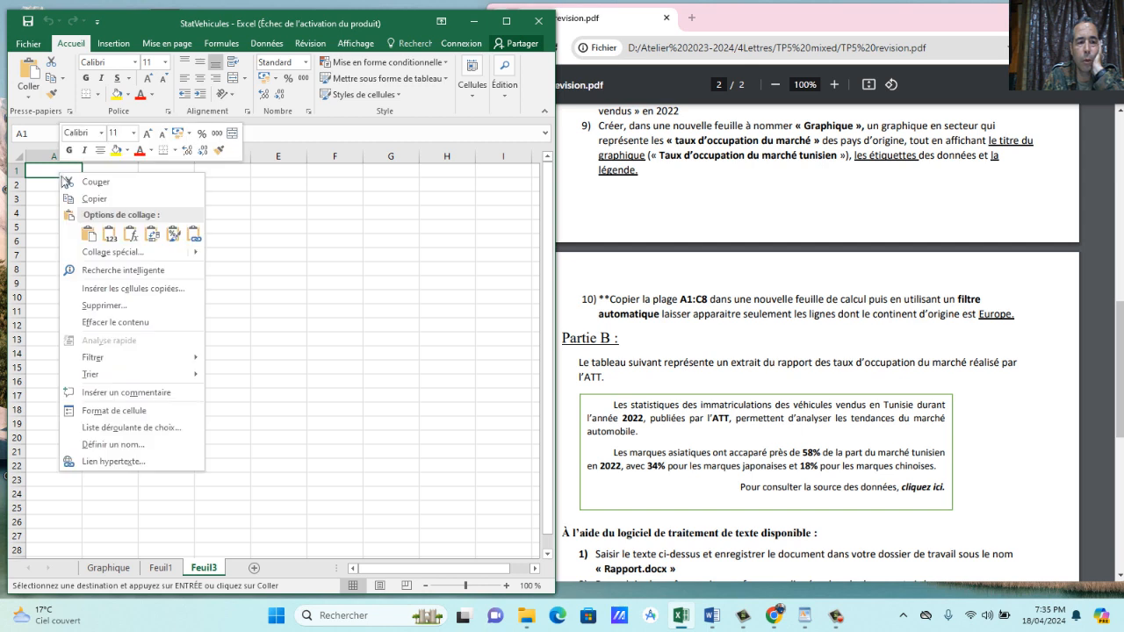
left_click(88, 235)
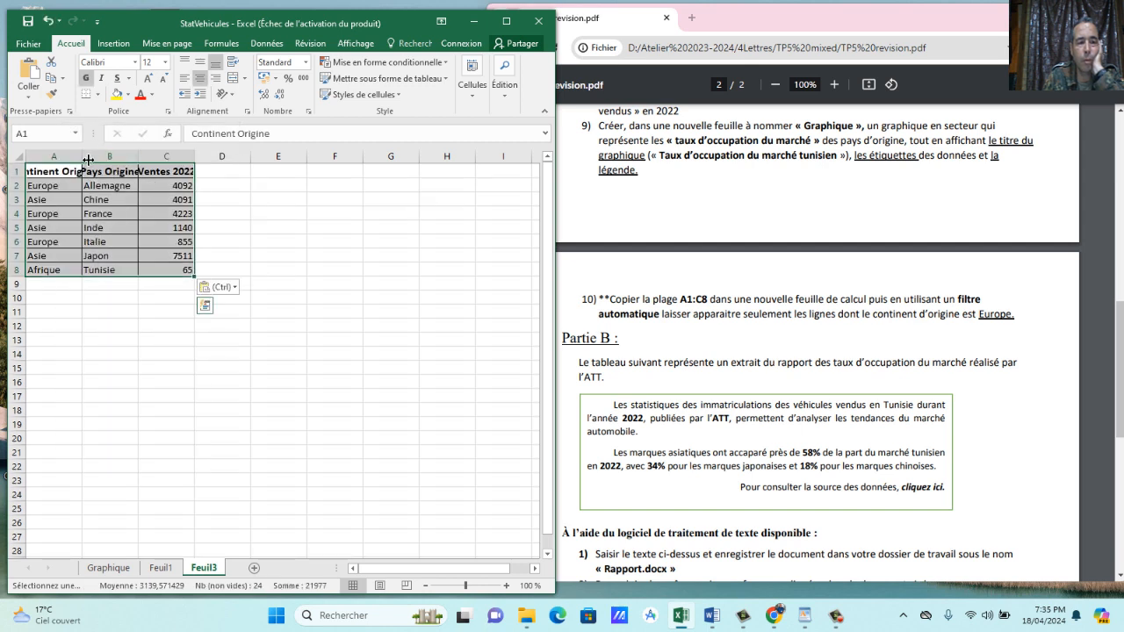
left_click_drag(89, 160, 353, 162)
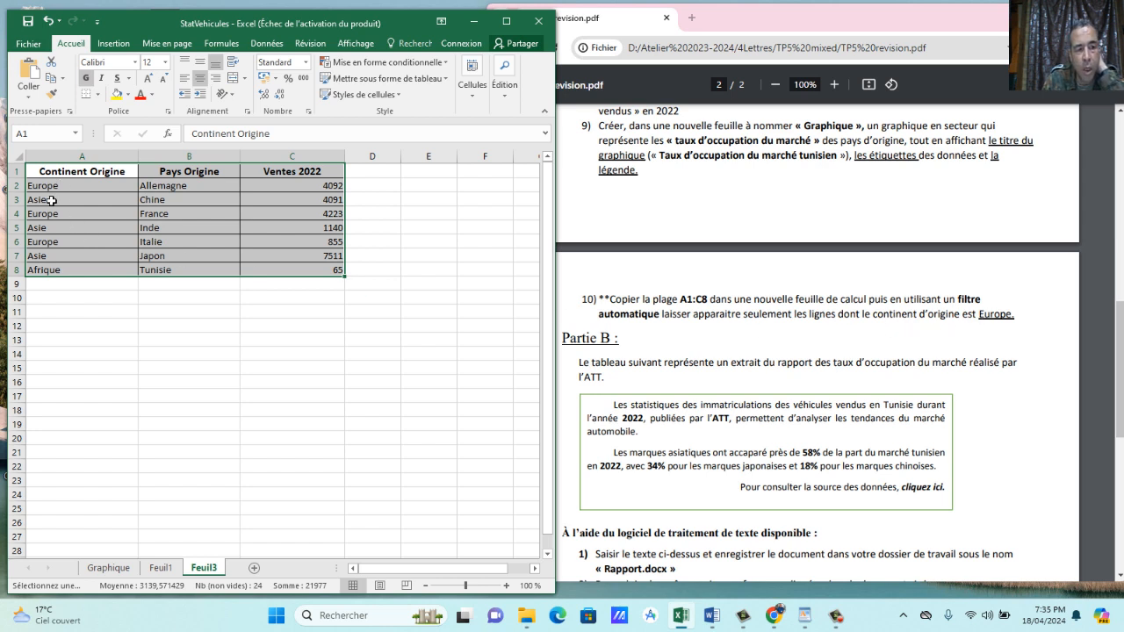
Maximize the workbook and apply an automatic filter to A1:C8 that keeps only Europe in Continent Origine.
left_click_drag(88, 175, 306, 275)
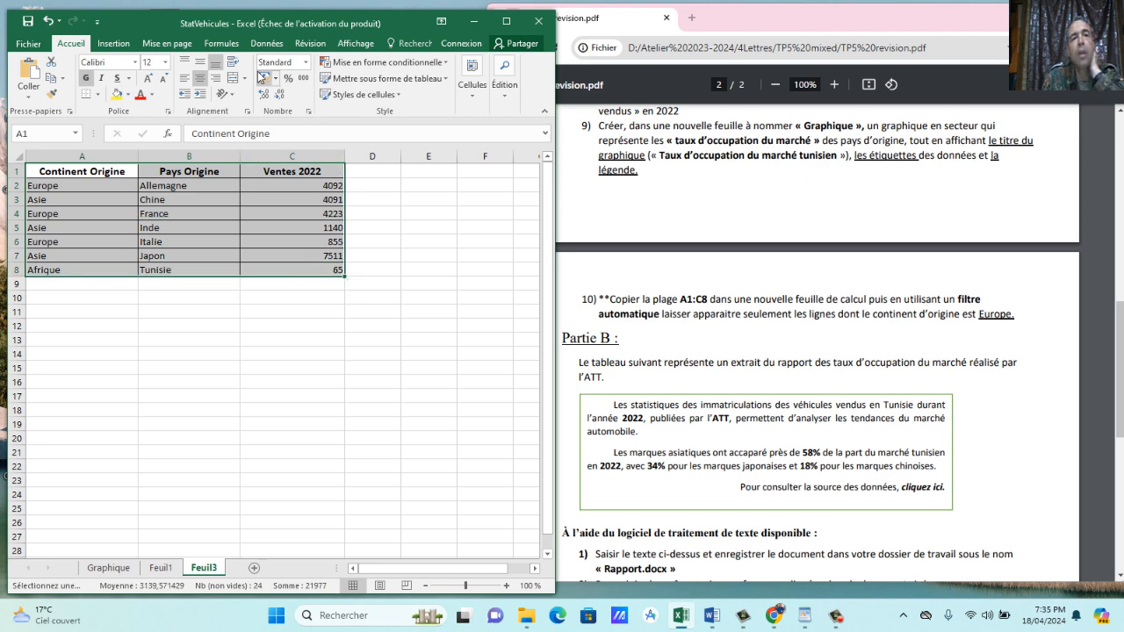
left_click(505, 20)
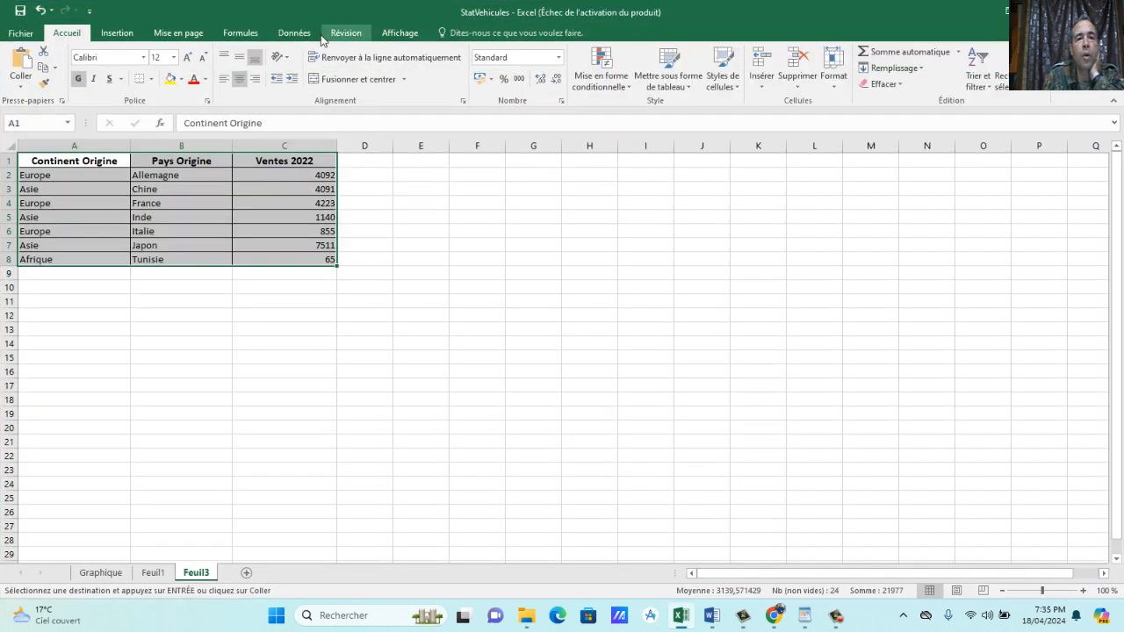
left_click(295, 33)
left_click(499, 74)
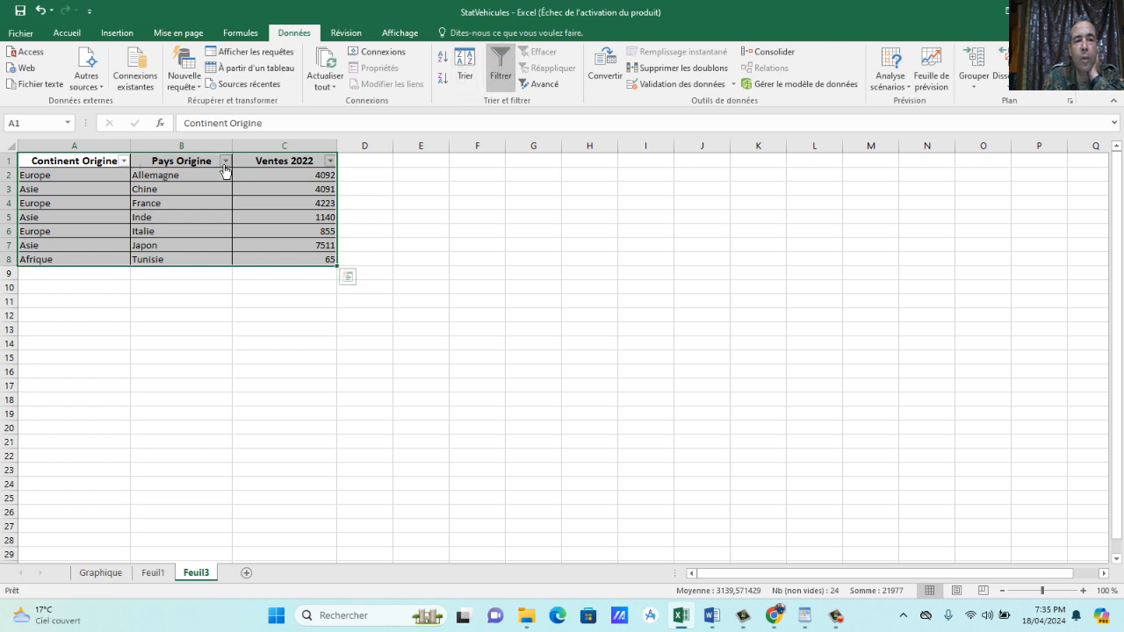
left_click(124, 161)
left_click(41, 320)
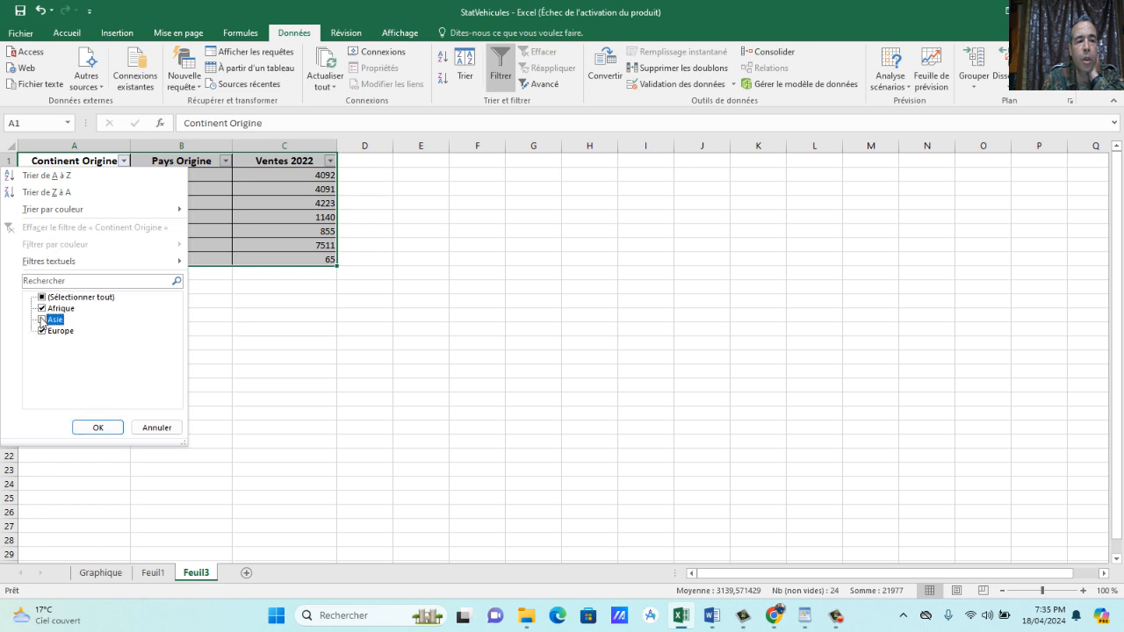
left_click(41, 308)
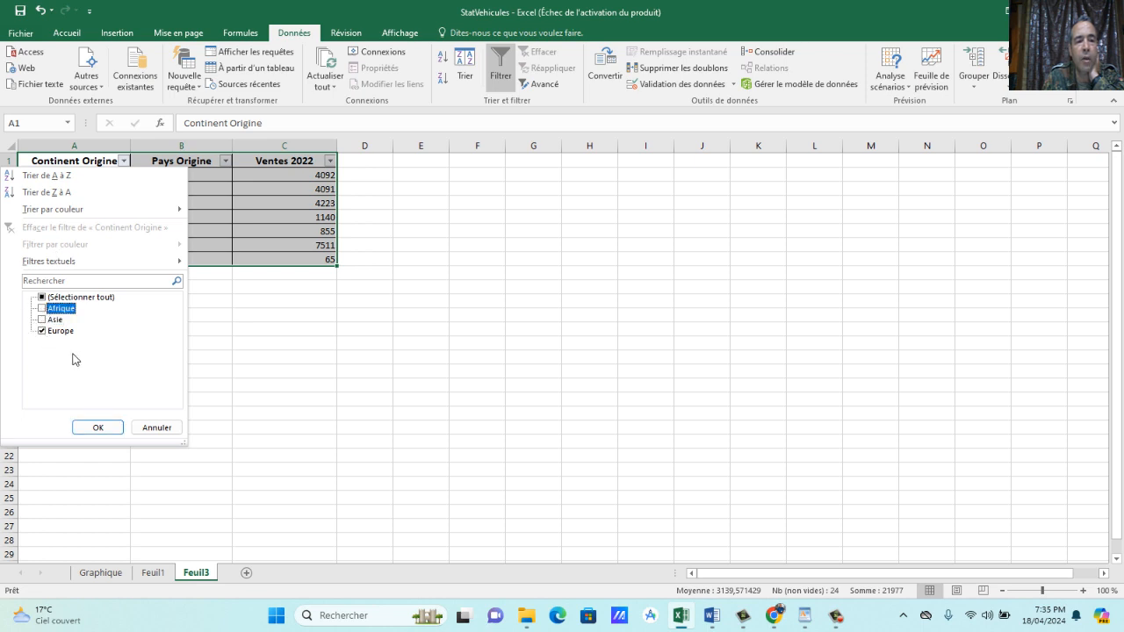
left_click(96, 428)
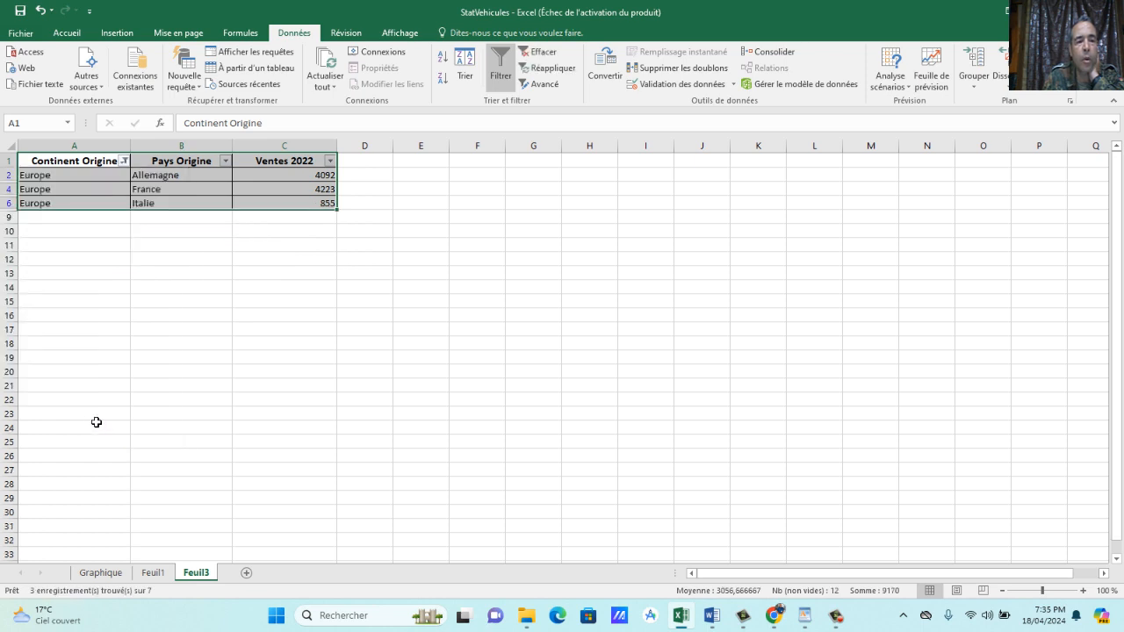
left_click(120, 344)
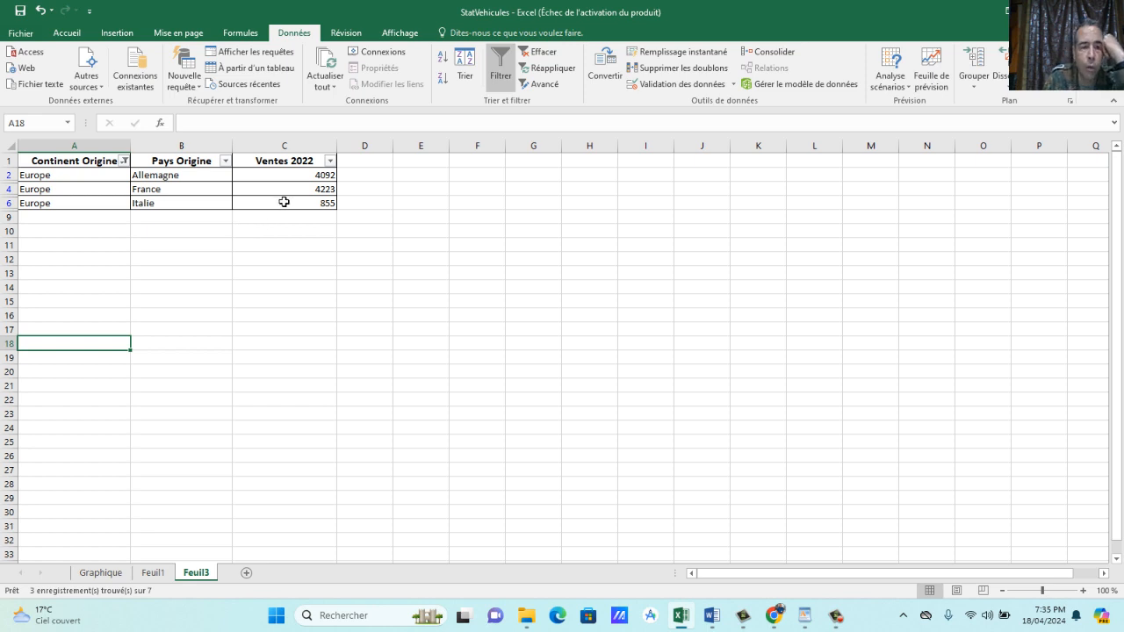
Replace the Europe filter with a numeric filter on Ventes 2022 for values greater than or equal to 1000.
left_click(502, 82)
left_click(342, 376)
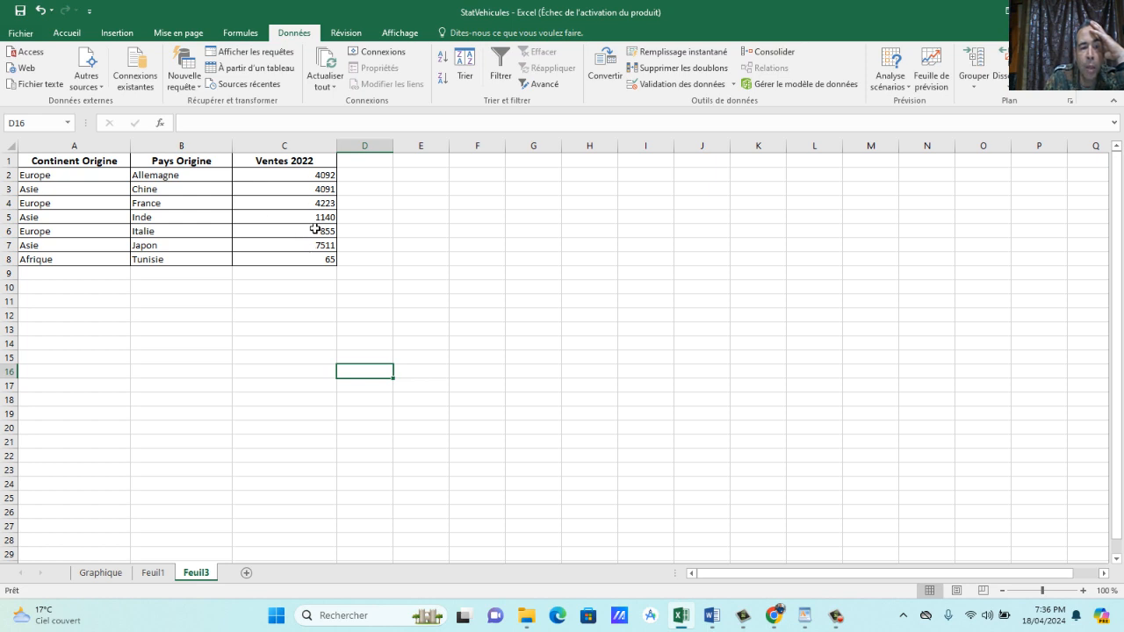
left_click_drag(62, 165, 290, 264)
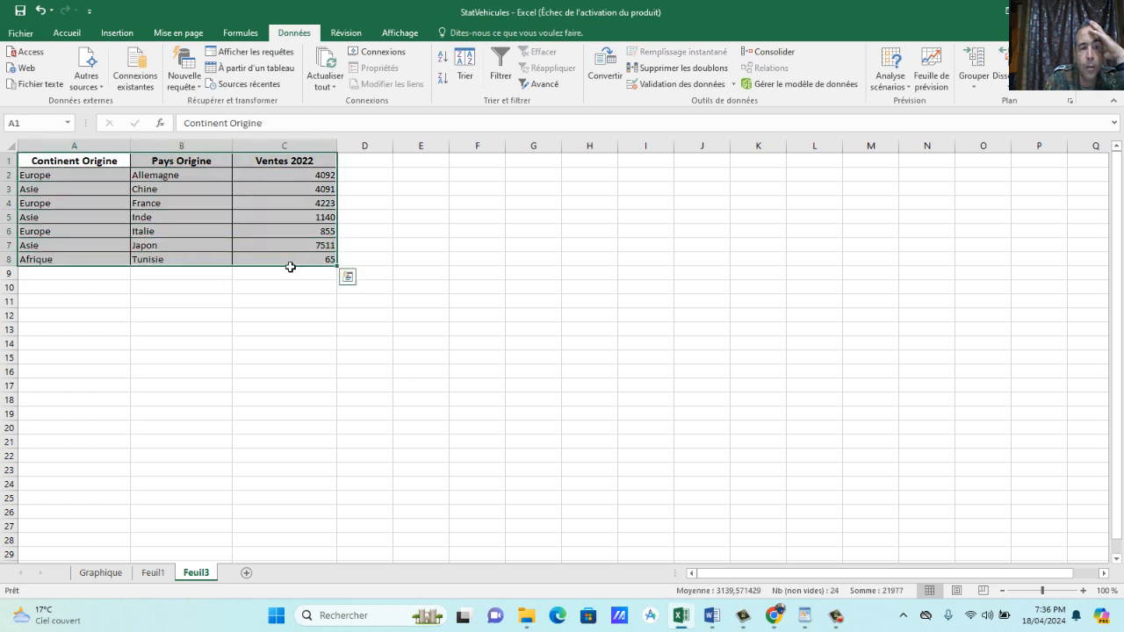
left_click(500, 77)
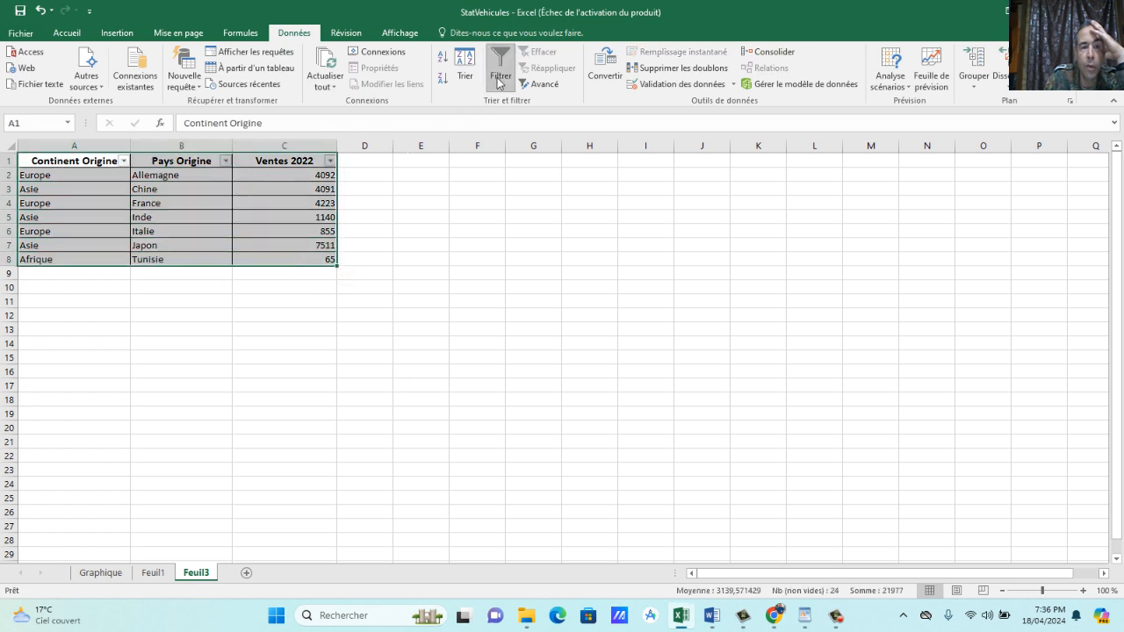
left_click(330, 160)
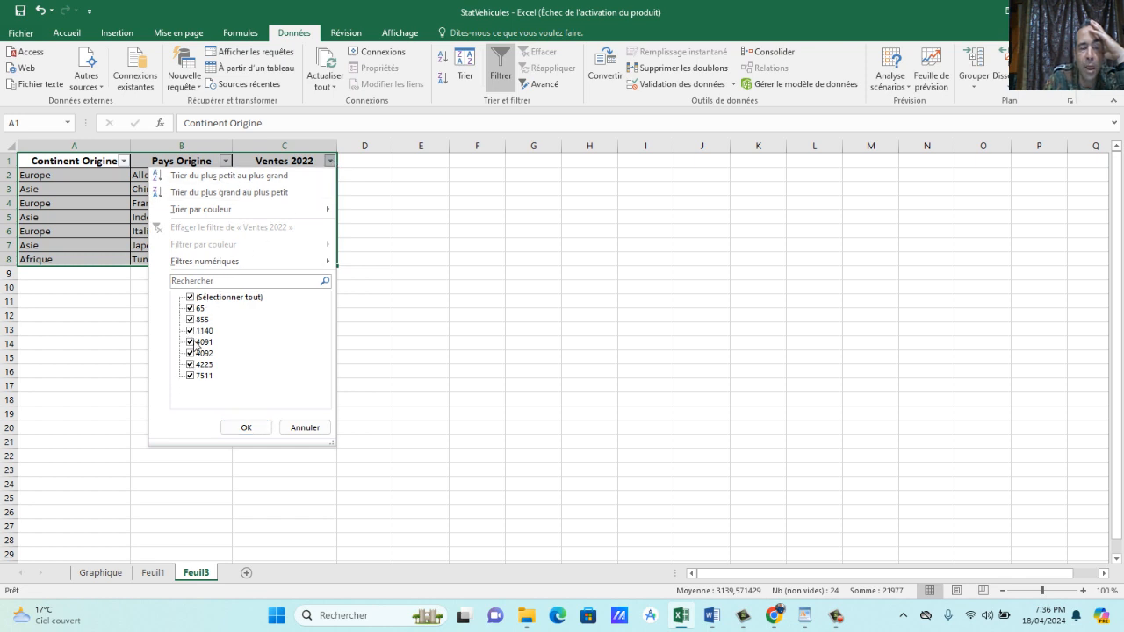
mouse_move(207, 263)
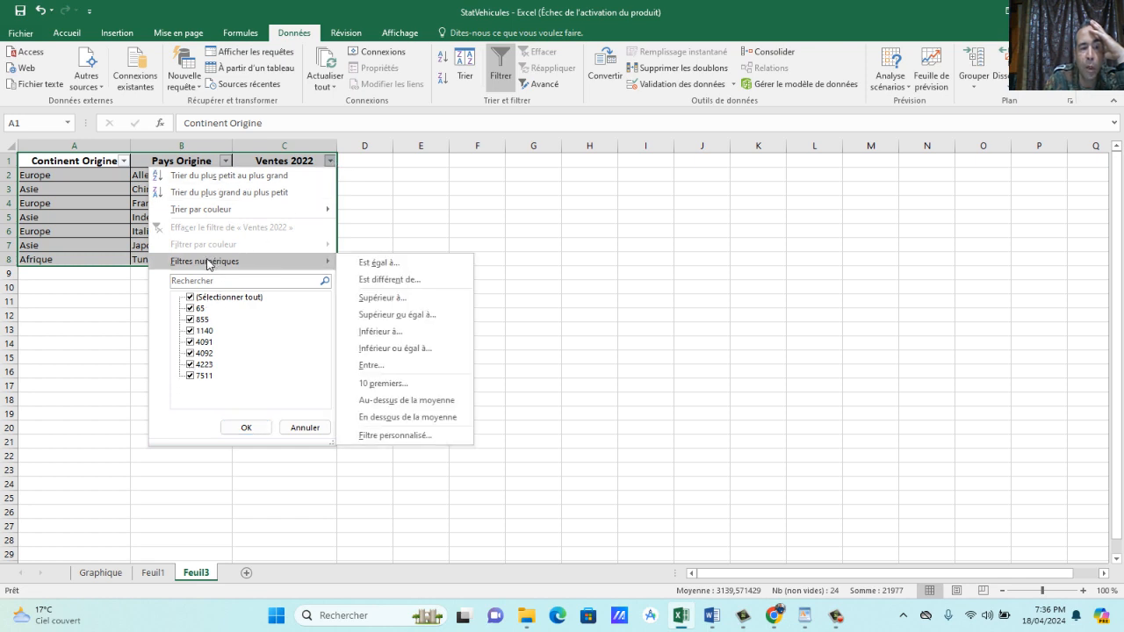
left_click(393, 318)
type("1000")
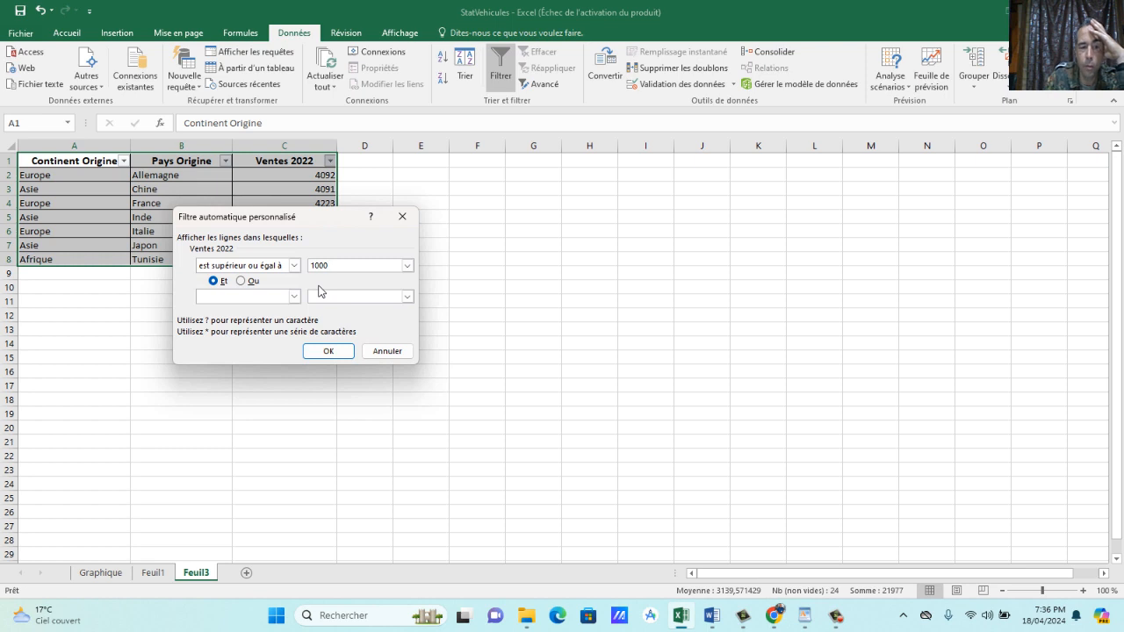
left_click(325, 350)
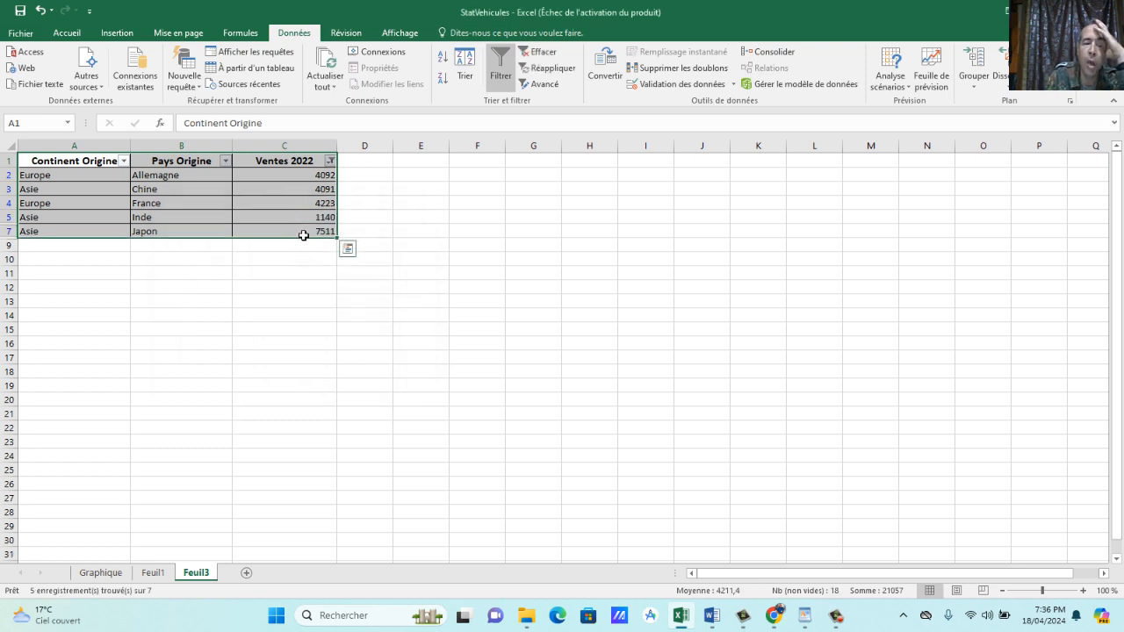
Replace the current filter on A1:C8 with a less-than-or-equal numeric filter on Ventes 2022.
left_click(505, 84)
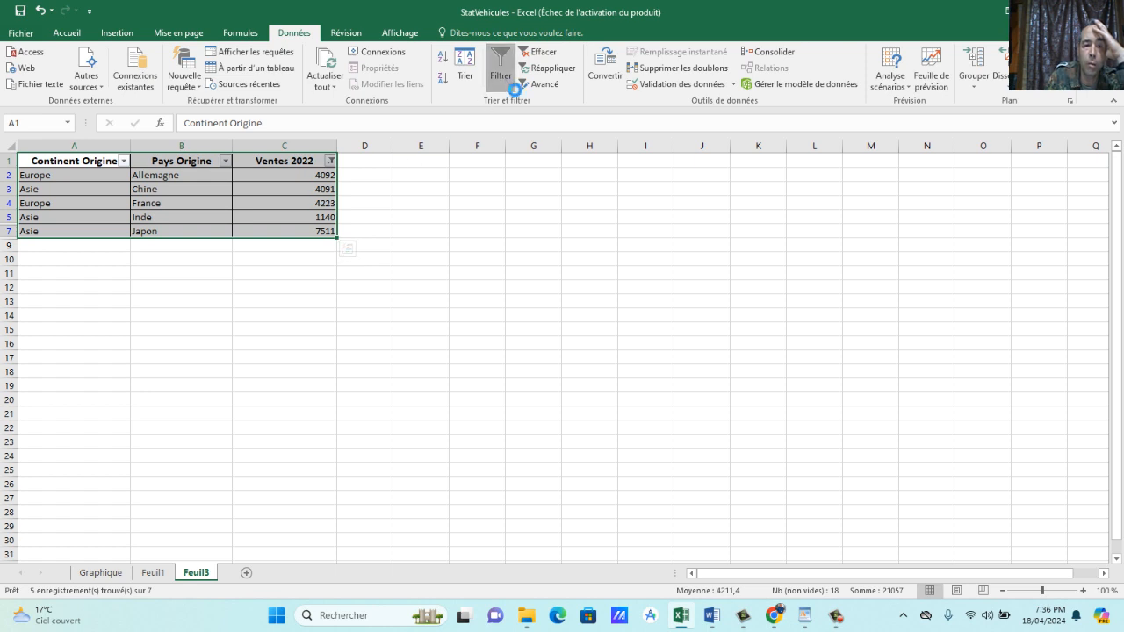
left_click_drag(103, 163, 293, 255)
left_click(499, 77)
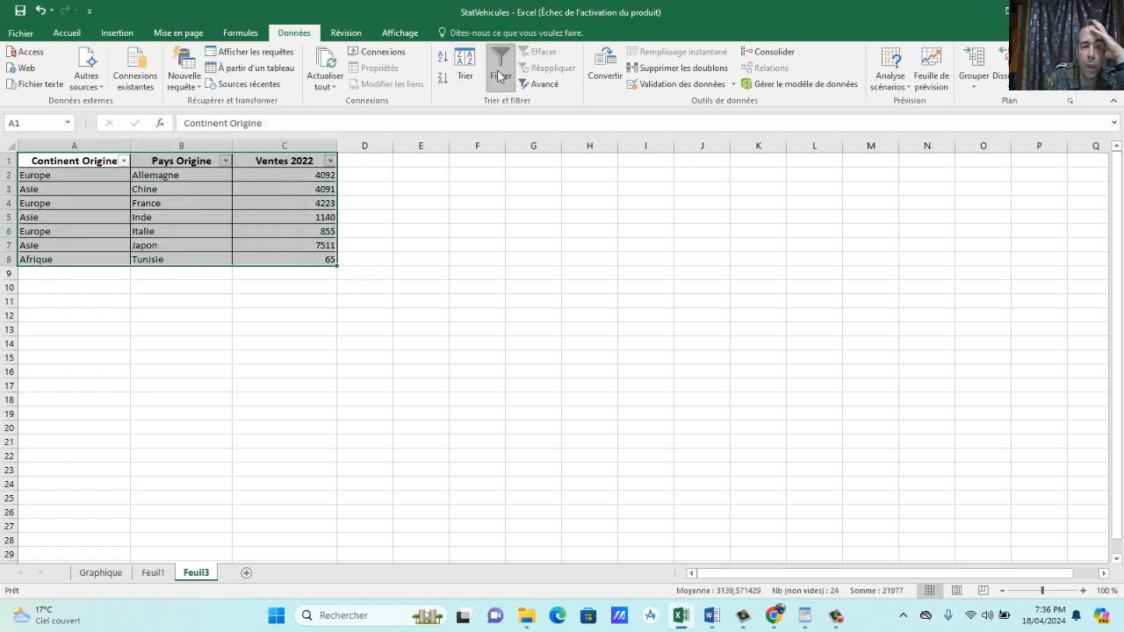
left_click(329, 161)
mouse_move(255, 263)
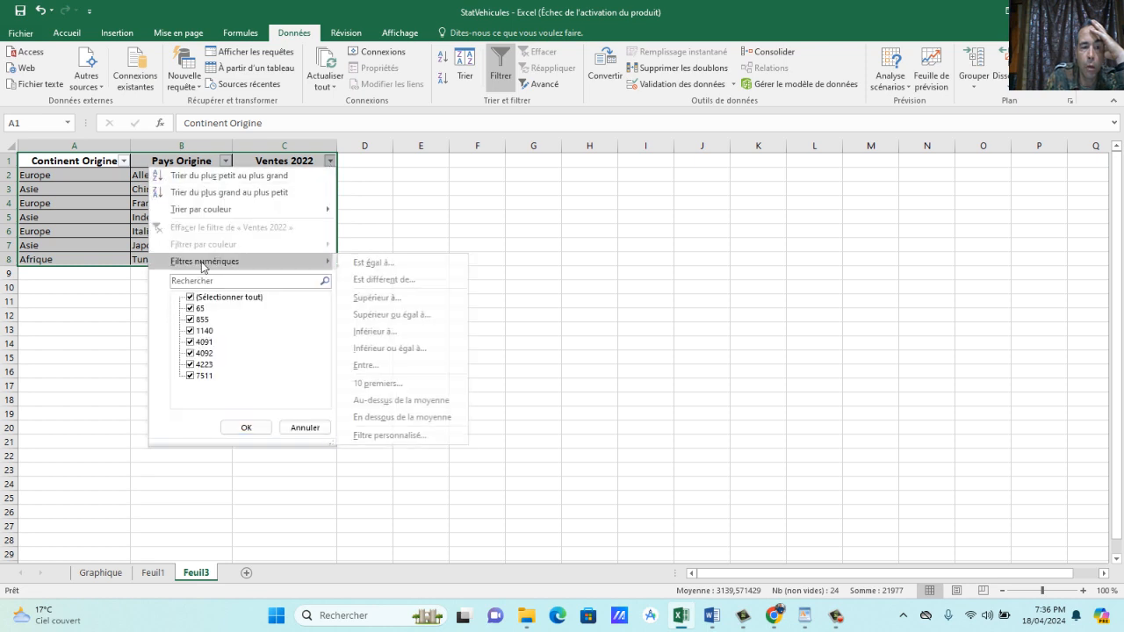
left_click(395, 348)
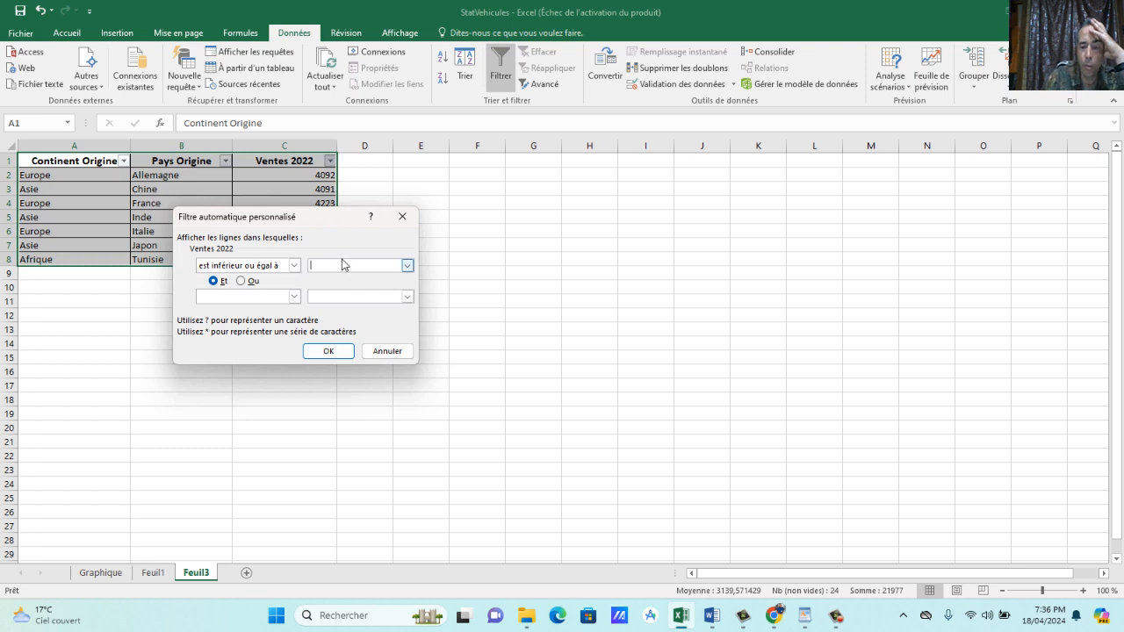
left_click(338, 351)
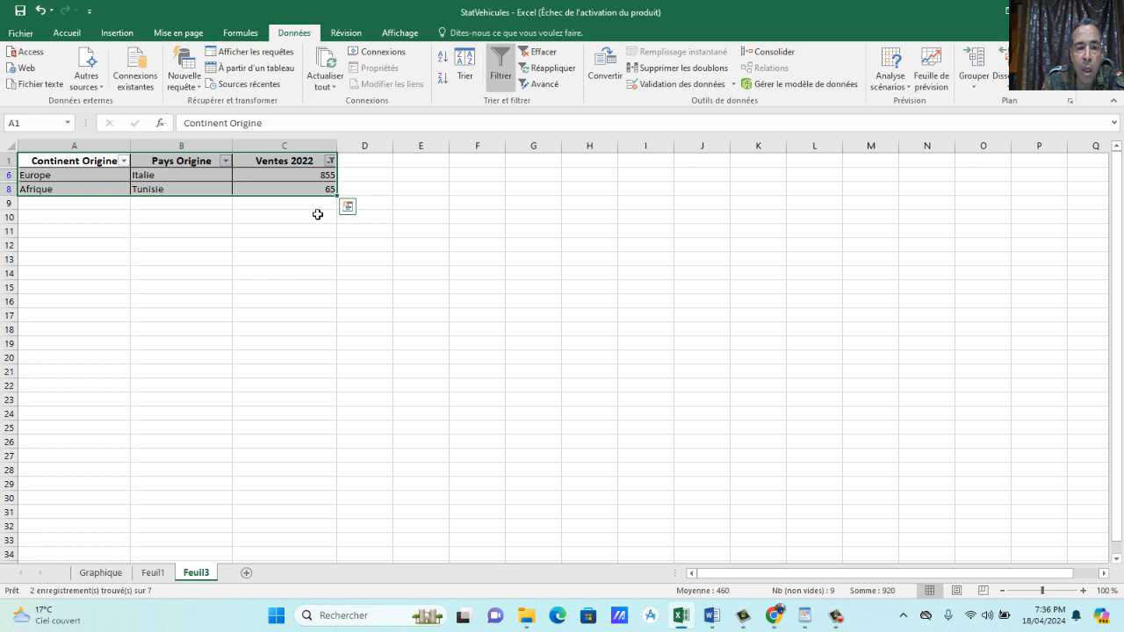
Remove the Ventes 2022 filter and filter A1:C8 again so only Europe rows remain in Continent Origine.
left_click(499, 58)
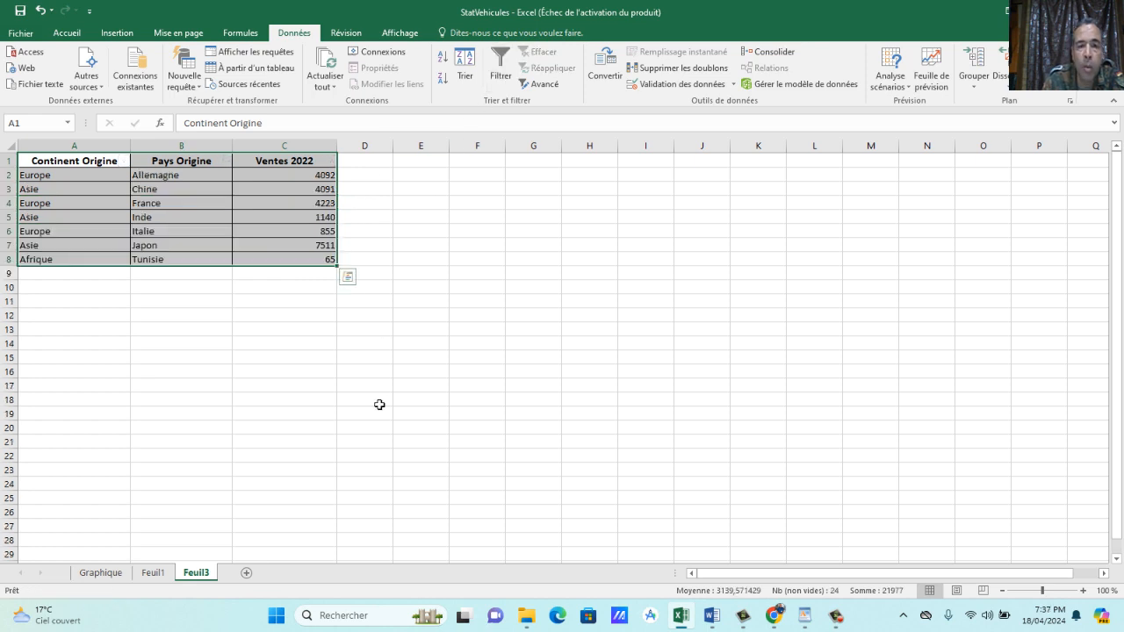
left_click(305, 371)
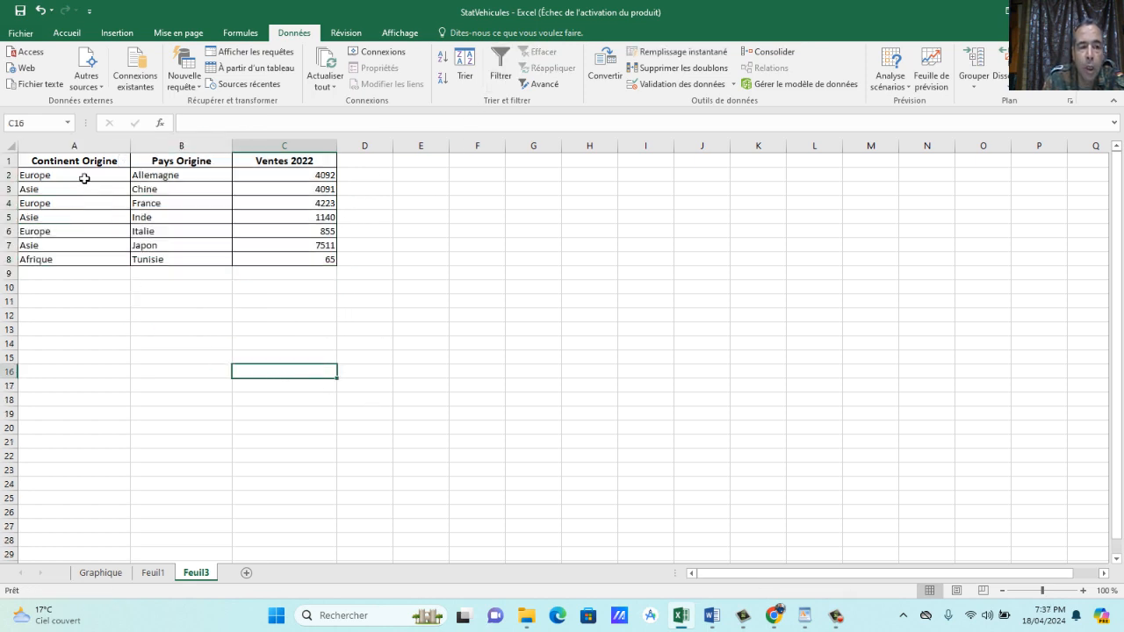
left_click_drag(67, 165, 286, 260)
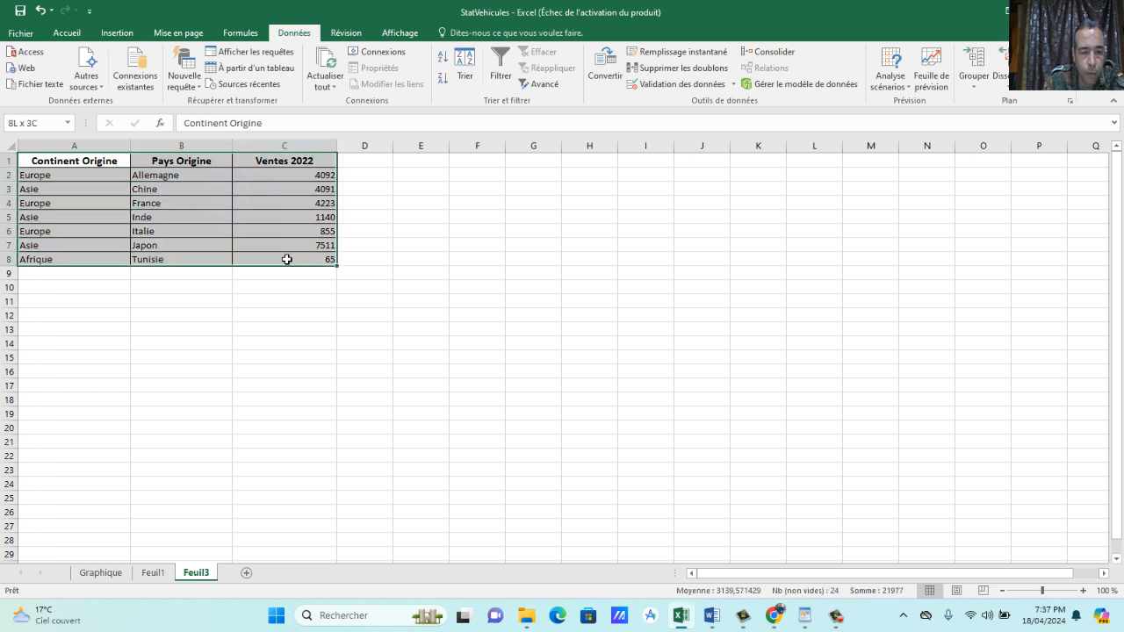
left_click(500, 66)
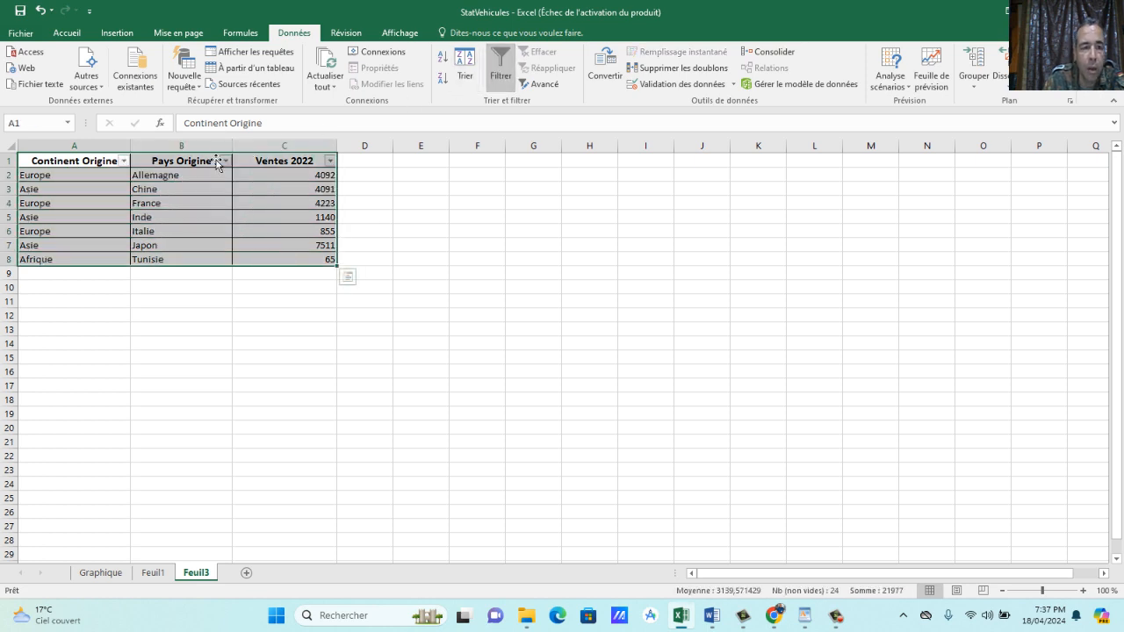
left_click(124, 161)
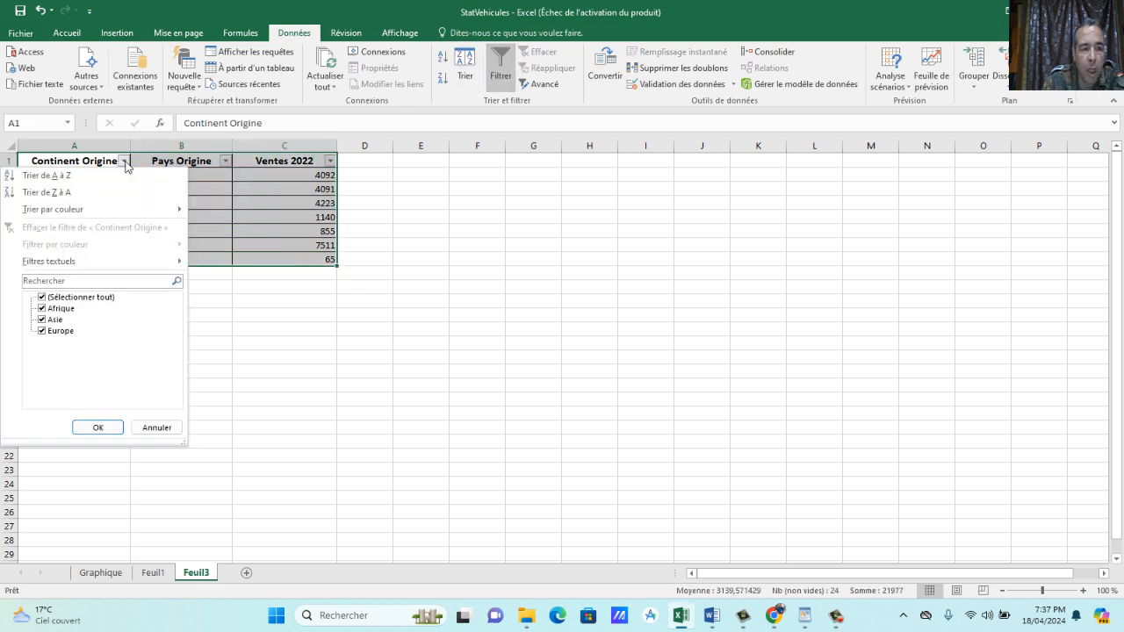
left_click(42, 319)
left_click(42, 308)
left_click(98, 428)
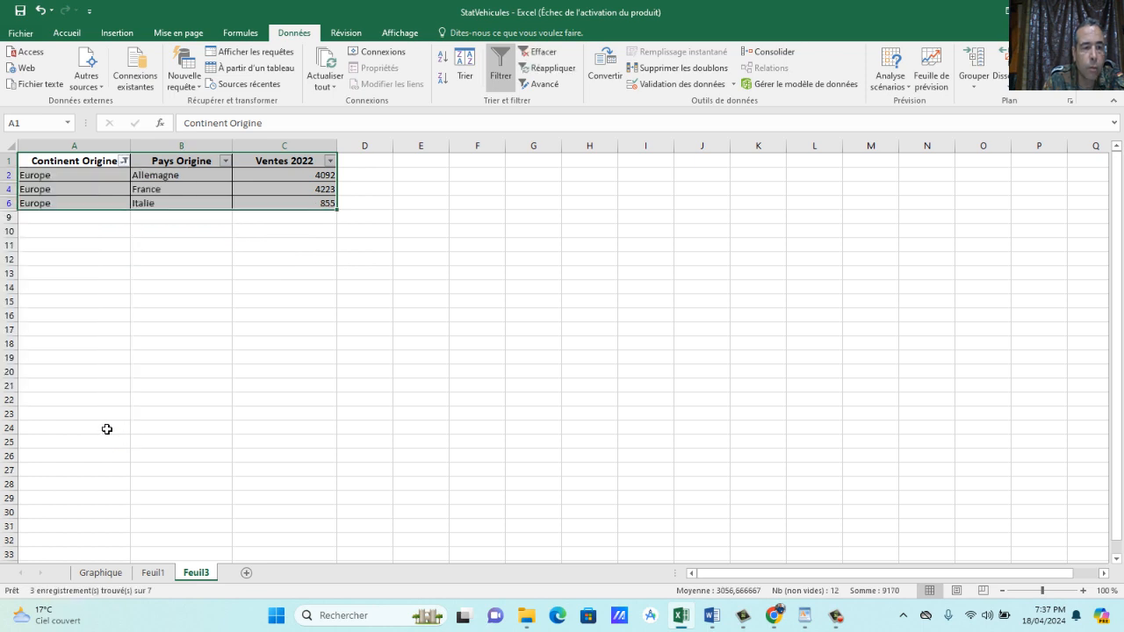
left_click(153, 344)
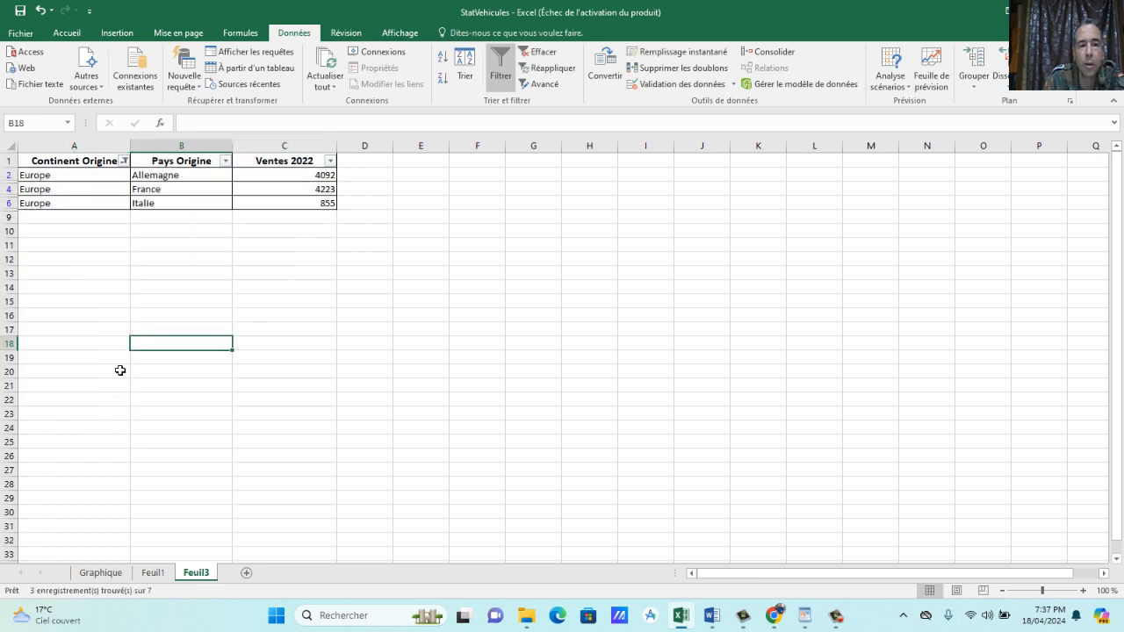
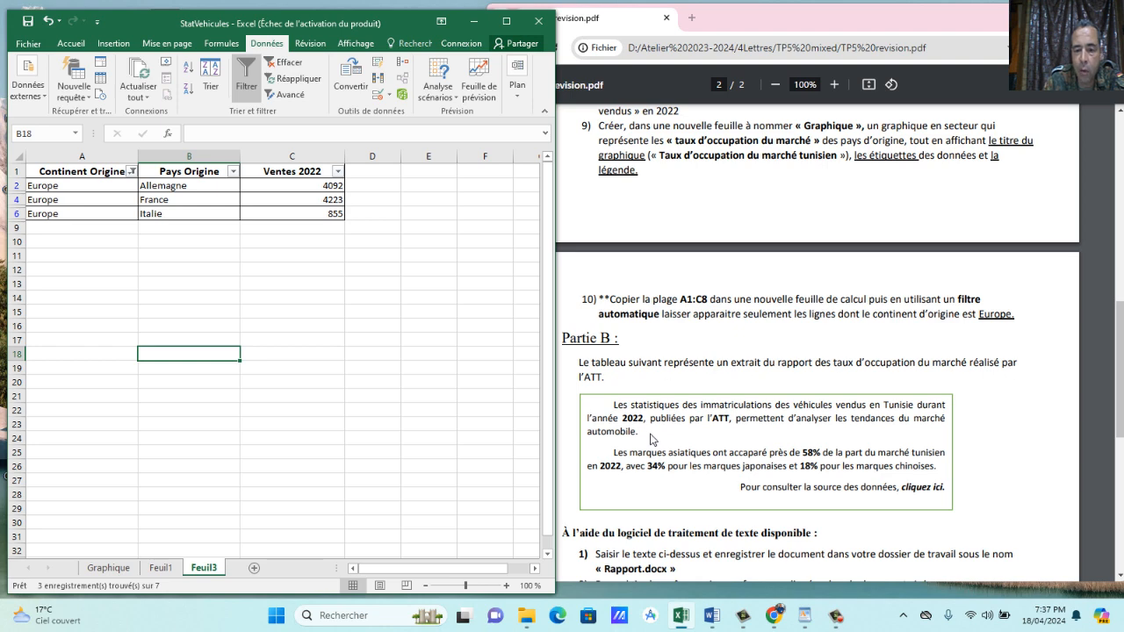
Read the Partie B word-processing questions in the PDF and switch to the Word document containing the report text.
left_click(624, 509)
scroll(605, 449, "down", 3)
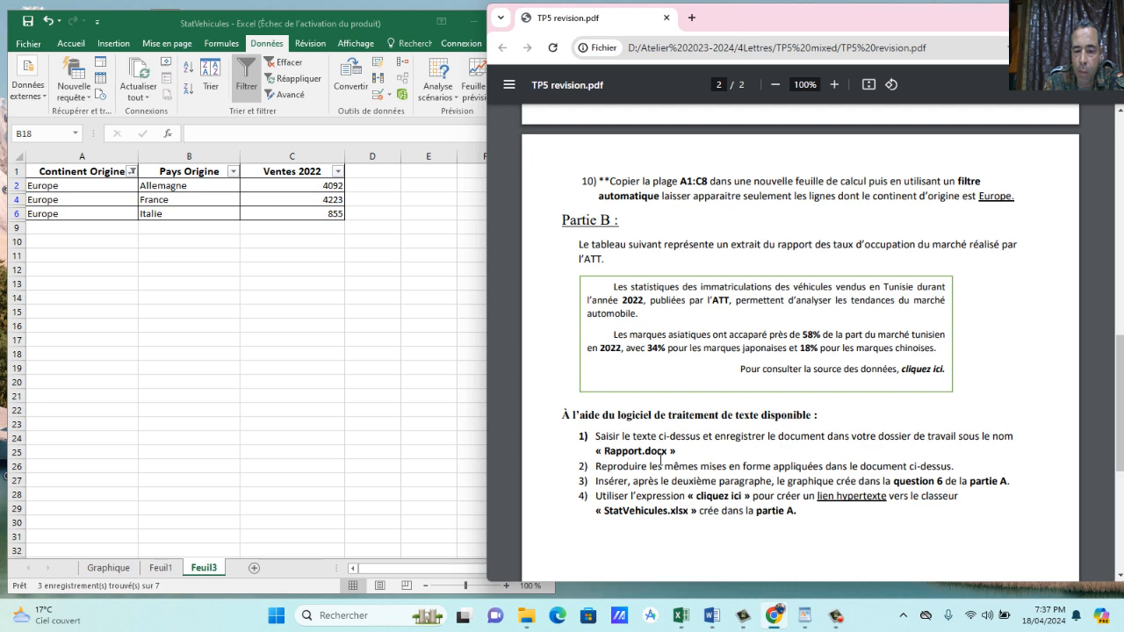
left_click(712, 614)
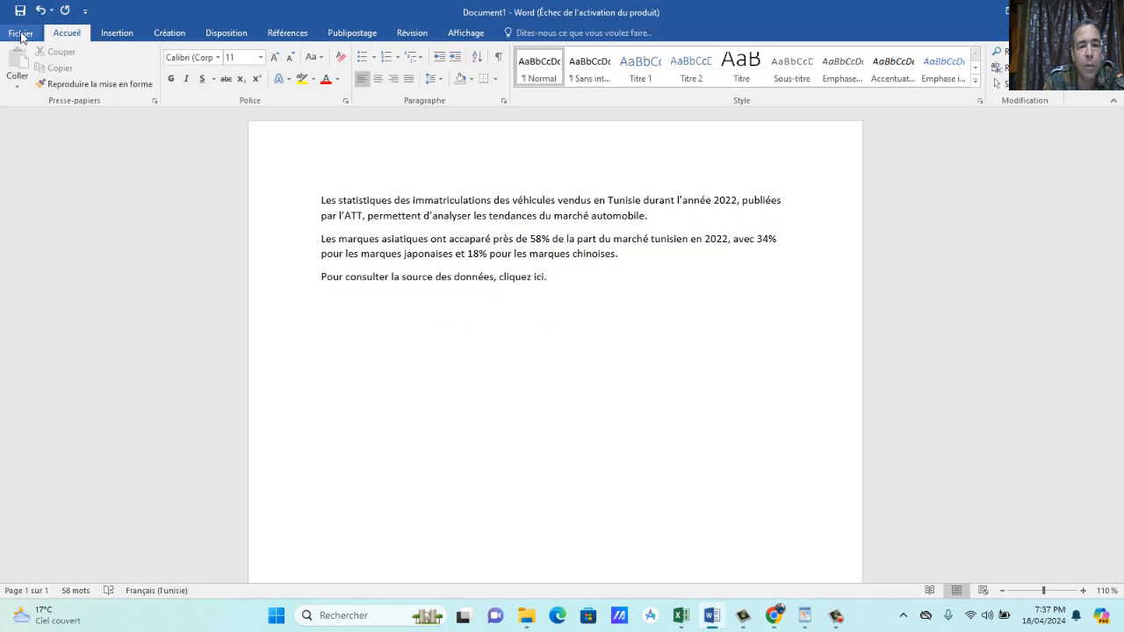
Start saving a copy of the document and choose the folder C:\Bac2023\123456 as its destination.
left_click(21, 33)
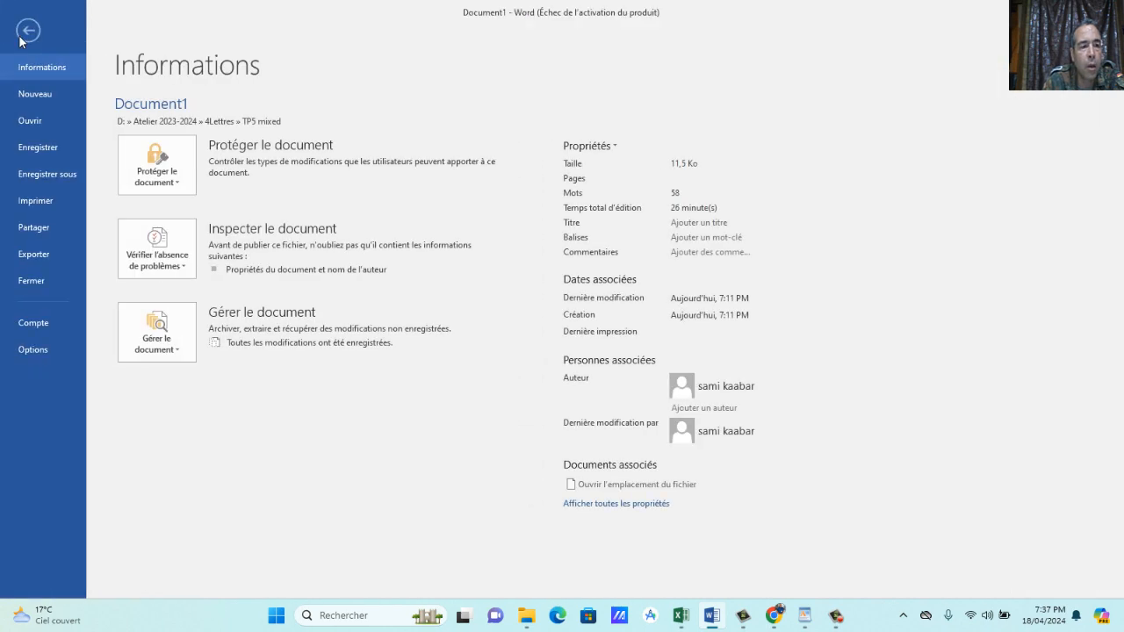
left_click(59, 177)
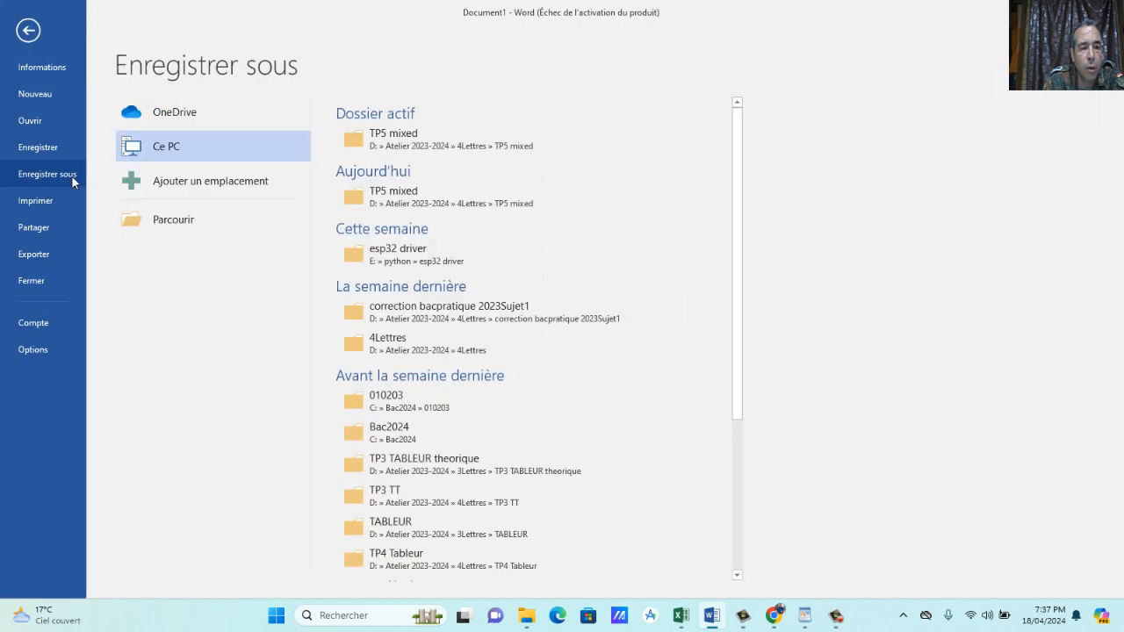
left_click(184, 226)
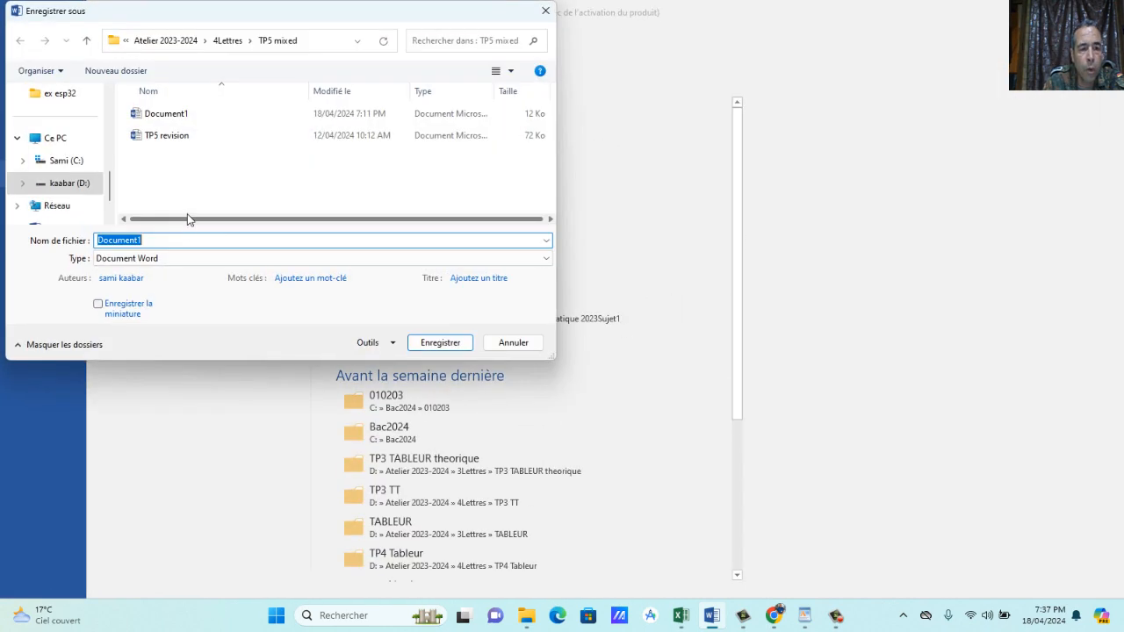
left_click(88, 163)
double_click(161, 114)
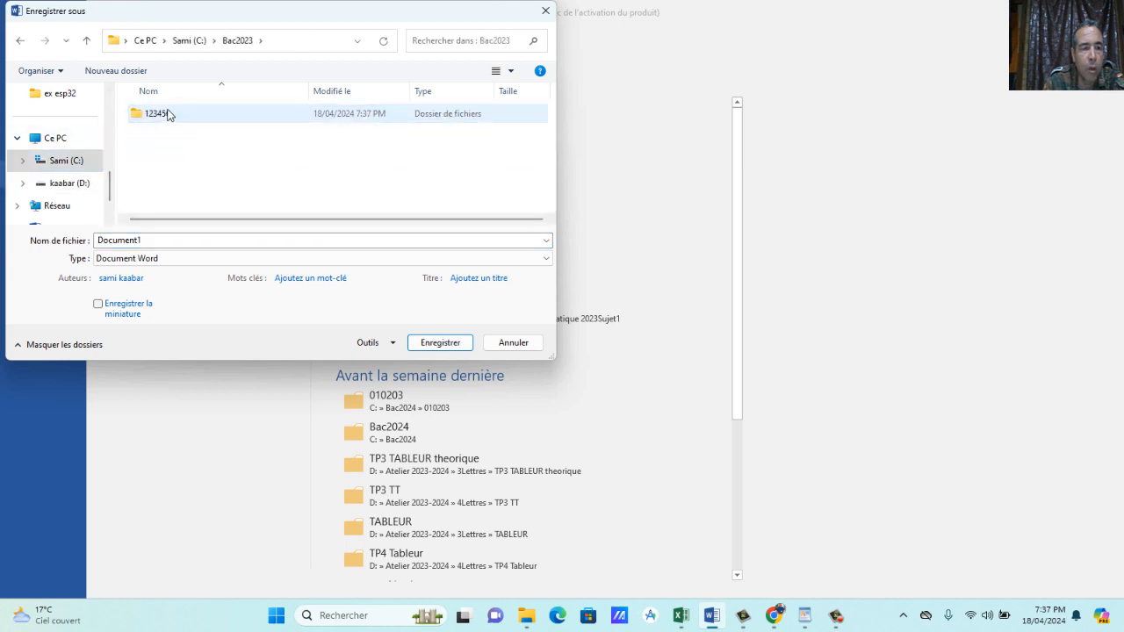
double_click(158, 116)
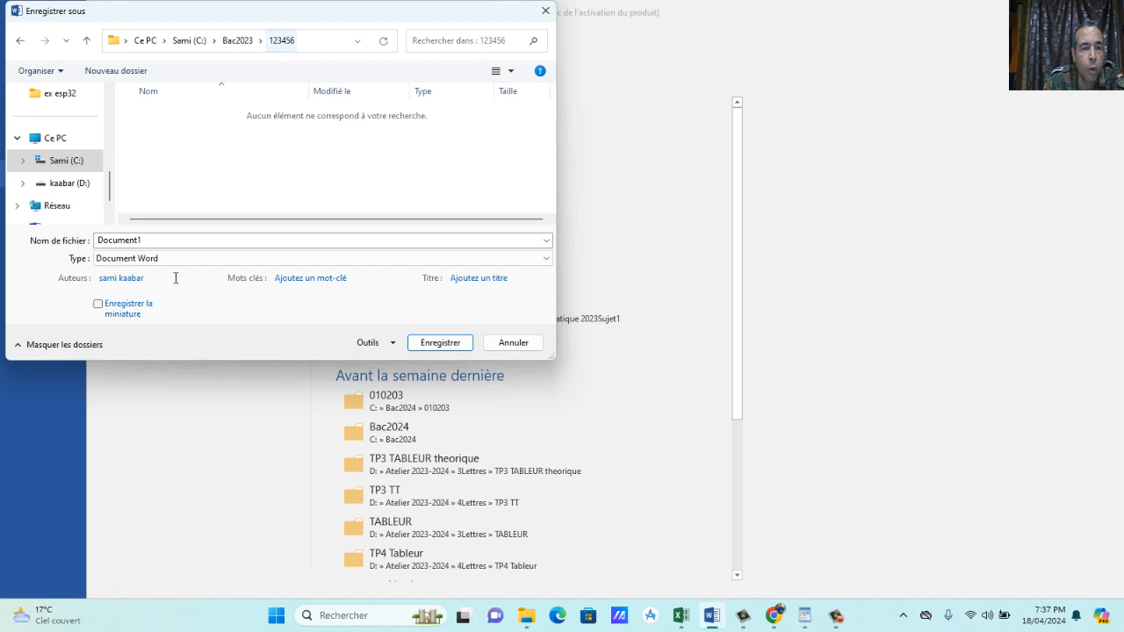
Check the required file name in the PDF and save the Word document as Rapport in the chosen folder.
double_click(152, 240)
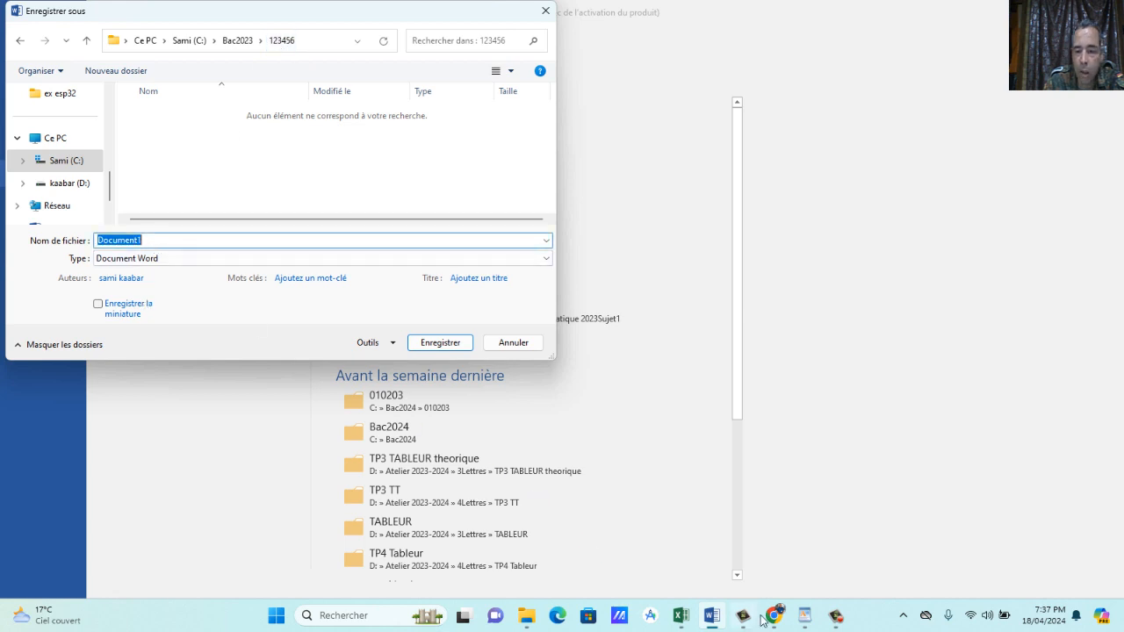
mouse_move(771, 616)
left_click(793, 542)
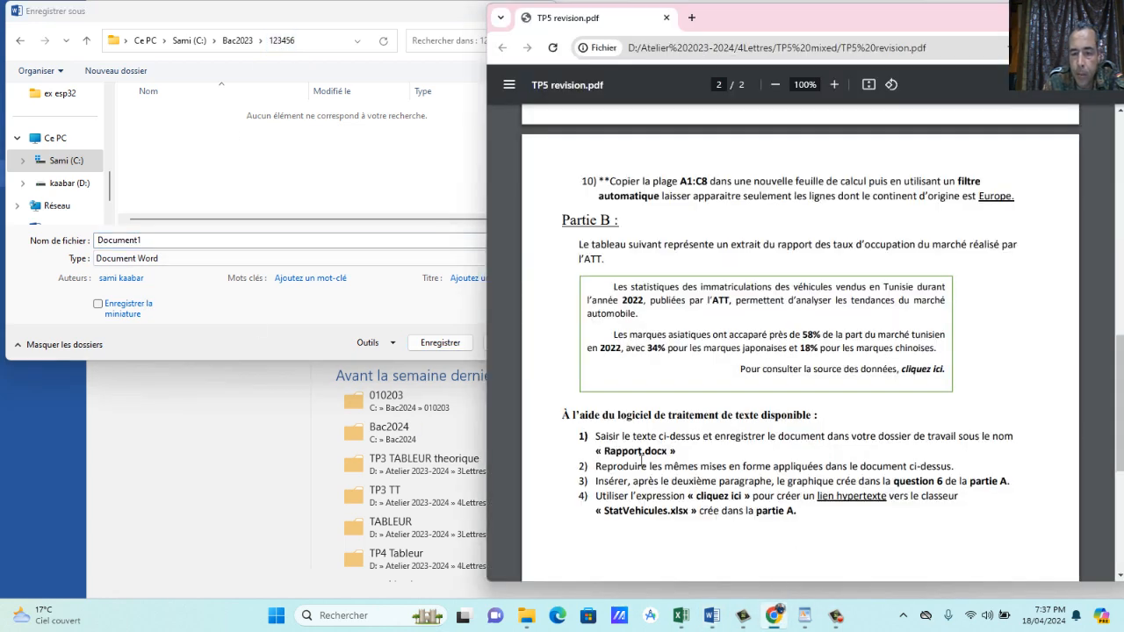
left_click(155, 245)
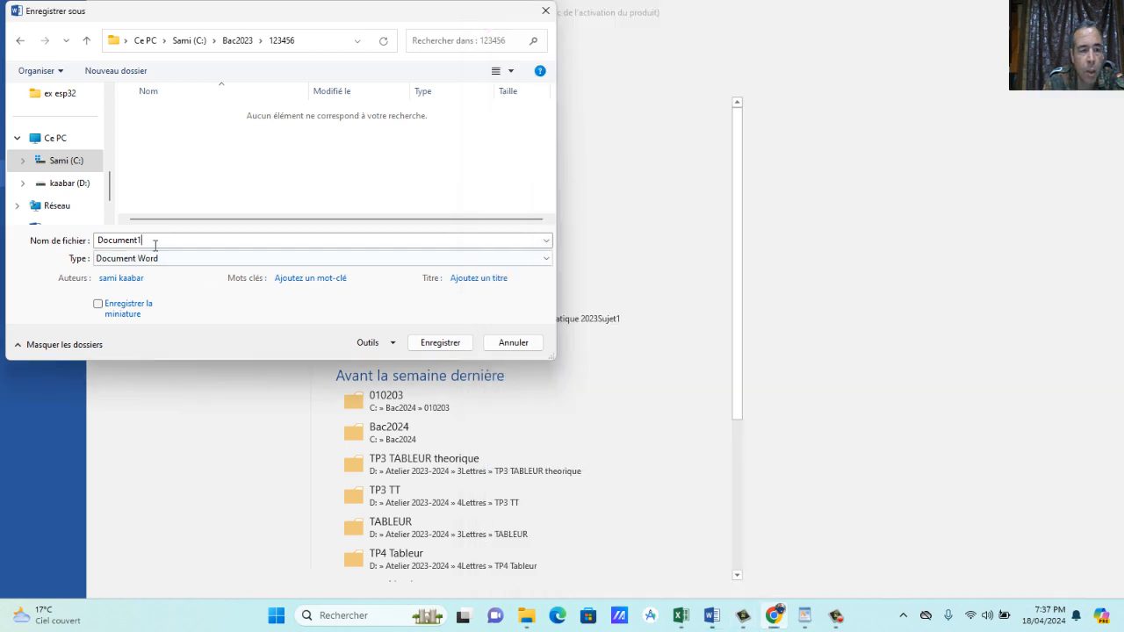
key("BackSpace")
key("BackSpace")
key("BackSpace")
key("BackSpace")
key("BackSpace")
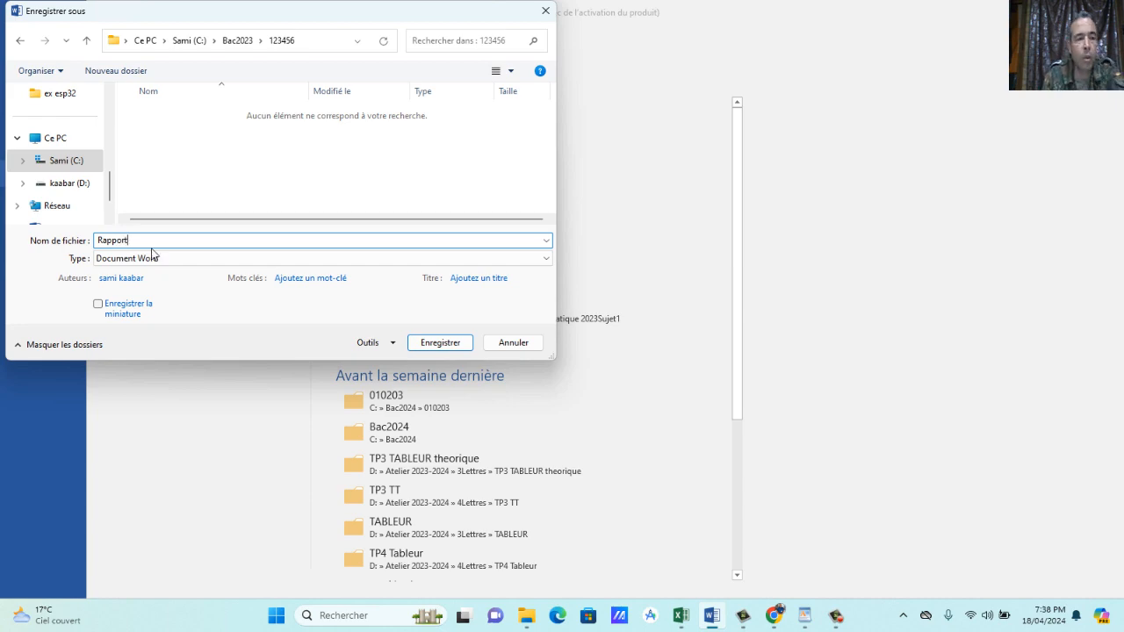
left_click(440, 343)
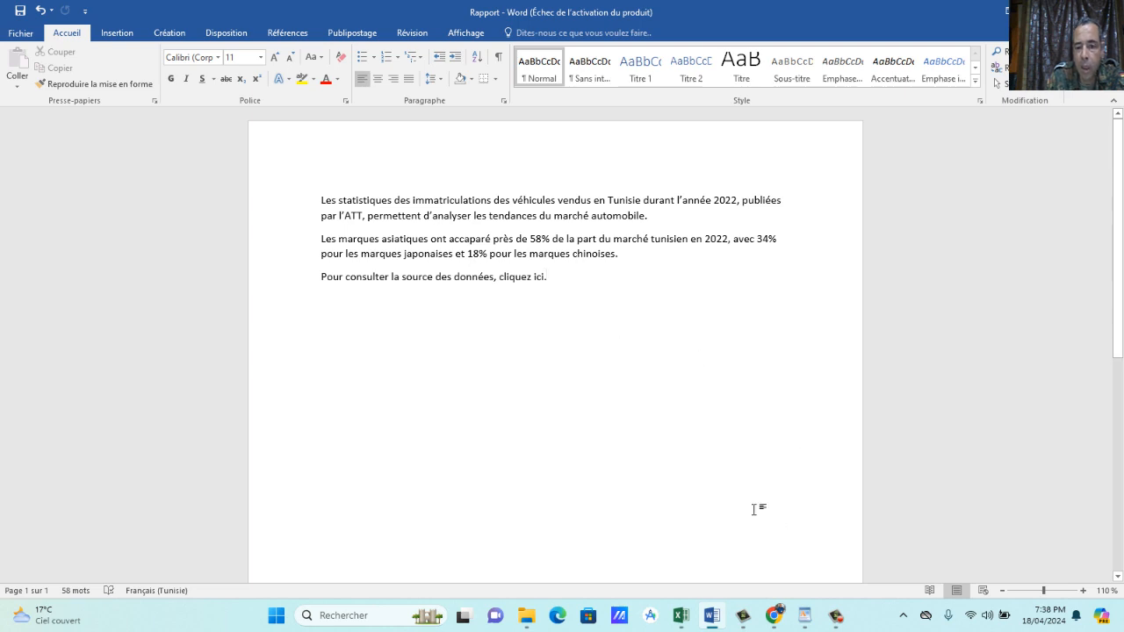
Review the required formatting in the PDF and shrink the Rapport window so both documents are visible side by side.
left_click(774, 615)
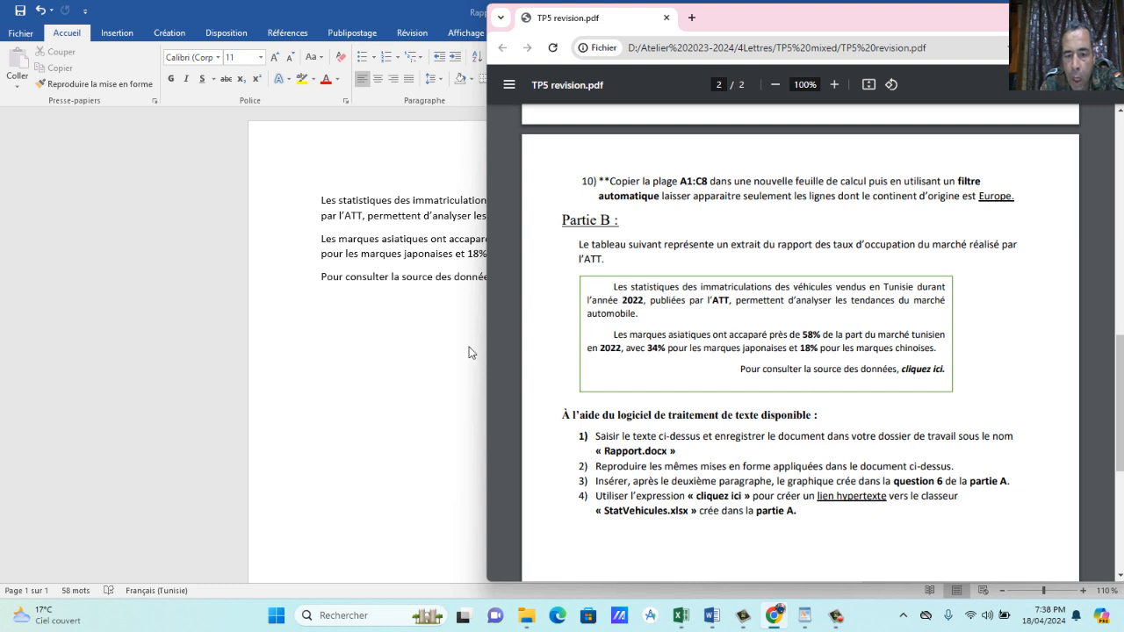
left_click(397, 339)
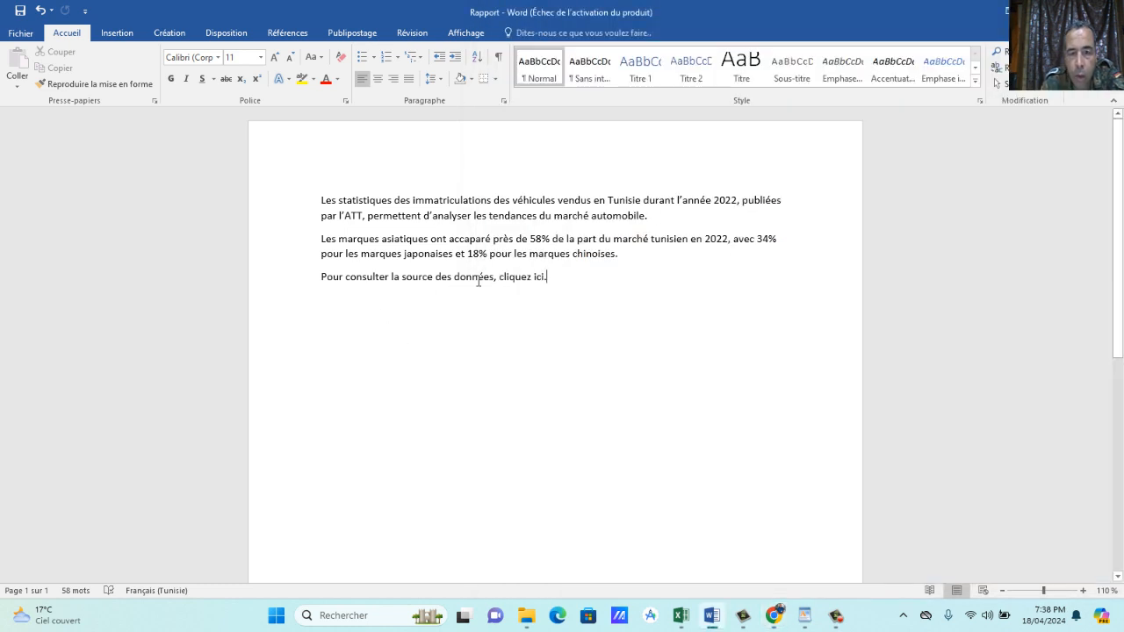
key("super+Down")
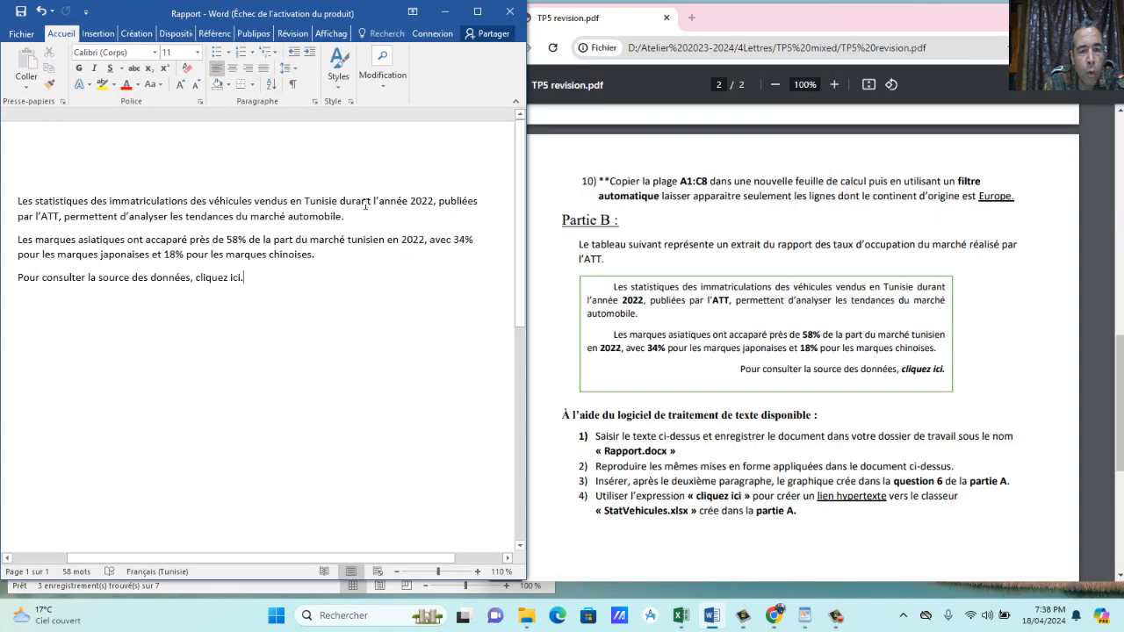
Make the year 2022 and the acronym ATT bold in the first paragraph of the report.
double_click(419, 202)
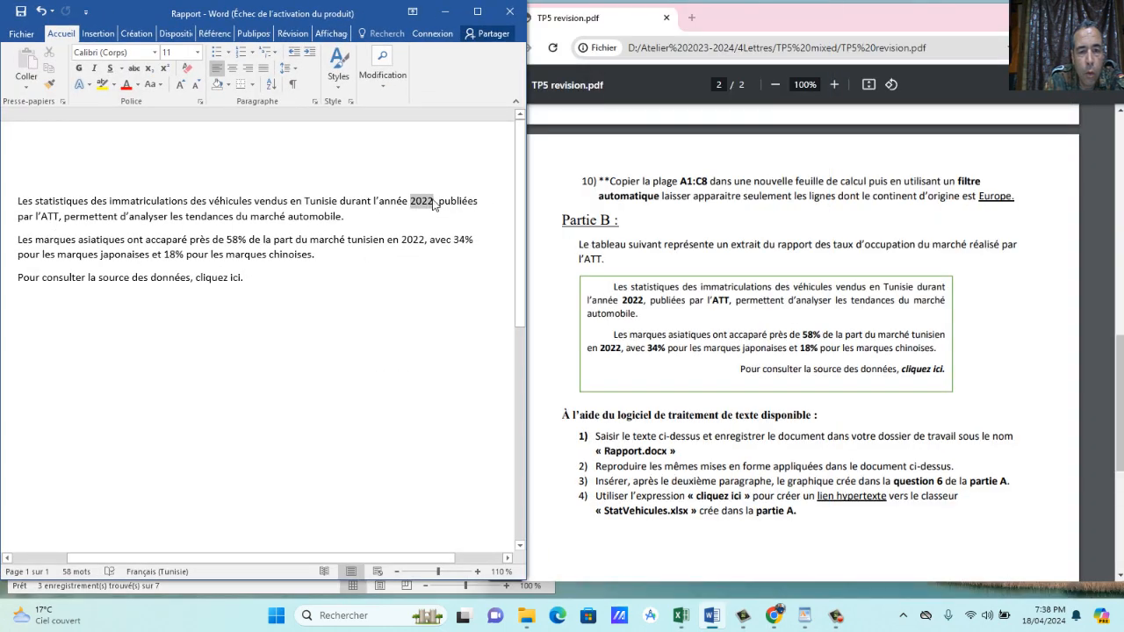
left_click(81, 68)
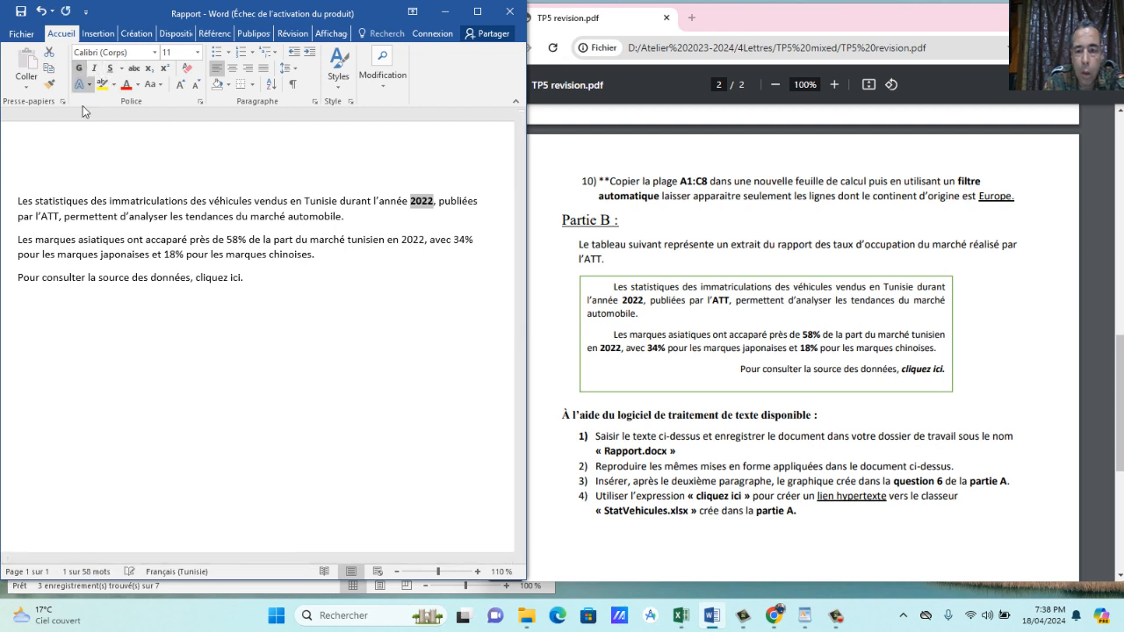
double_click(49, 220)
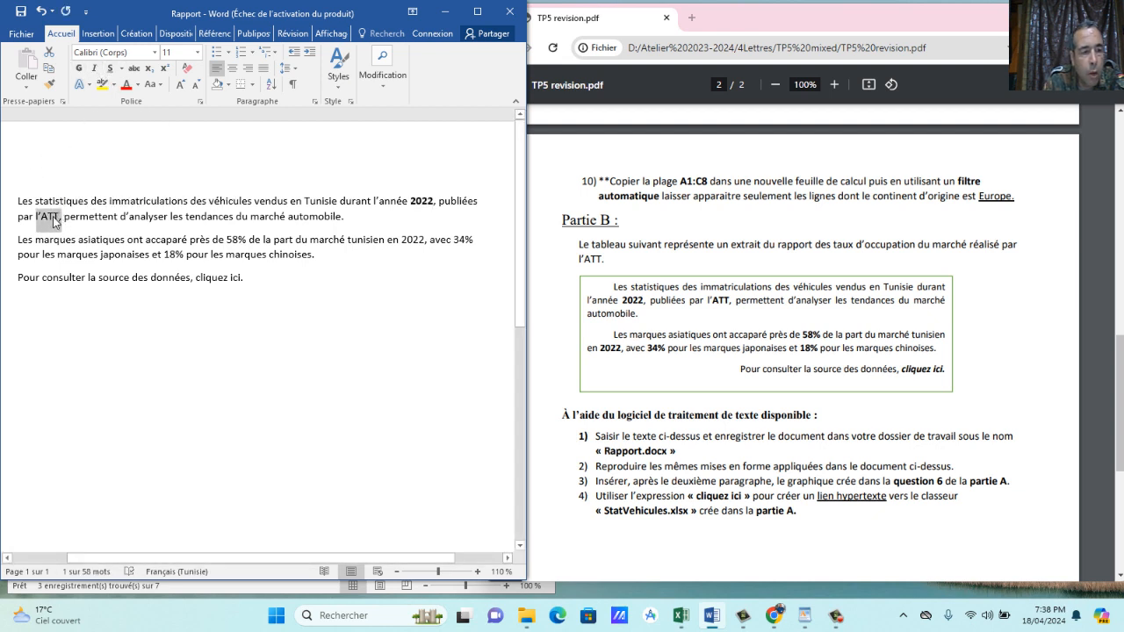
left_click(48, 222)
left_click_drag(41, 220, 61, 219)
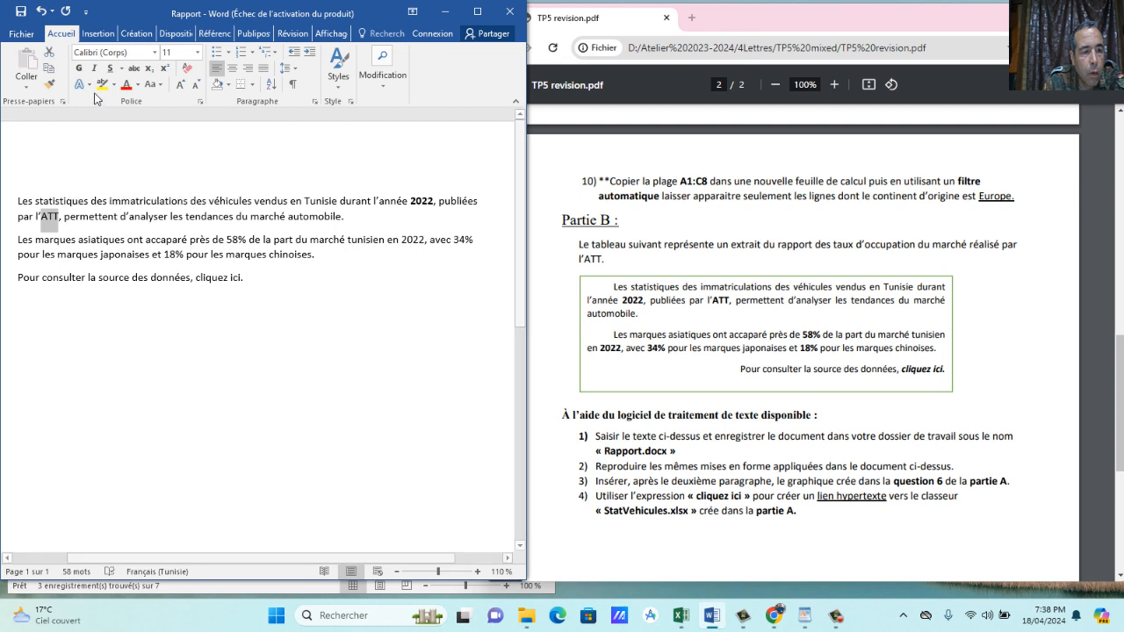
left_click(79, 68)
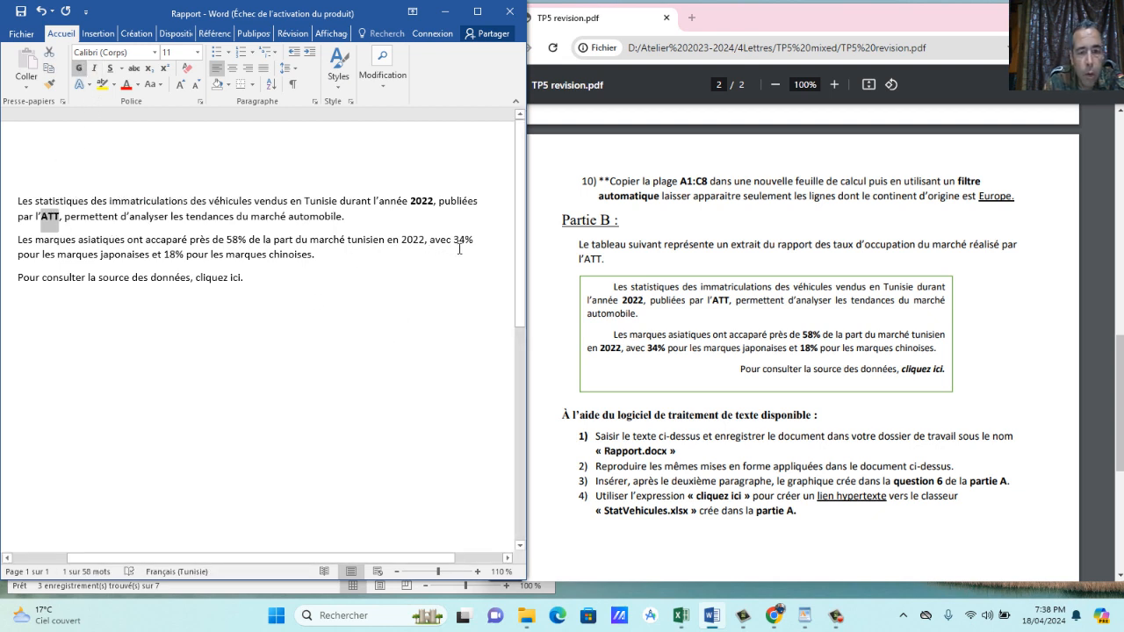
Make 34%, 58%, 18% and the year 2022 bold in the second paragraph of the report.
left_click_drag(454, 243, 478, 243)
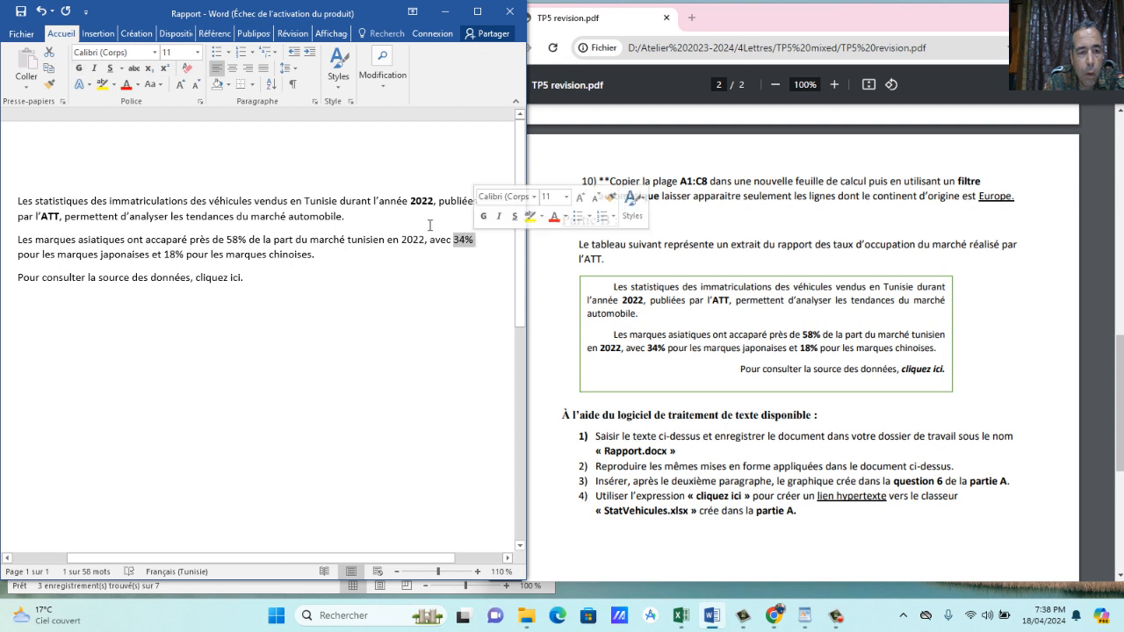
left_click(78, 69)
left_click_drag(226, 241, 247, 241)
left_click(79, 70)
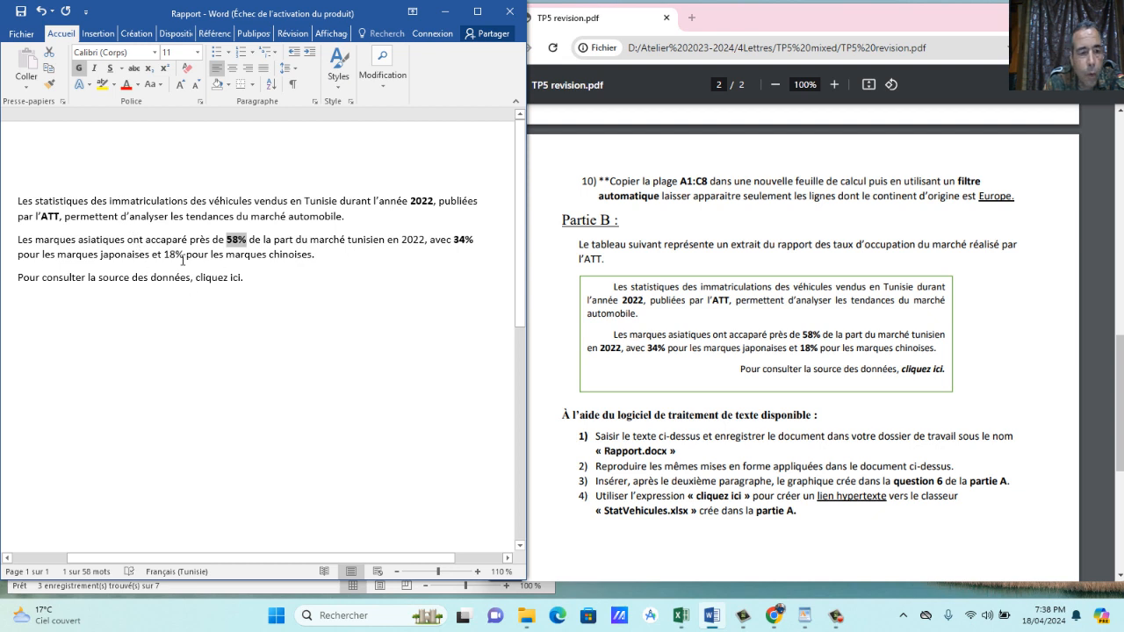
left_click_drag(164, 255, 184, 254)
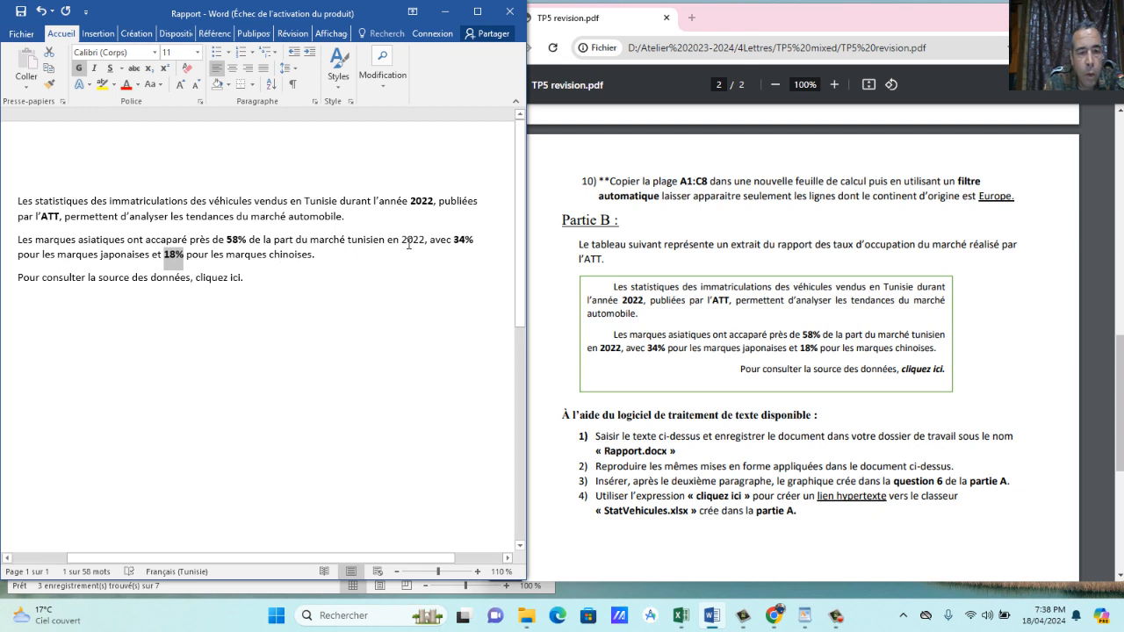
left_click_drag(401, 240, 425, 242)
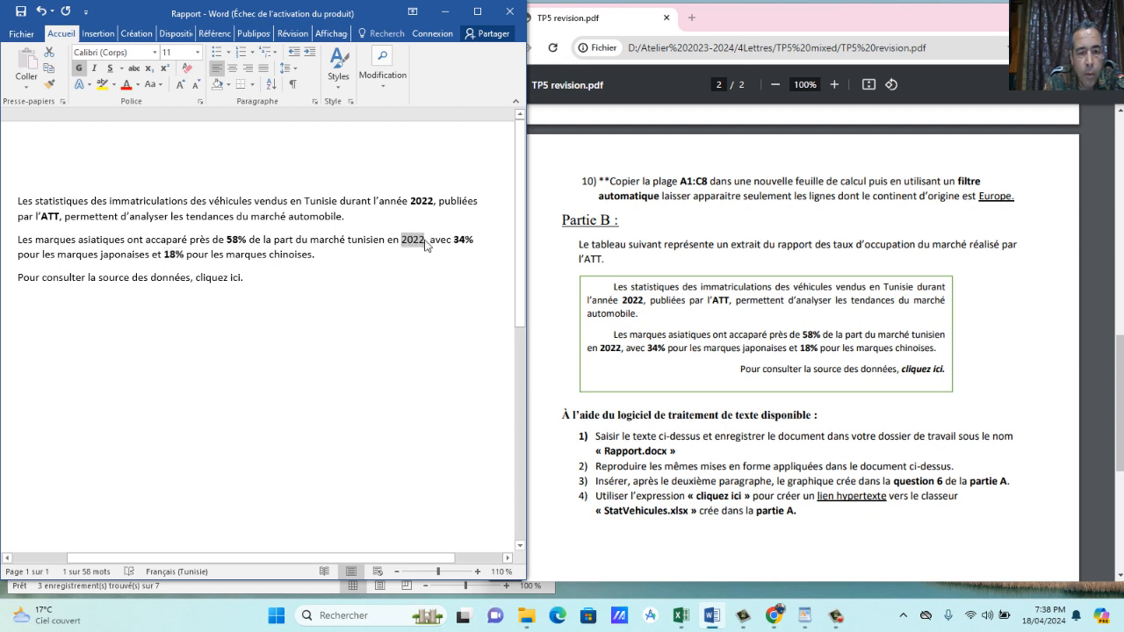
left_click(80, 68)
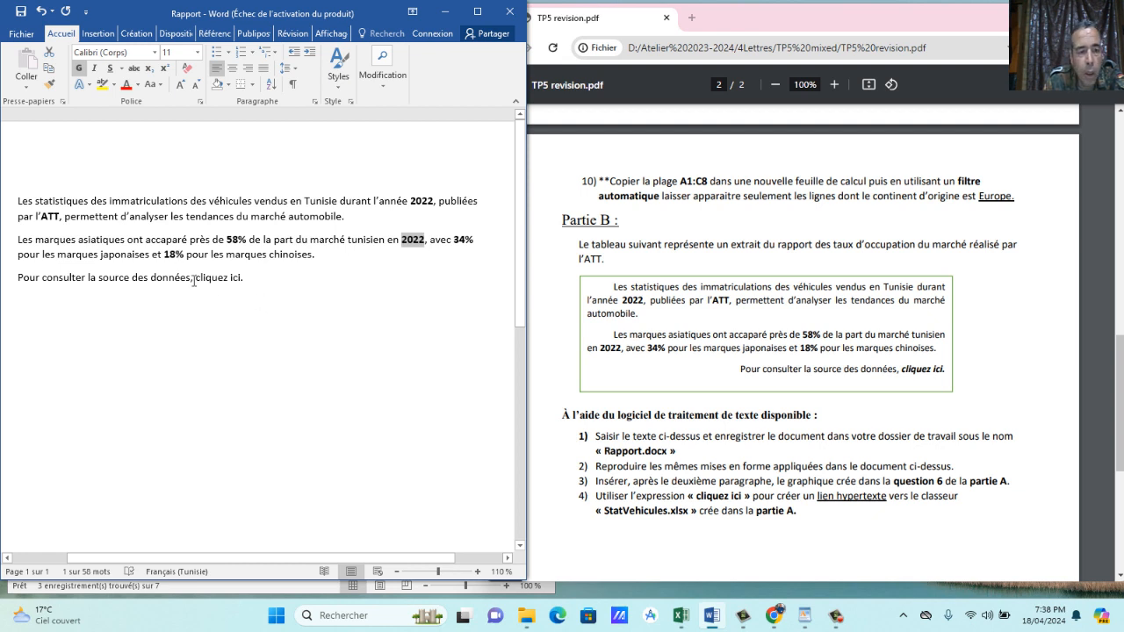
Format the expression "cliquez ici." in the last paragraph as bold and italic.
left_click_drag(196, 279, 249, 283)
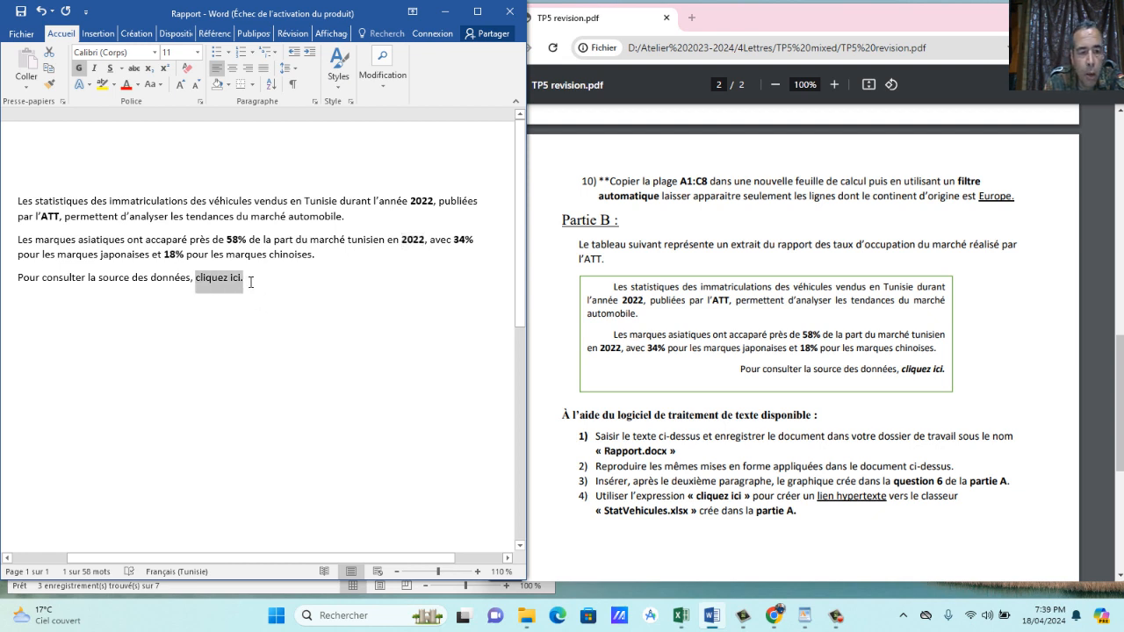
left_click(78, 68)
left_click(95, 70)
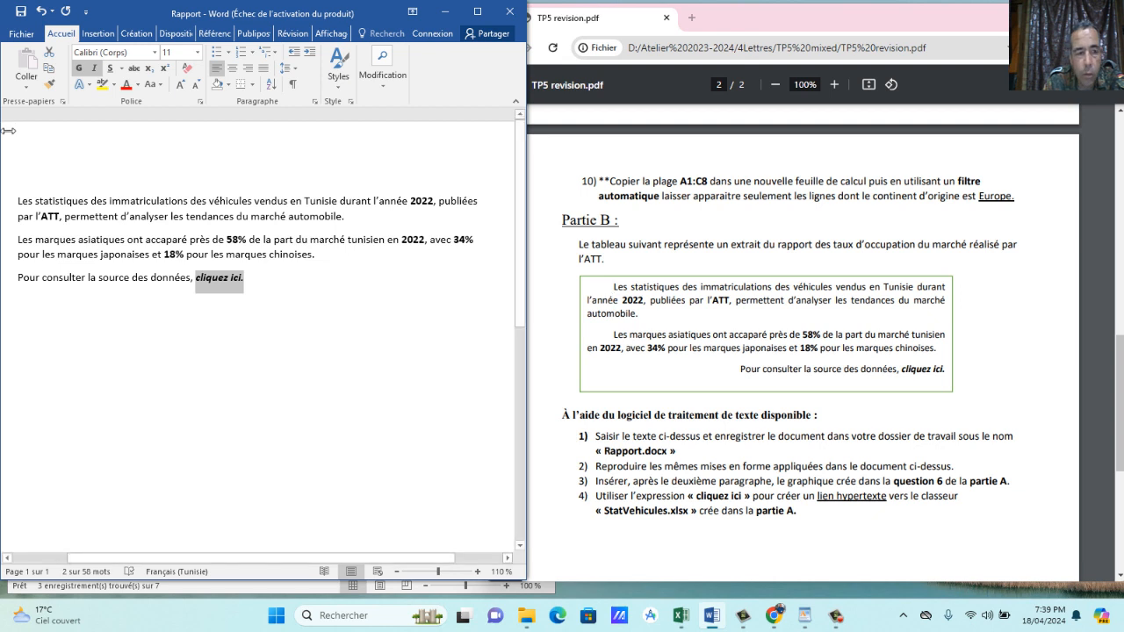
left_click(64, 216)
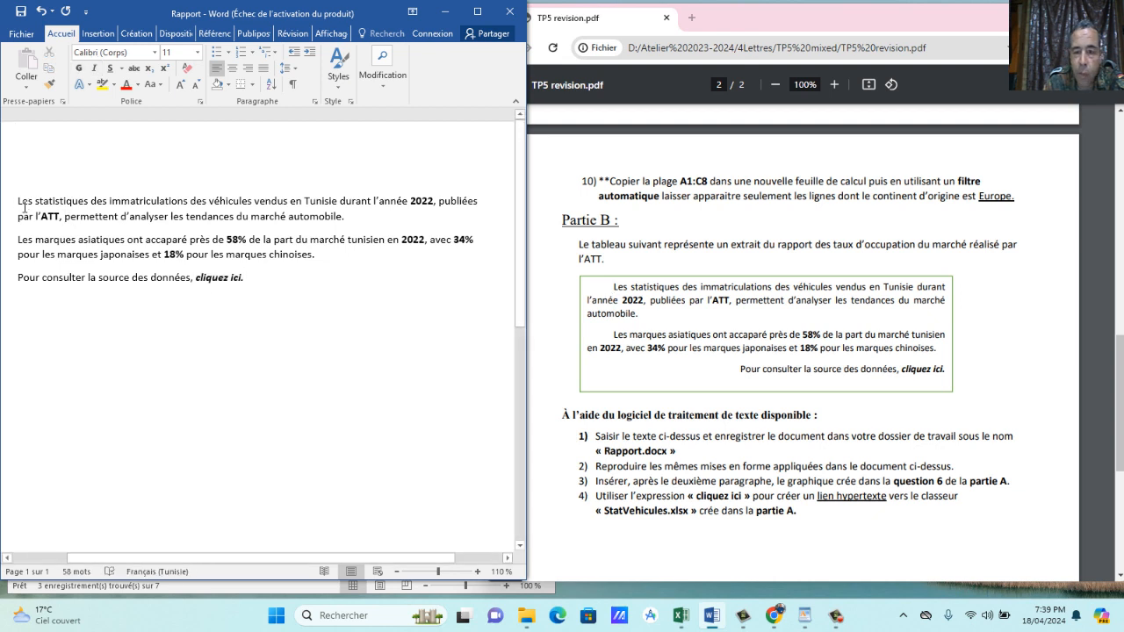
Apply a first-line indent (Première ligne) of 1,5 cm to the first two paragraphs.
left_click_drag(23, 208, 334, 261)
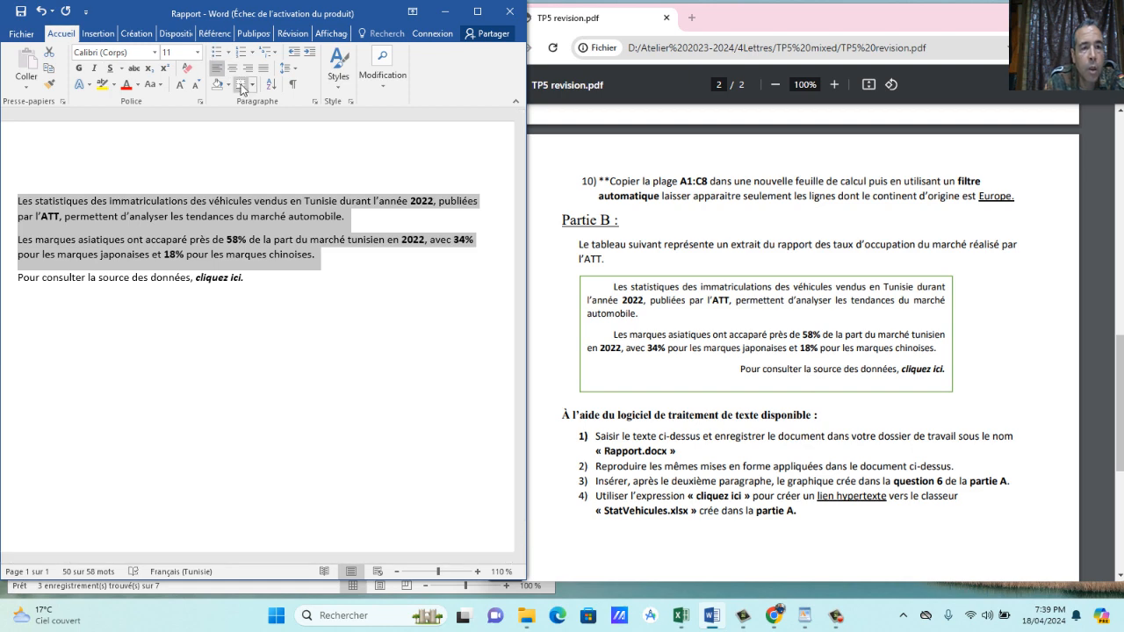
left_click(314, 102)
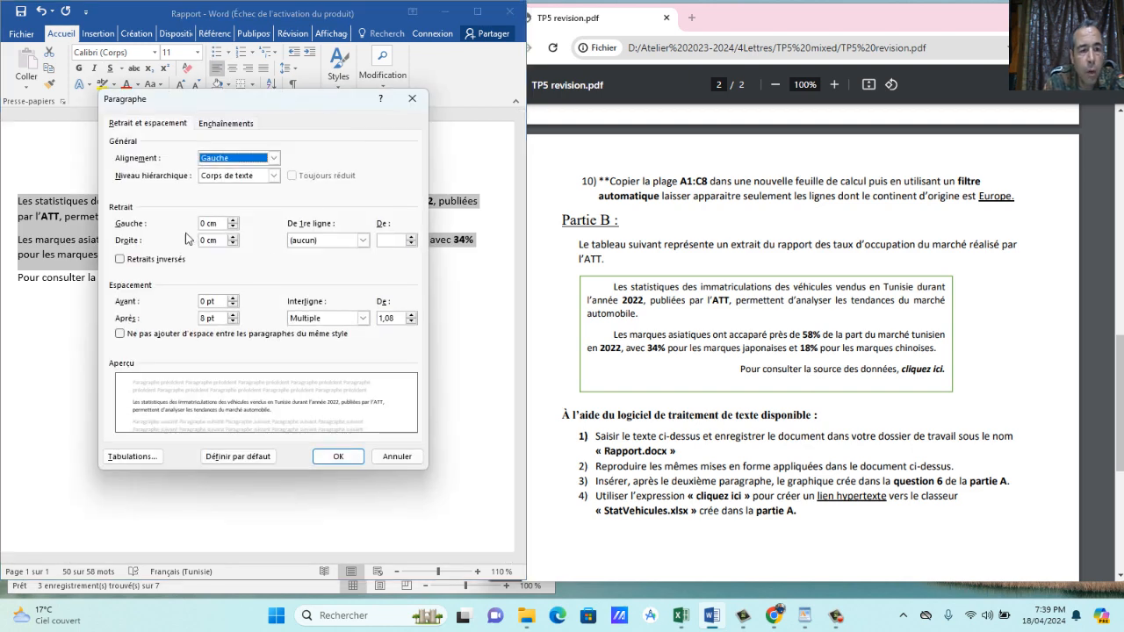
left_click(316, 241)
left_click(314, 261)
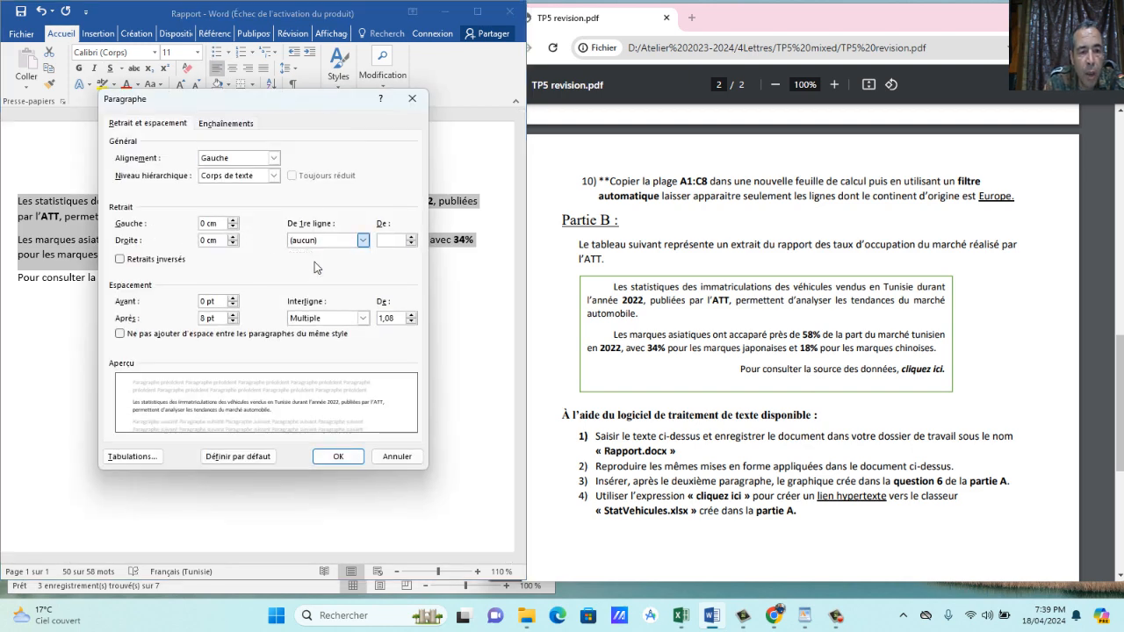
left_click(412, 237)
left_click(412, 238)
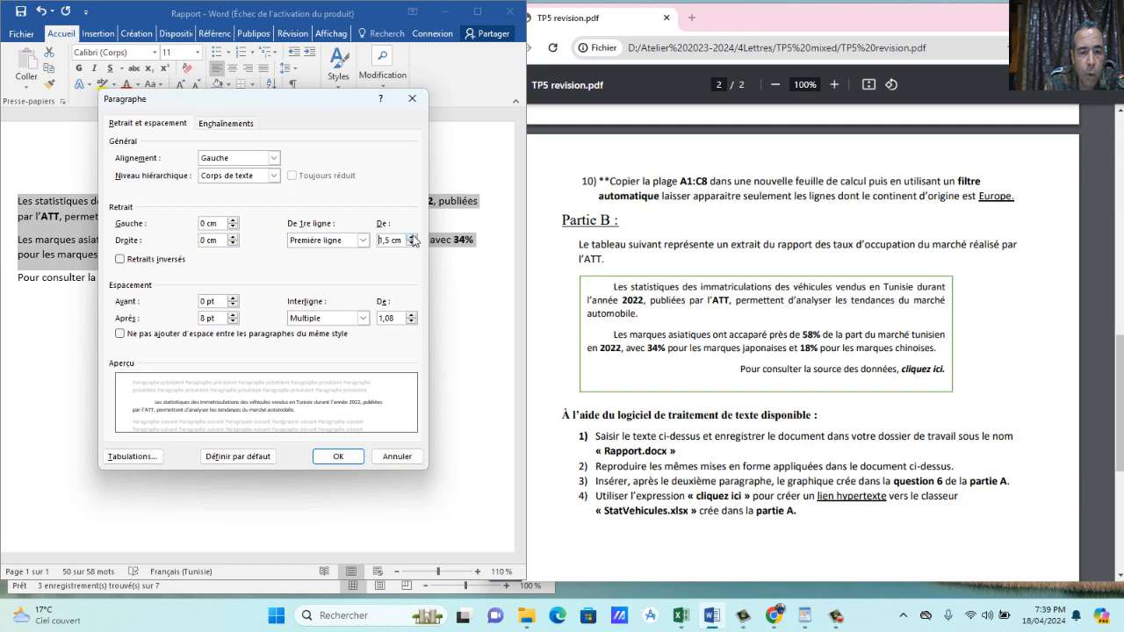
left_click(332, 459)
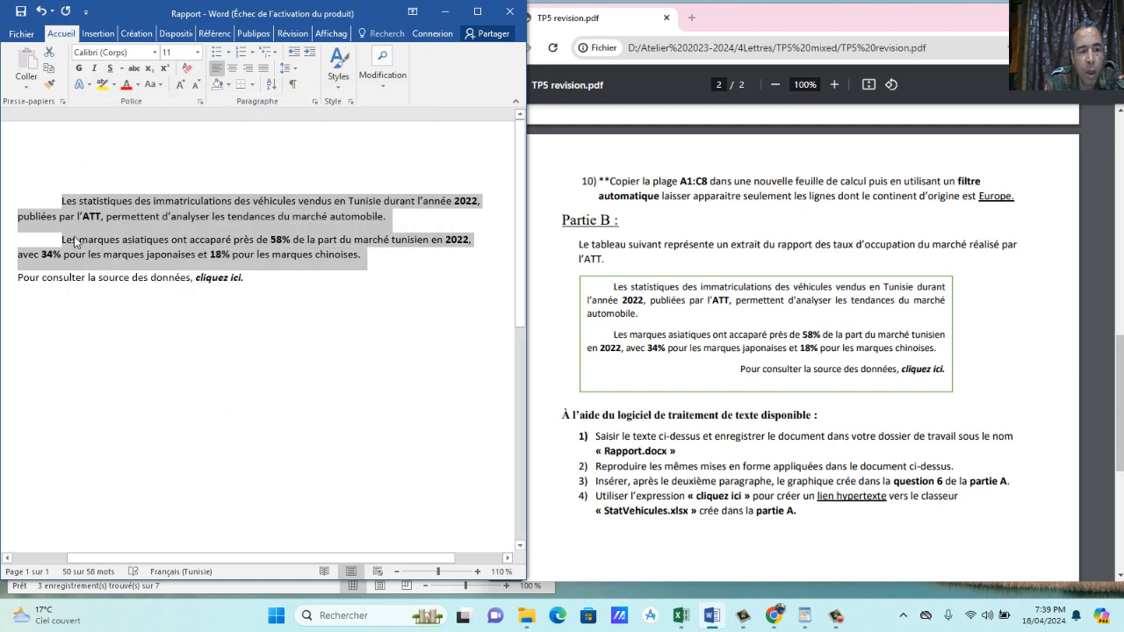
Right-align the last paragraph, "Pour consulter la source des données, cliquez ici.", and maximize the document window.
left_click_drag(21, 280, 255, 279)
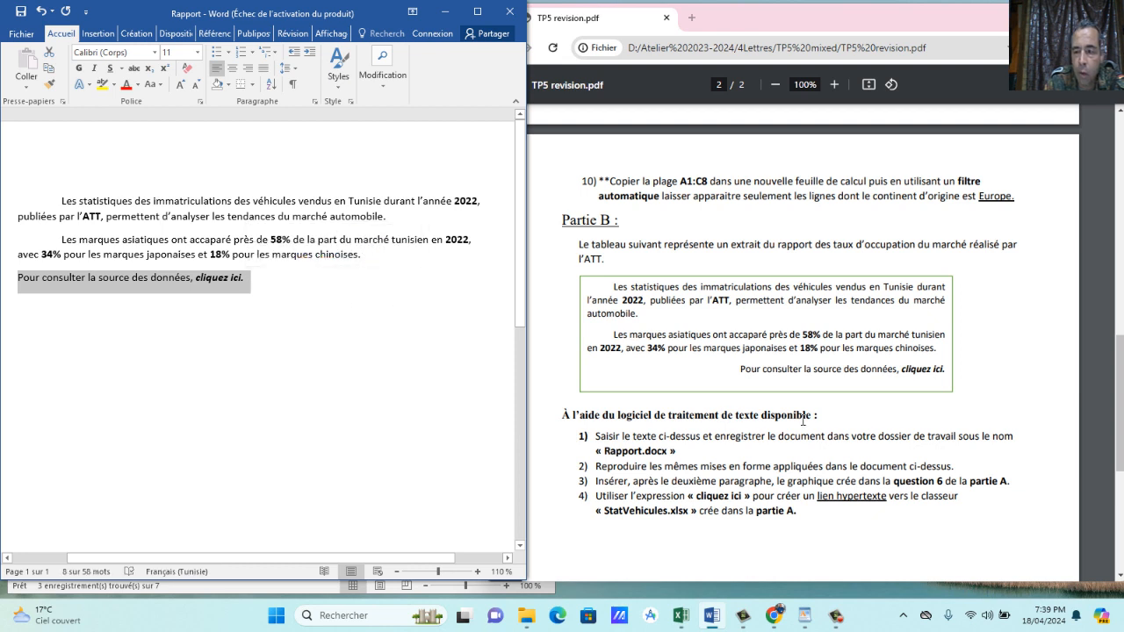
left_click(248, 67)
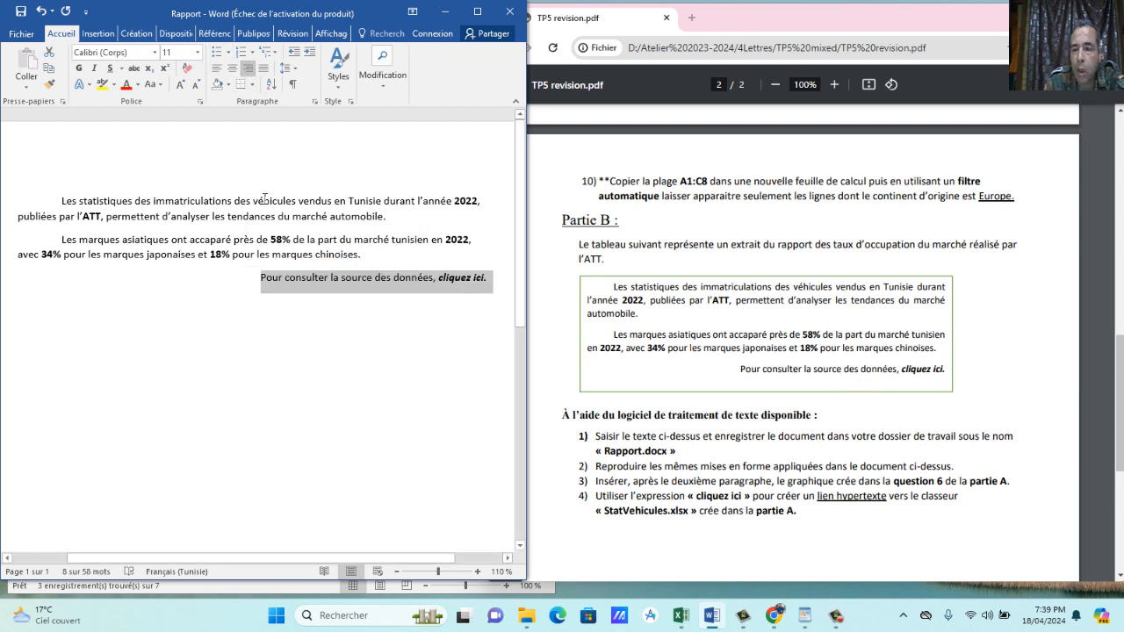
left_click(141, 143)
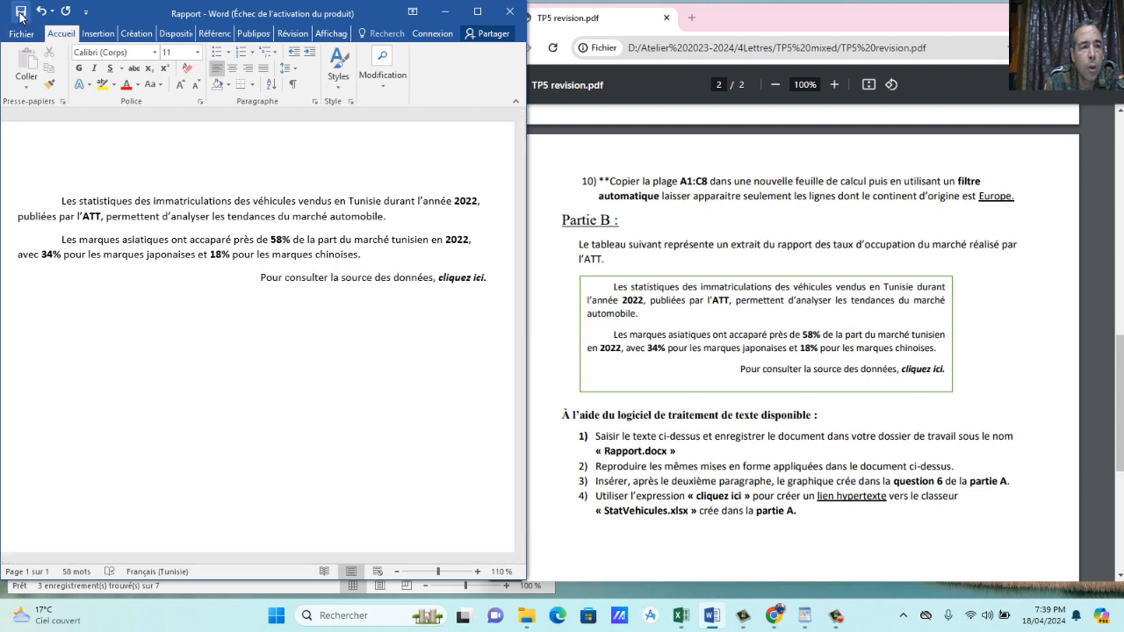
left_click(475, 13)
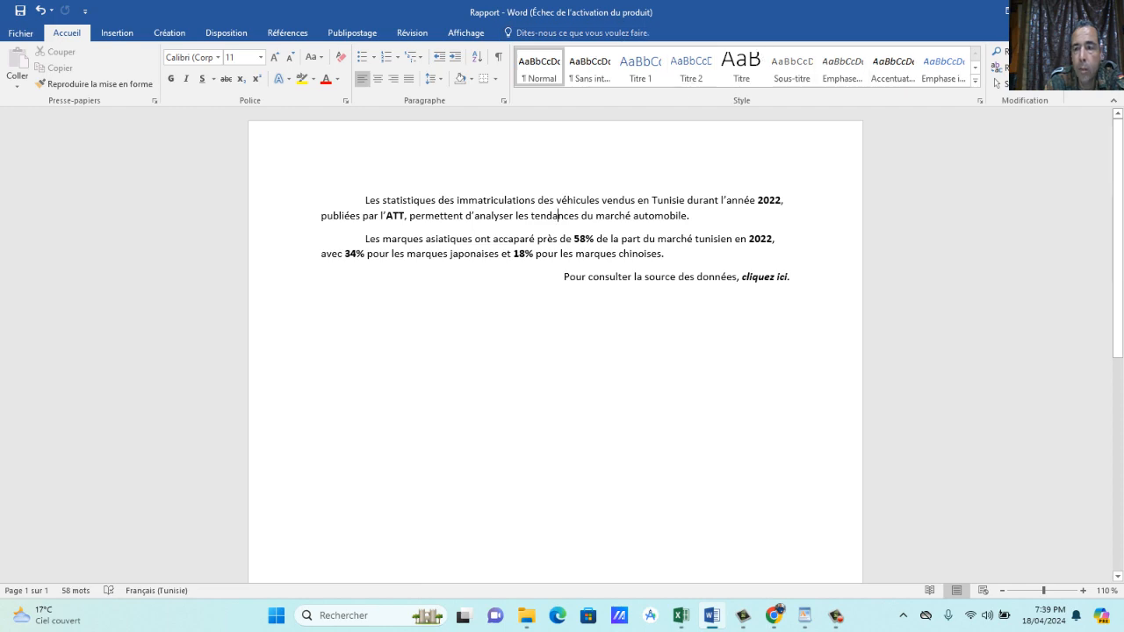
Frame all three paragraphs of the report with a solid dark green Encadrement border, 2 ¼ pt wide.
left_click(1074, 13)
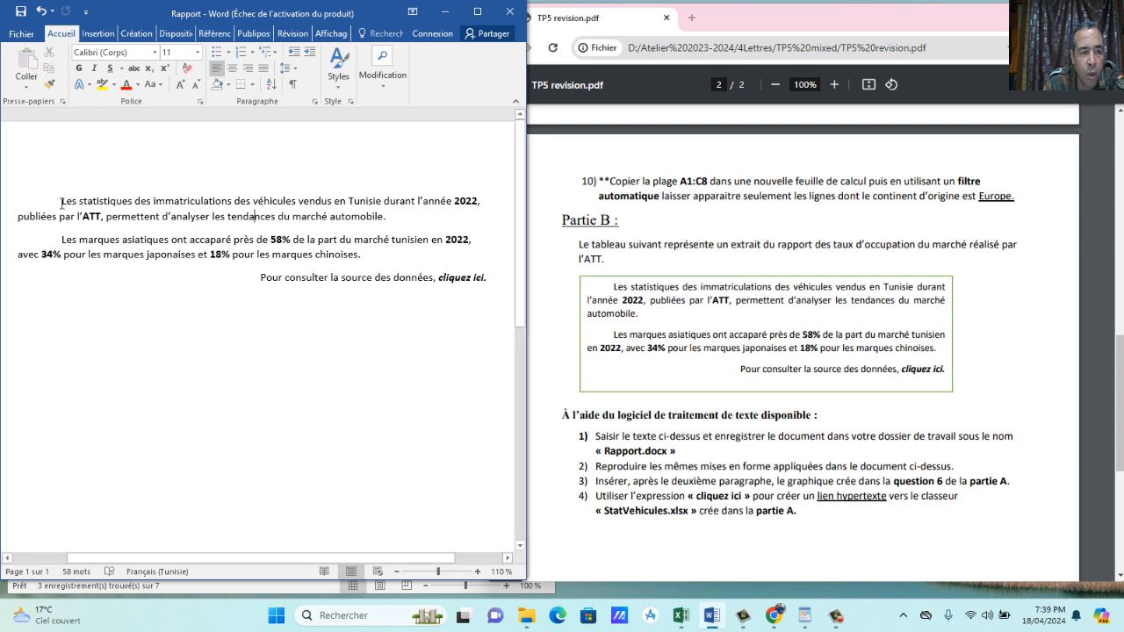
left_click_drag(63, 206, 519, 292)
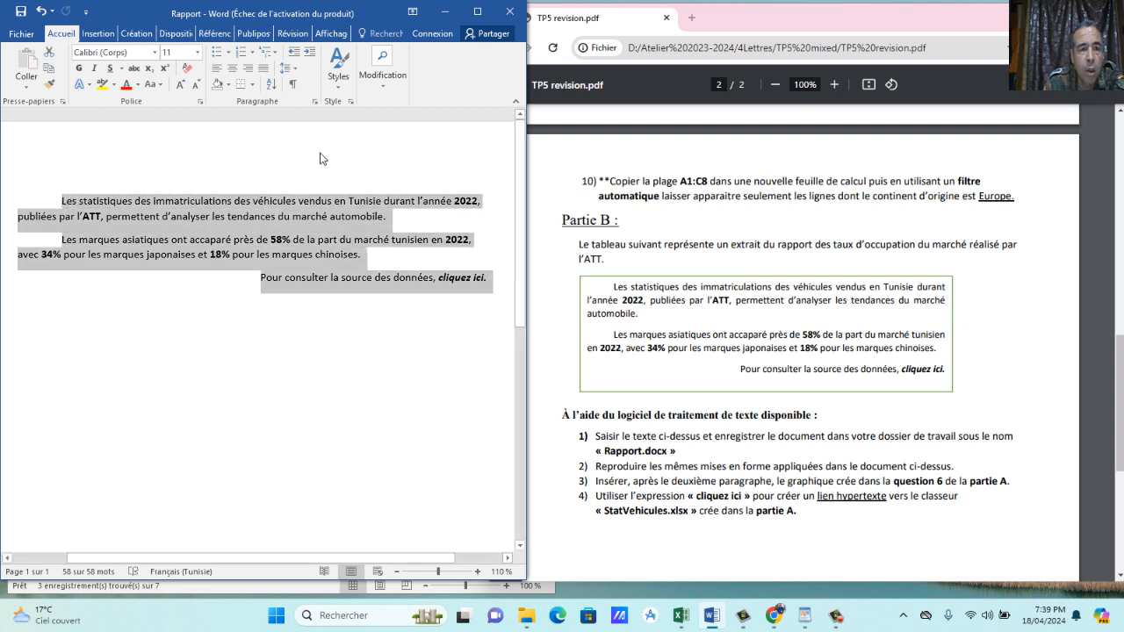
left_click(477, 11)
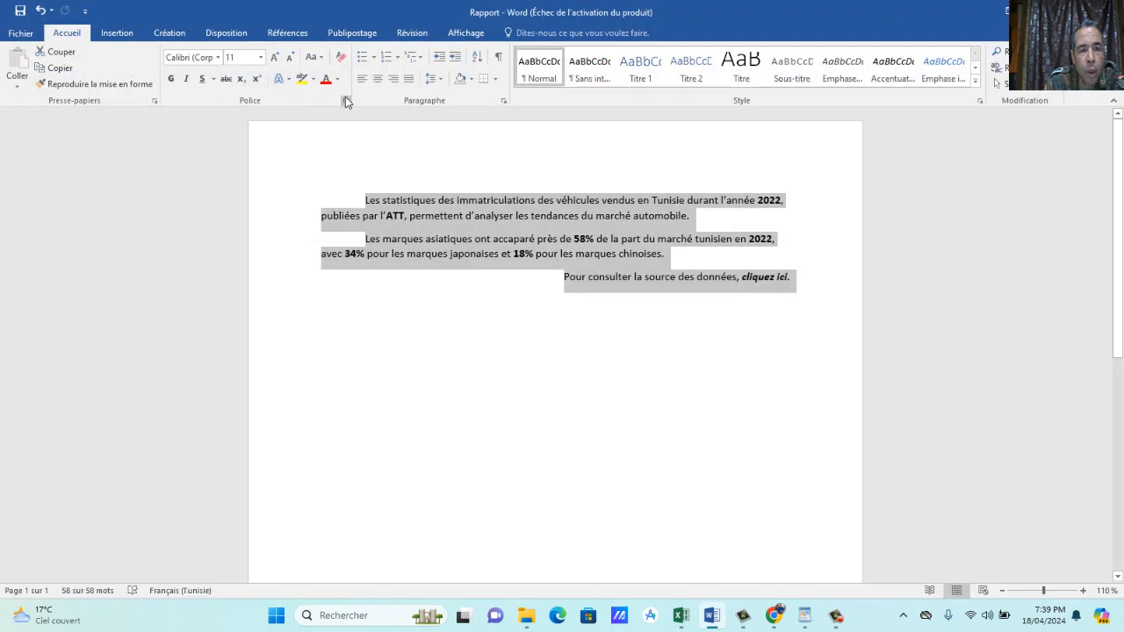
left_click(494, 78)
left_click(508, 354)
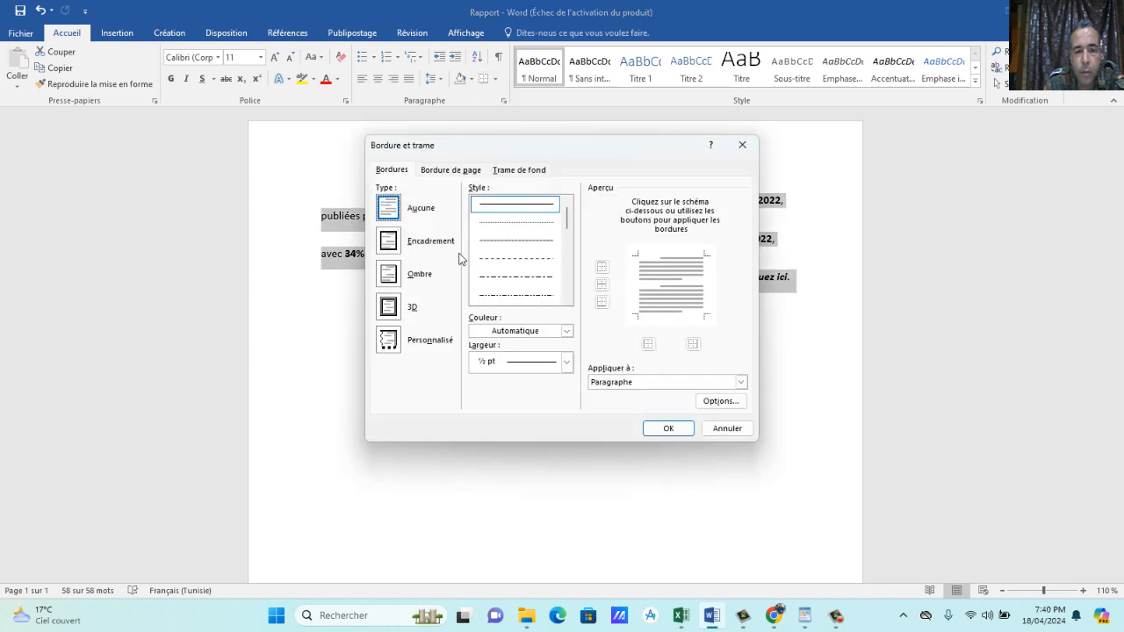
left_click(448, 172)
left_click(395, 171)
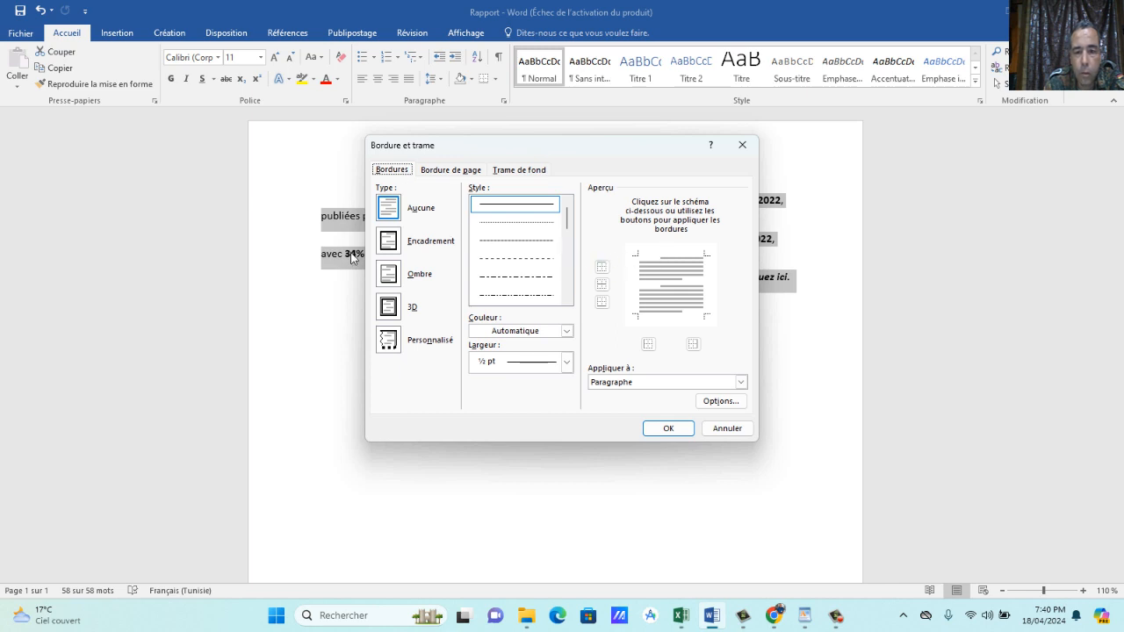
left_click(389, 241)
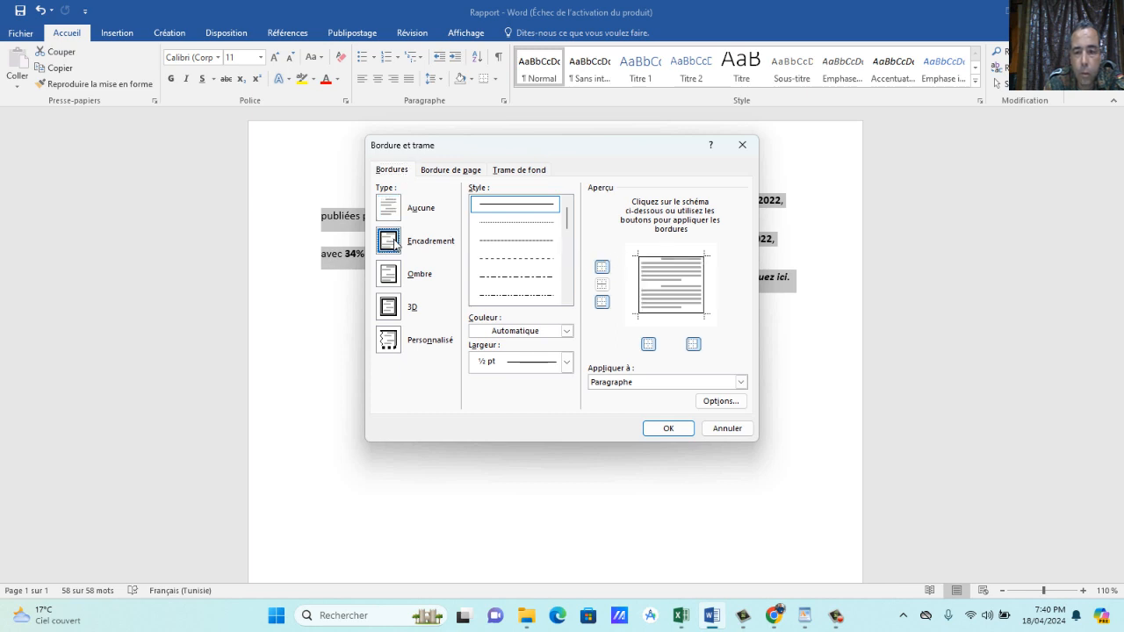
left_click(532, 332)
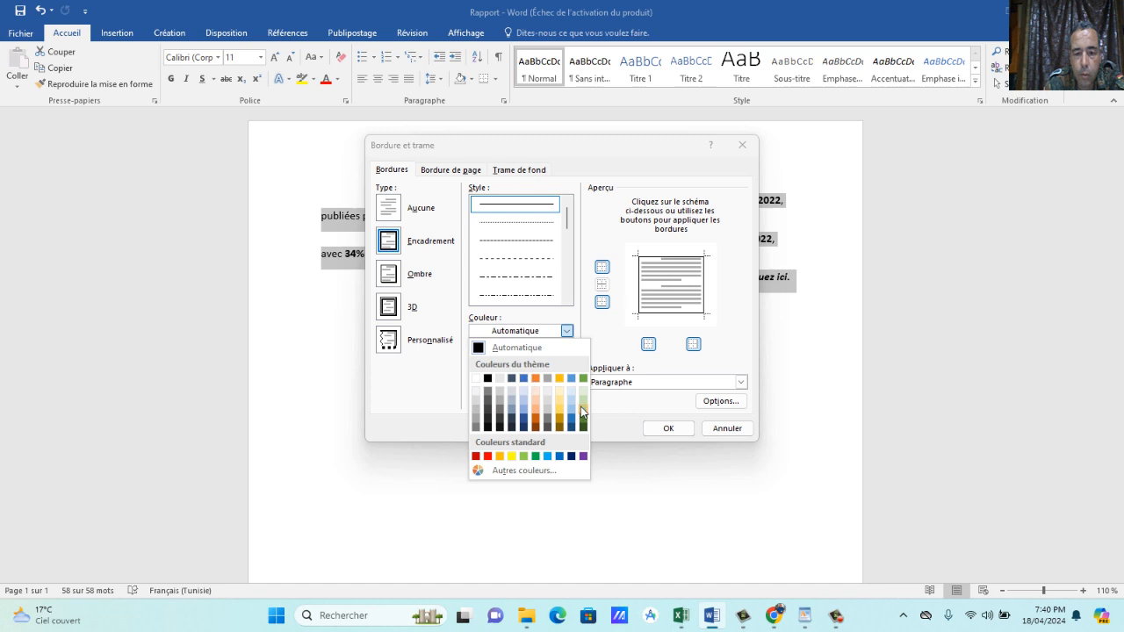
left_click(583, 420)
left_click(567, 362)
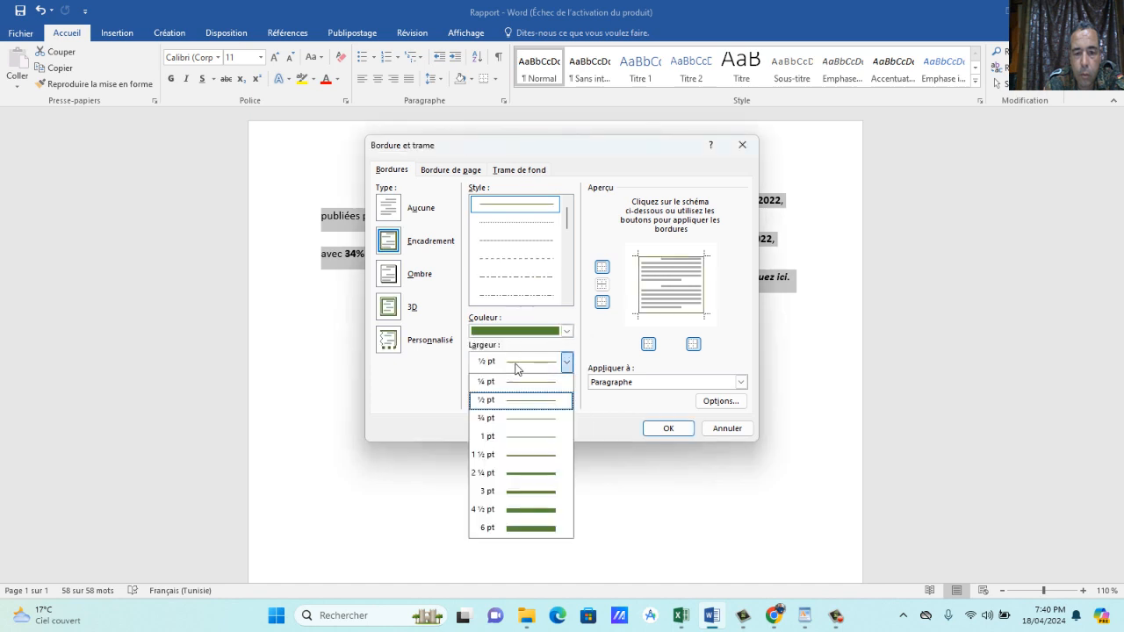
left_click(527, 473)
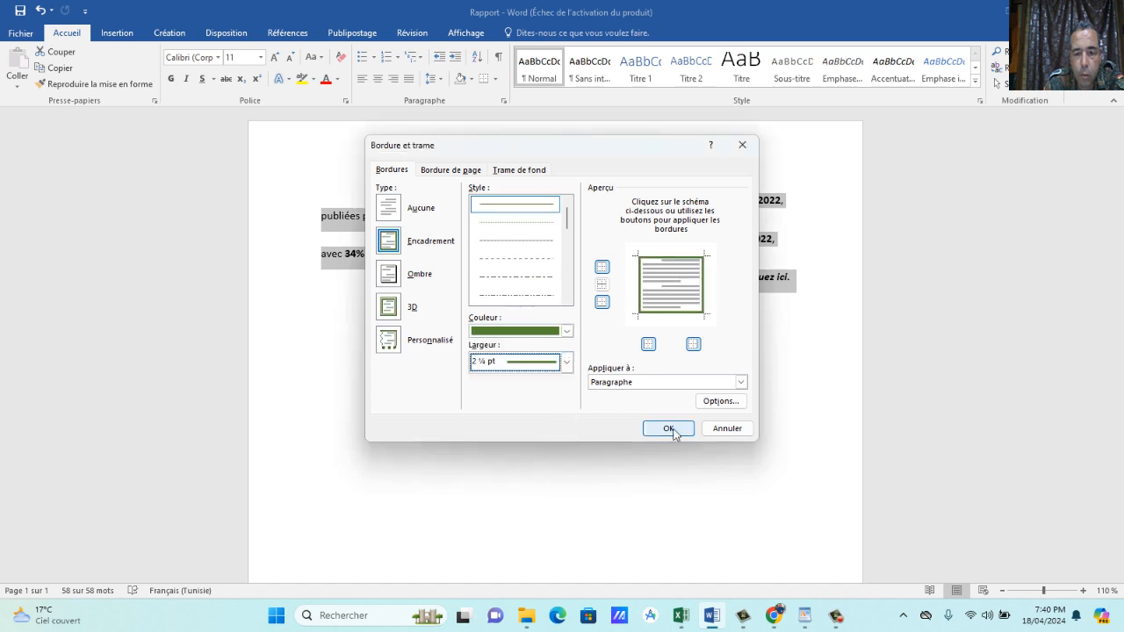
left_click(668, 428)
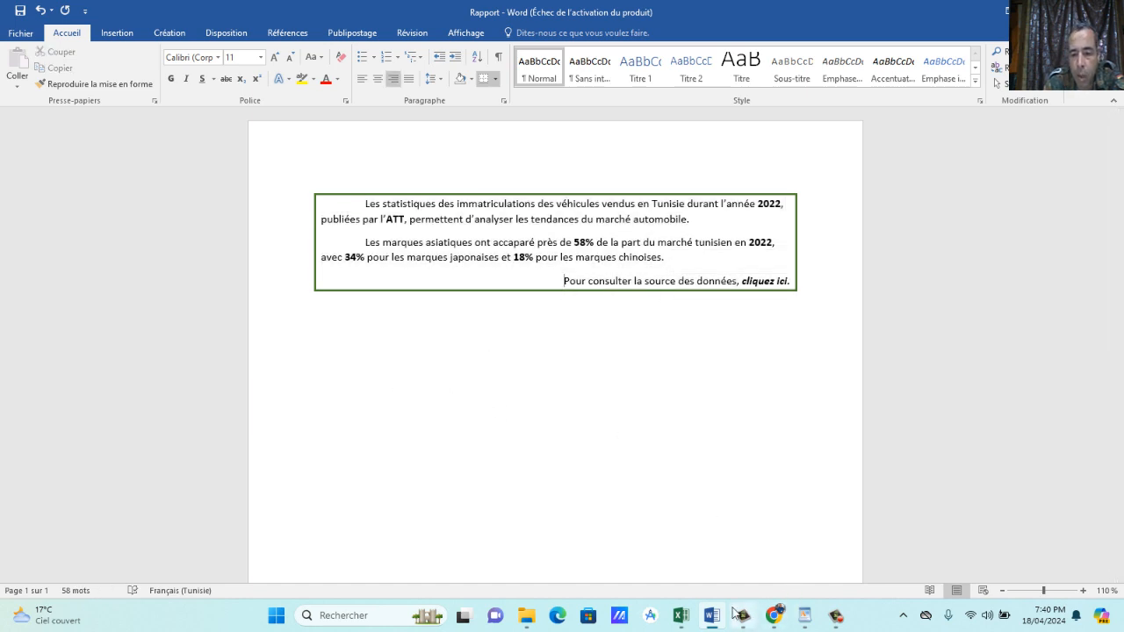
Check the chart instruction in the exercise PDF, and add an empty paragraph after the second paragraph of the report.
mouse_move(686, 622)
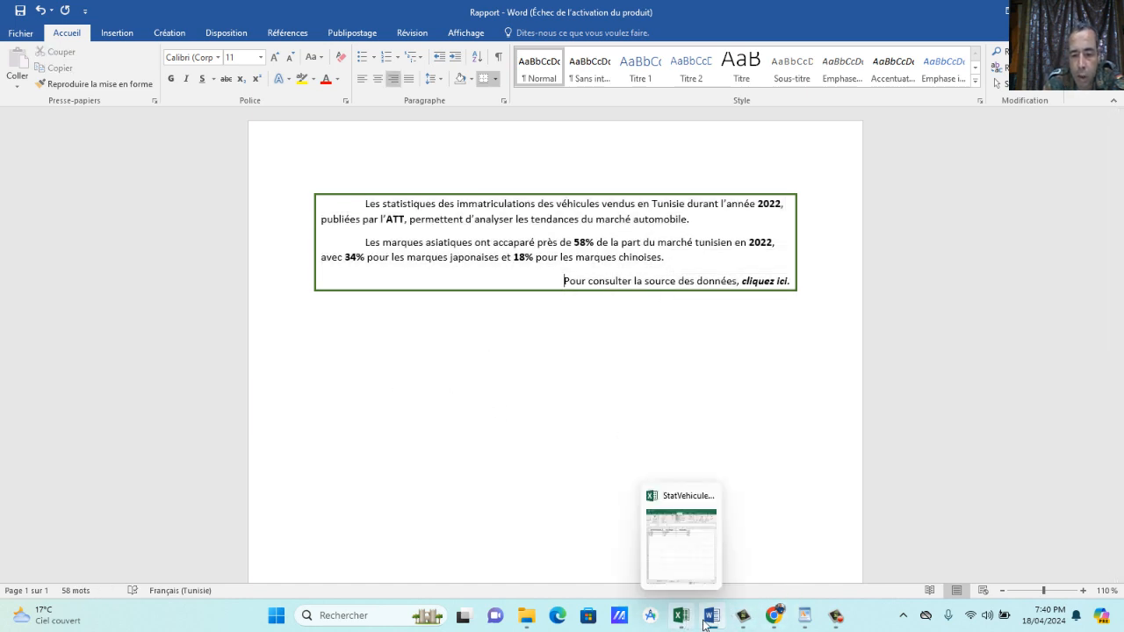
left_click(773, 618)
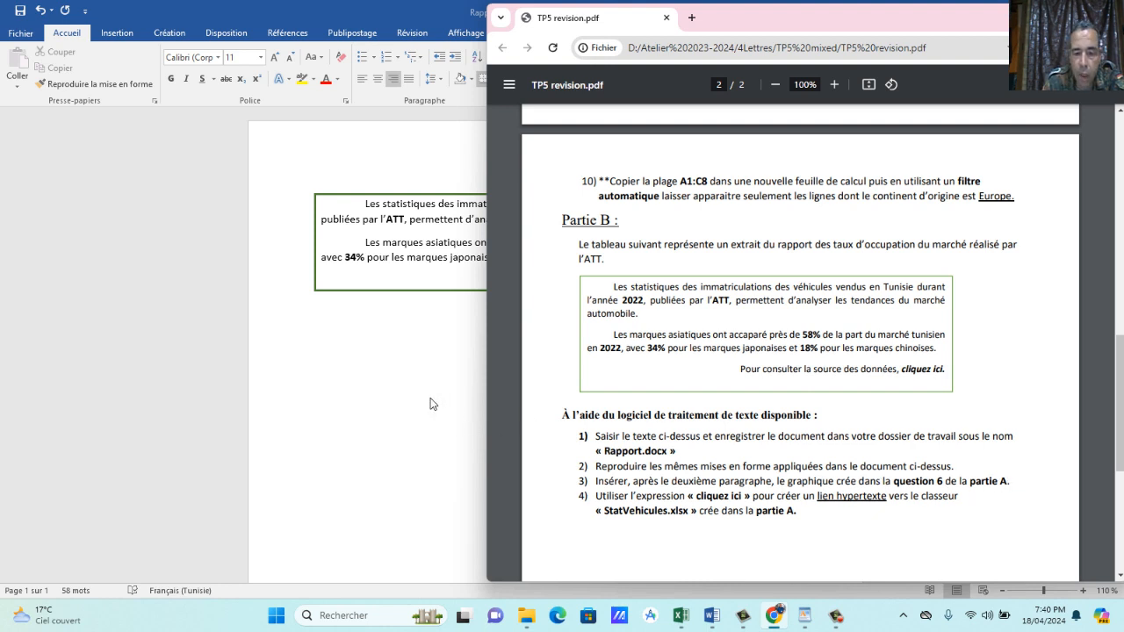
left_click(403, 274)
left_click(679, 266)
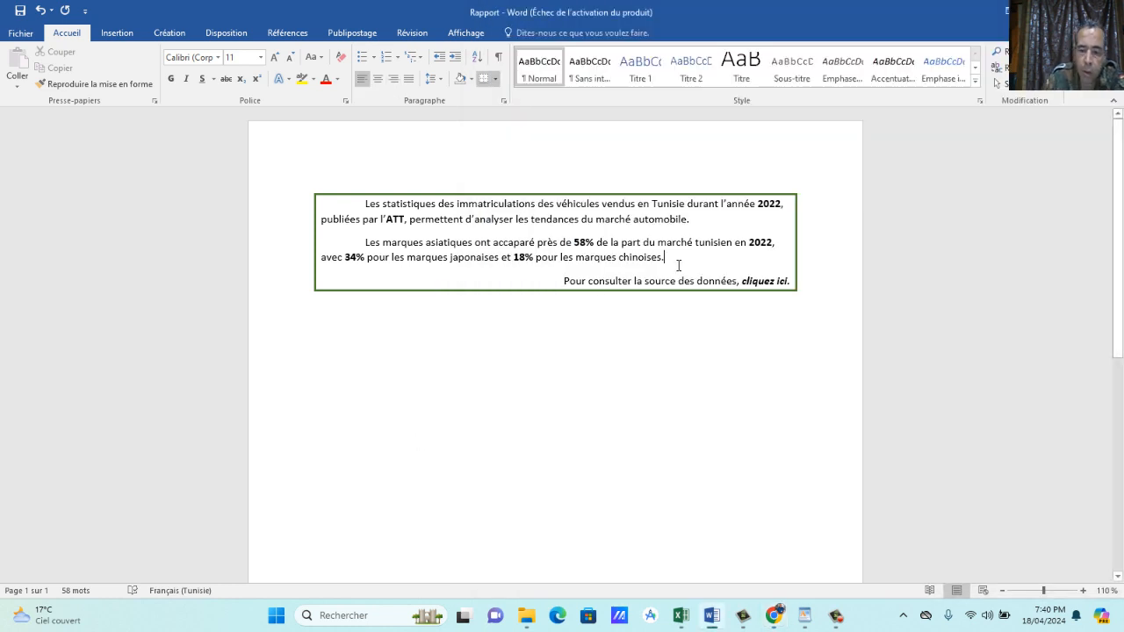
key("Return")
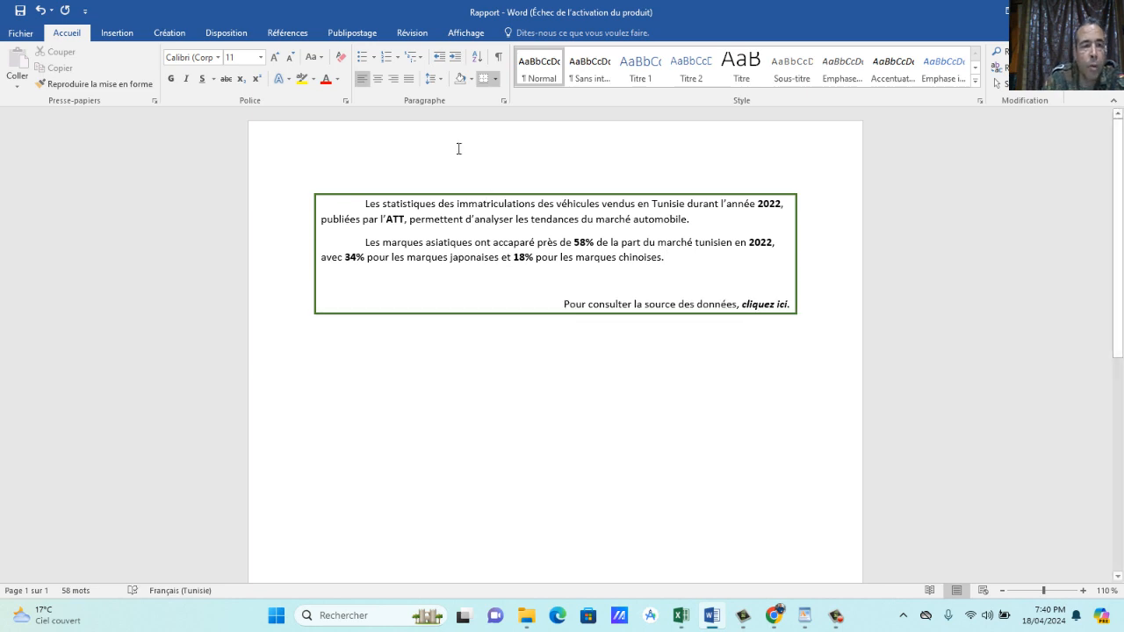
left_click(122, 34)
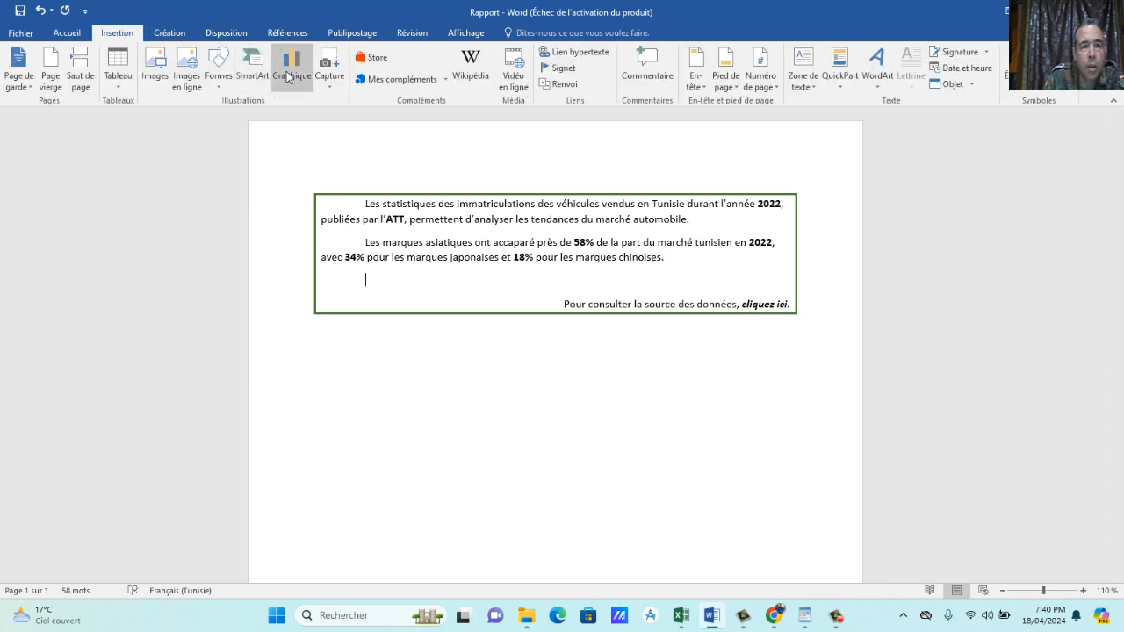
left_click(288, 77)
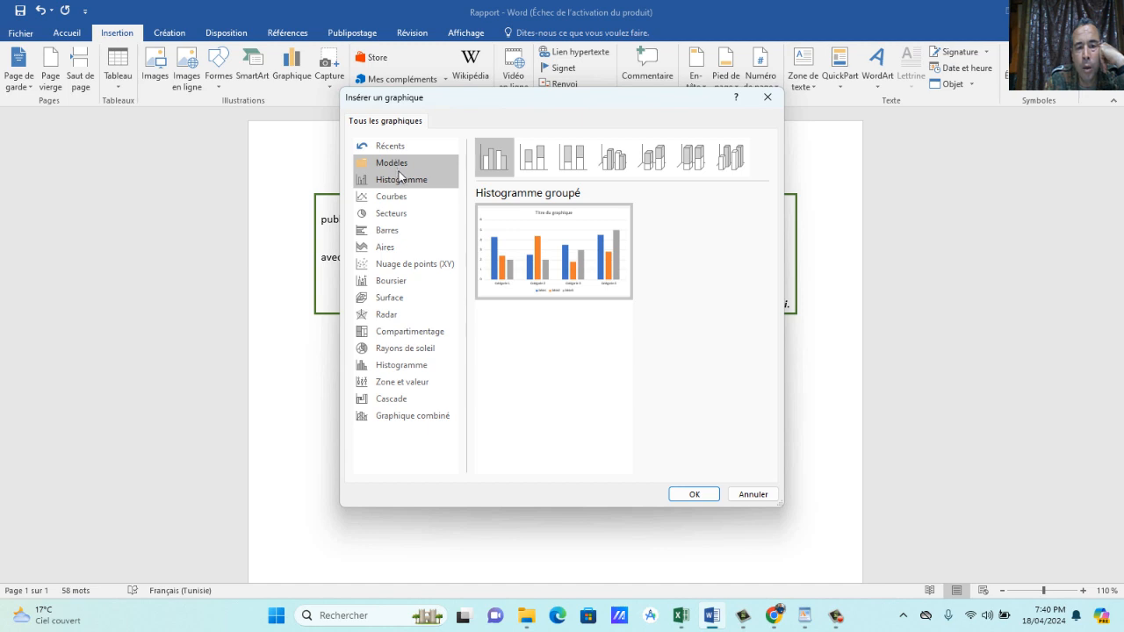
left_click(753, 495)
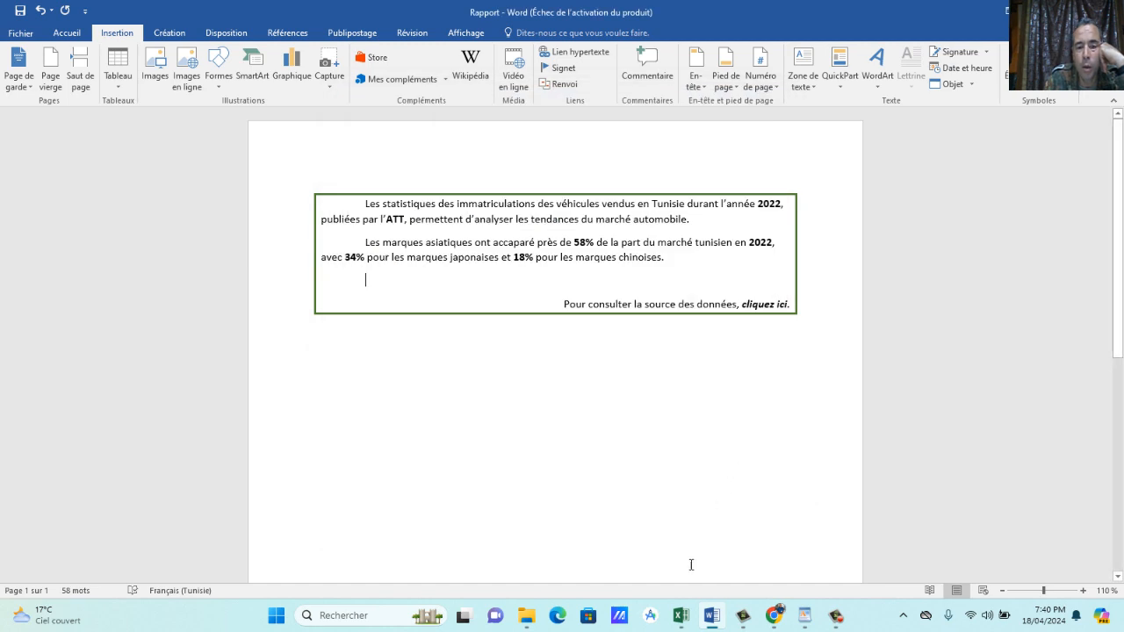
Copy the "Taux d'occupation du marché" pie chart from the Graphique sheet of StatVehicules in Excel and paste it below the Word report's second paragraph.
left_click(681, 615)
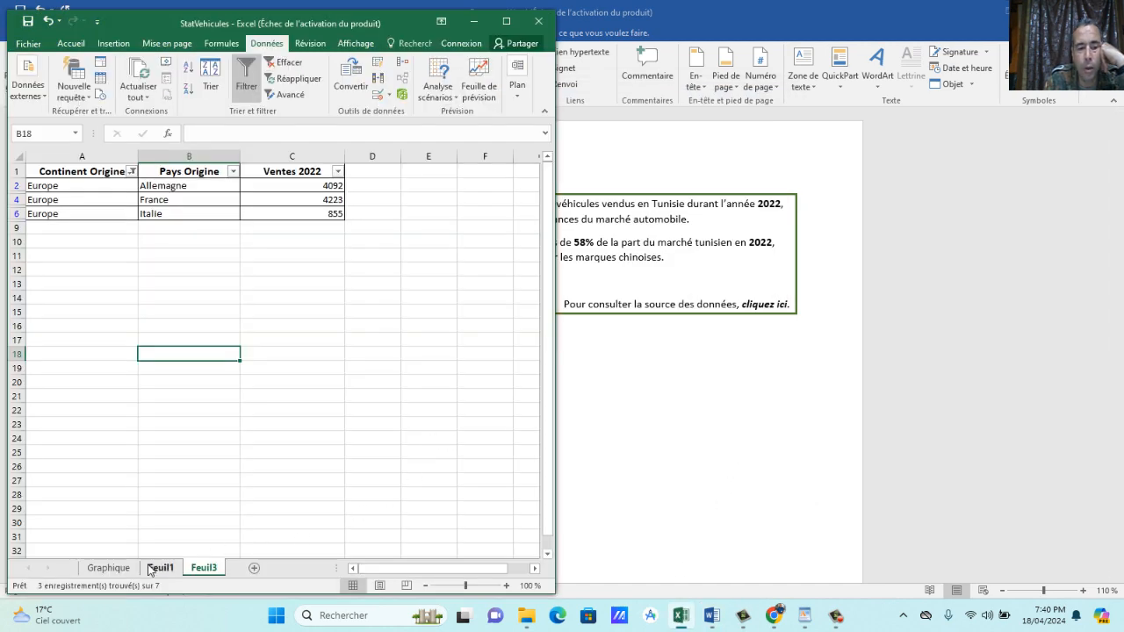
left_click(108, 568)
right_click(463, 218)
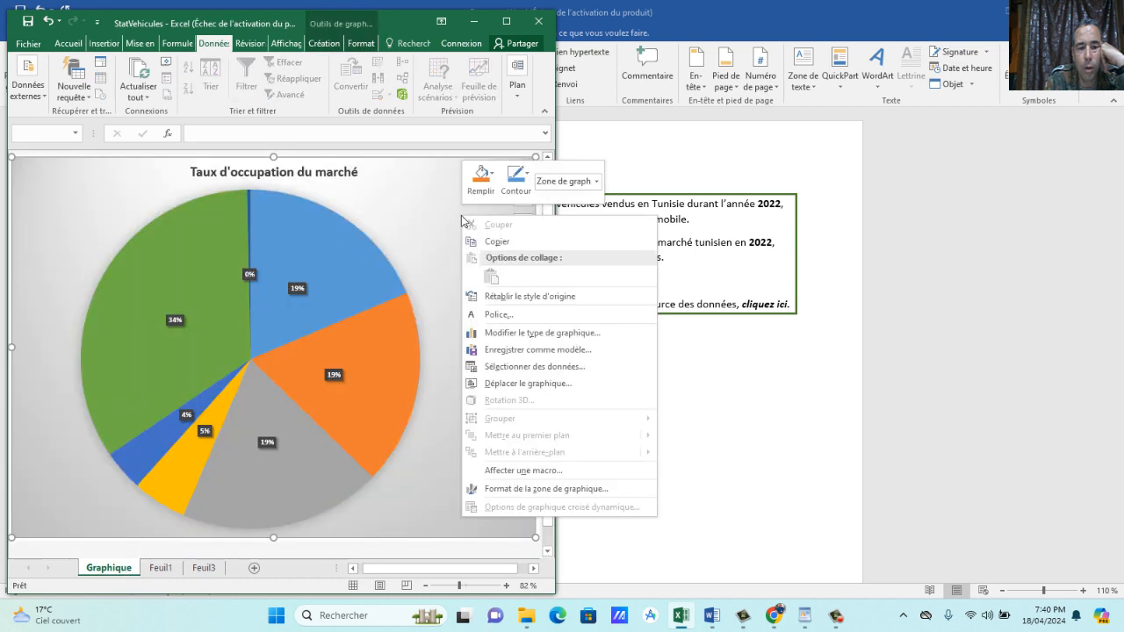
left_click(503, 241)
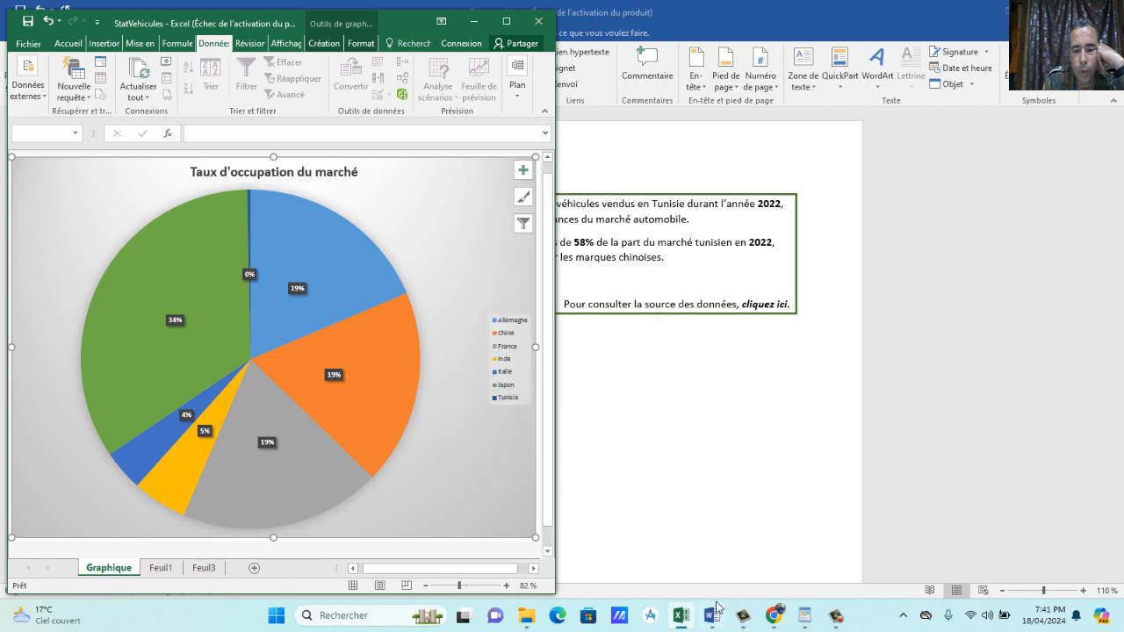
left_click(718, 607)
right_click(380, 286)
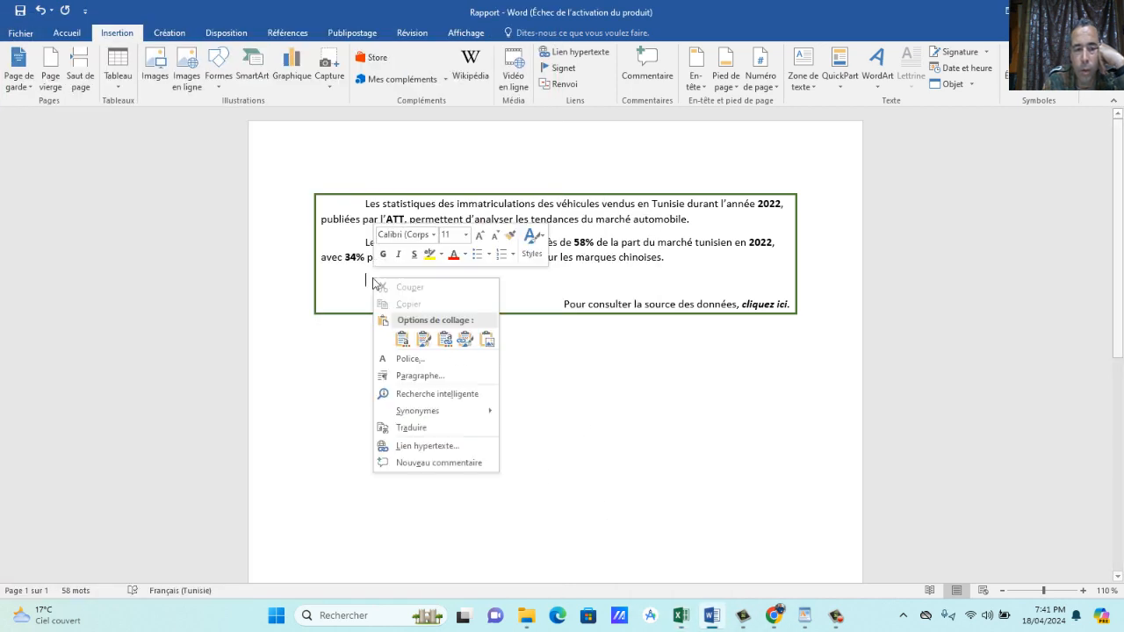
left_click(403, 347)
left_click(403, 347)
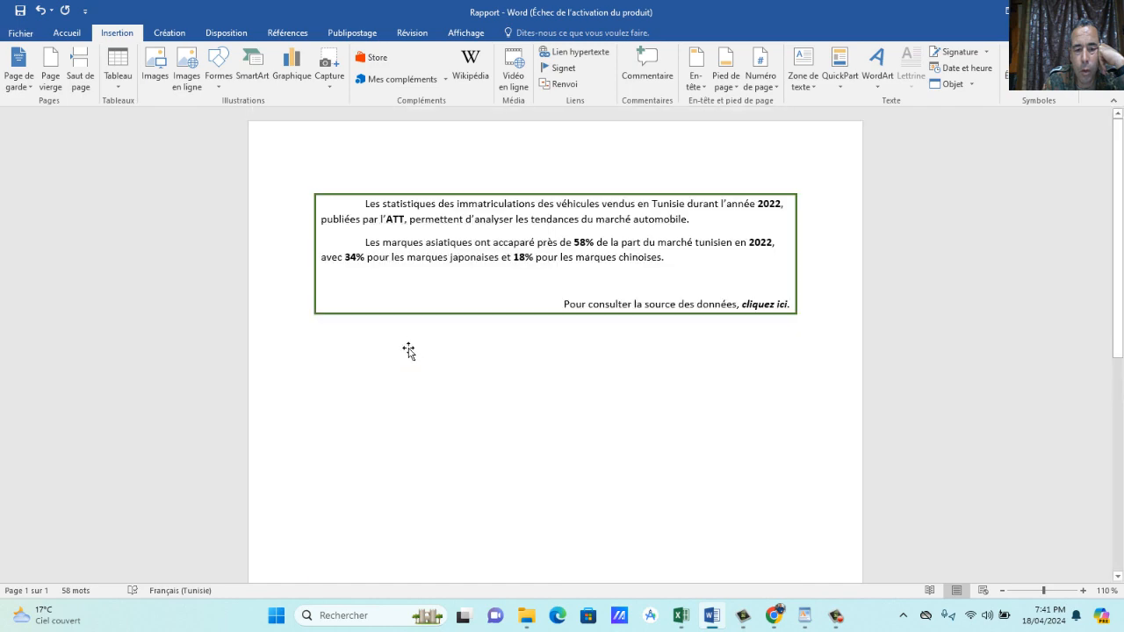
Shrink the pasted pie chart to about half its width and centre it horizontally inside the frame.
left_click(839, 235)
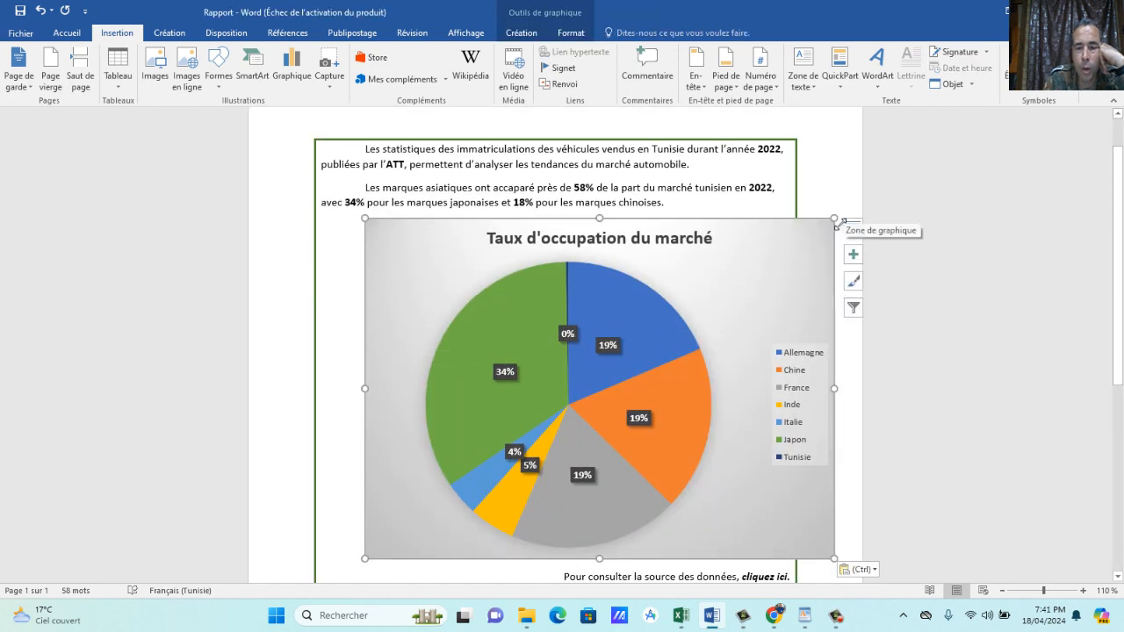
left_click_drag(835, 221, 646, 317)
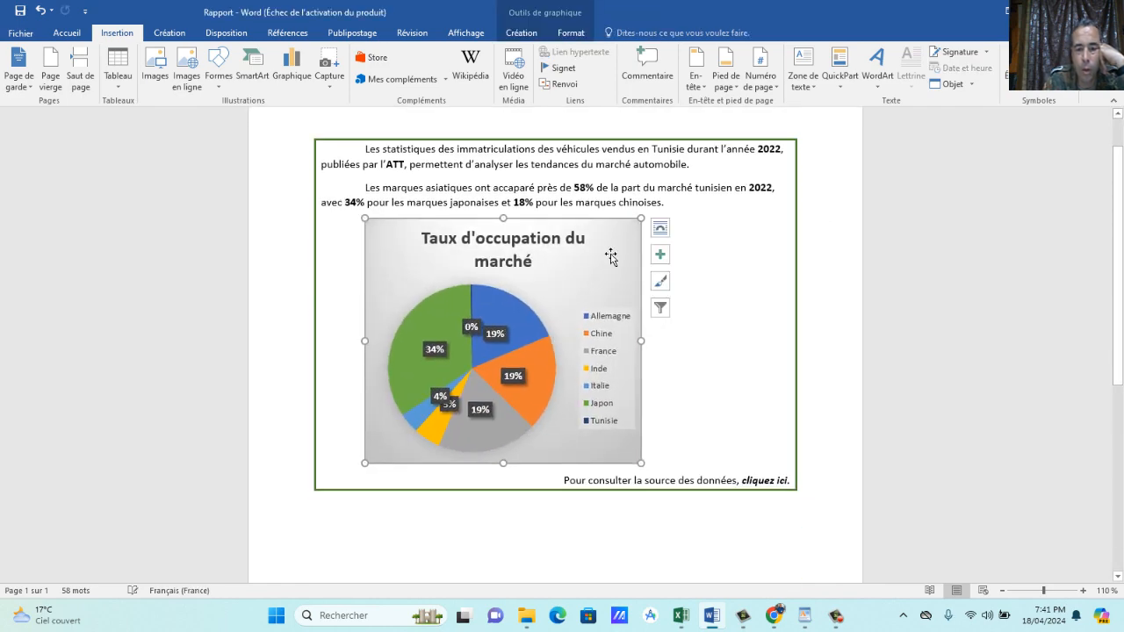
left_click_drag(640, 219, 618, 251)
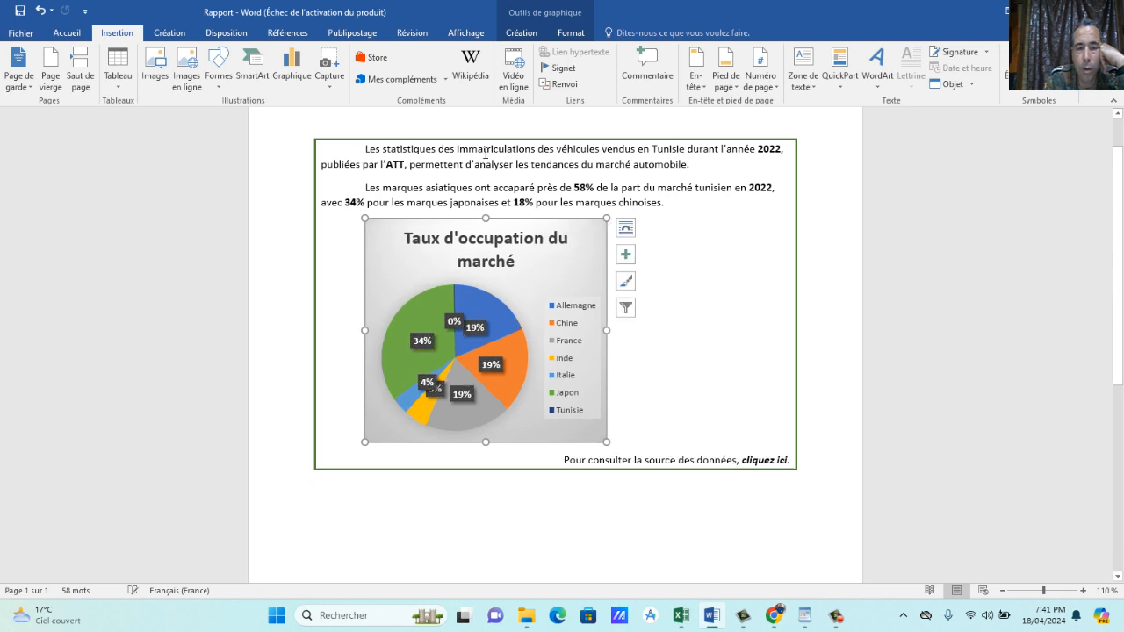
left_click(77, 36)
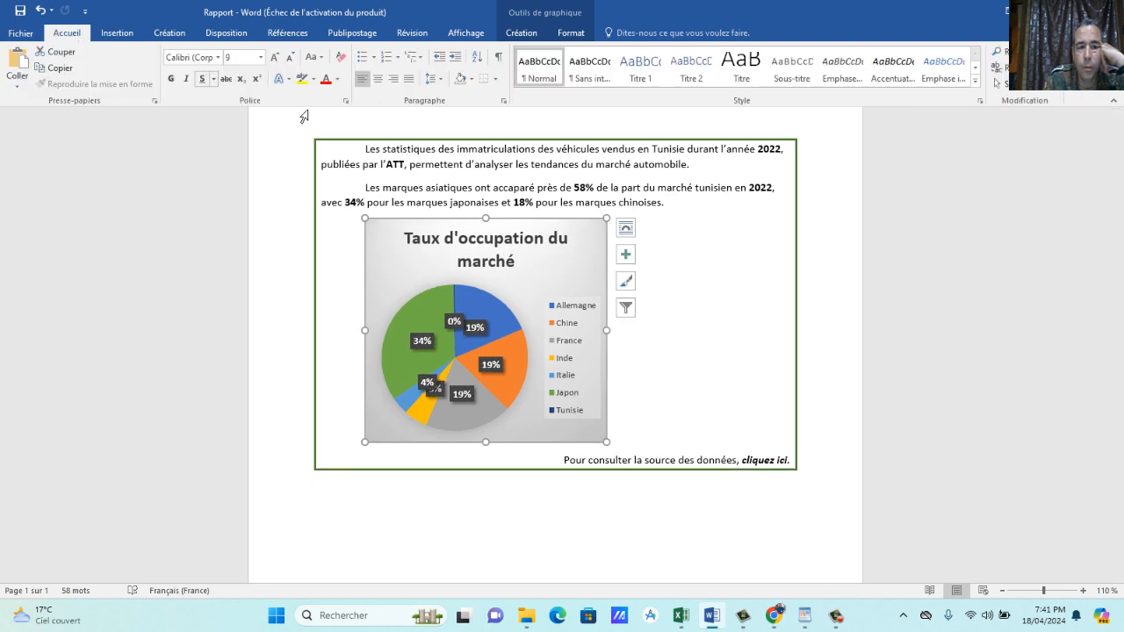
left_click(376, 79)
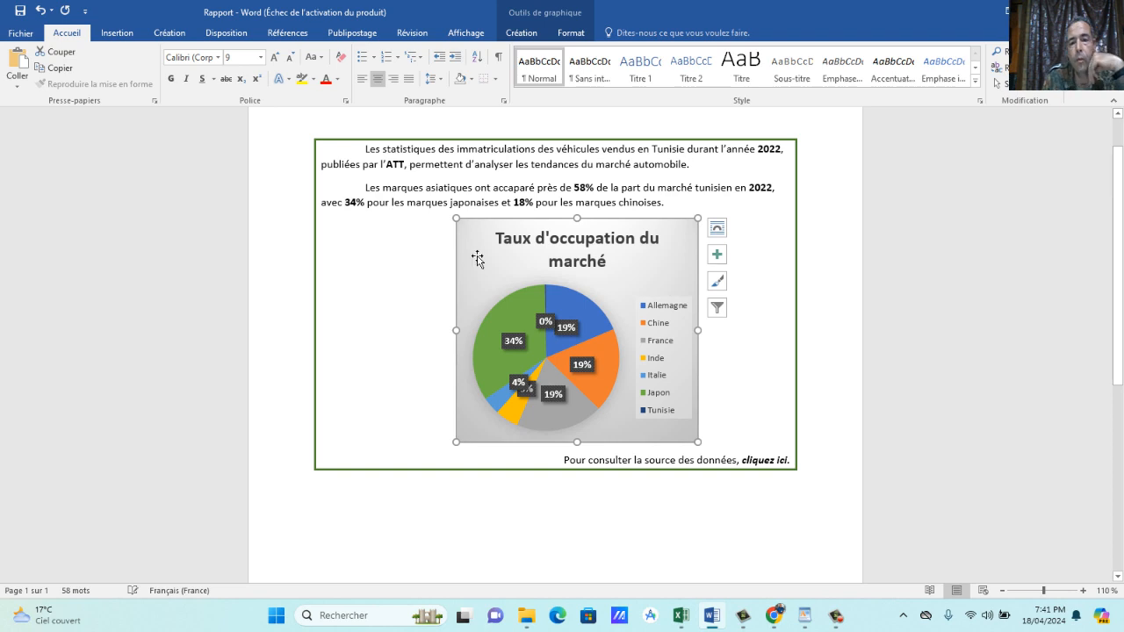
left_click(413, 290)
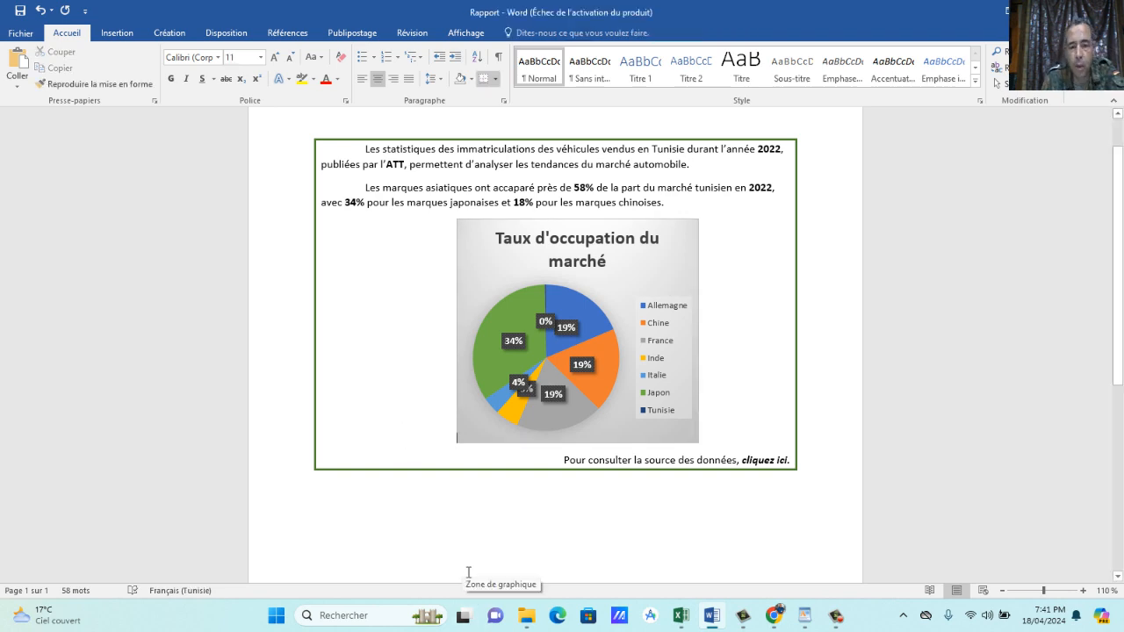
Check the hyperlink instruction in the PDF, and link "cliquez ici." in the report's last paragraph to the StatVehicules.xlsx workbook.
left_click(774, 616)
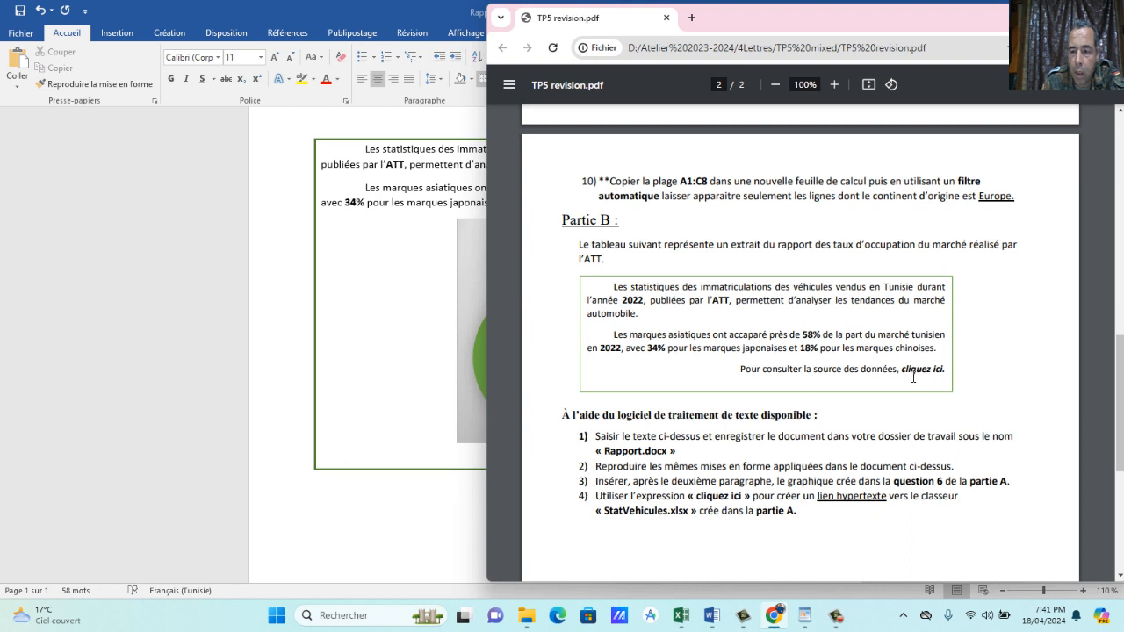
left_click(413, 345)
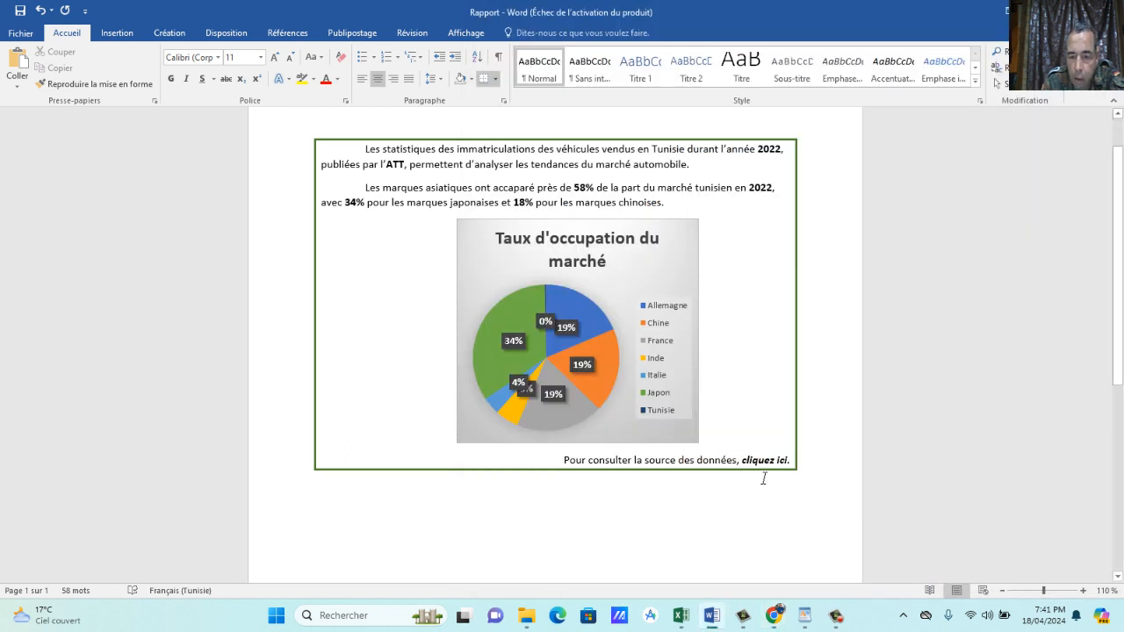
left_click_drag(743, 462, 802, 467)
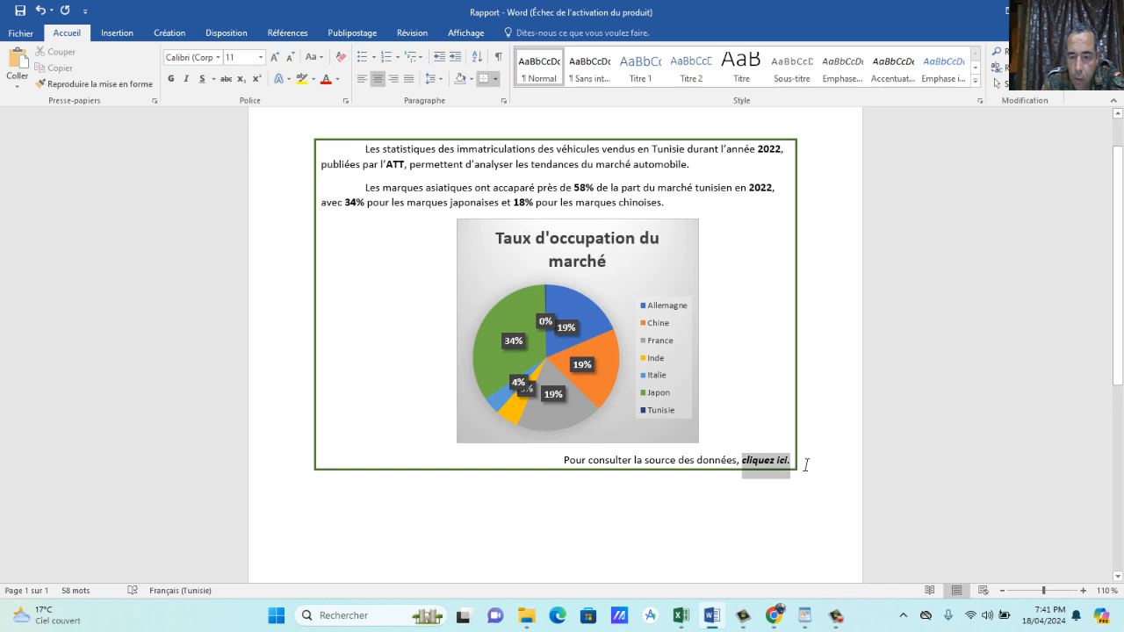
left_click(116, 33)
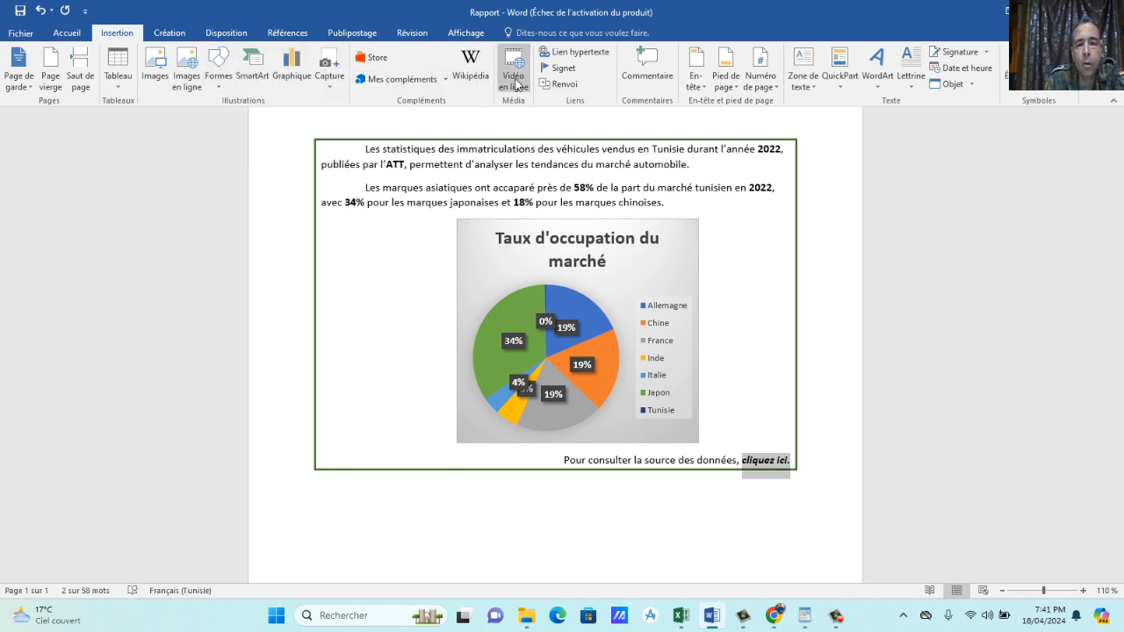
left_click(578, 52)
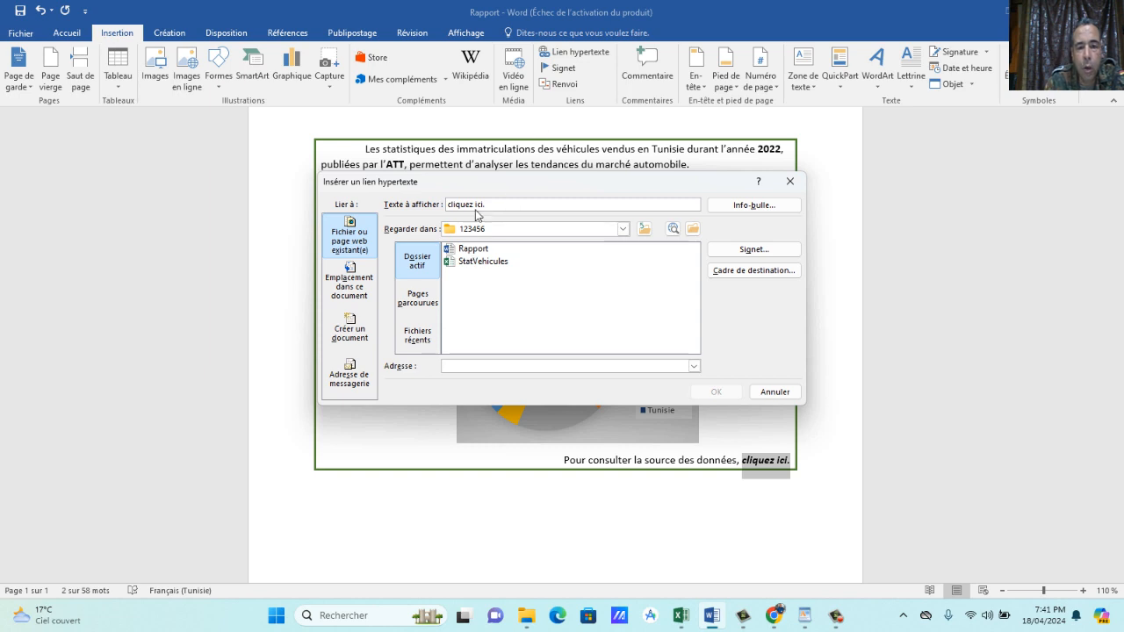
left_click(474, 262)
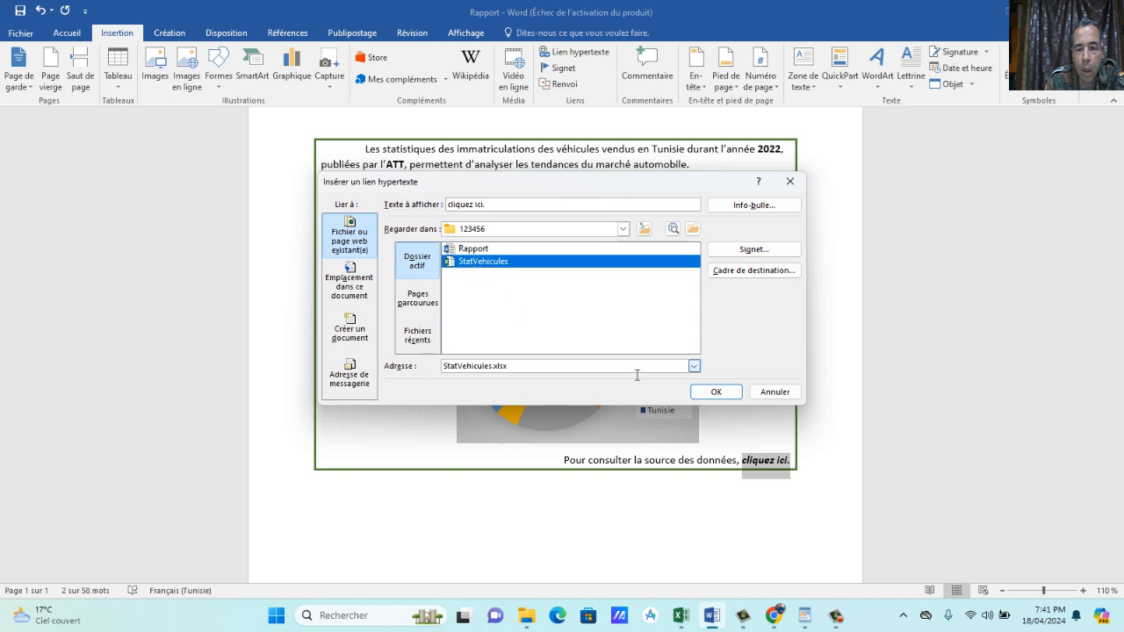
left_click(716, 391)
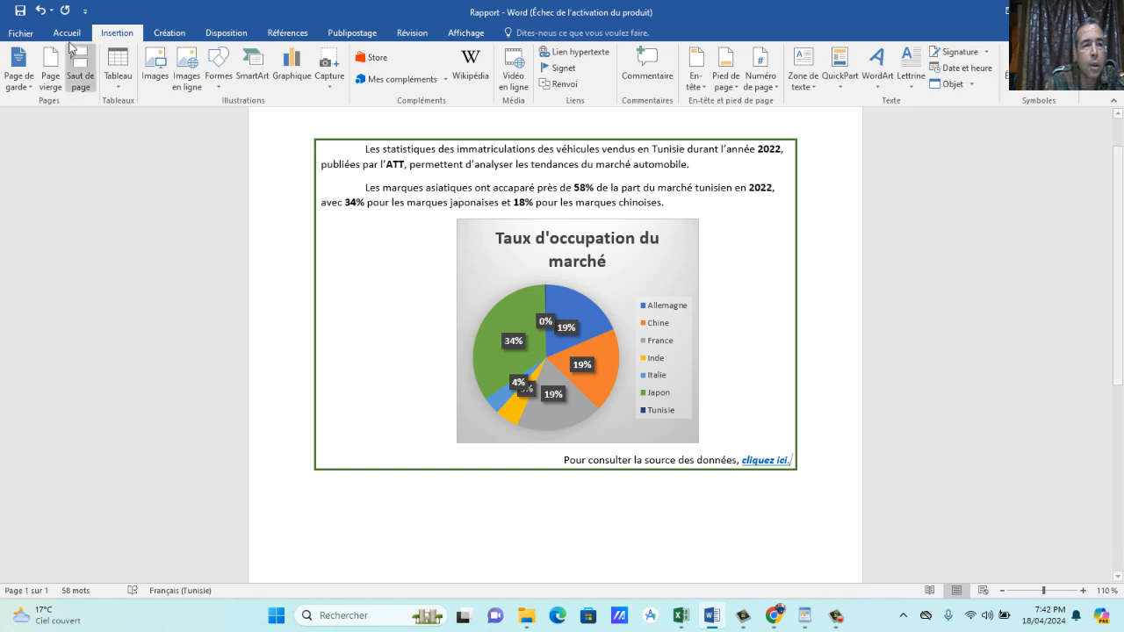
Test the "cliquez ici." hyperlink to StatVehicules, and close the workbook, the Rapport document and the TP5 mixed folder window.
left_click(765, 461, "ctrl")
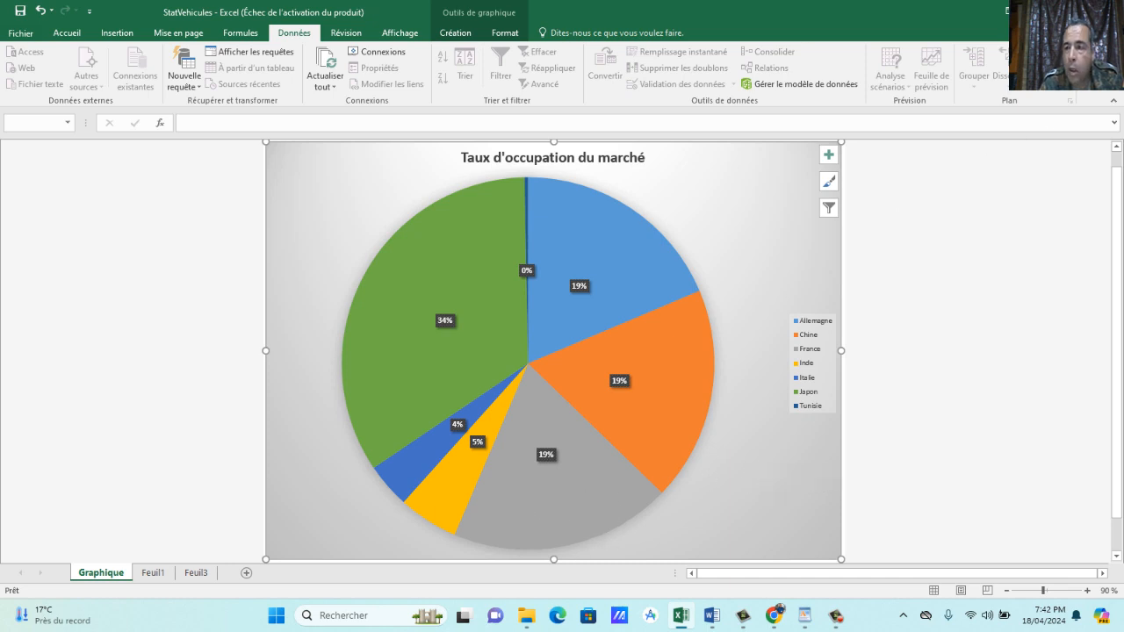
key("alt+Tab")
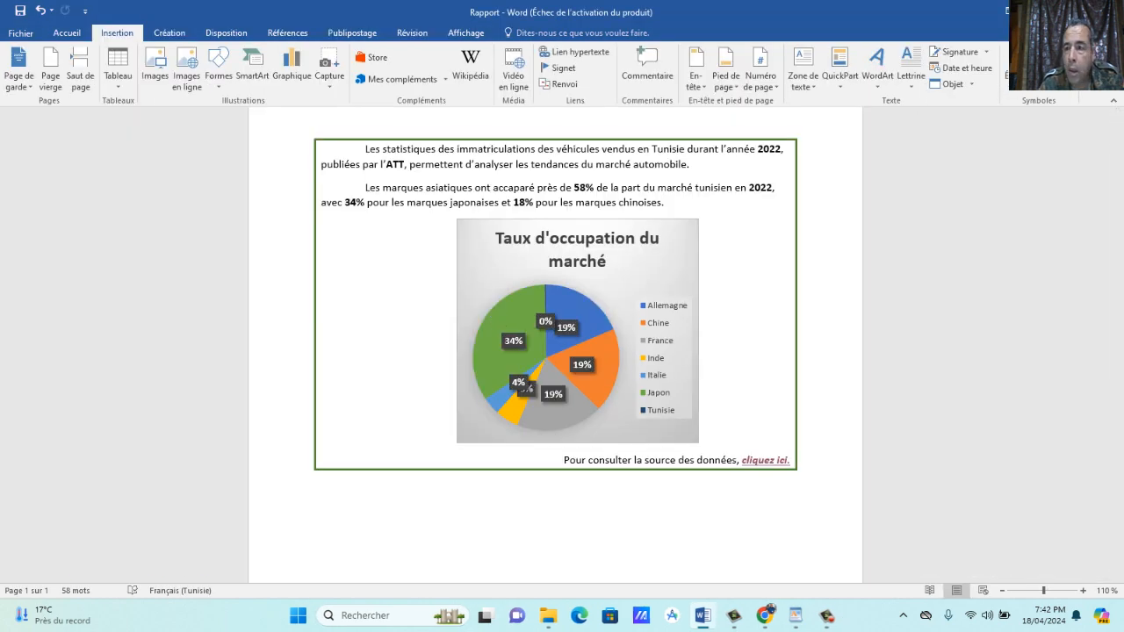
left_click(1107, 12)
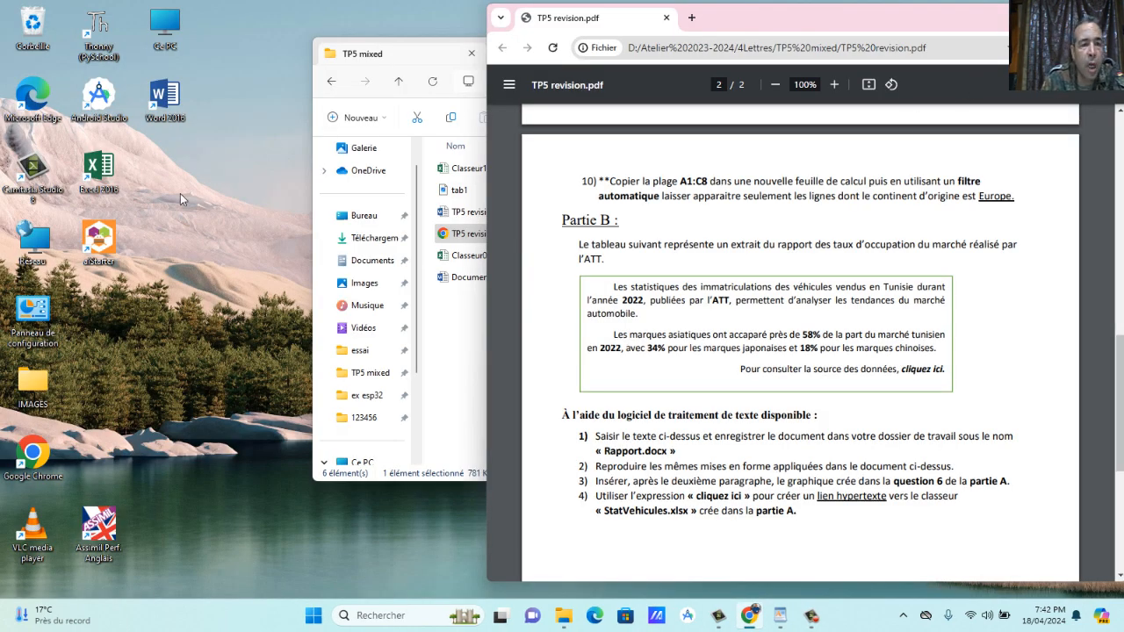
left_click(398, 63)
left_click(1084, 54)
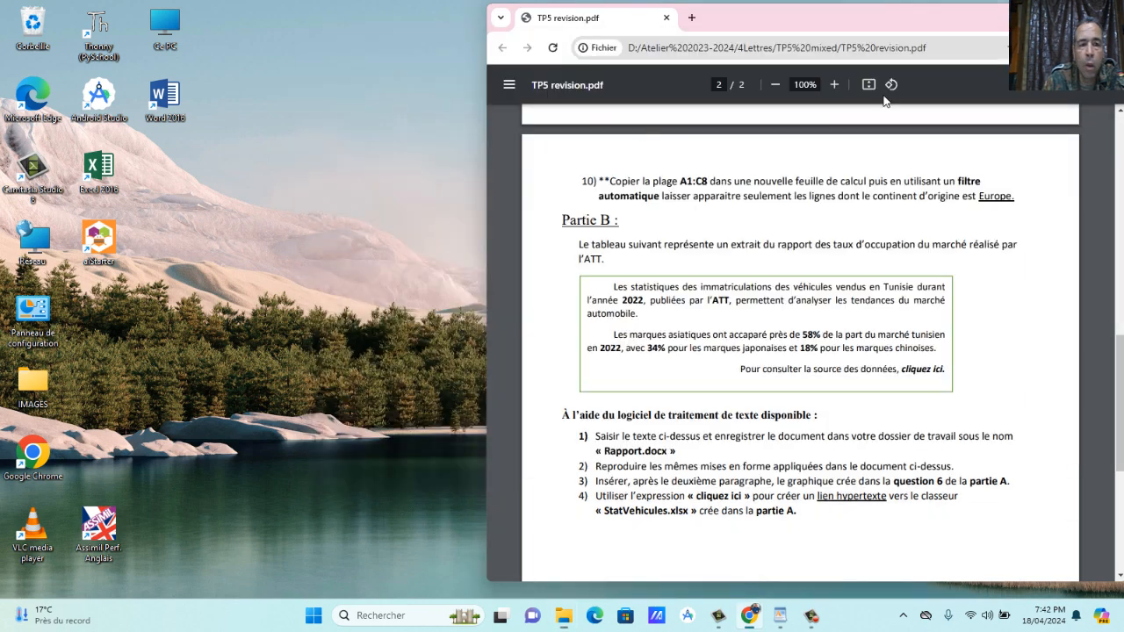
Browse to the work folder inside C:\Bac2023 to check the saved Rapport and StatVehicules files, and close the folder window.
double_click(166, 27)
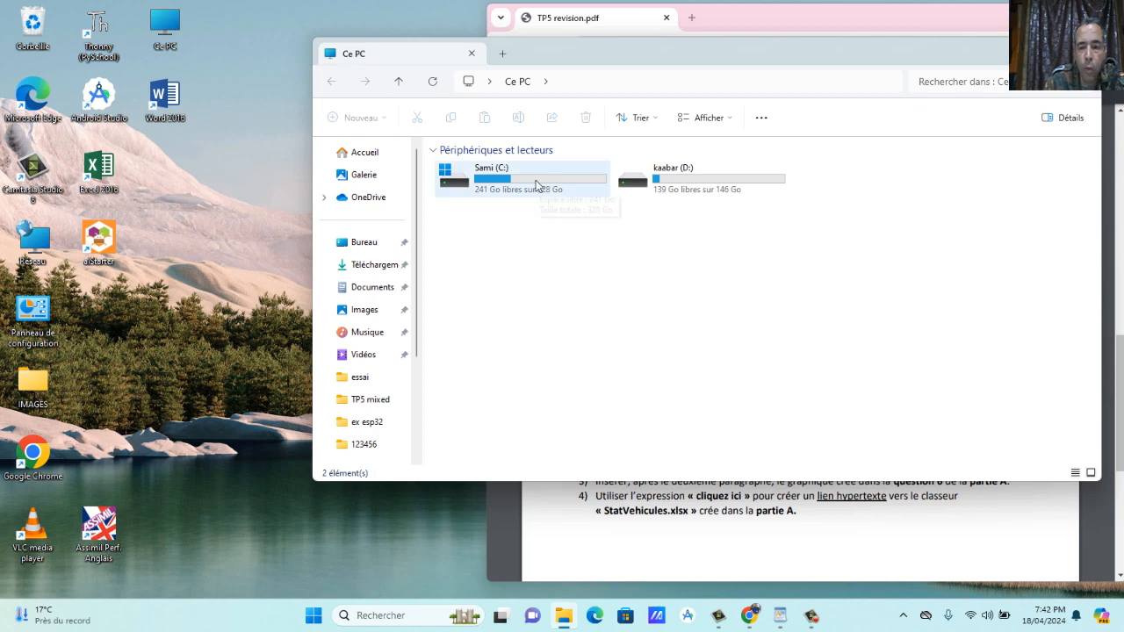
double_click(535, 181)
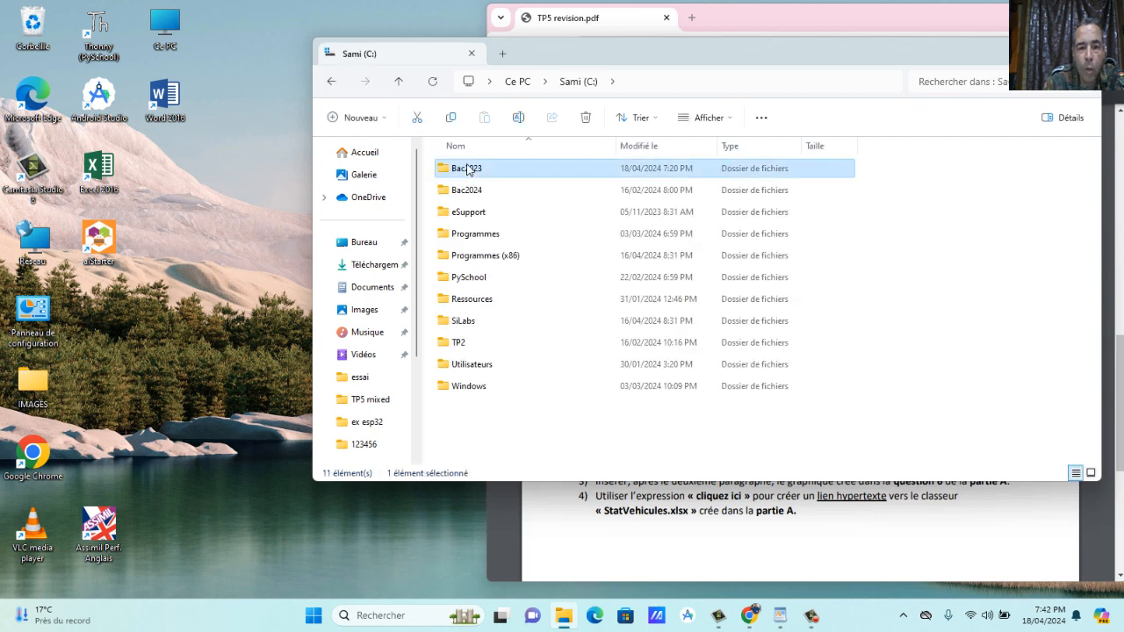
double_click(464, 168)
mouse_move(463, 173)
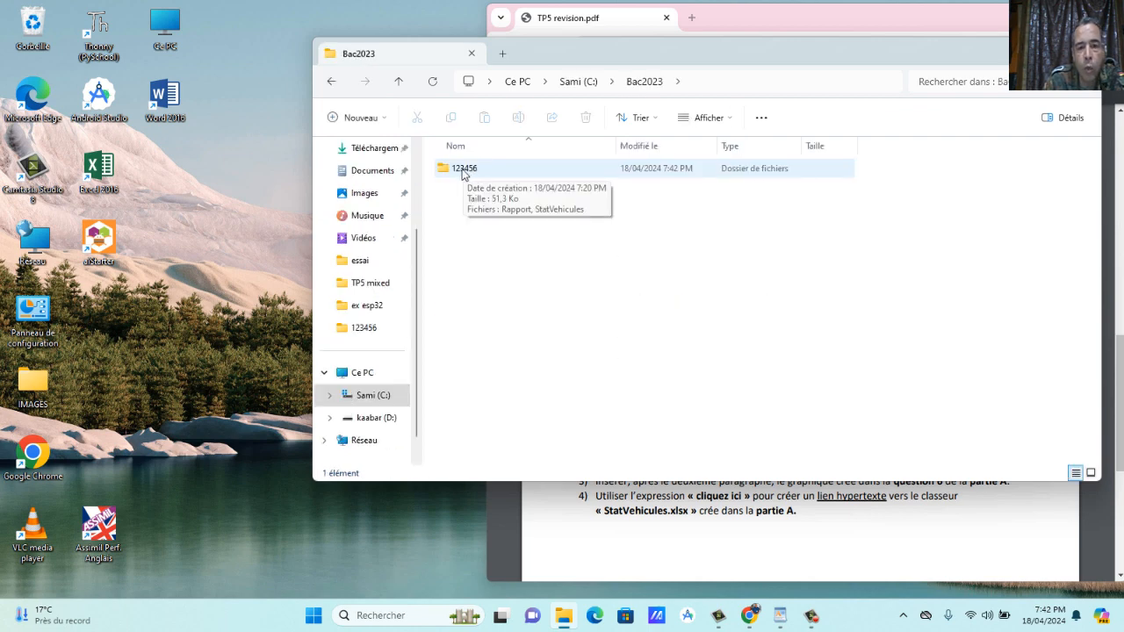
double_click(462, 173)
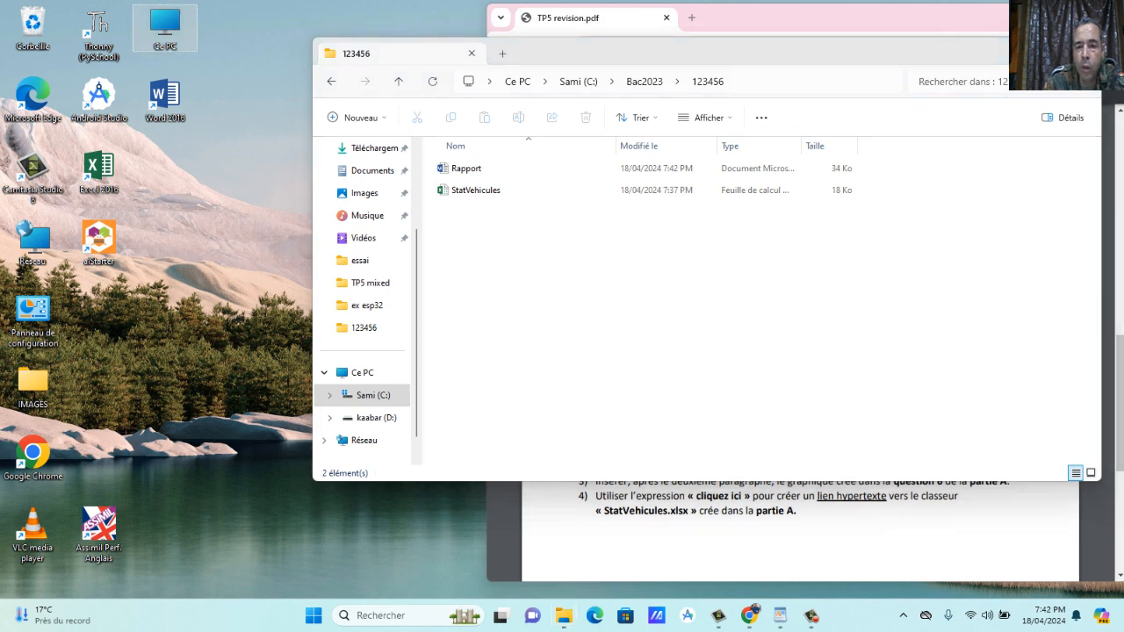
left_click(1082, 54)
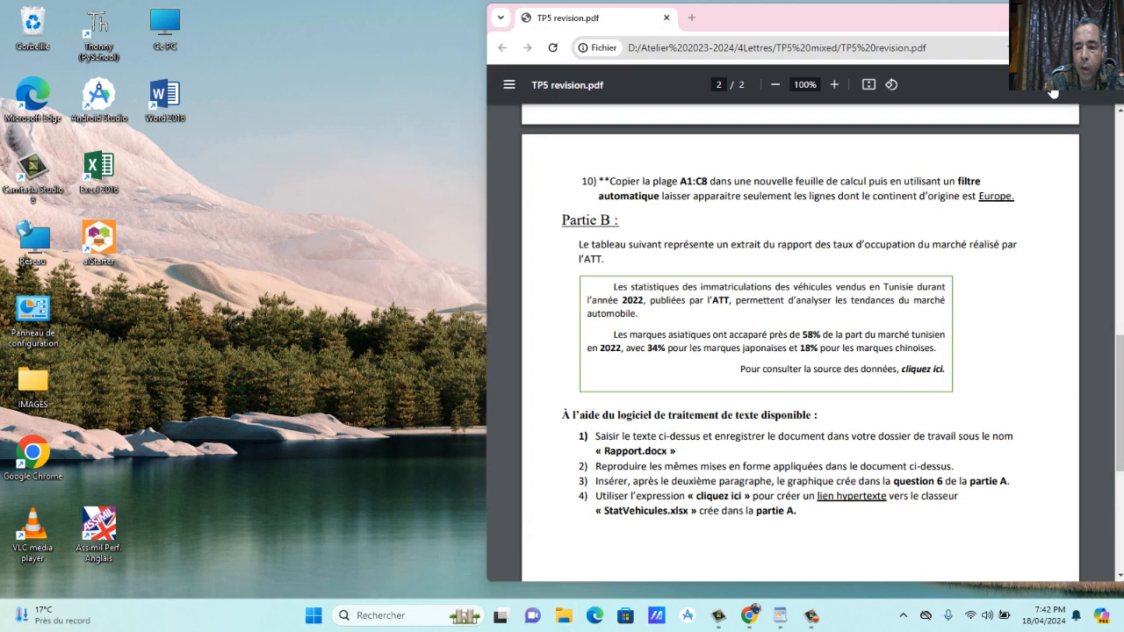
left_click(810, 619)
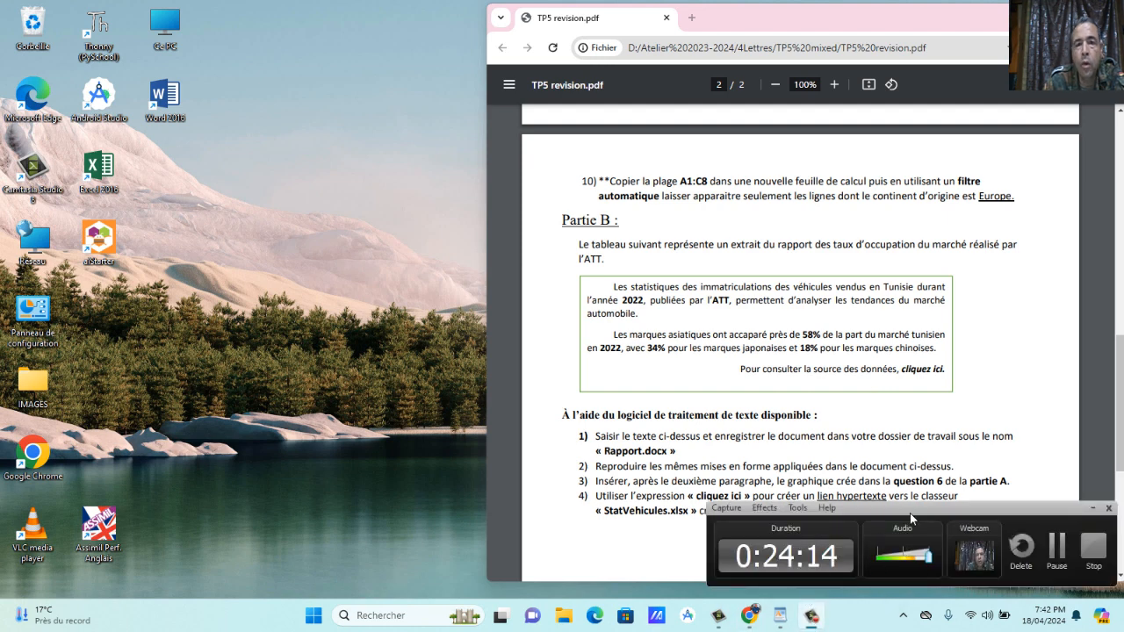